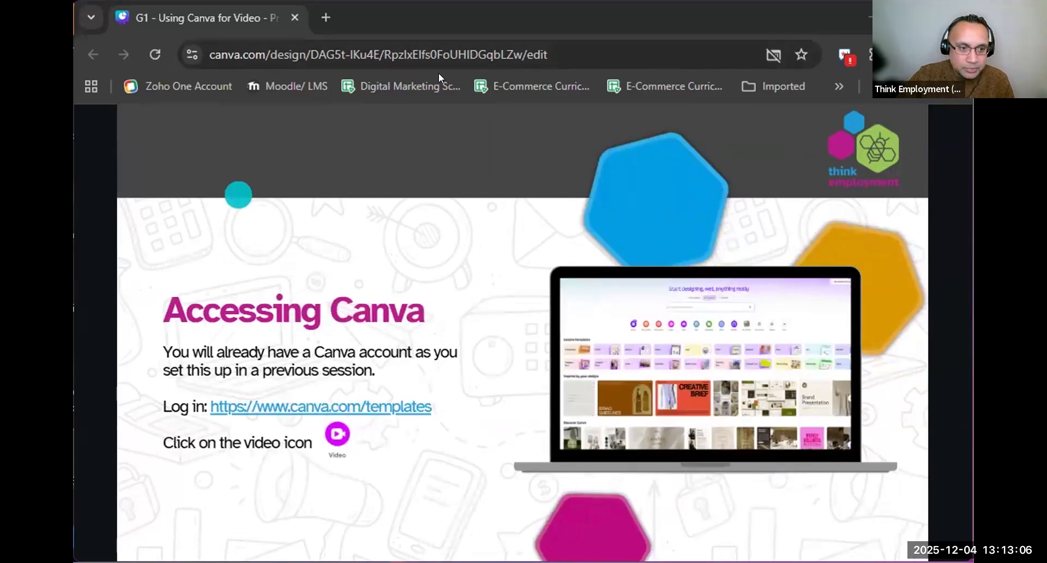
Open the canva.com/templates link from the slide in a new tab and maximise Chrome.
click(325, 408)
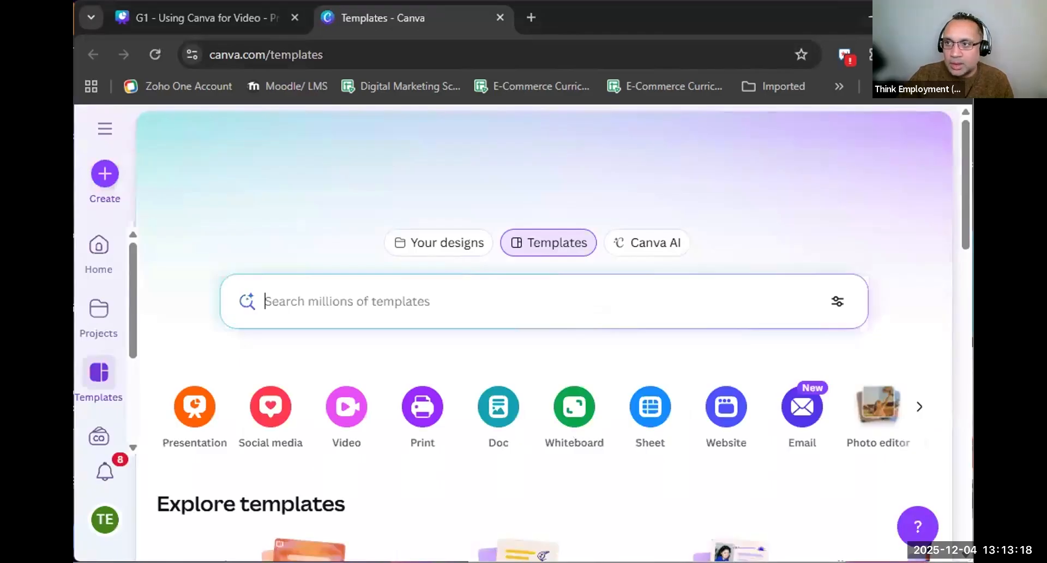
click(915, 18)
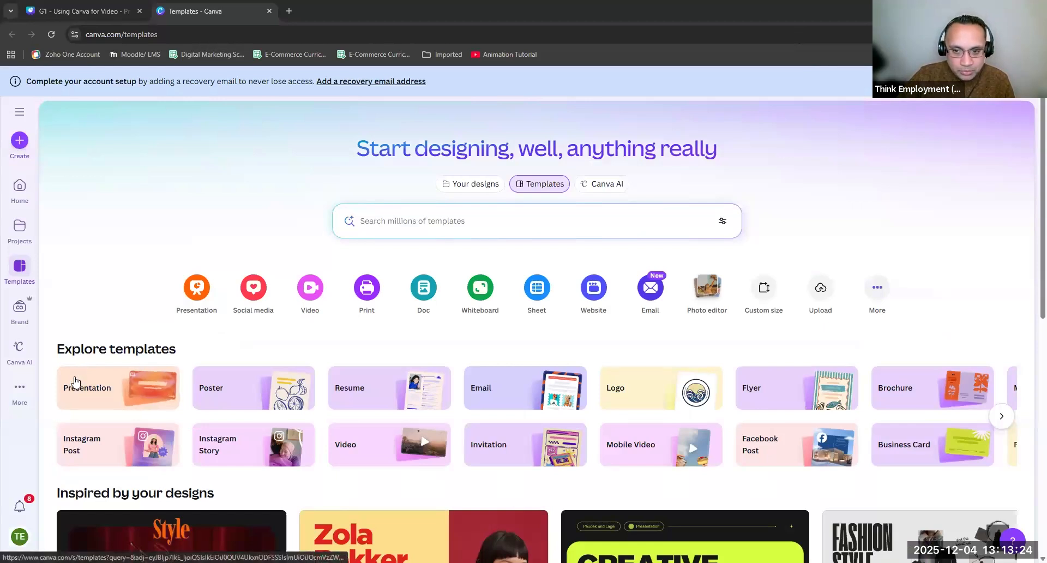
Search Canva's templates for 'storyboard'.
click(392, 220)
text(storyboa)
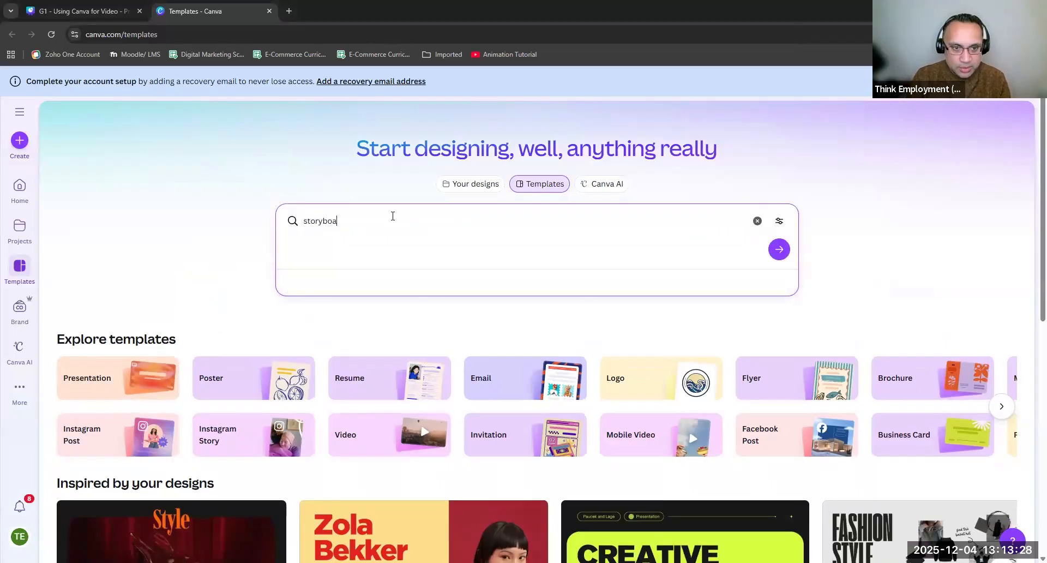
text(rds)
key(BackSpace)
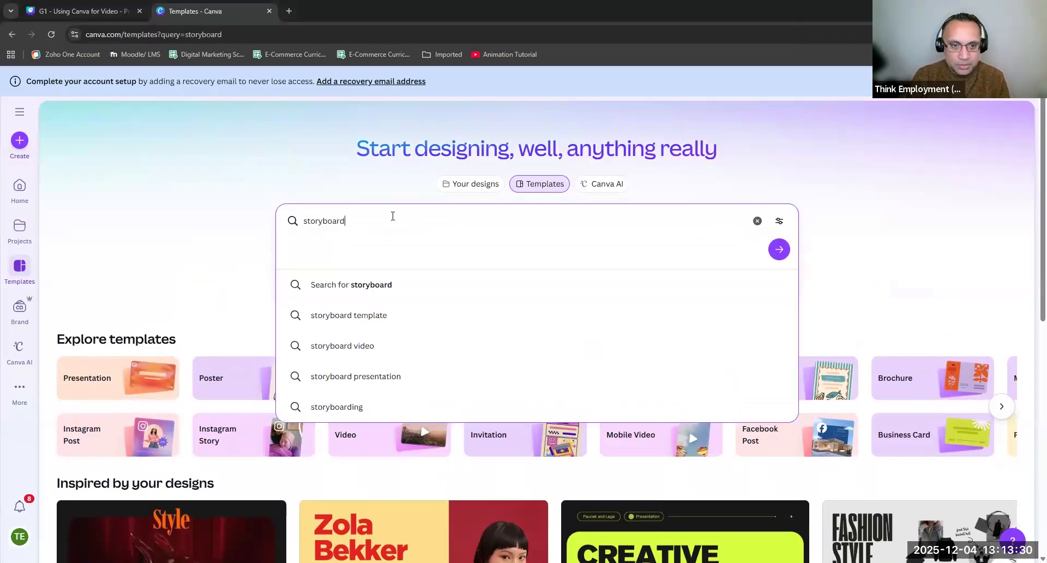
key(Return)
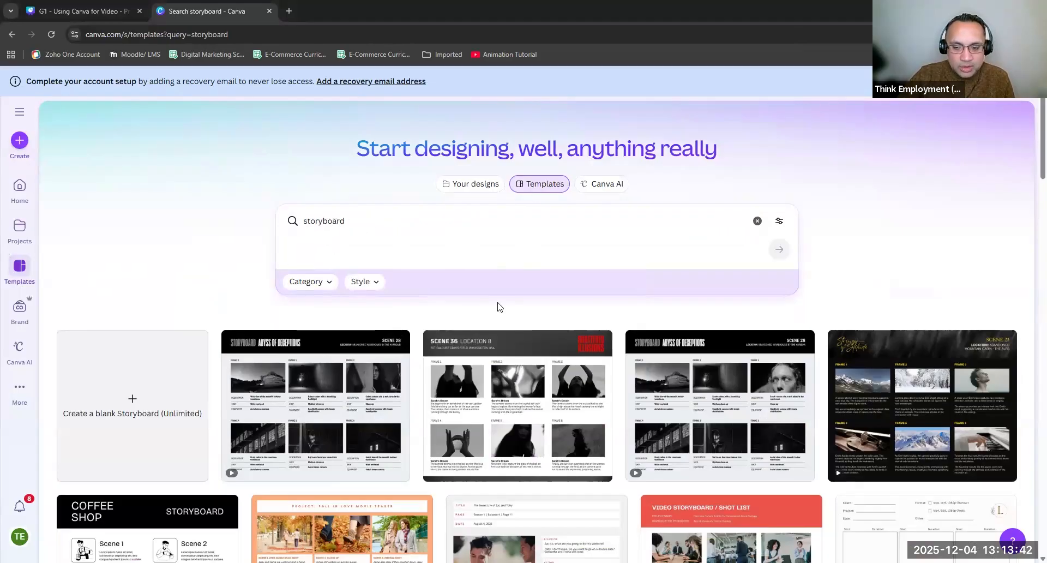
Browse the storyboard results, including the blank Storyboard and film-style templates.
scroll(354, 382, down, 6)
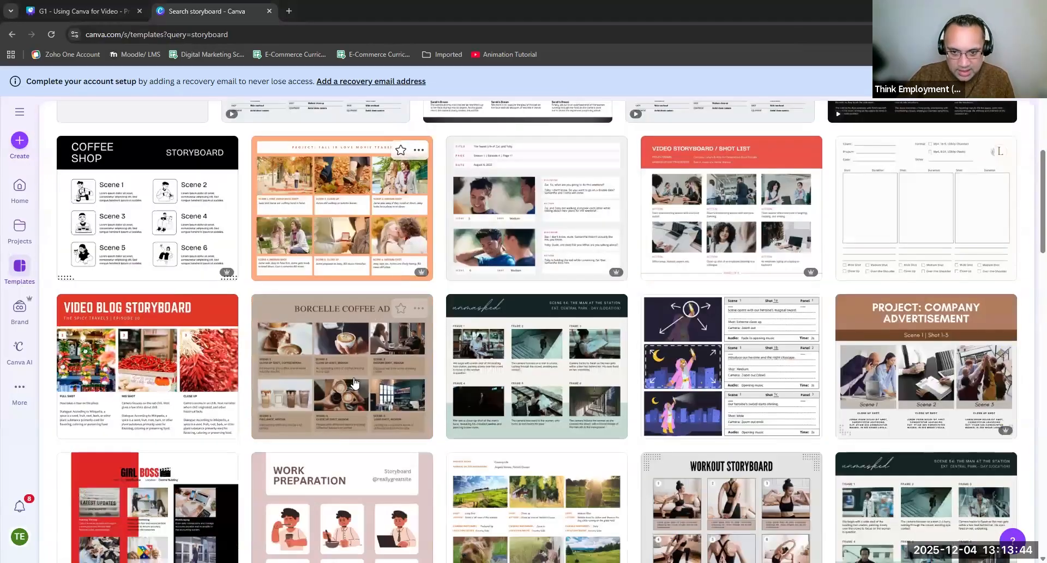
scroll(354, 381, down, 10)
scroll(343, 384, up, 15)
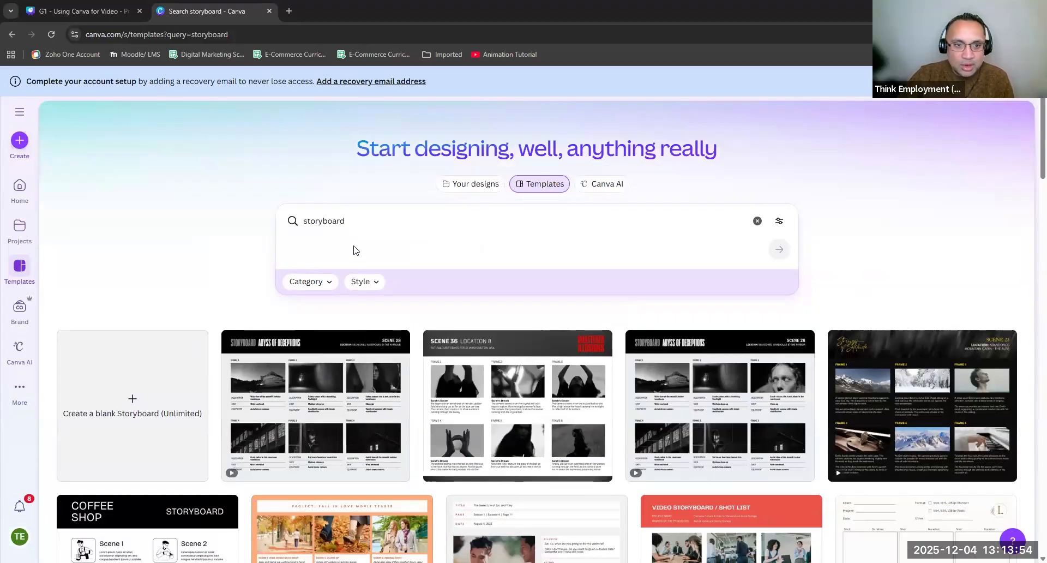
scroll(174, 345, down, 1)
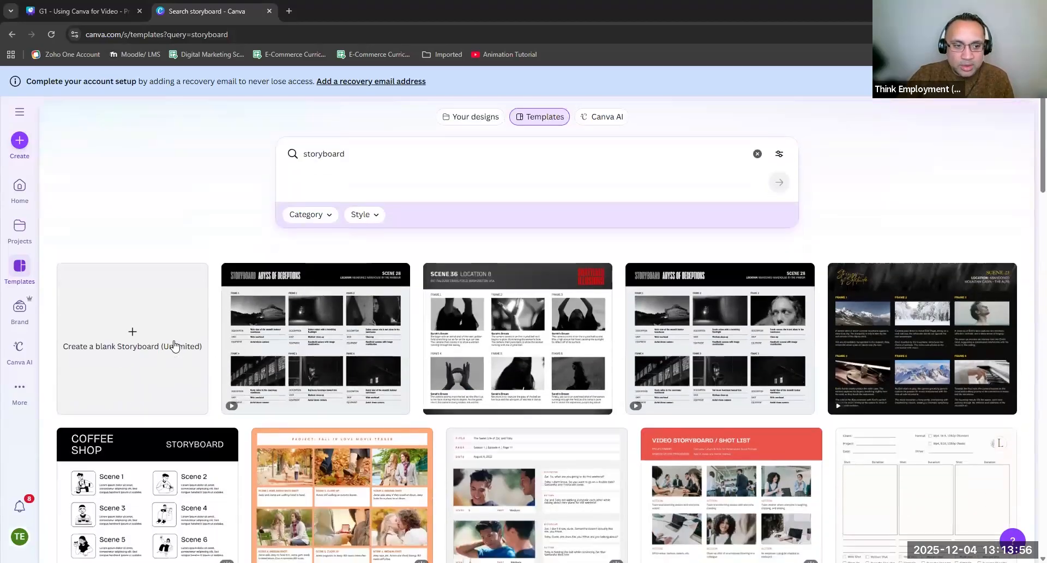
scroll(267, 349, down, 1)
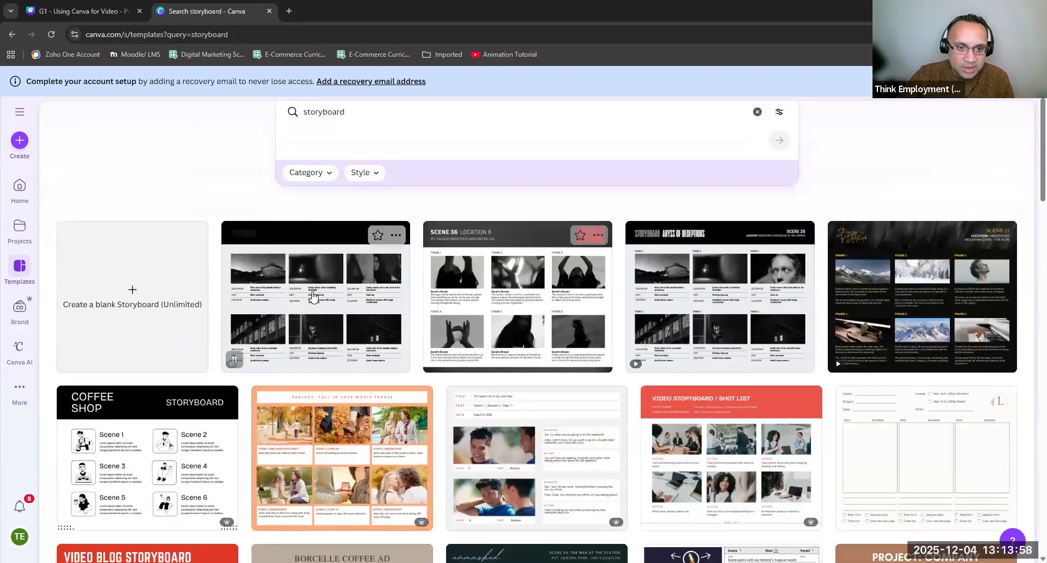
scroll(319, 354, up, 2)
scroll(320, 358, down, 1)
scroll(320, 359, up, 1)
scroll(349, 289, down, 2)
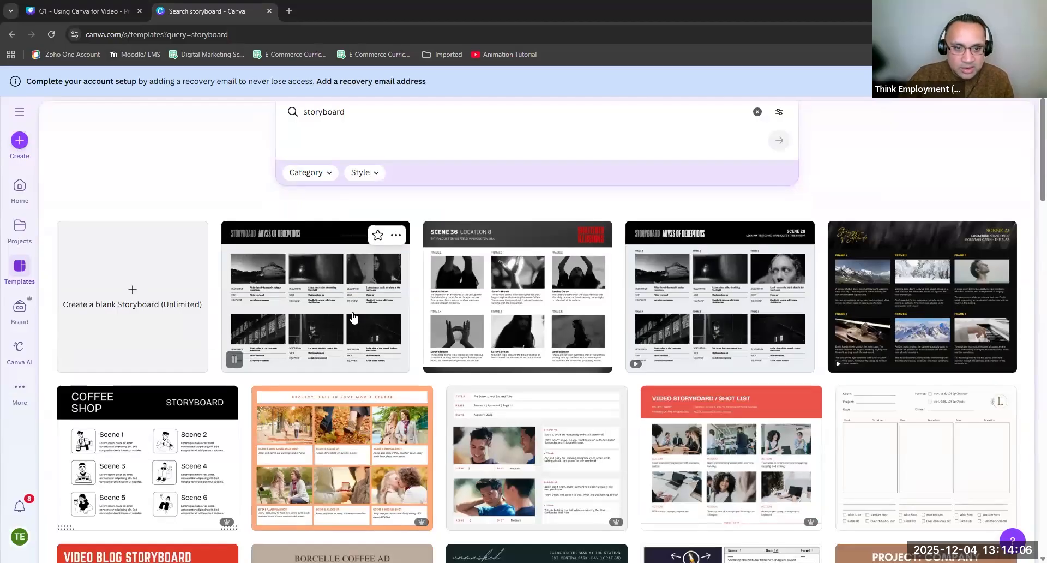
Customise the black-and-white 'Abyss of Deceptions' storyboard template in the editor.
click(313, 296)
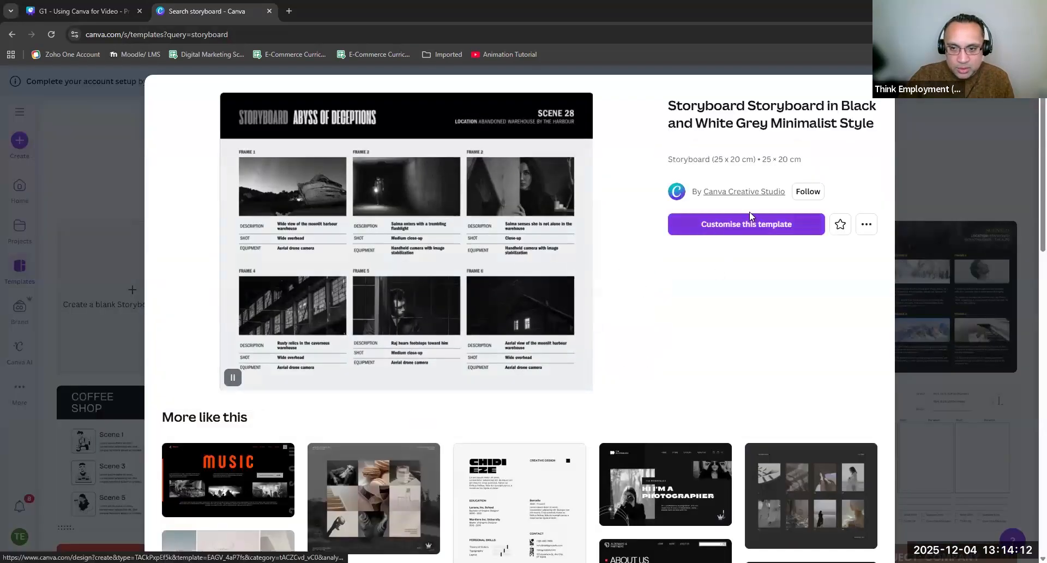
click(729, 233)
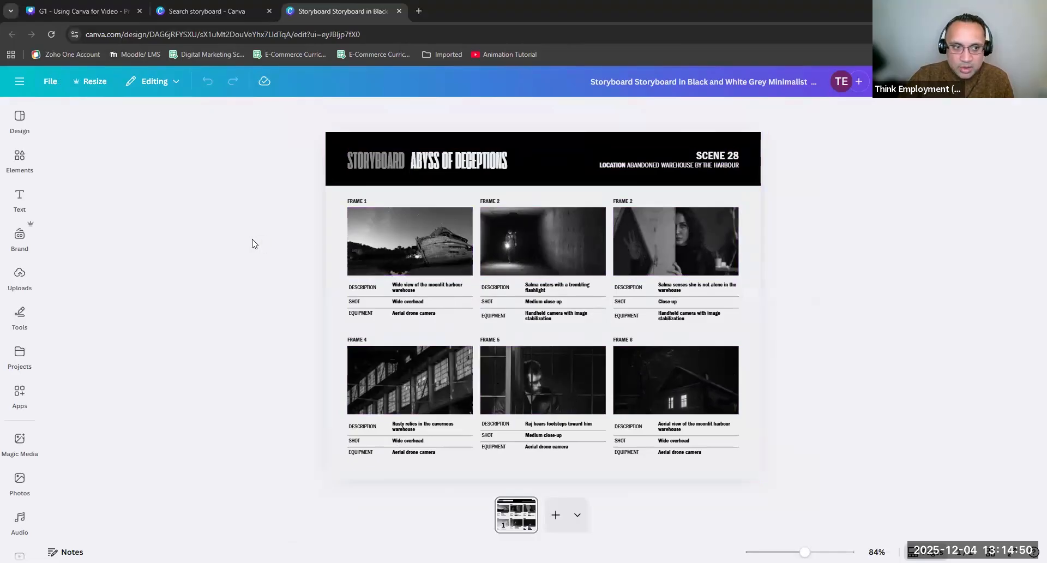
Select the Frame 1 boat image and show the Uploads images library beside it.
click(437, 237)
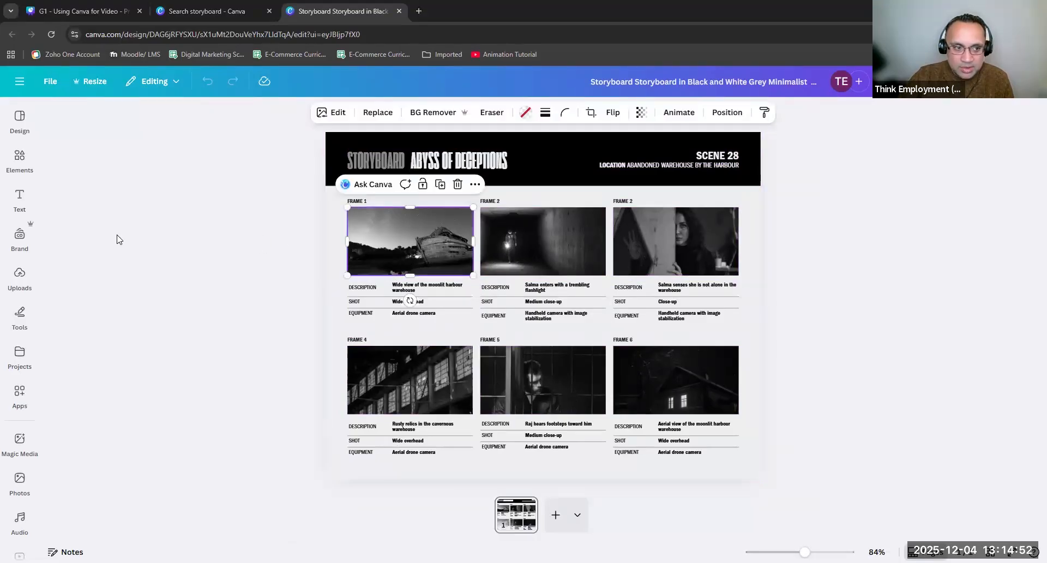
click(17, 282)
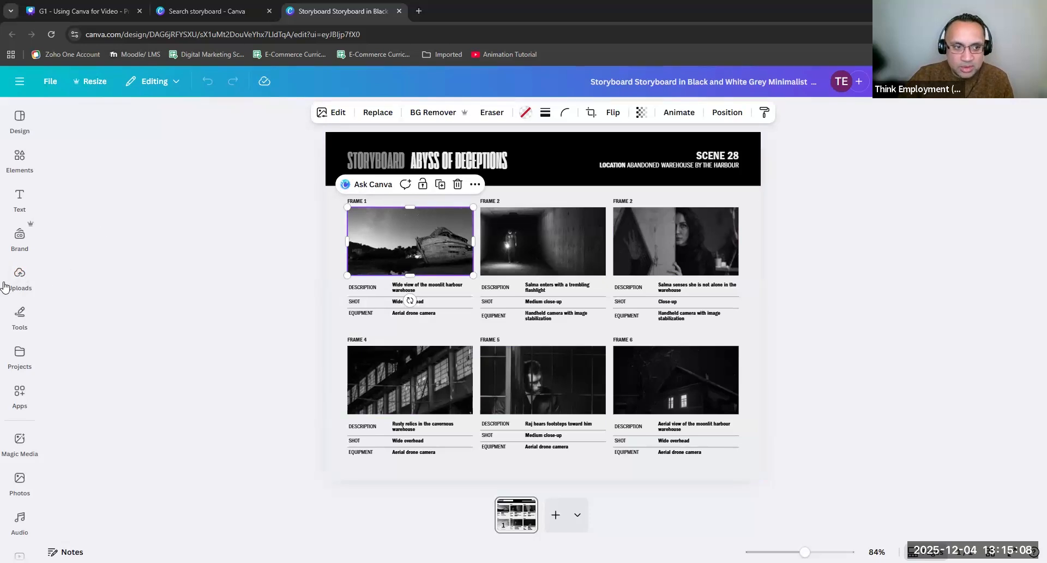
click(20, 274)
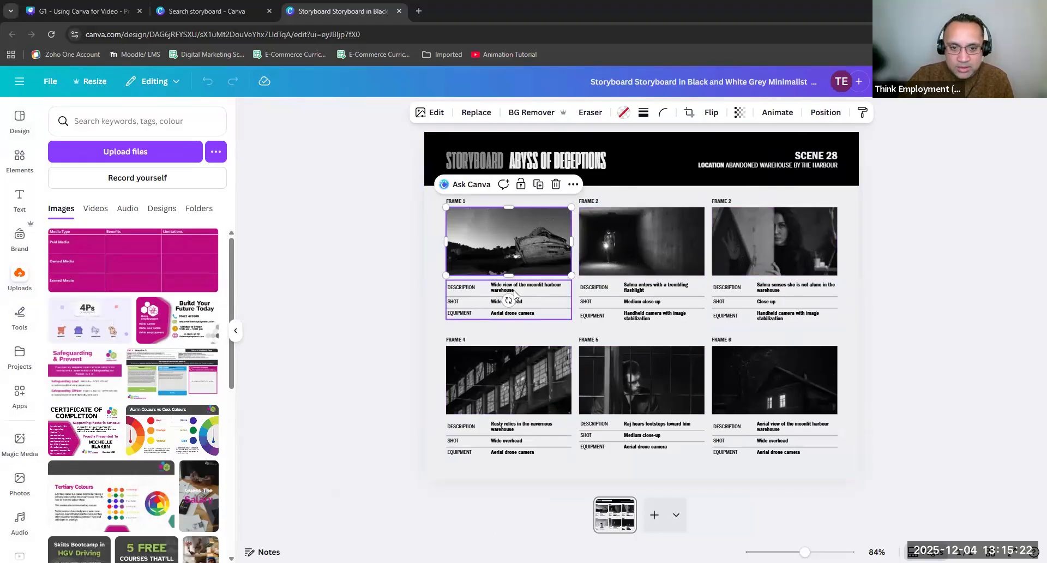
scroll(508, 301, up, 5)
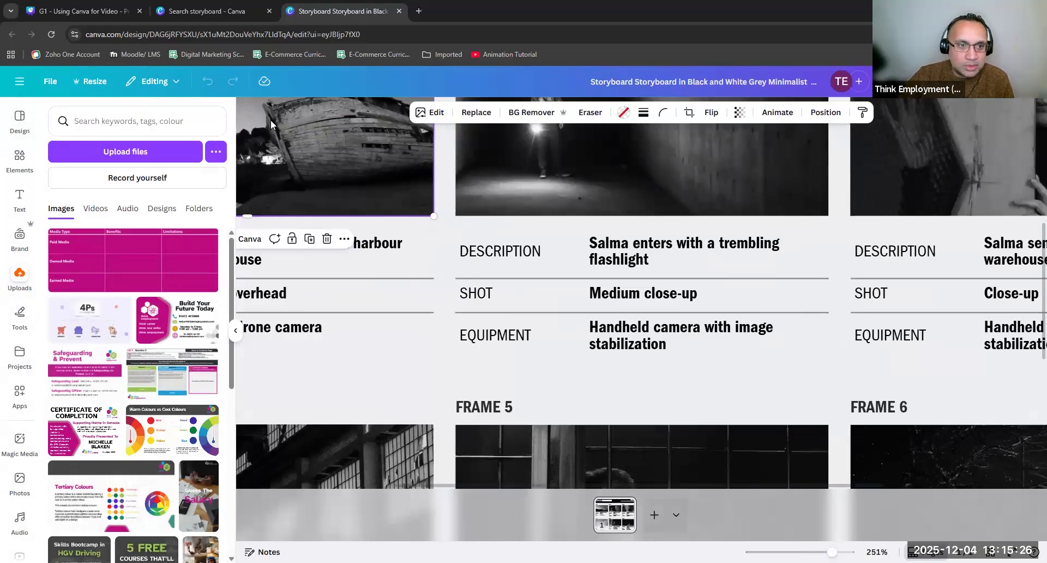
Close the uploads library and drag the zoom slider to shrink the storyboard view.
click(235, 331)
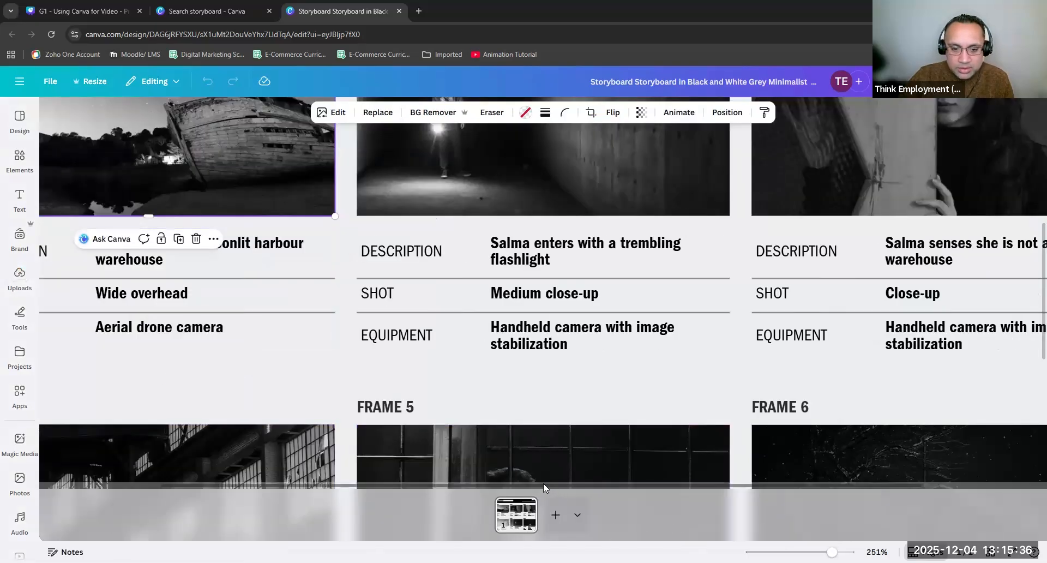
drag(403, 484, 115, 484)
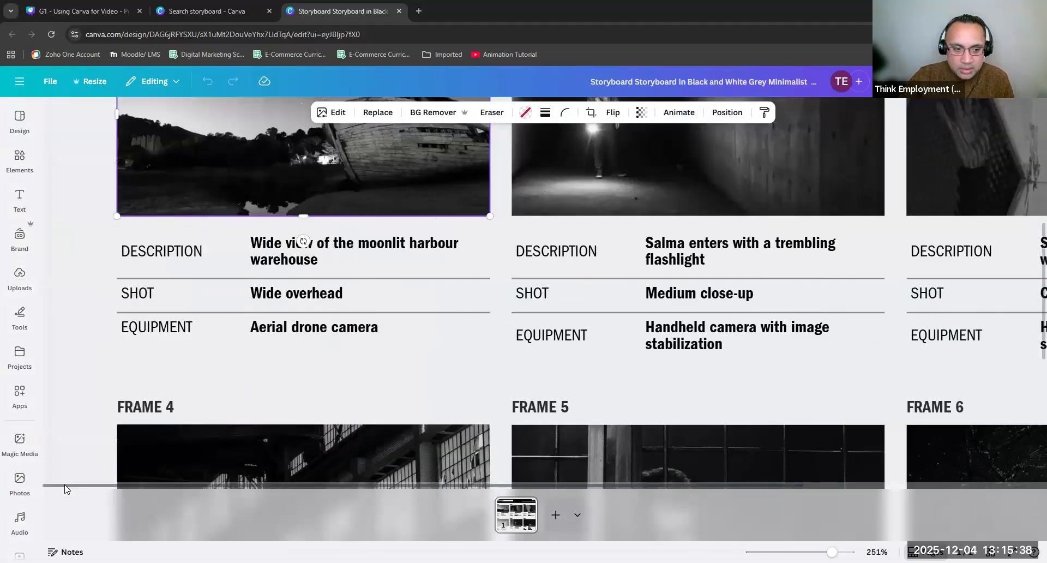
scroll(290, 355, up, 3)
scroll(286, 355, down, 2)
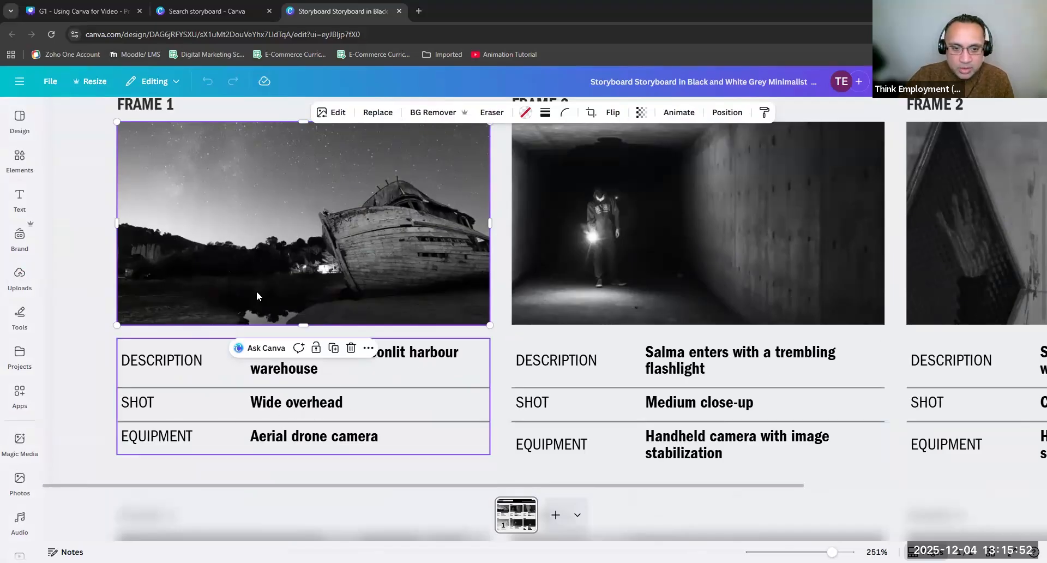
scroll(427, 431, up, 3)
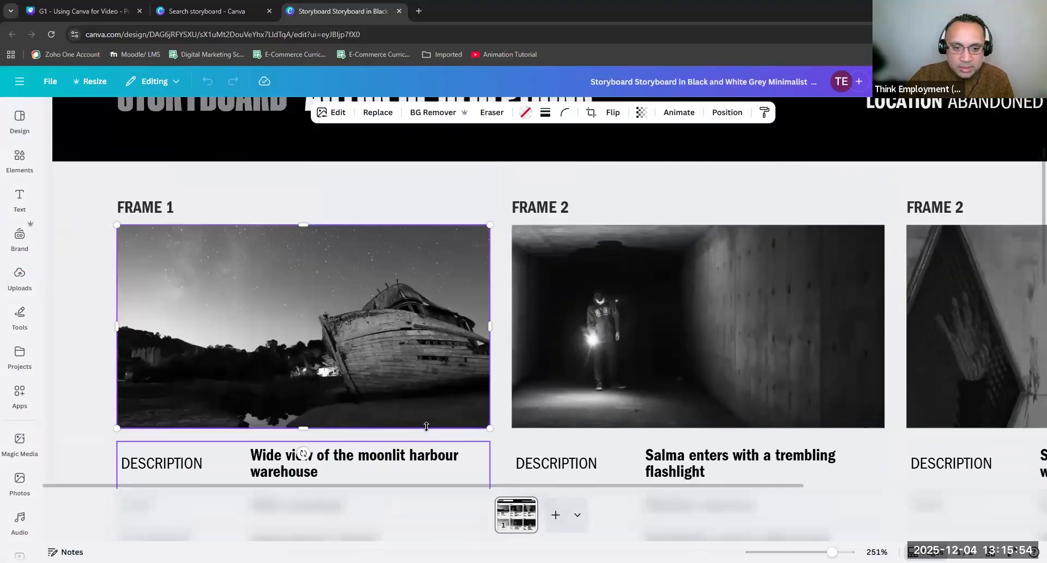
scroll(427, 426, down, 3)
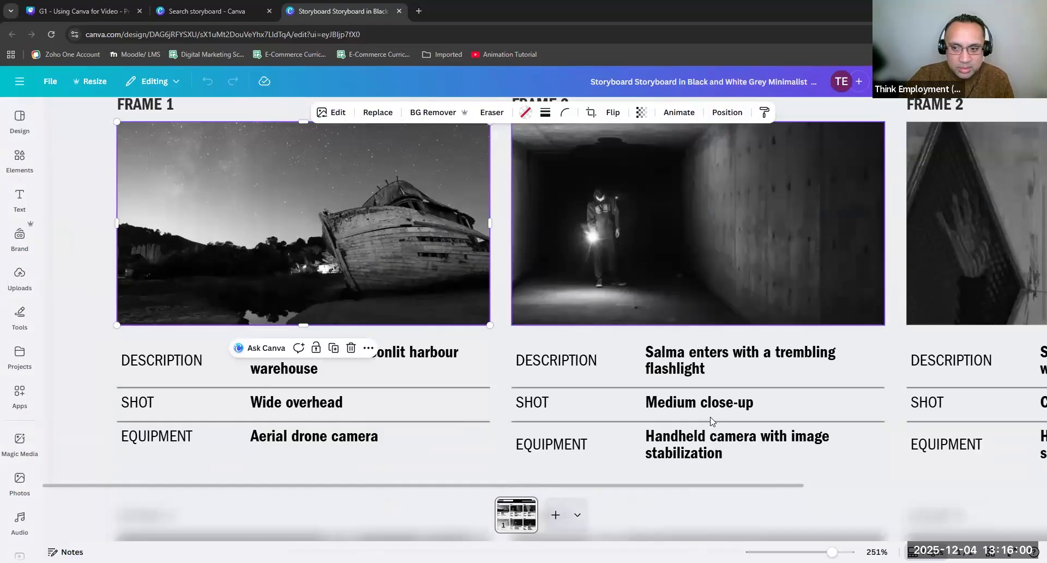
drag(736, 489, 970, 468)
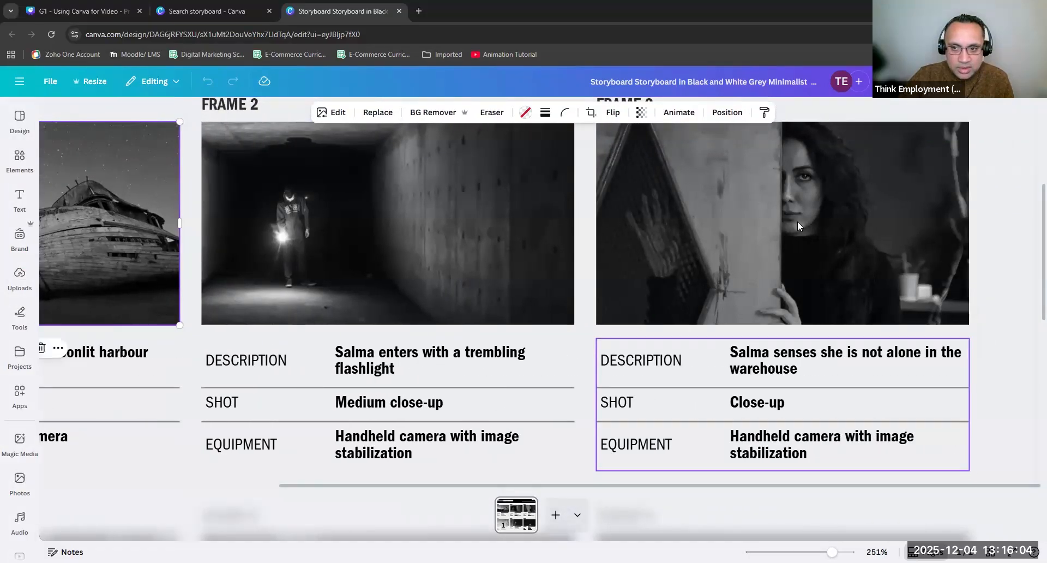
scroll(628, 428, down, 4)
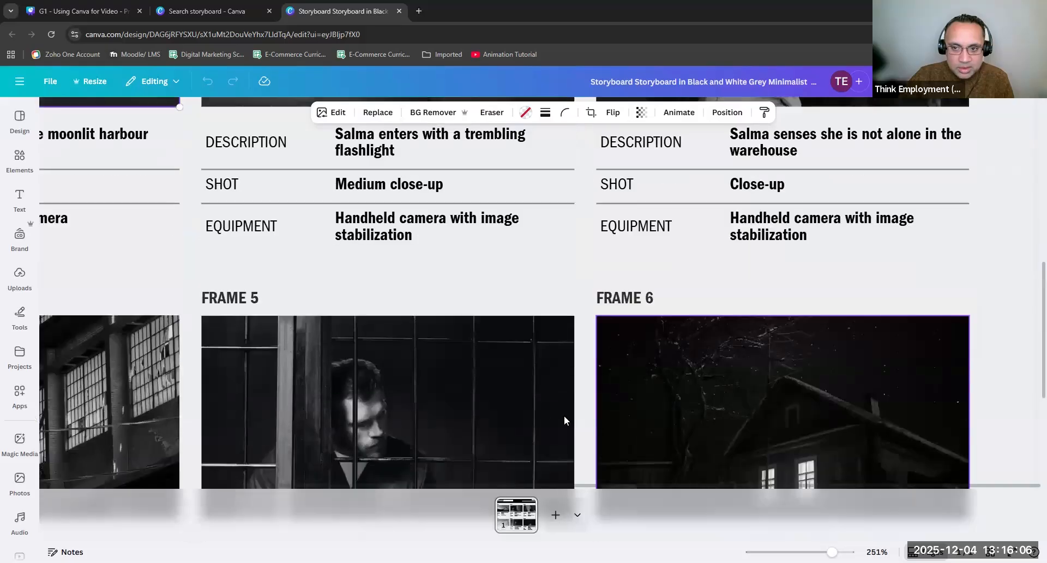
scroll(442, 489, down, 2)
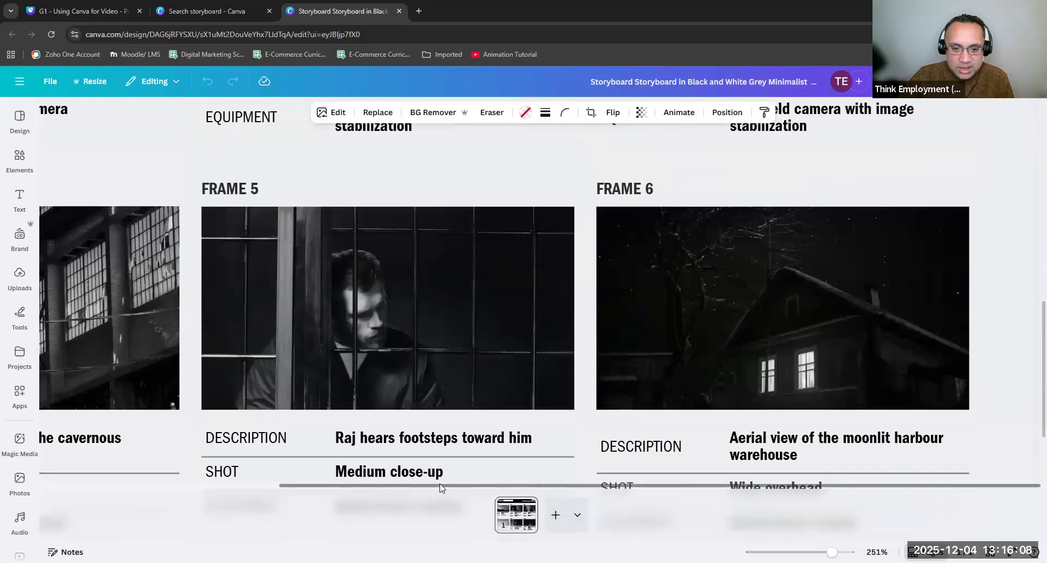
Fine-tune zoom to about 135% so Frames 1–6 and their descriptions fit on screen.
drag(452, 485, 228, 485)
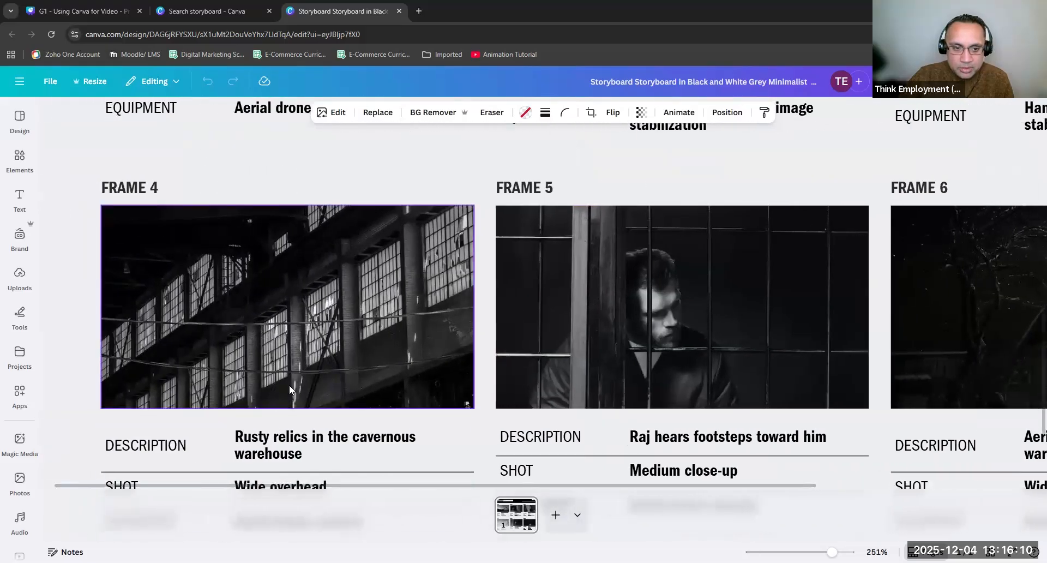
scroll(289, 384, down, 2)
scroll(289, 389, down, 1)
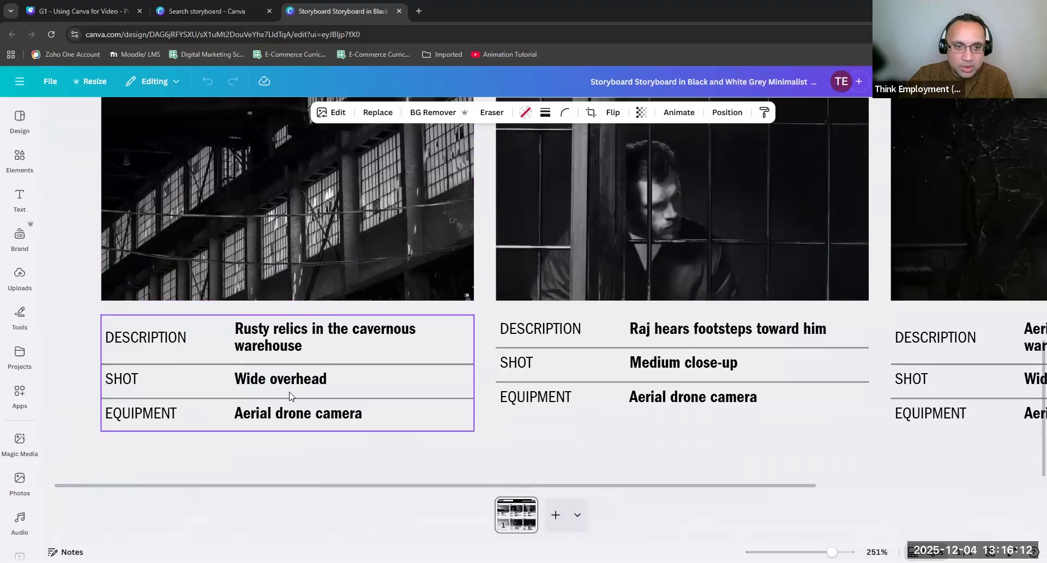
scroll(290, 393, up, 2)
scroll(233, 385, down, 1)
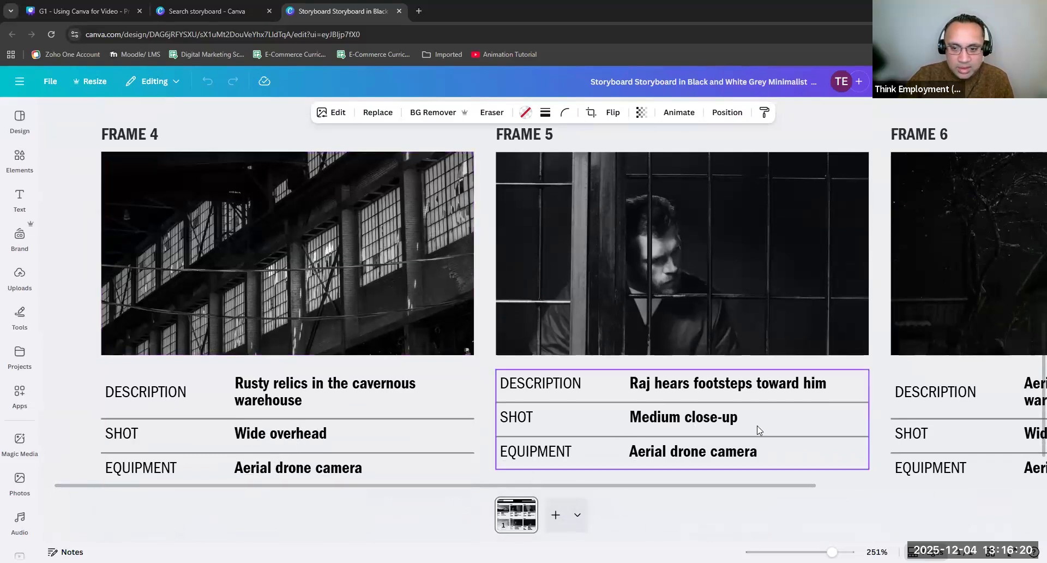
drag(803, 485, 930, 487)
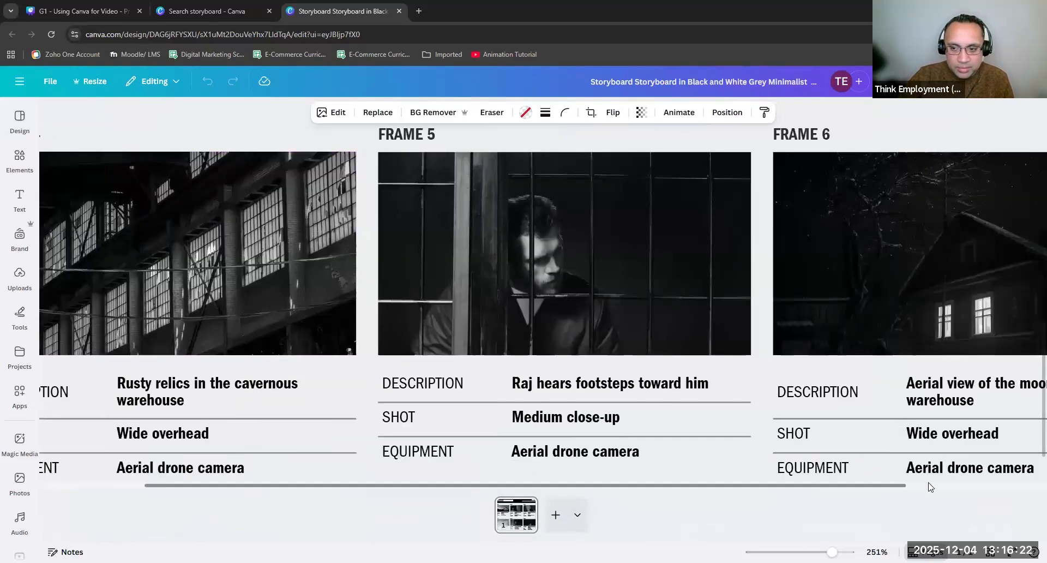
scroll(911, 480, right, 3)
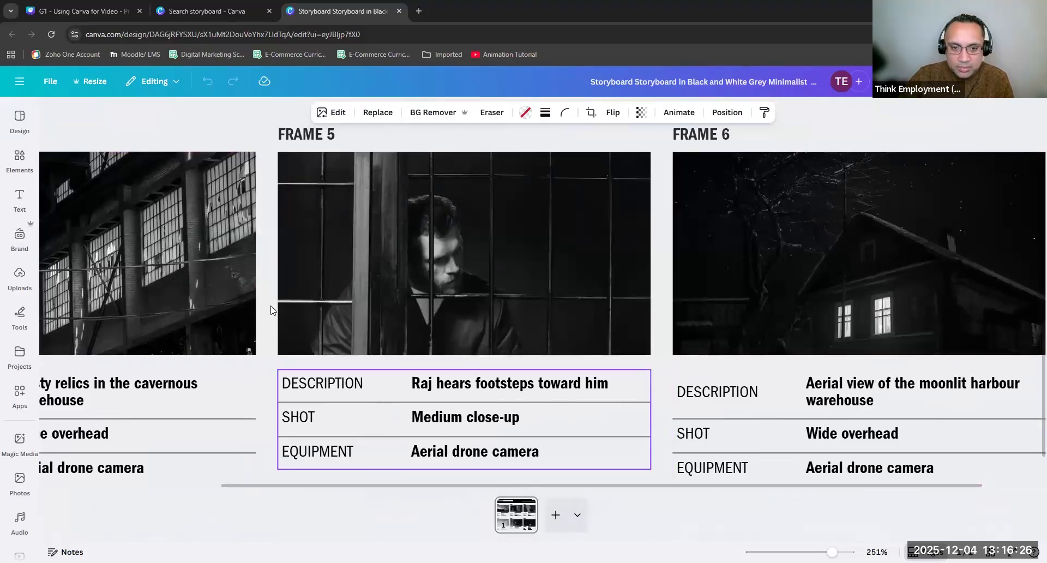
scroll(391, 384, up, 7)
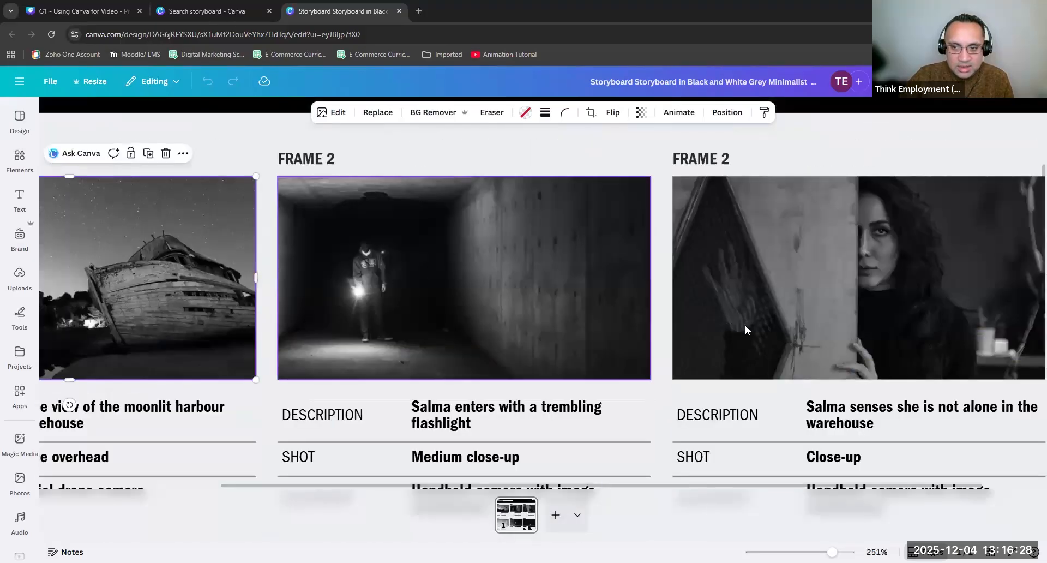
scroll(232, 429, down, 4)
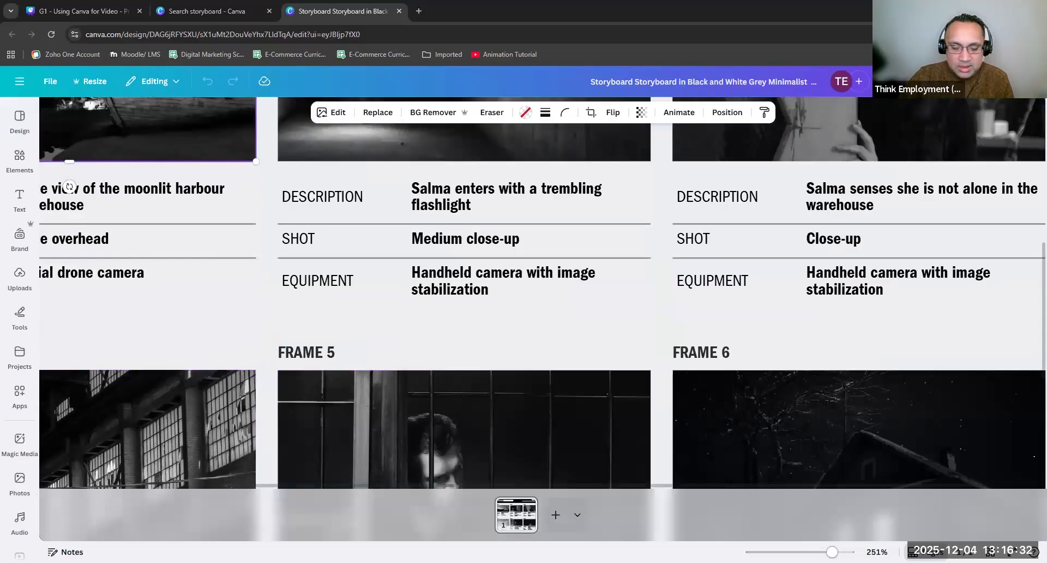
drag(832, 552, 797, 552)
scroll(367, 290, up, 4)
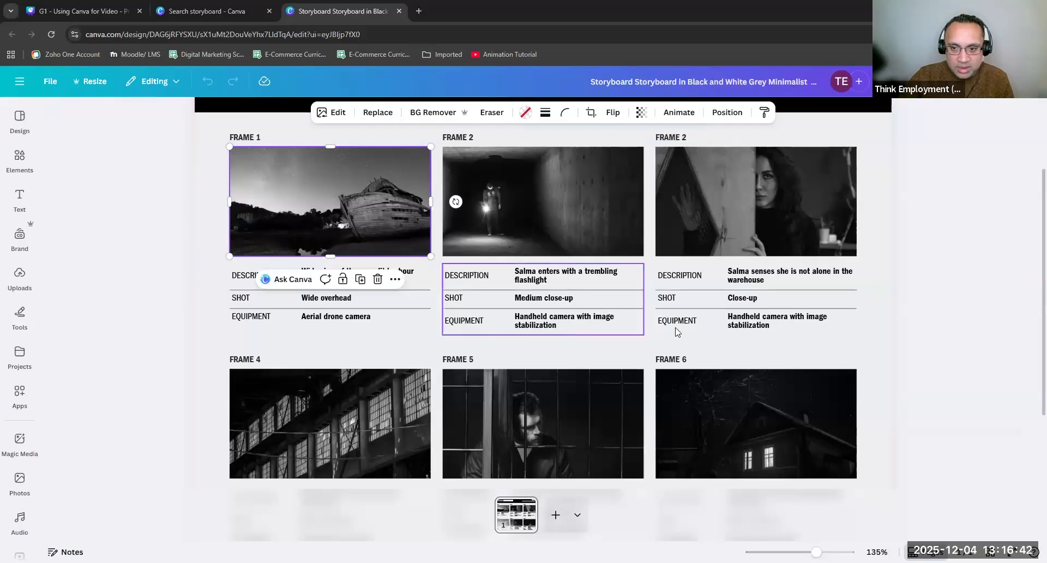
scroll(232, 463, down, 2)
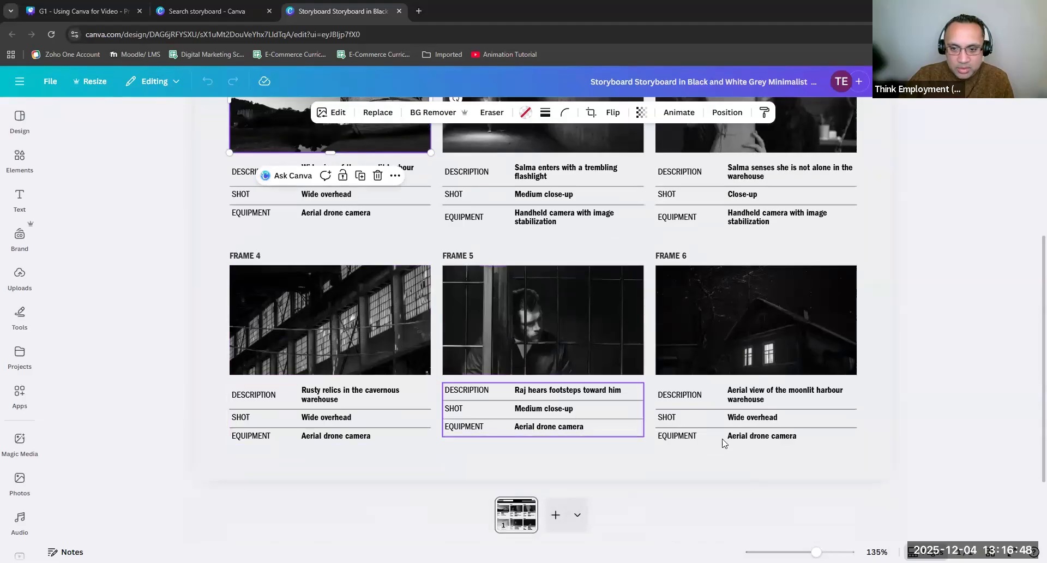
scroll(582, 469, up, 1)
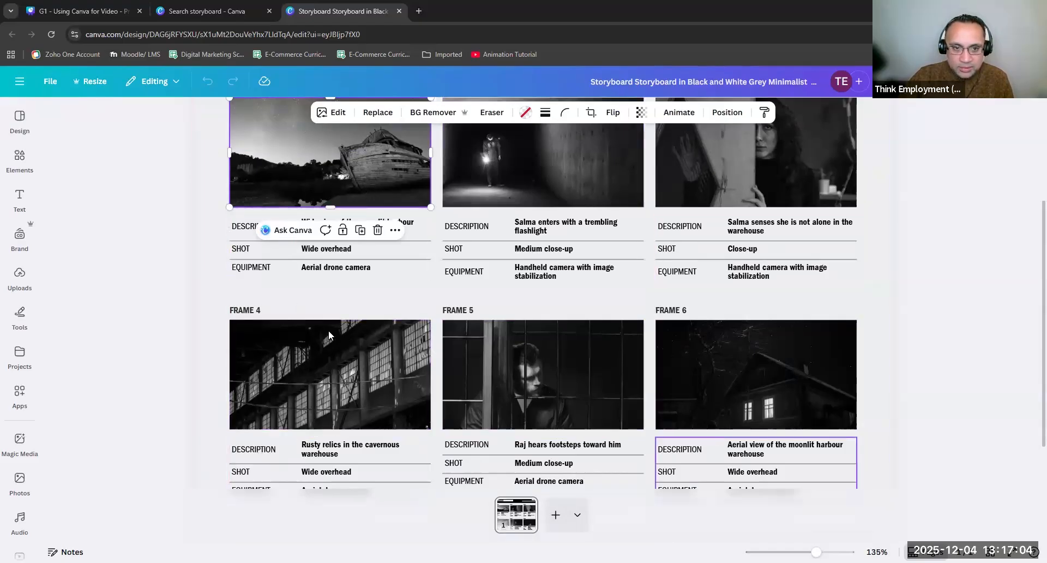
scroll(177, 390, up, 3)
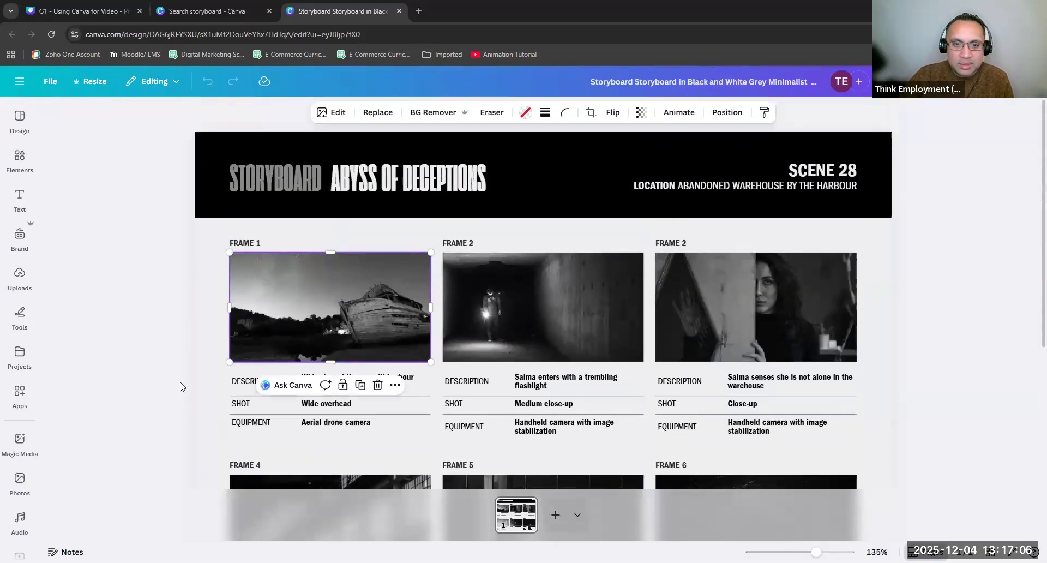
scroll(172, 388, down, 2)
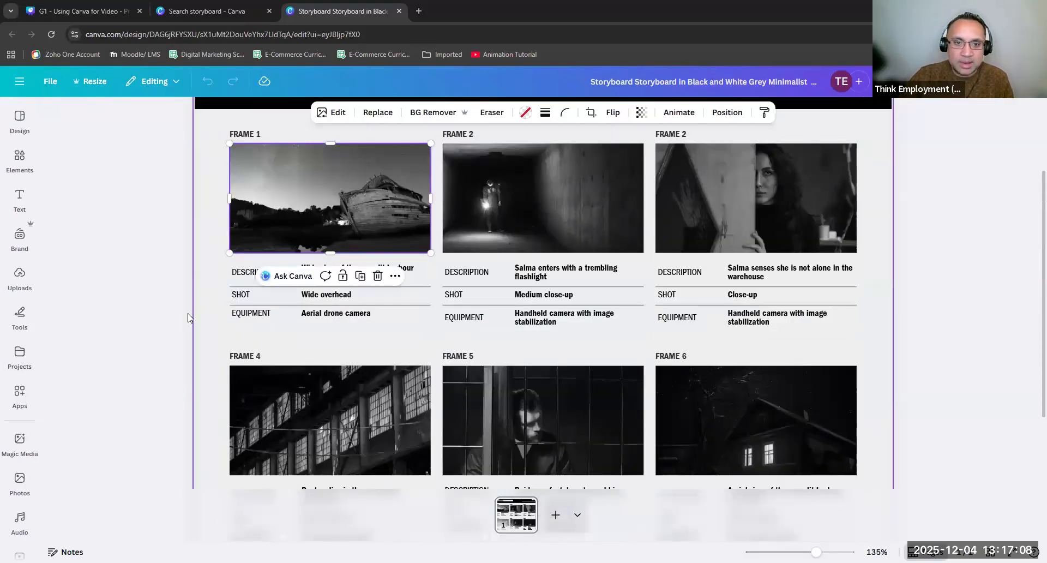
scroll(182, 335, up, 2)
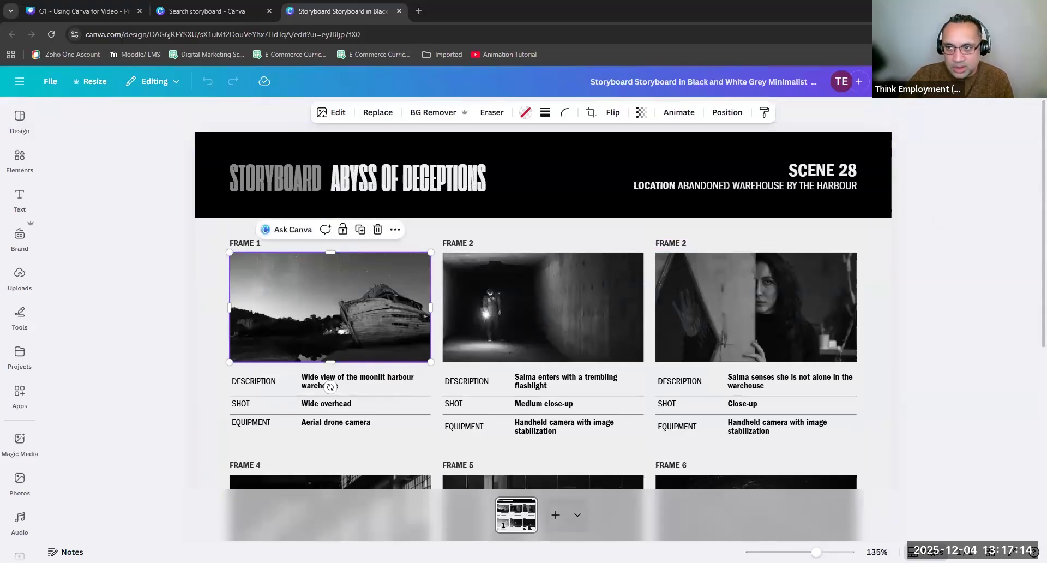
click(900, 81)
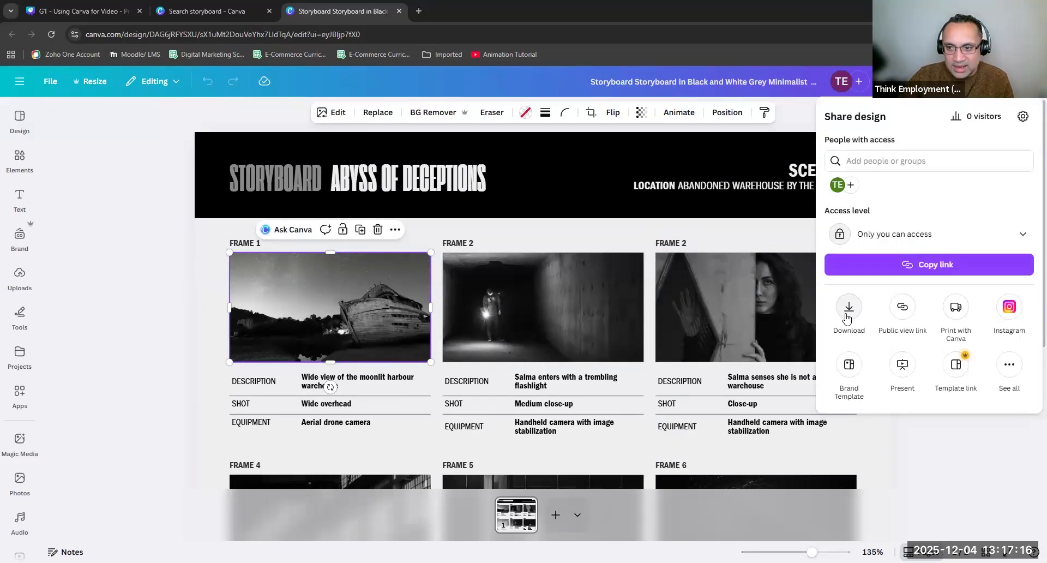
click(846, 317)
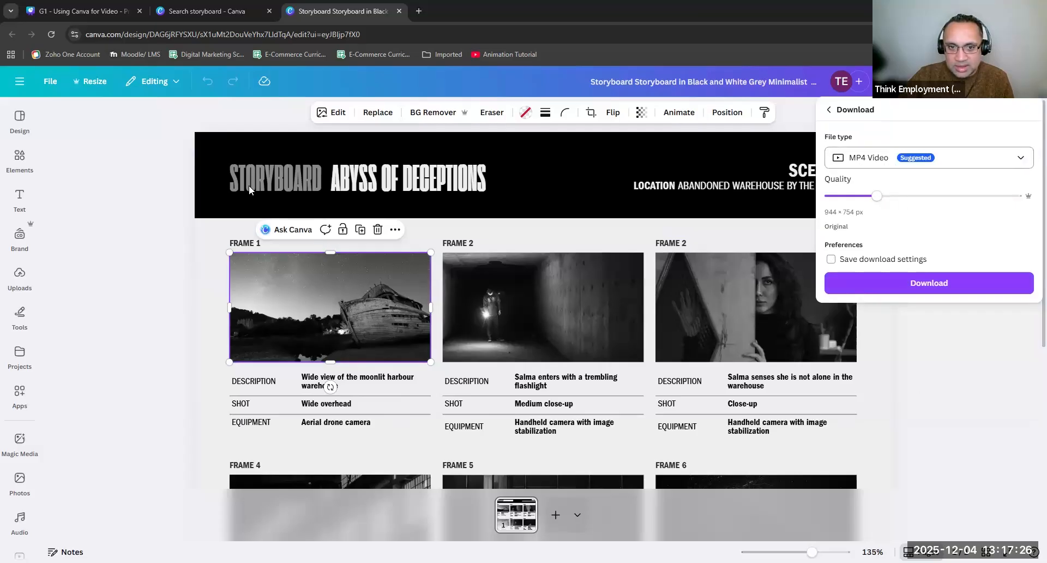
click(1017, 159)
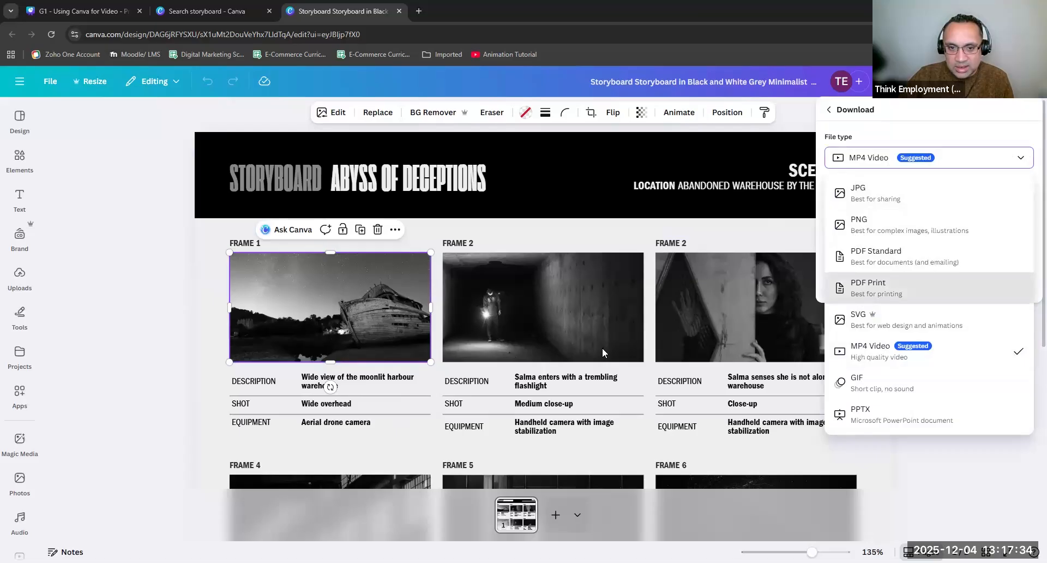
click(188, 346)
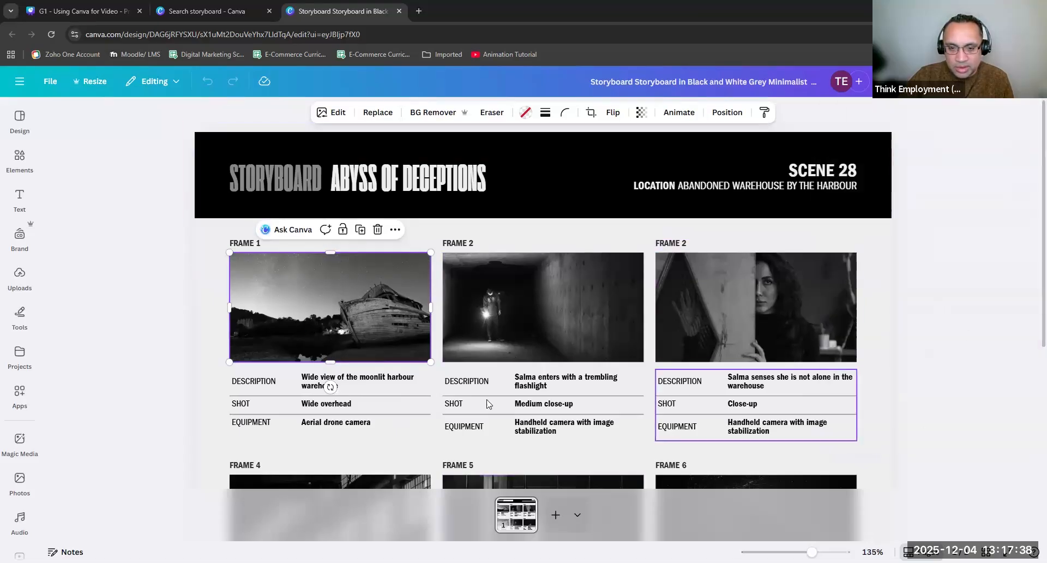
scroll(361, 403, down, 2)
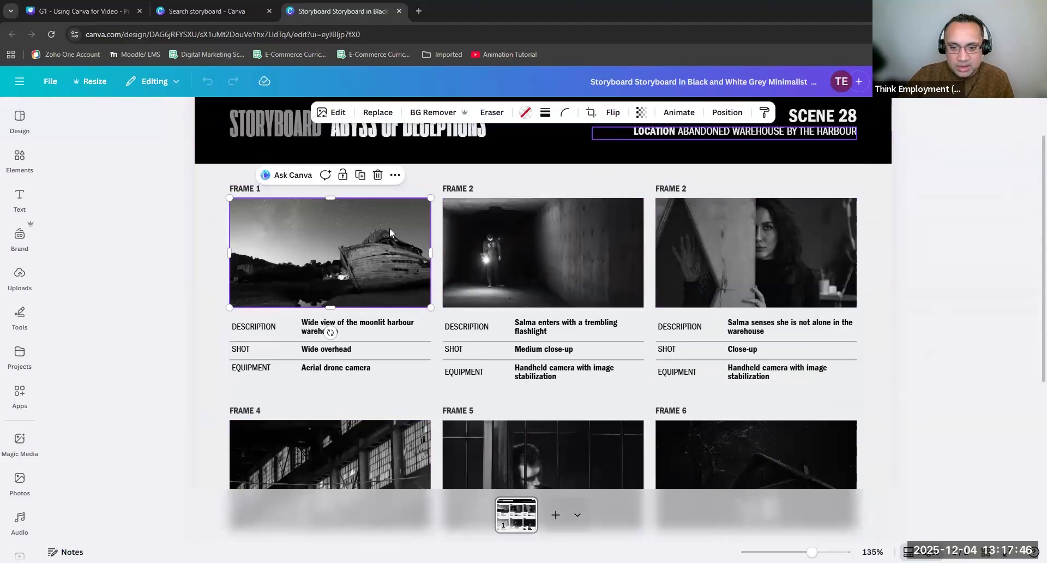
scroll(881, 324, up, 1)
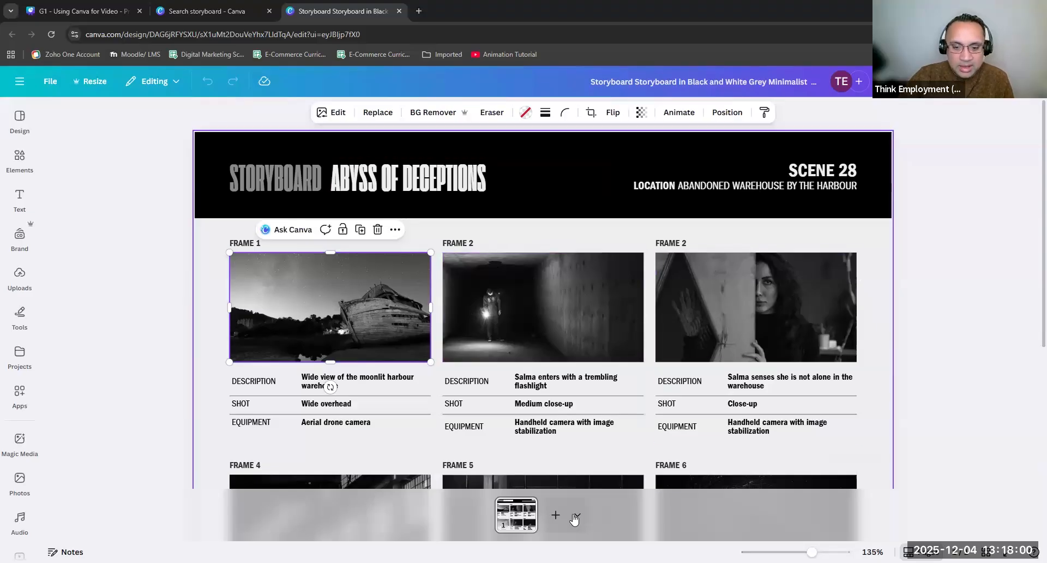
Retitle the design 'Storyboard - ' followed by the designer's full name.
click(636, 85)
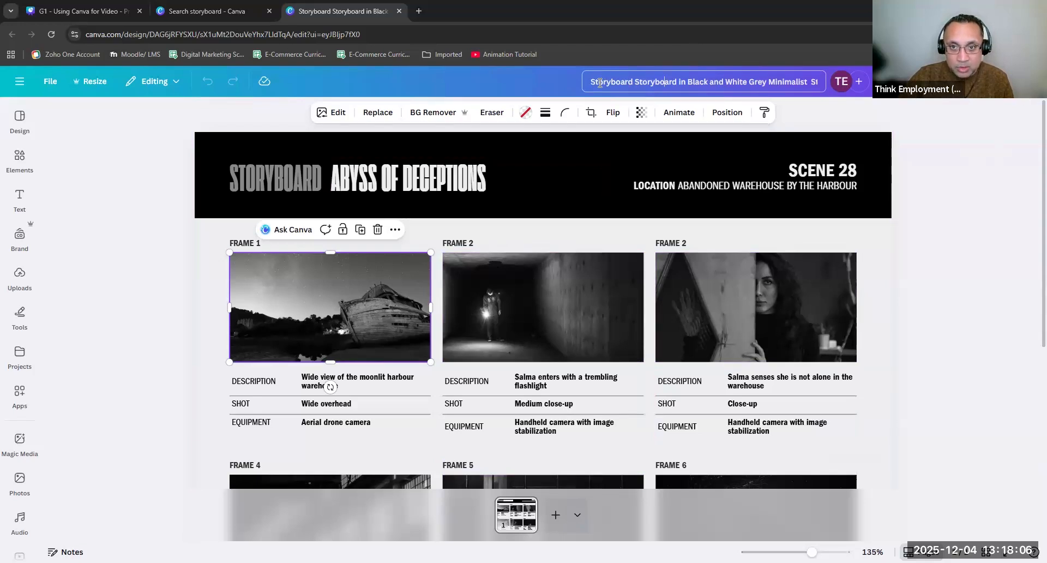
drag(593, 83, 843, 89)
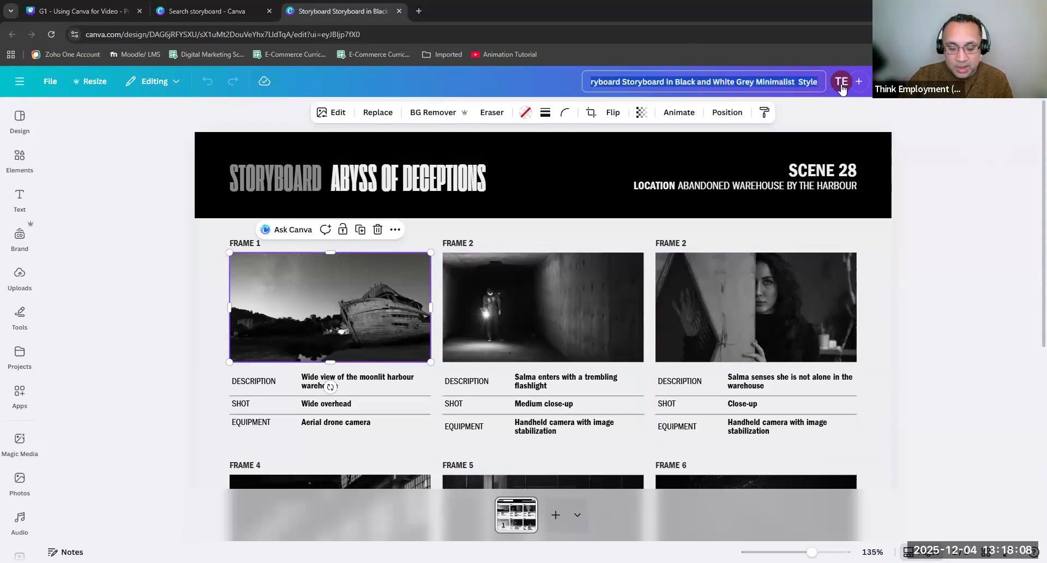
text(Sto)
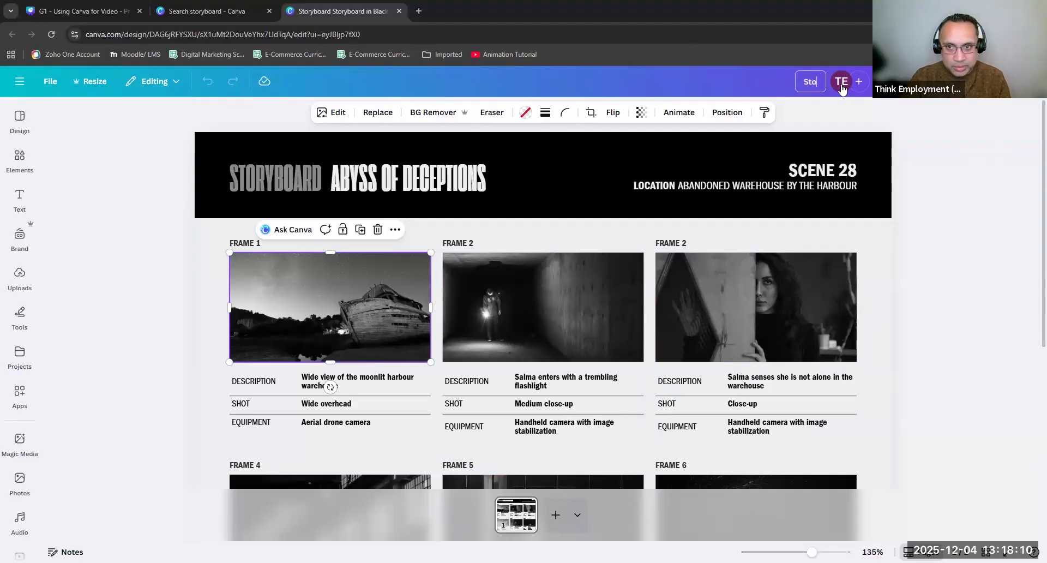
text(rybo)
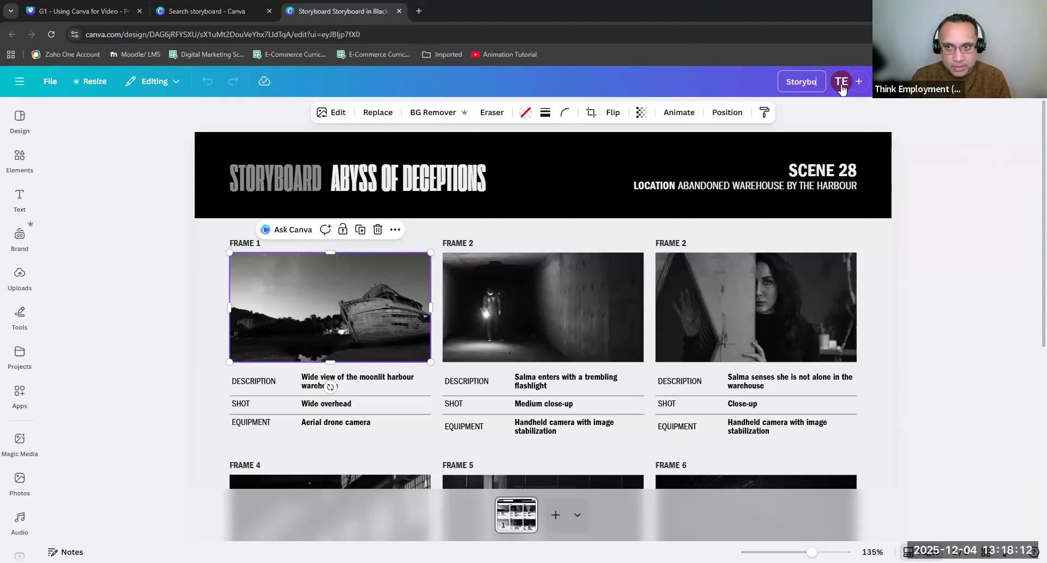
text(ard -)
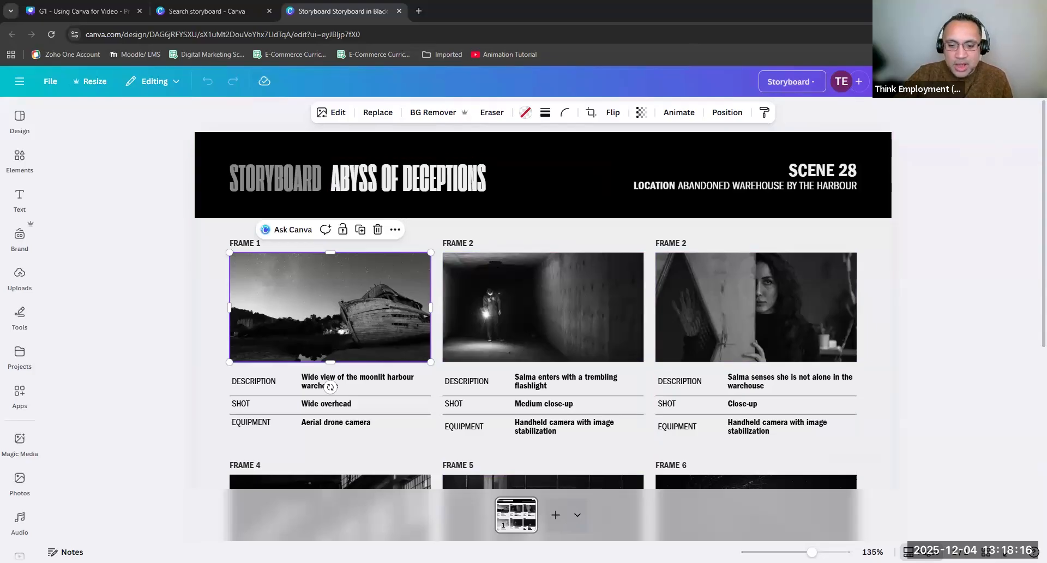
text( Belal MIAH)
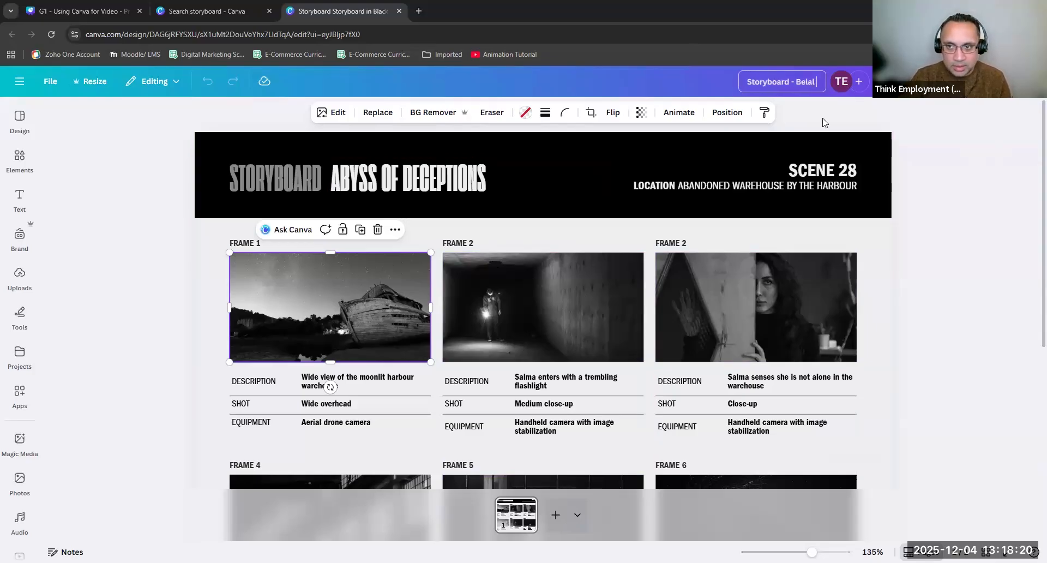
key(BackSpace)
key(BackSpace)
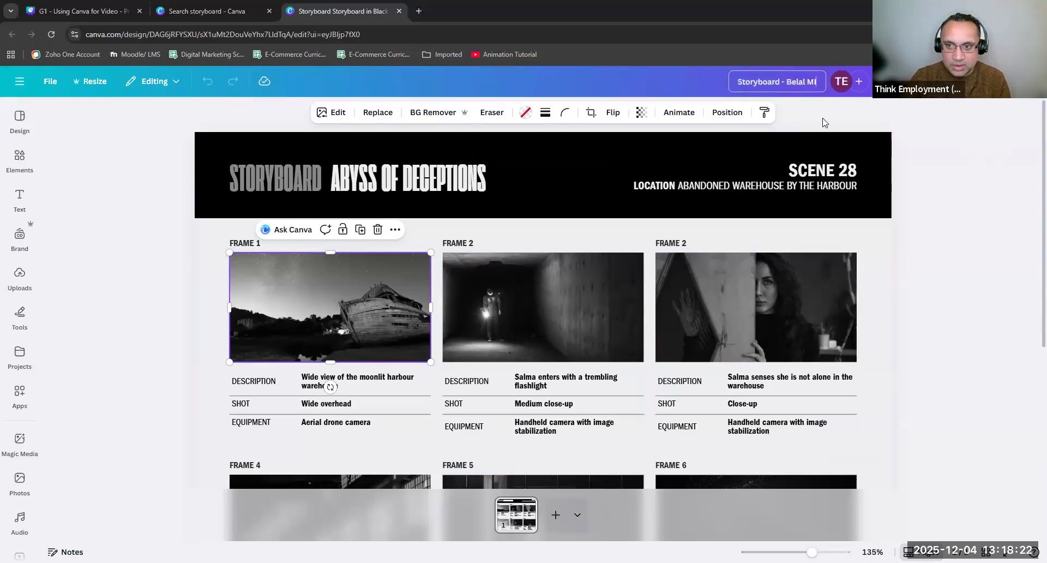
key(BackSpace)
text(iah)
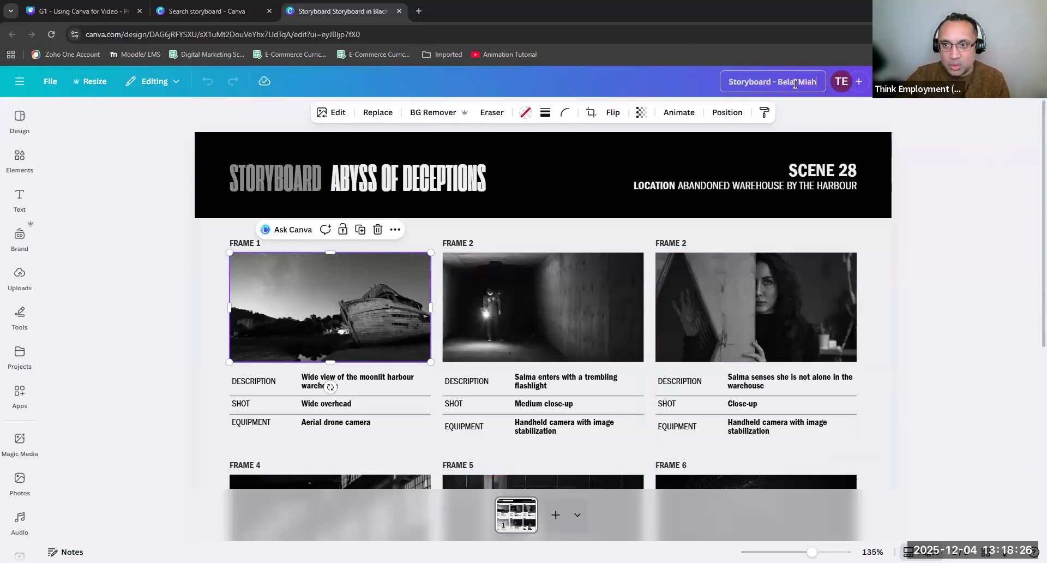
key(Return)
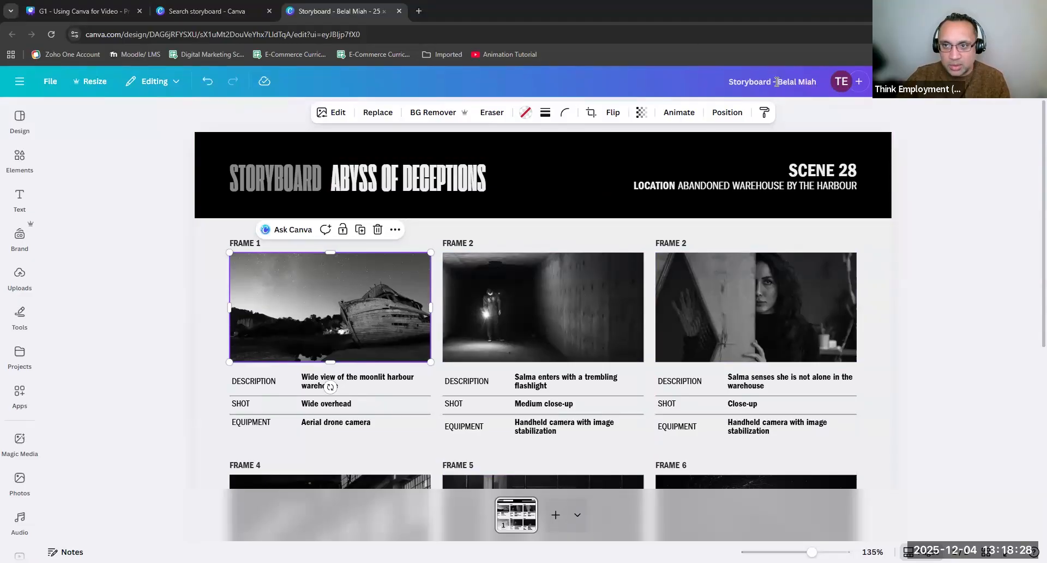
key(Escape)
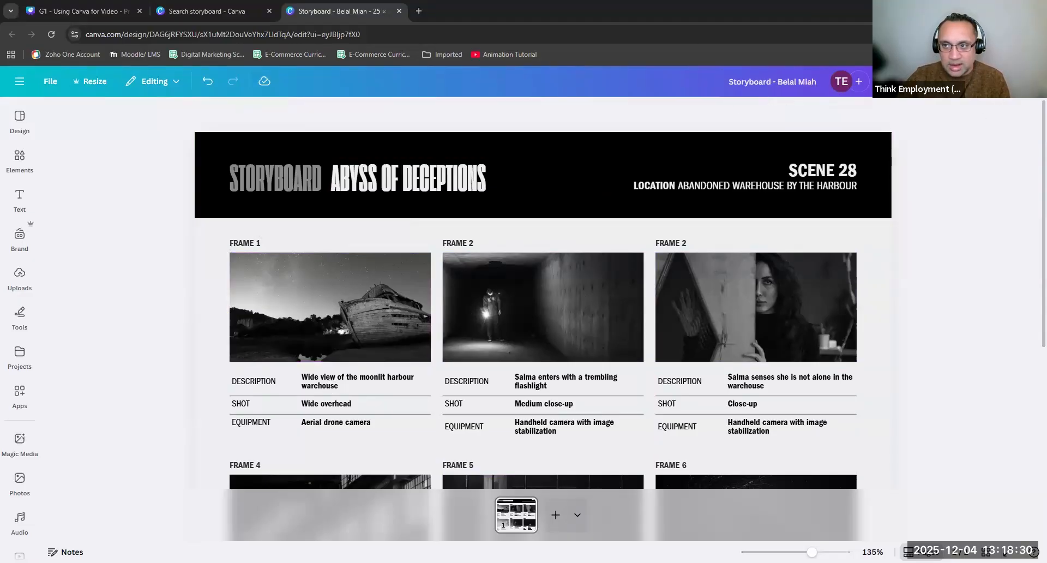
click(1009, 81)
click(855, 308)
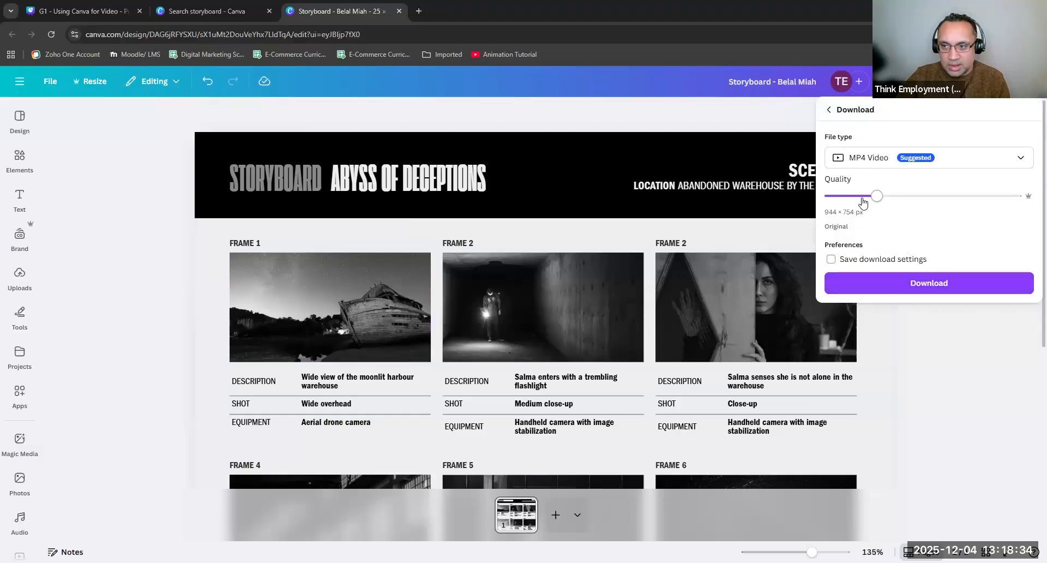
click(927, 158)
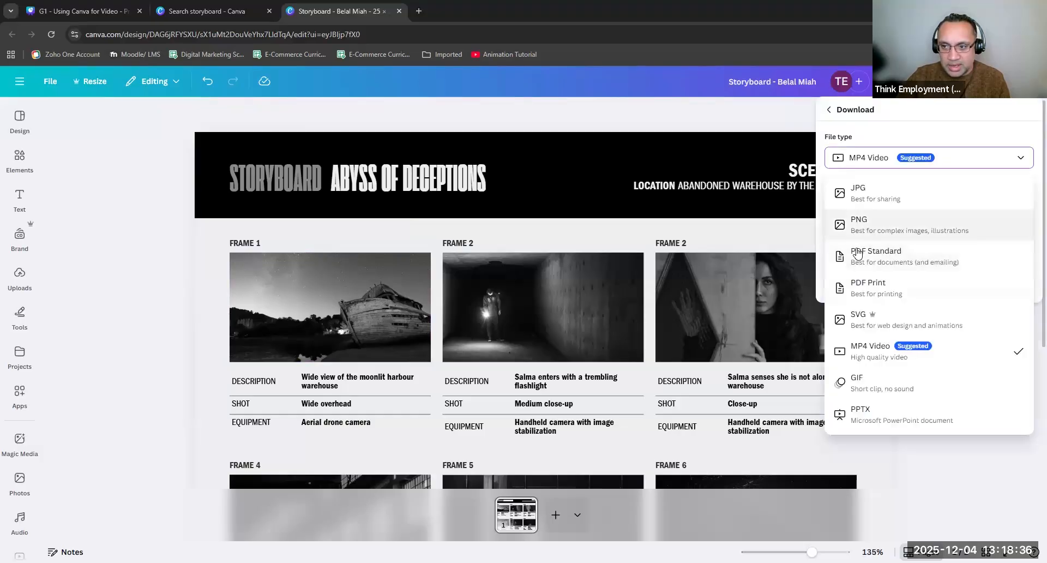
click(860, 223)
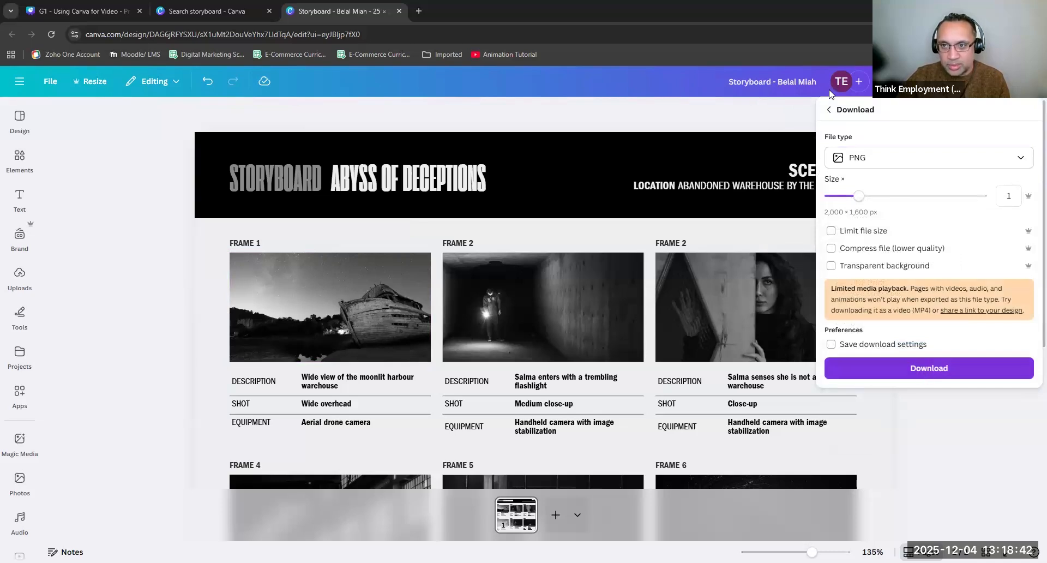
click(938, 490)
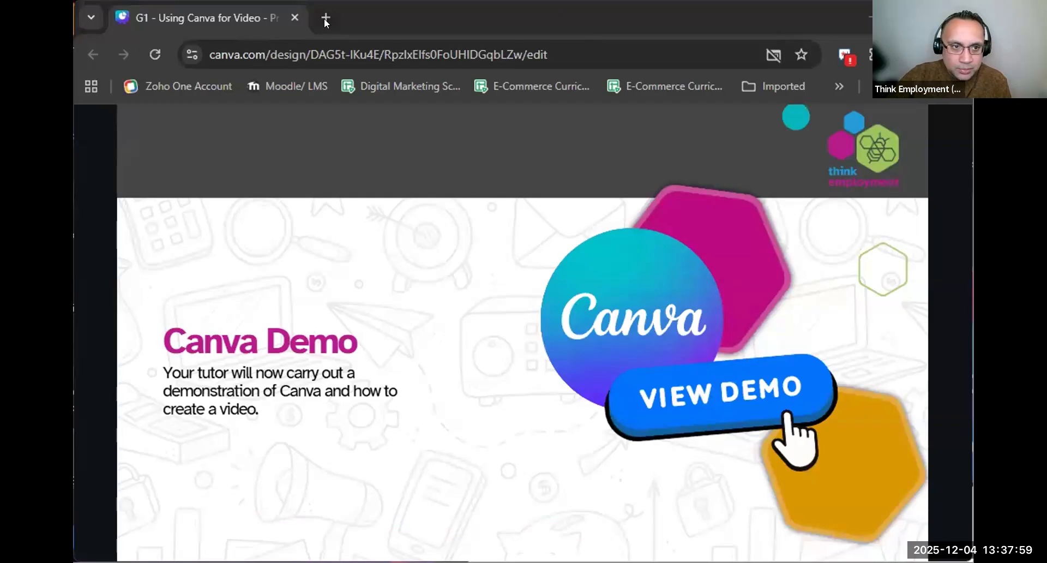
Go to canva.com in a new Chrome tab.
click(325, 19)
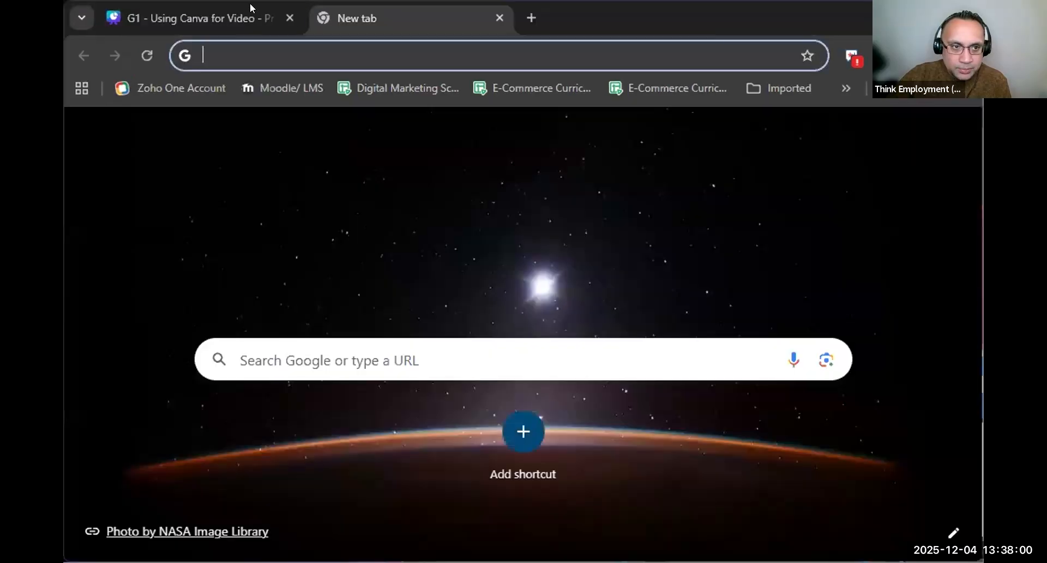
text(canva.com)
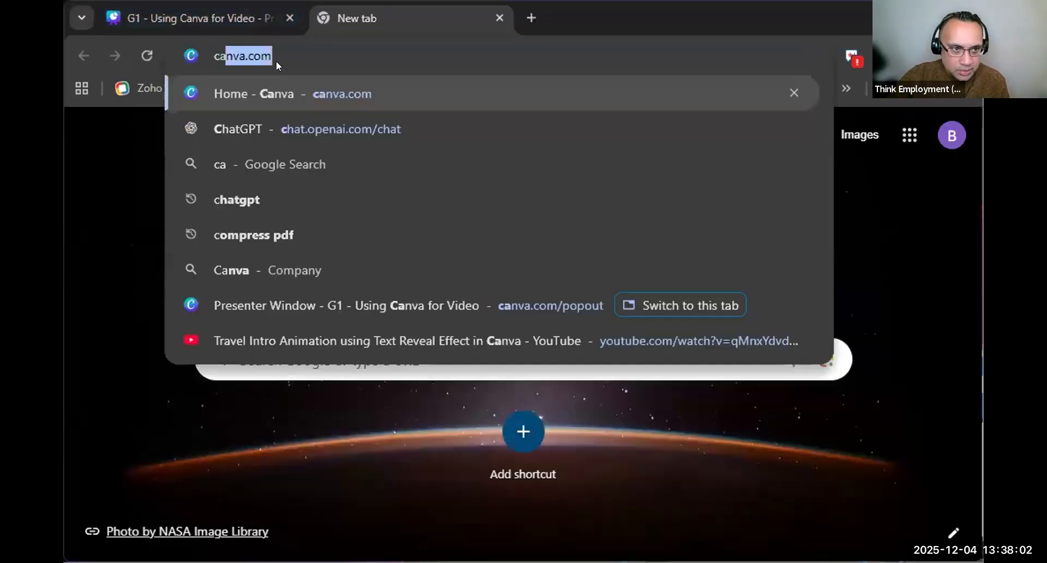
key(Return)
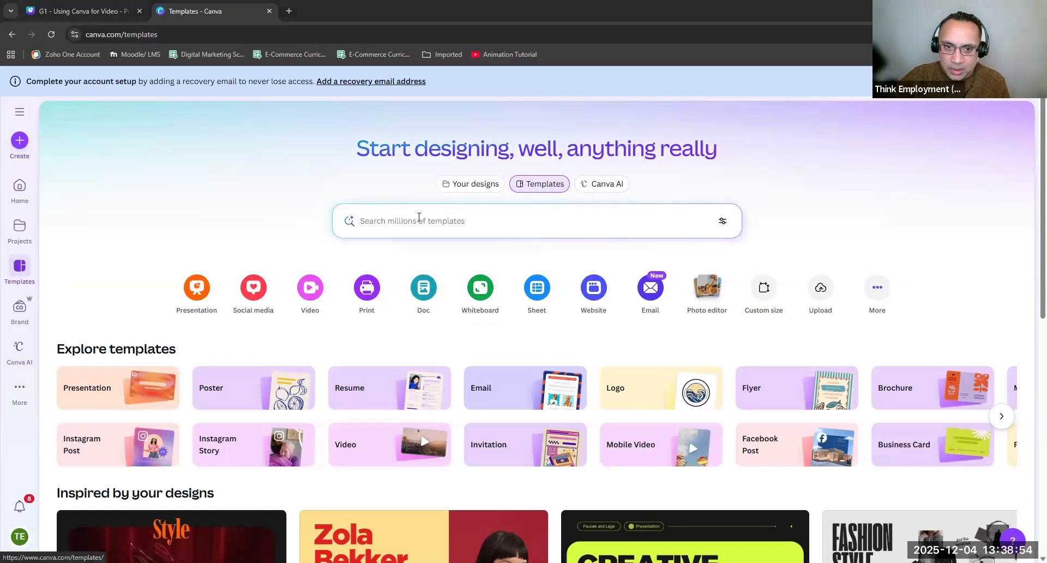
Search Canva's templates for 'storyboard'.
click(419, 217)
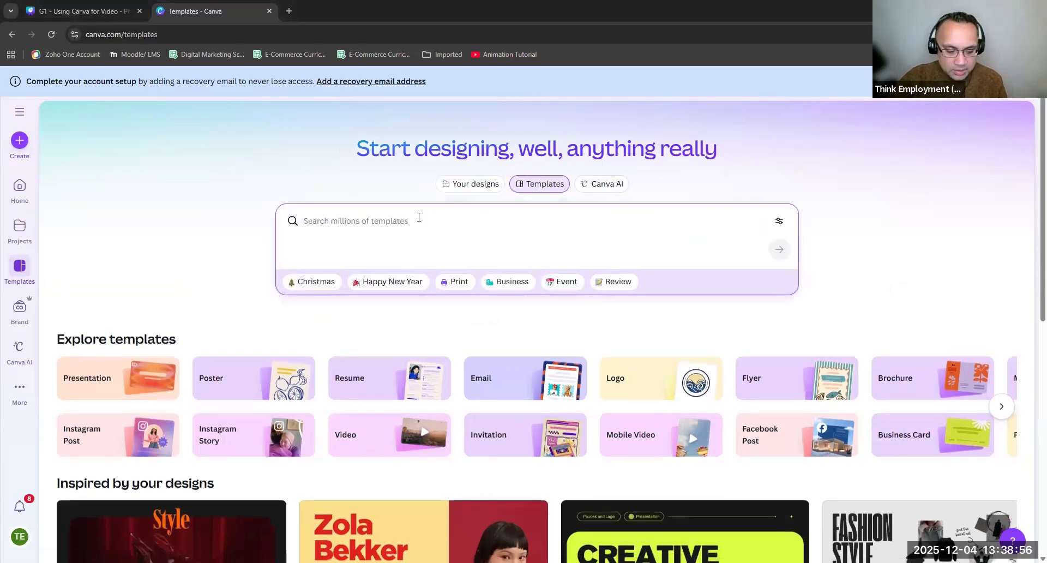
text(s)
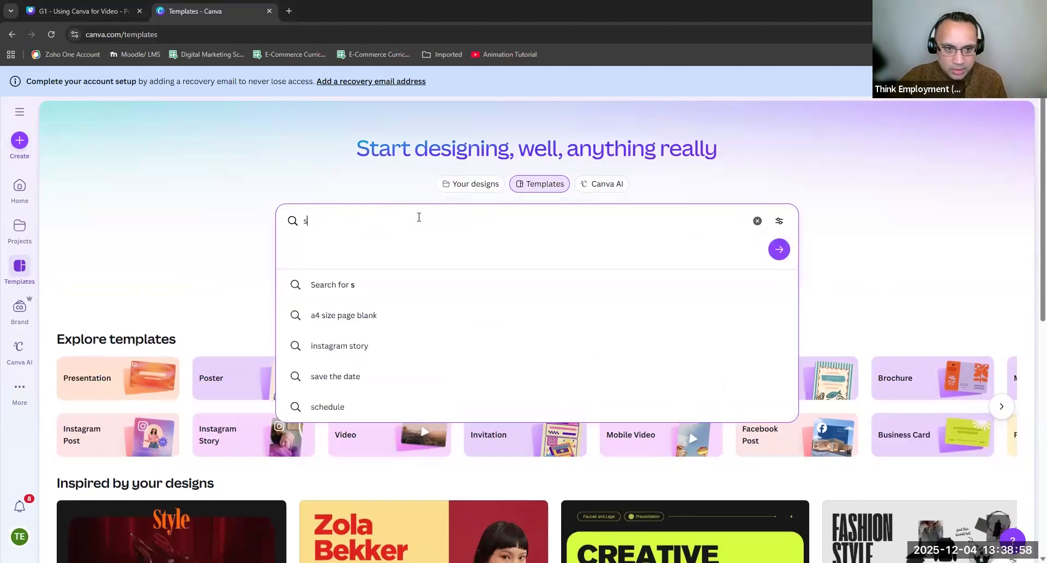
text(toryboard)
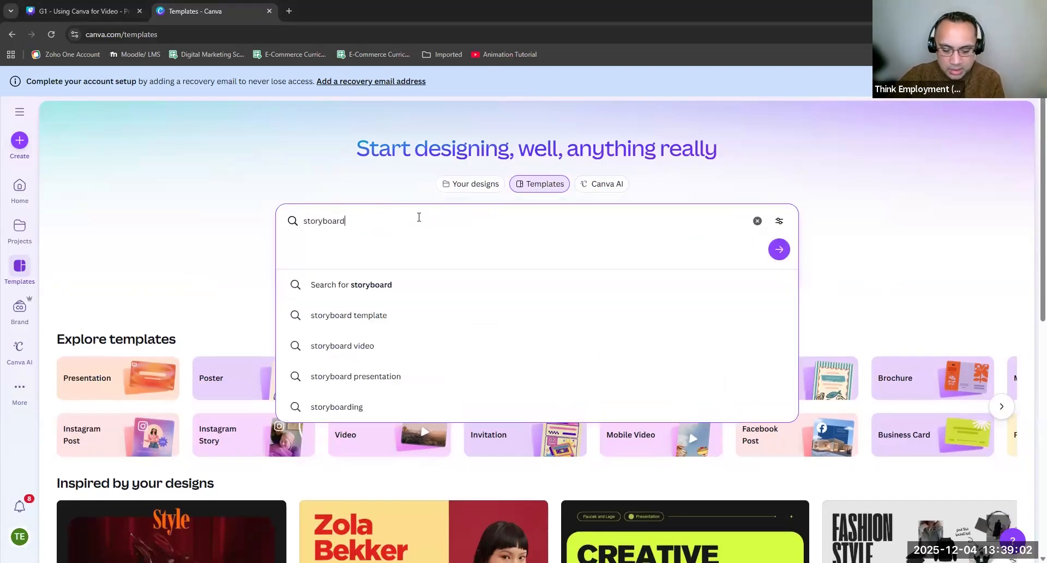
key(Return)
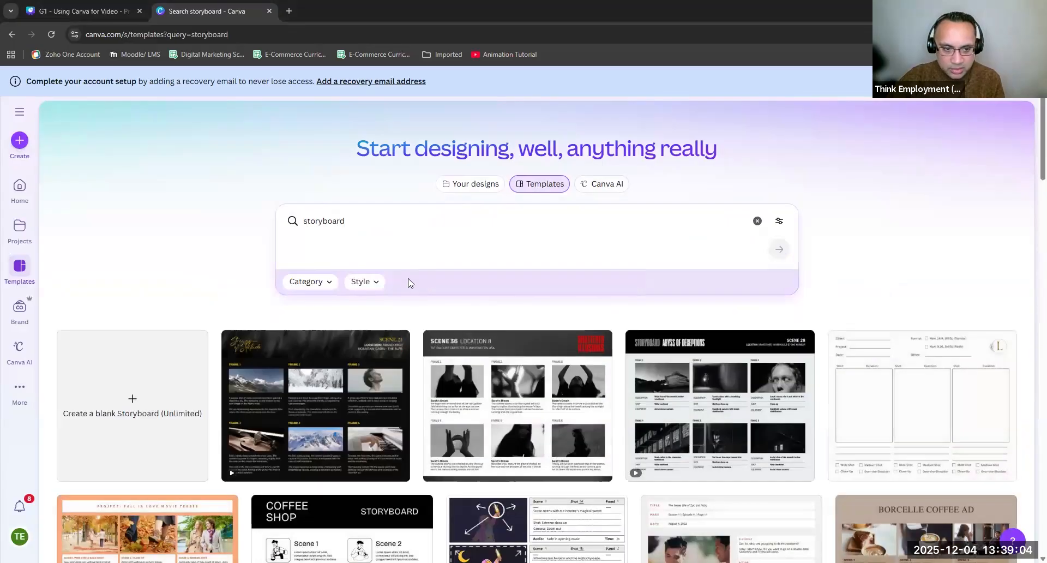
Skim the storyboard results, then switch to the All projects page.
scroll(343, 354, down, 6)
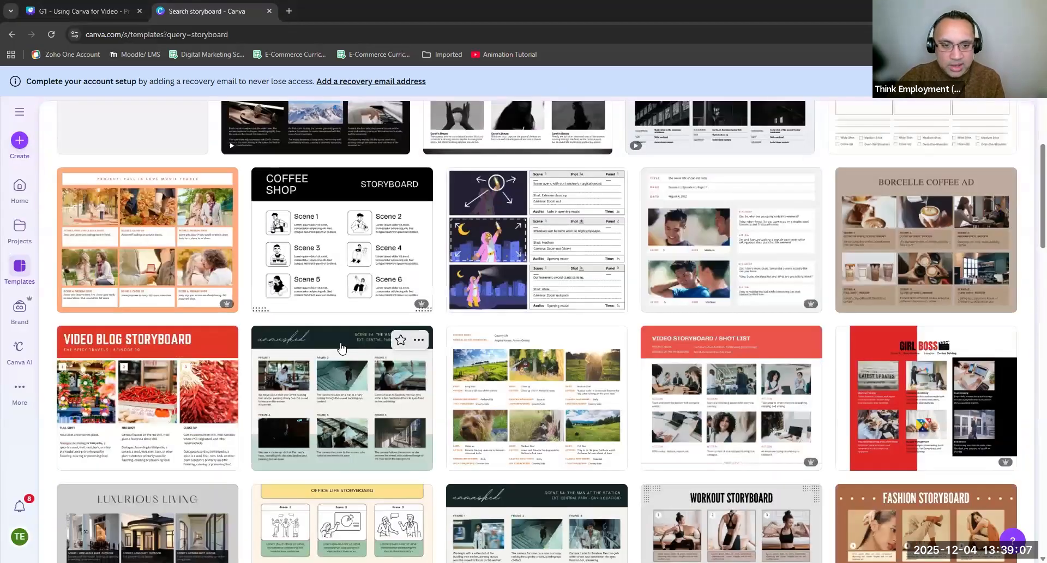
scroll(341, 348, down, 3)
scroll(382, 338, up, 8)
click(20, 226)
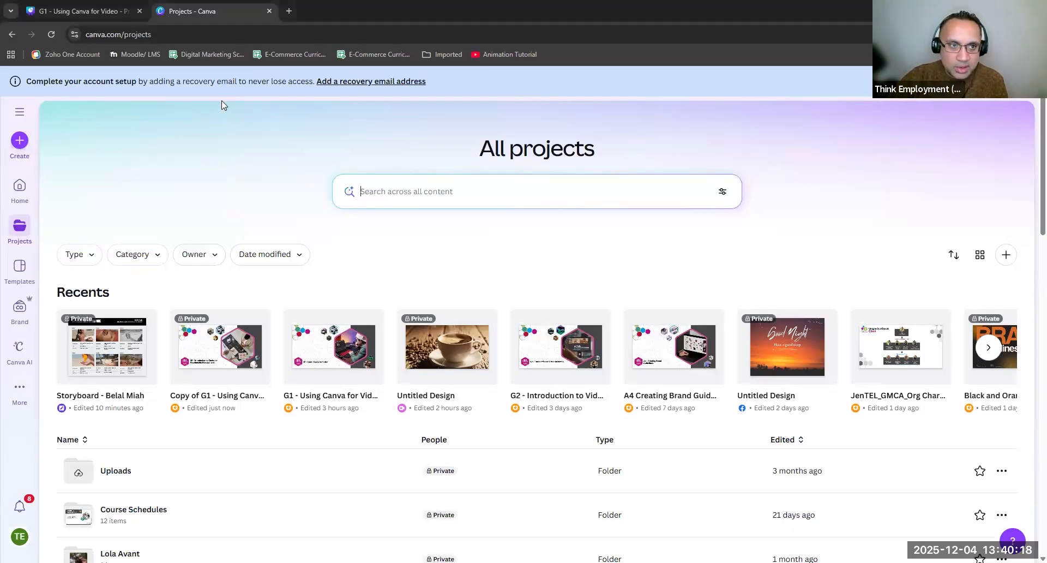
Load canva.com/video-editor and start a blank 'Untitled design - Video' with 'Edit a video'.
click(161, 32)
text(https://www.canva.com/video-editor/)
key(Return)
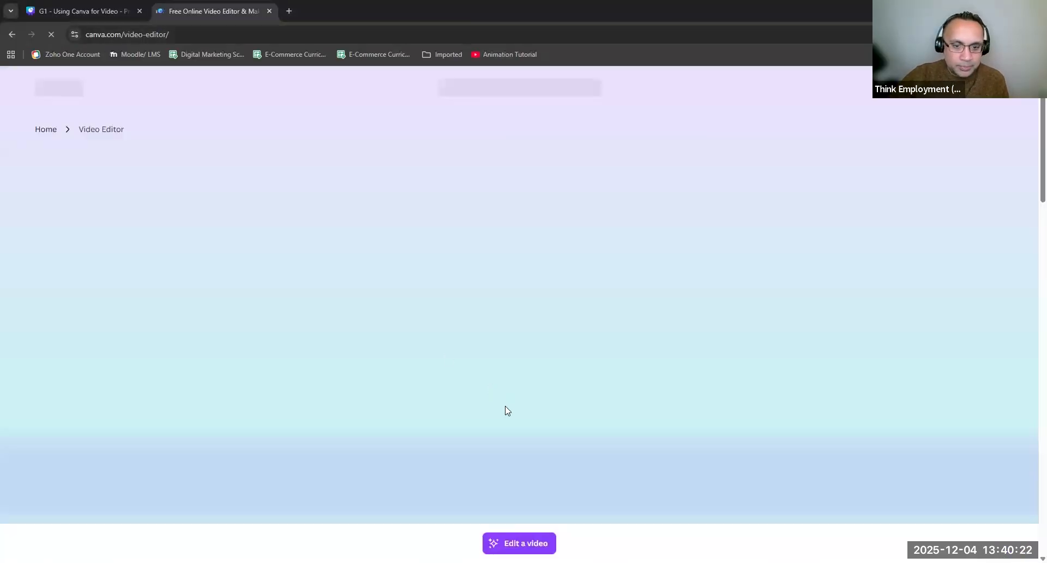
scroll(526, 493, down, 3)
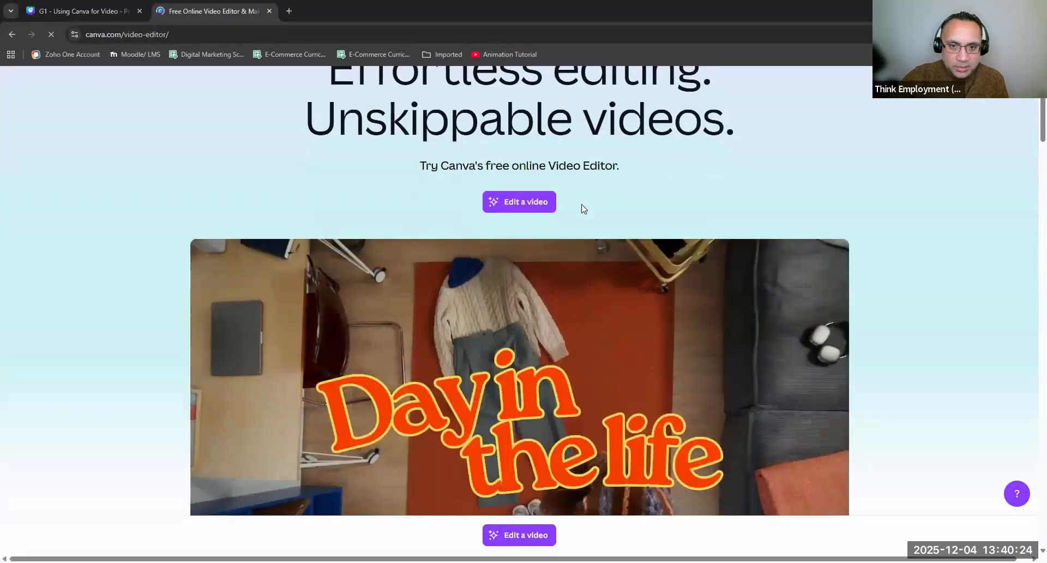
click(525, 203)
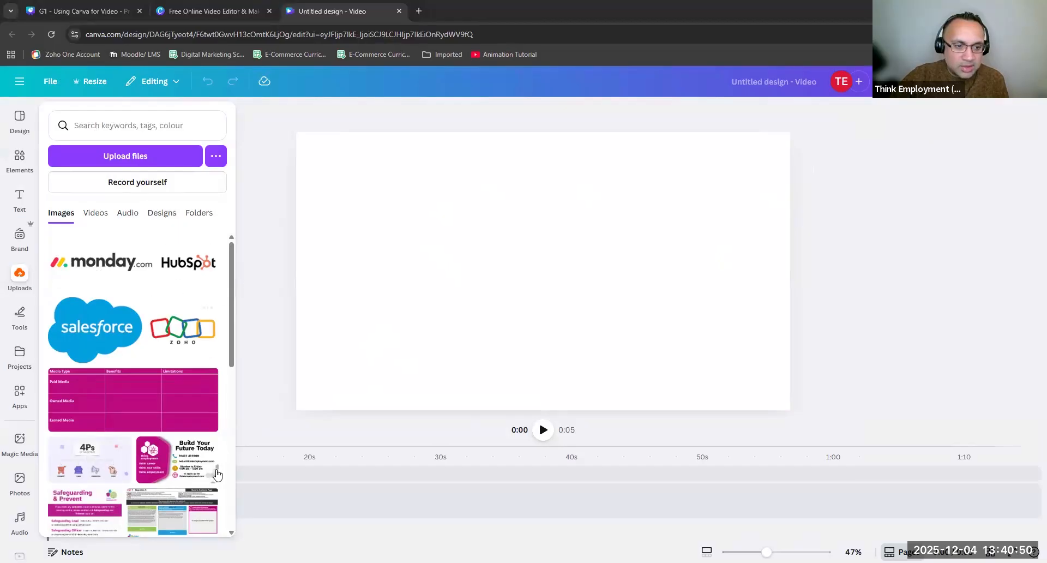
Look through uploaded Images and Videos, then bring up the Elements library.
scroll(175, 431, down, 8)
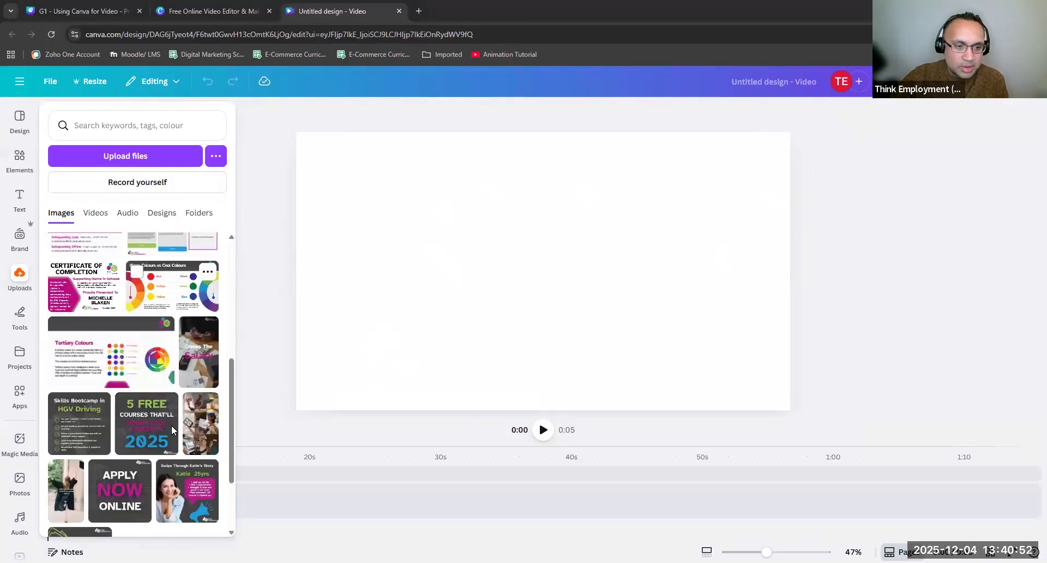
scroll(174, 431, up, 10)
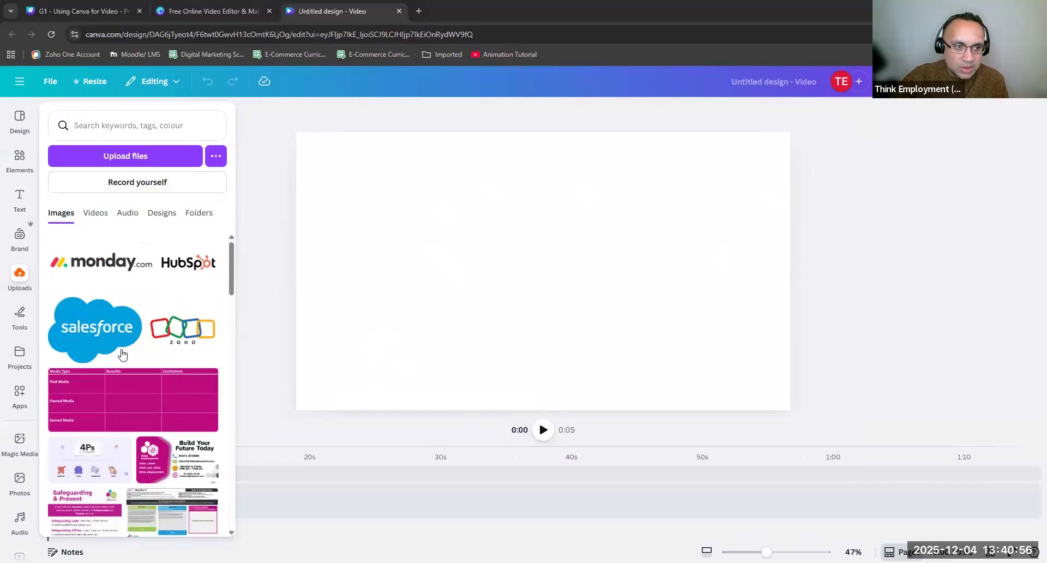
click(91, 218)
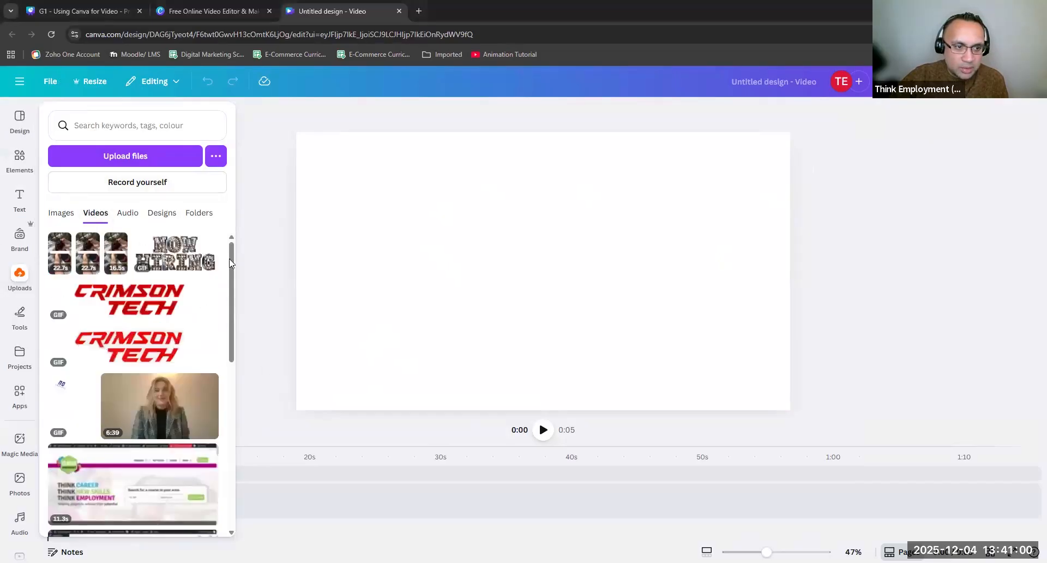
scroll(171, 379, down, 15)
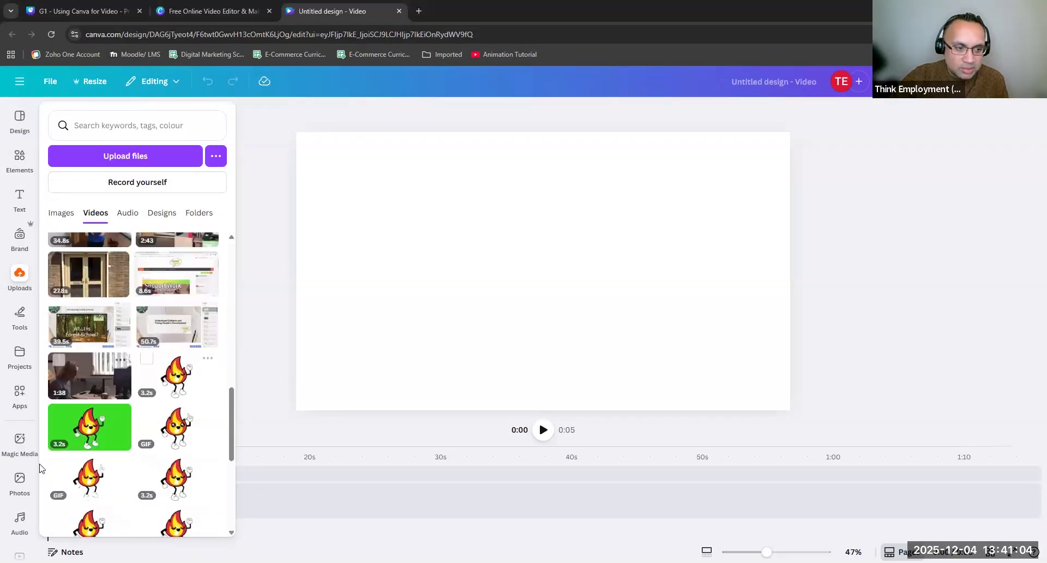
scroll(78, 416, up, 5)
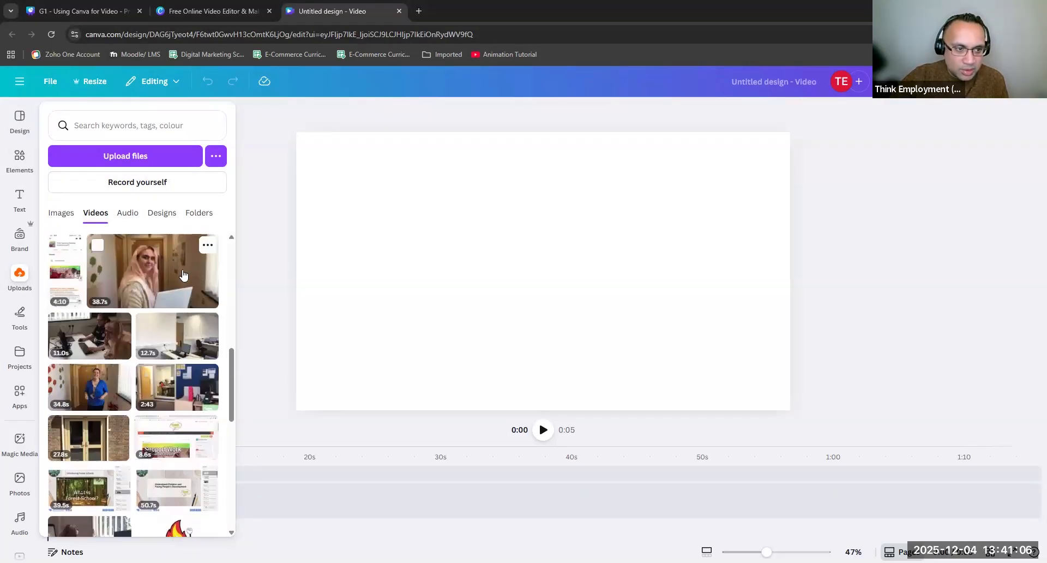
scroll(129, 417, up, 3)
scroll(129, 418, up, 10)
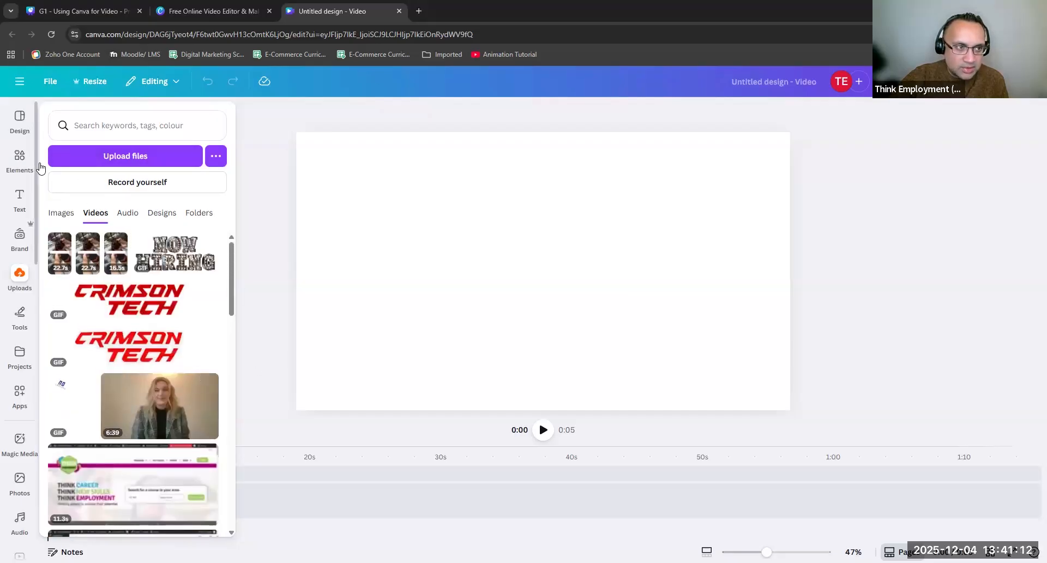
click(20, 160)
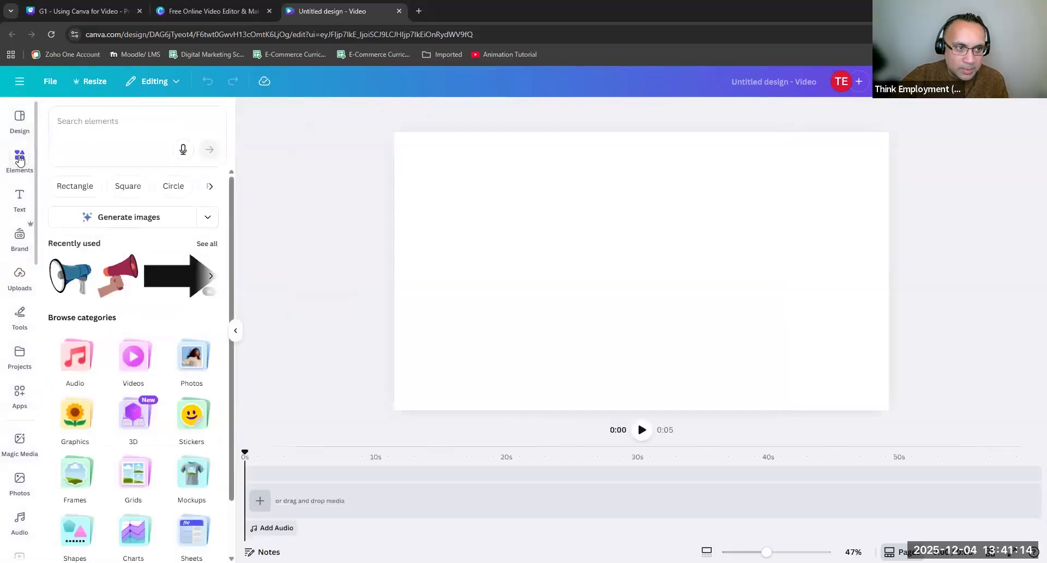
Search elements for 'sunset' and filter the results to Videos.
click(103, 120)
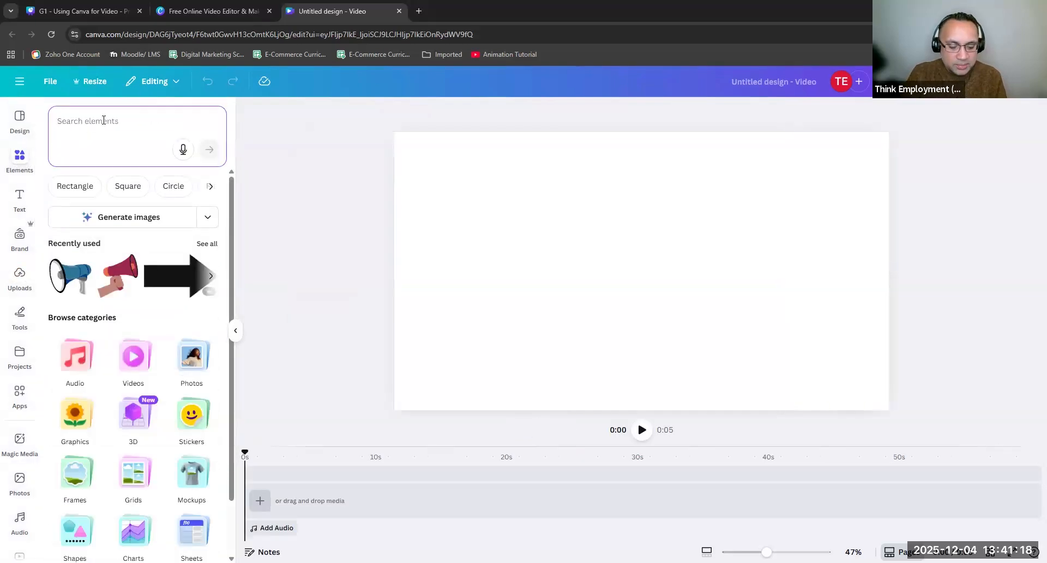
text(sunset)
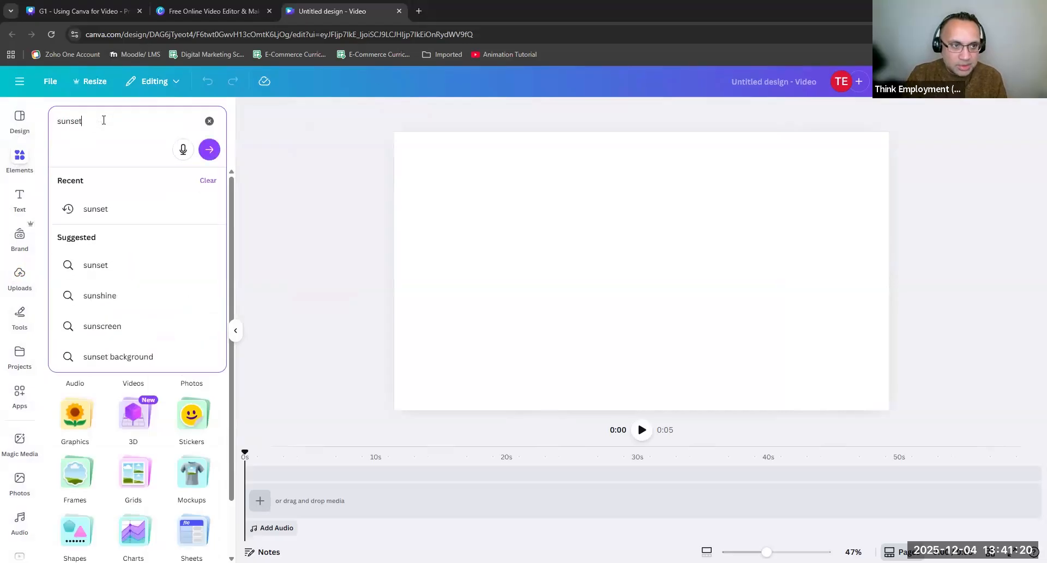
key(Return)
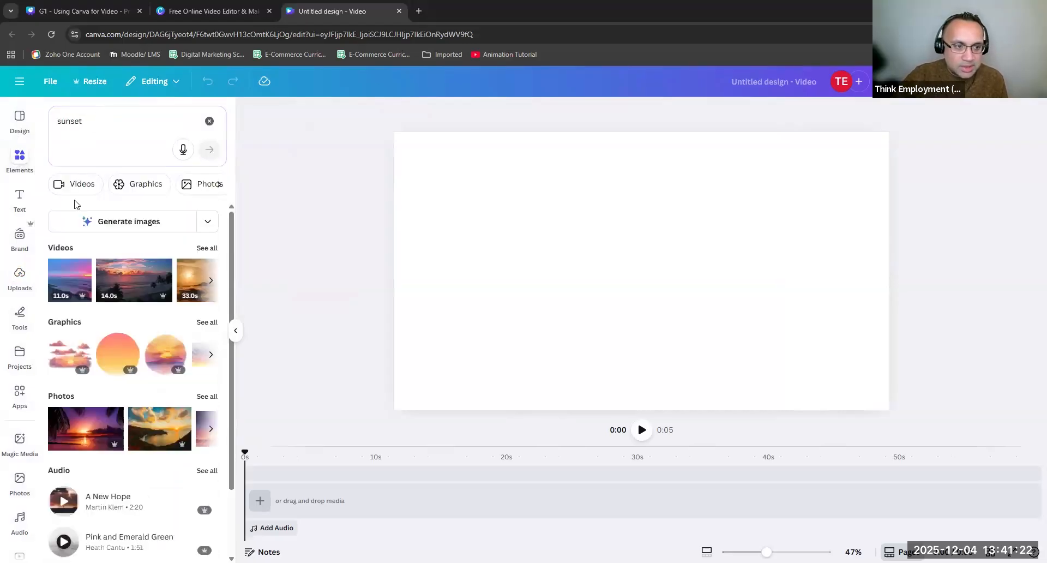
click(82, 185)
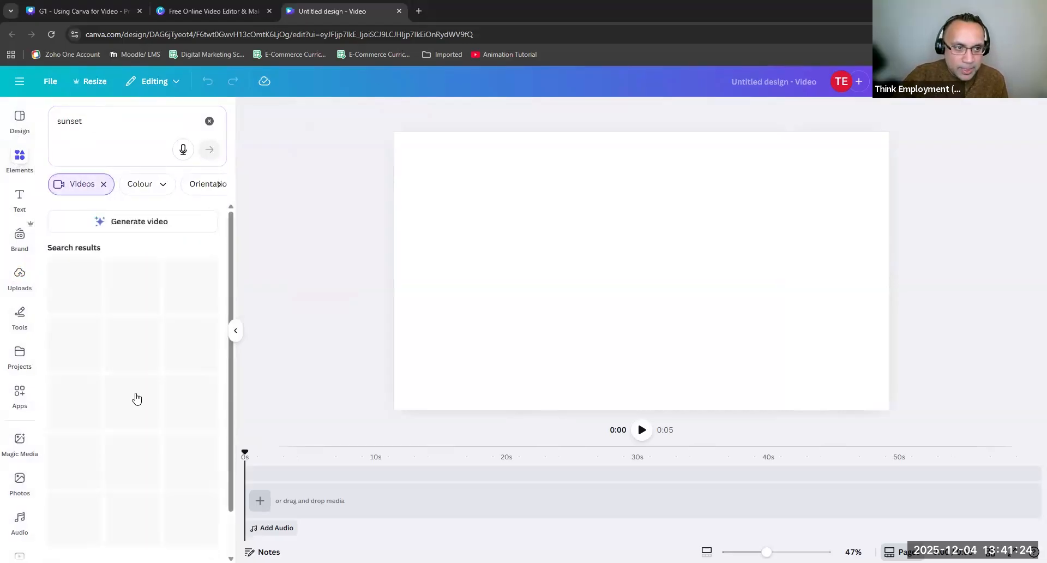
scroll(118, 453, down, 5)
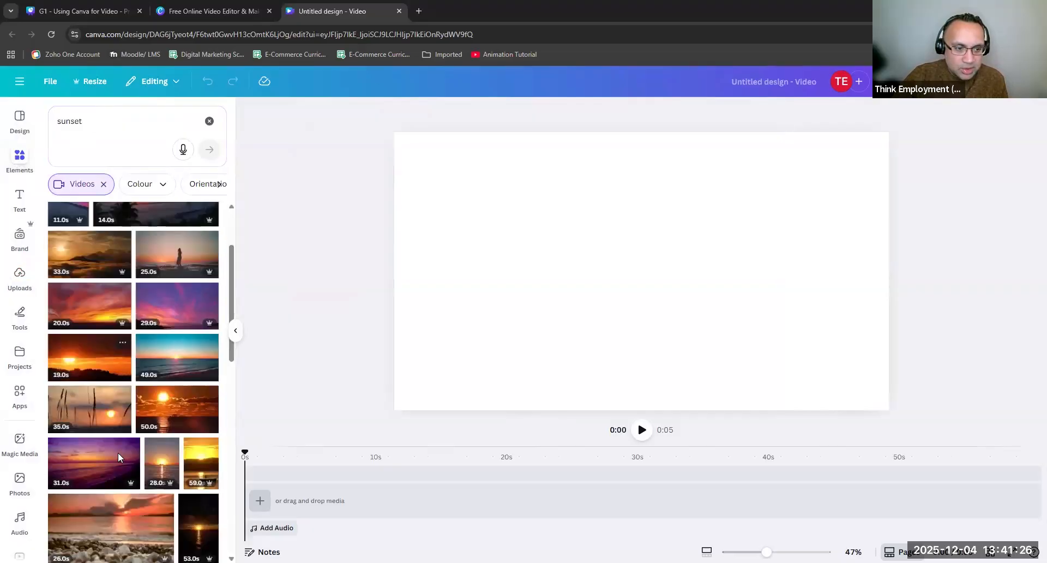
scroll(118, 452, up, 6)
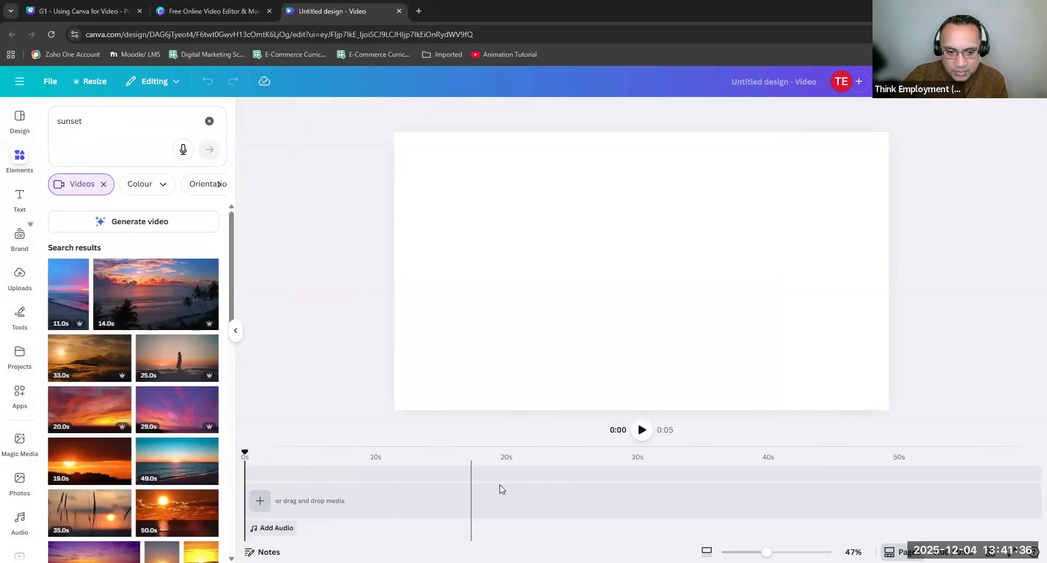
Add the 14-second palm-beach sunset clip to the timeline, preview it, then return to the sunset results.
drag(147, 286, 318, 498)
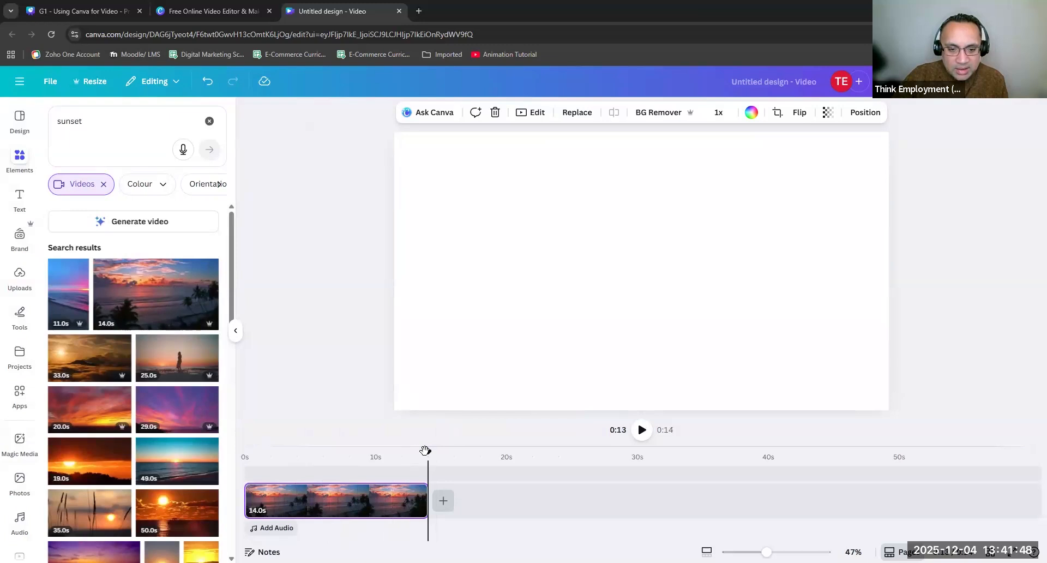
drag(429, 454, 245, 456)
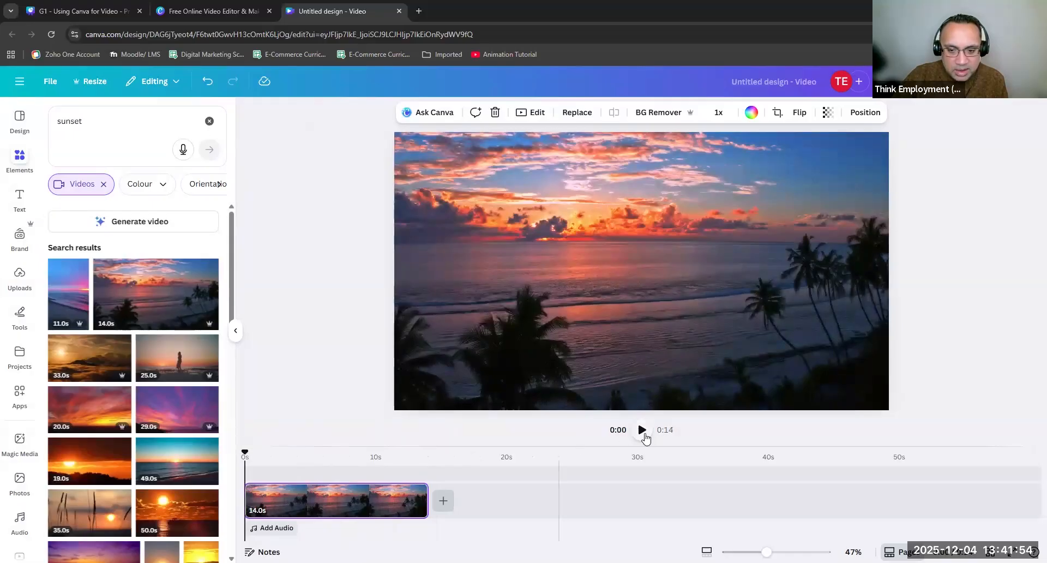
click(643, 430)
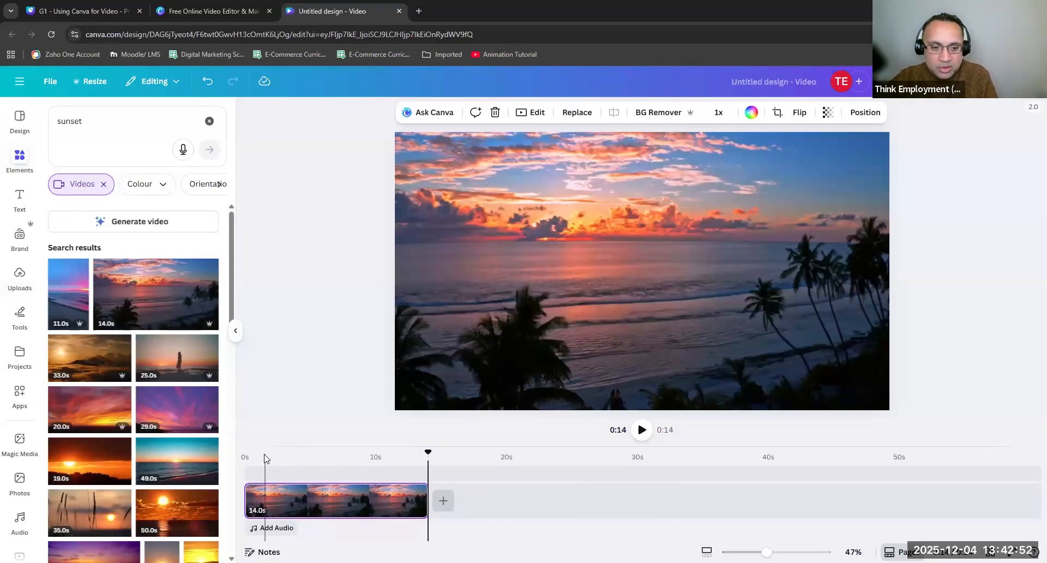
key(space)
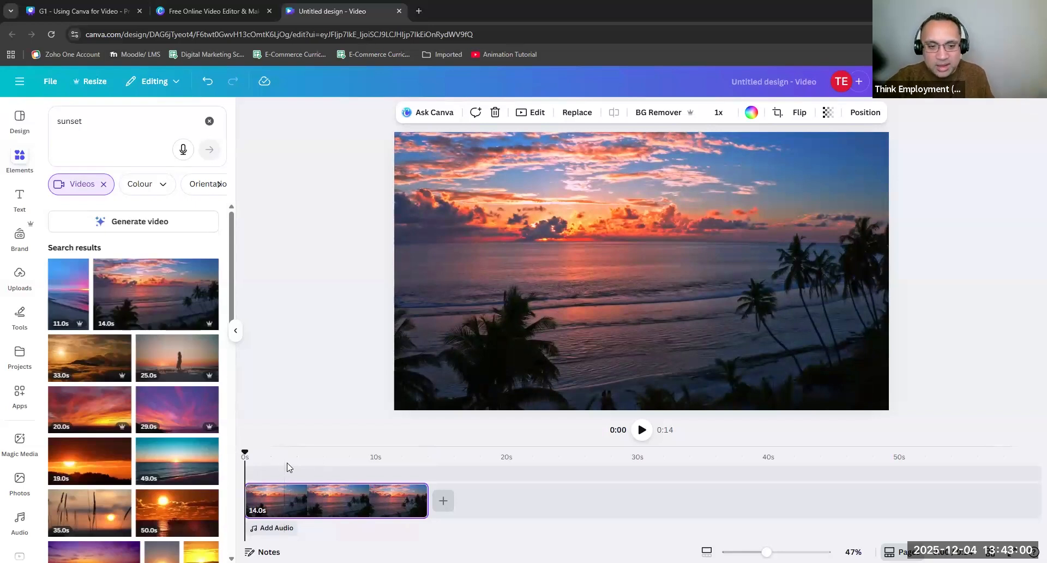
click(296, 464)
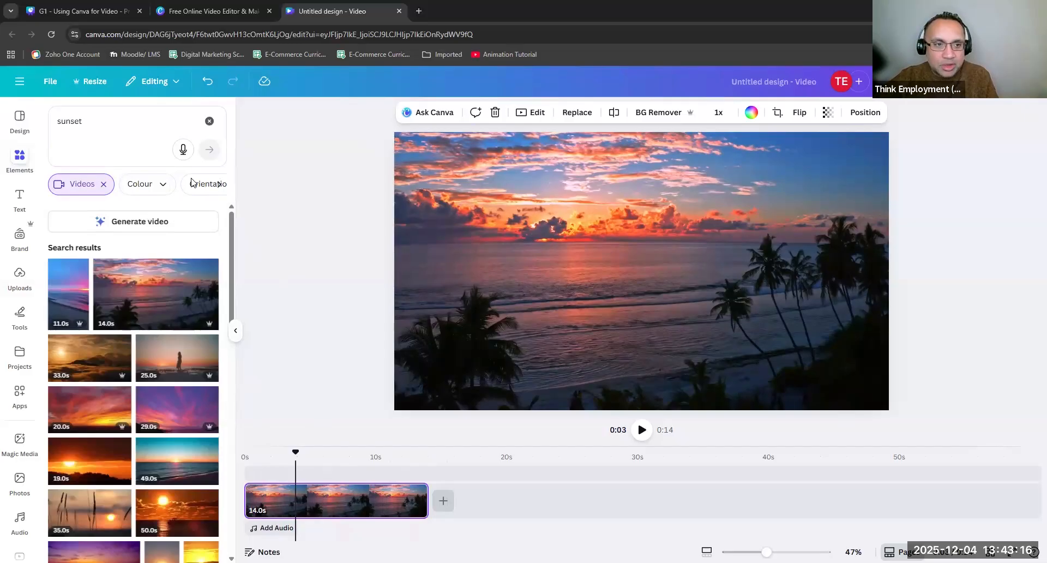
click(93, 118)
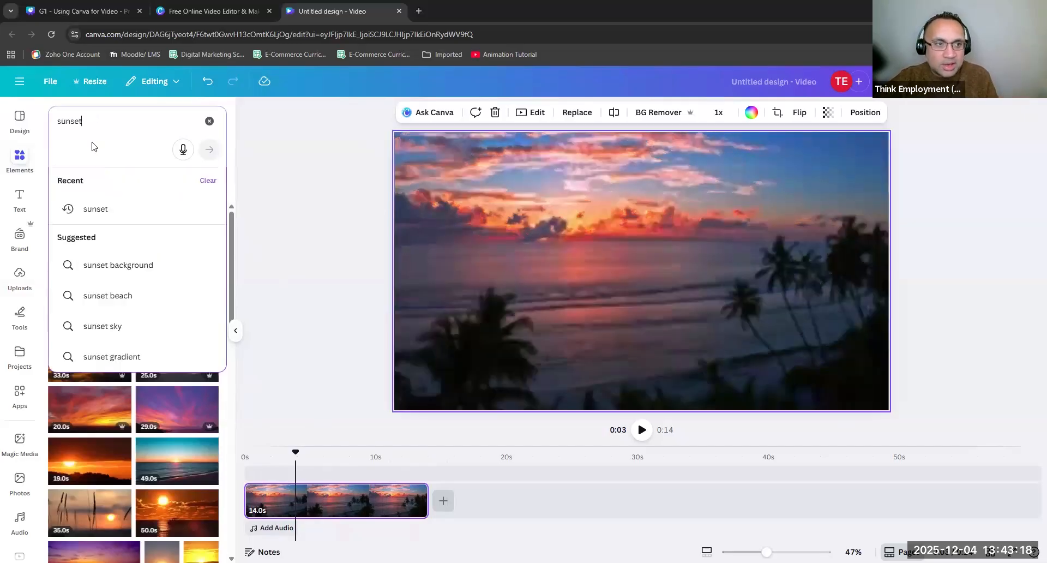
click(224, 146)
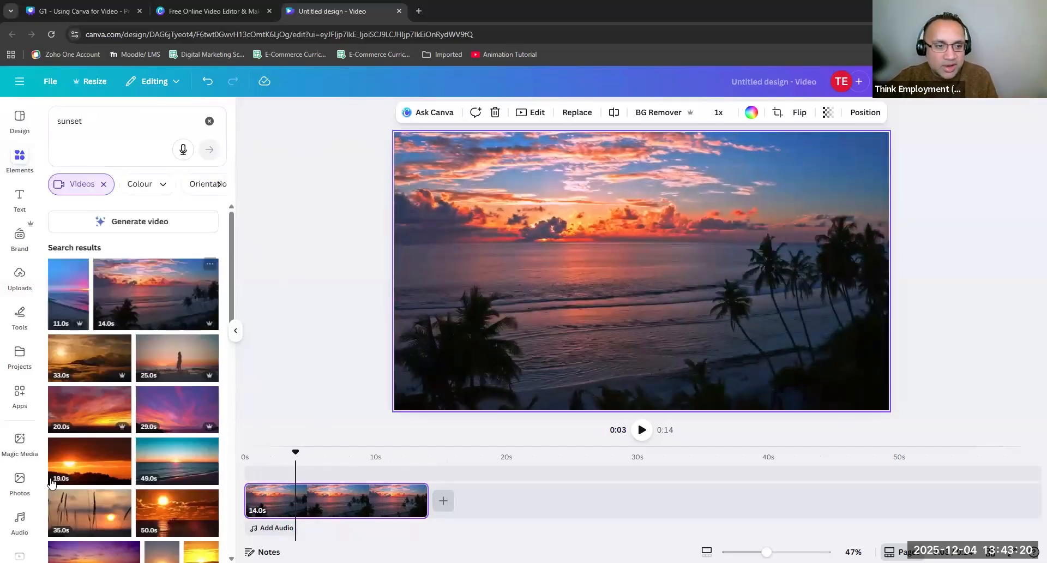
Append the 26-second pebble-beach clip after the palm clip, preview the 0:14 join, and pause.
scroll(114, 434, down, 5)
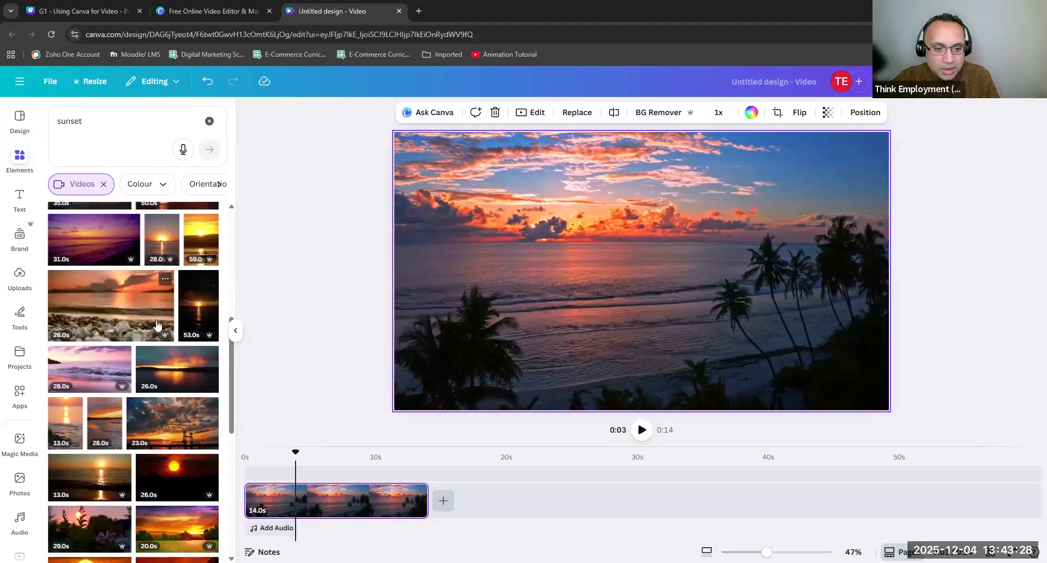
drag(429, 506, 558, 505)
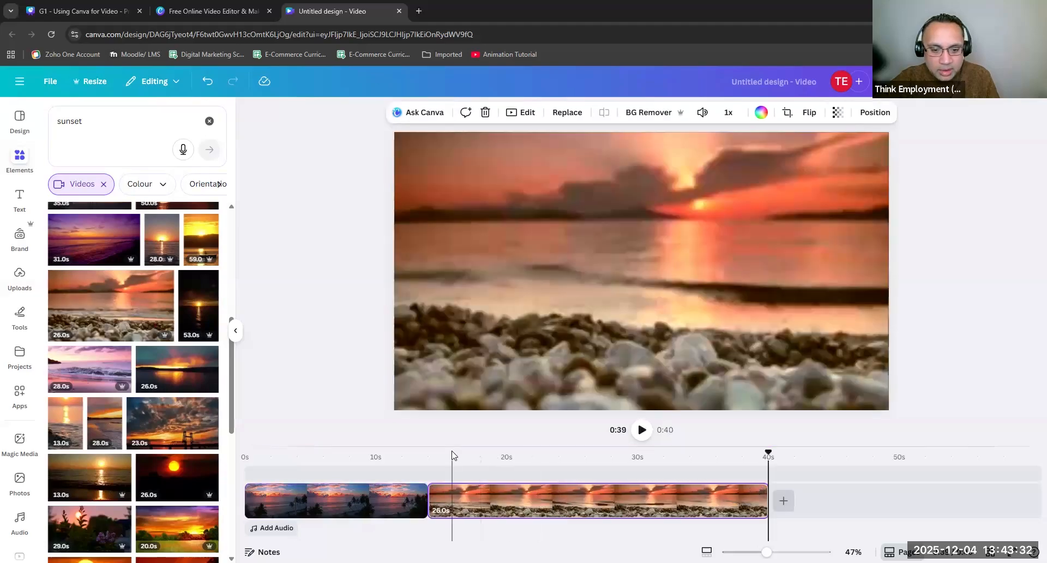
click(436, 456)
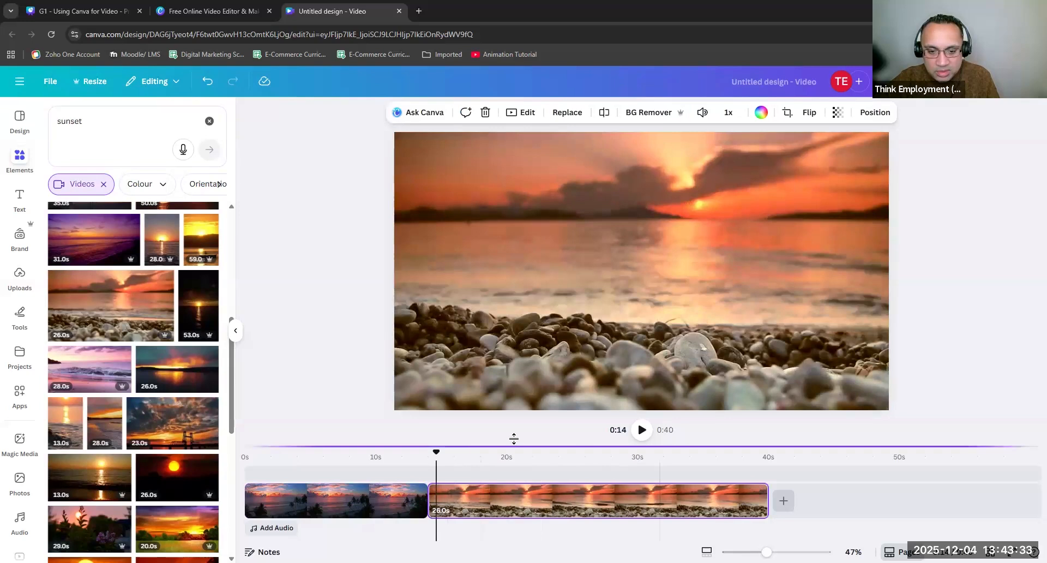
click(643, 432)
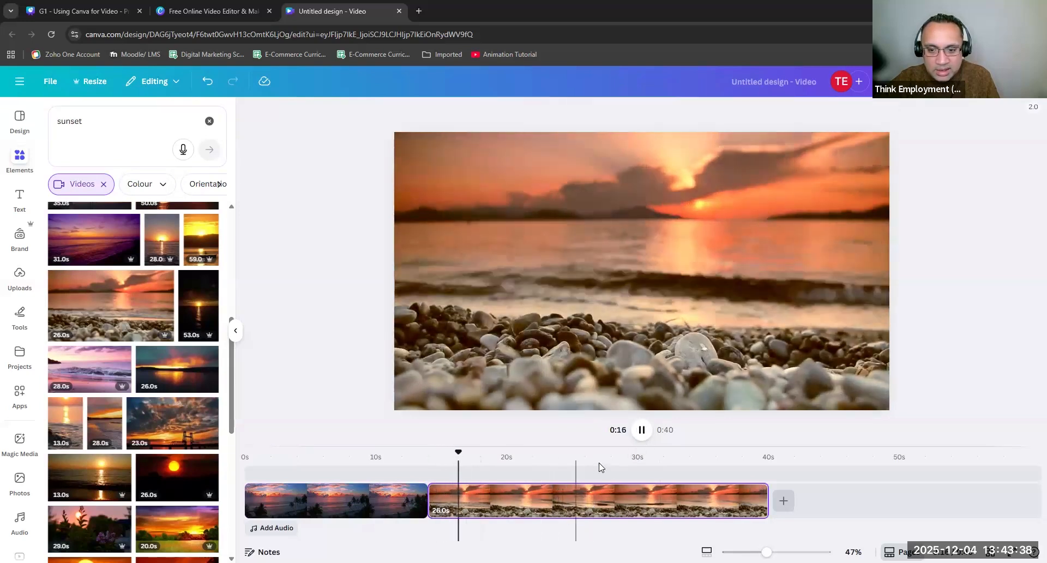
click(644, 436)
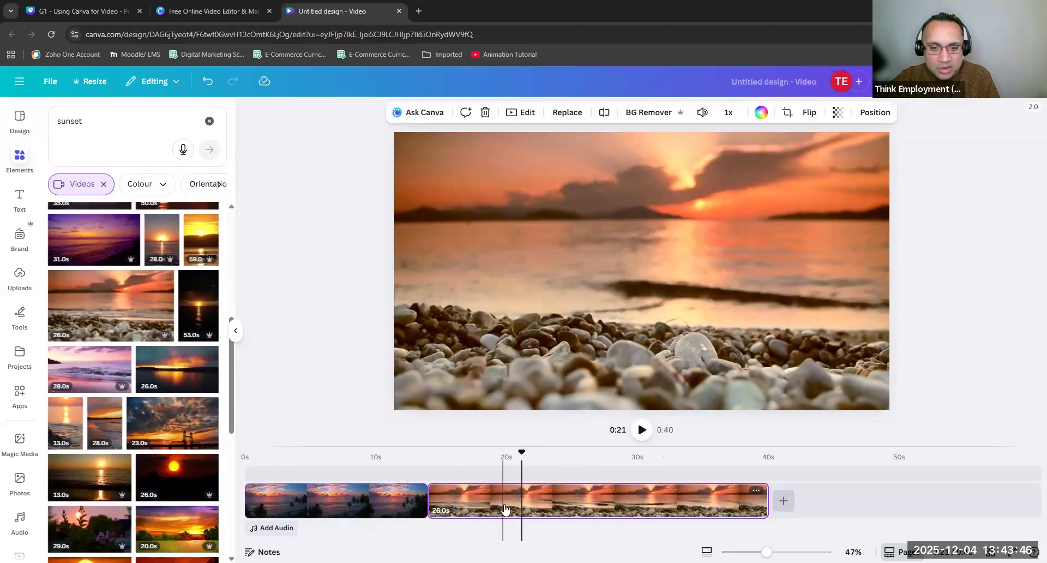
drag(502, 500, 501, 502)
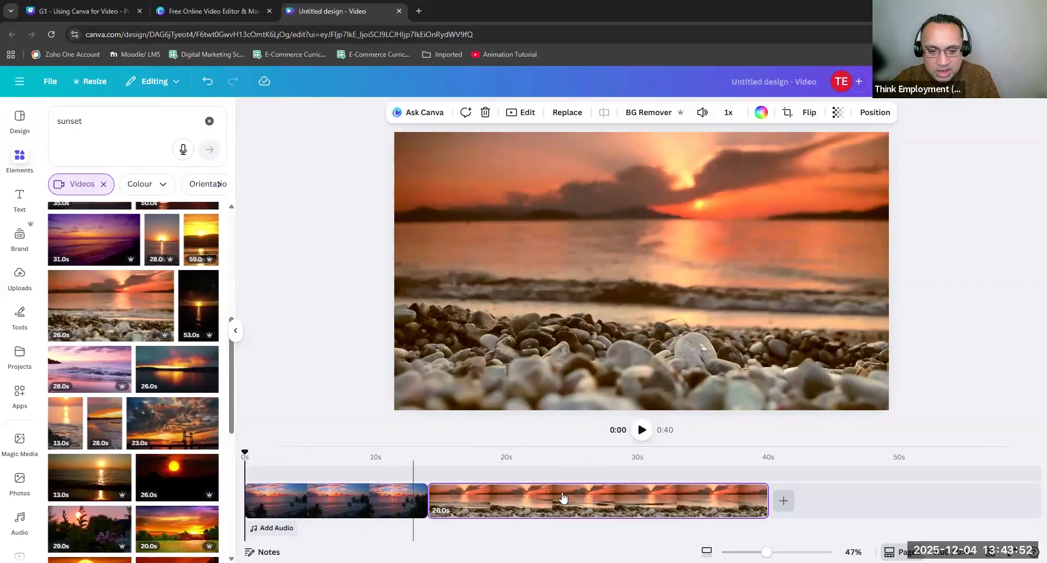
Move the 26-second pebble clip to 0:00, ahead of the palm-beach clip.
drag(629, 502, 247, 505)
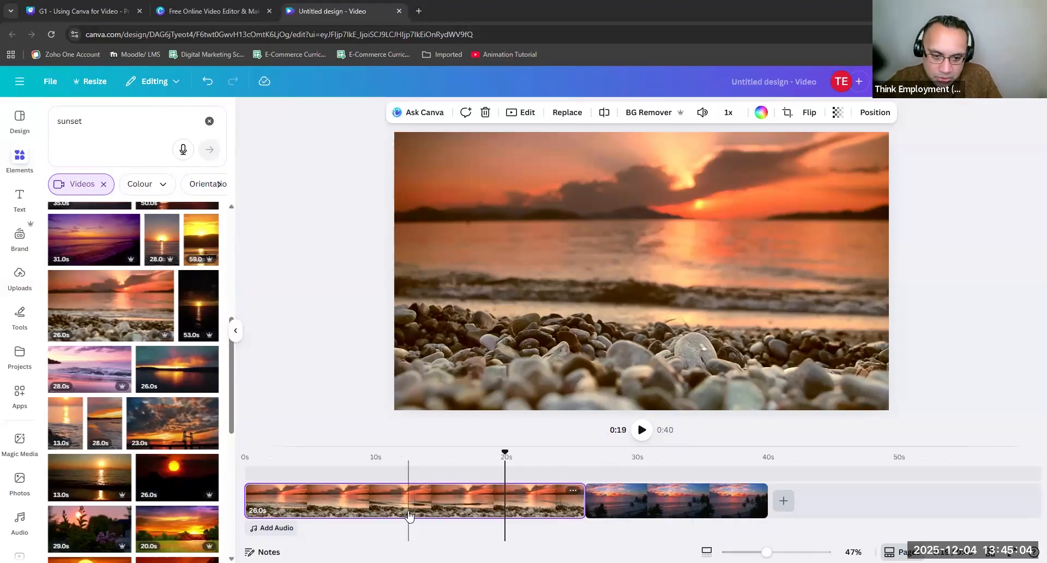
click(573, 491)
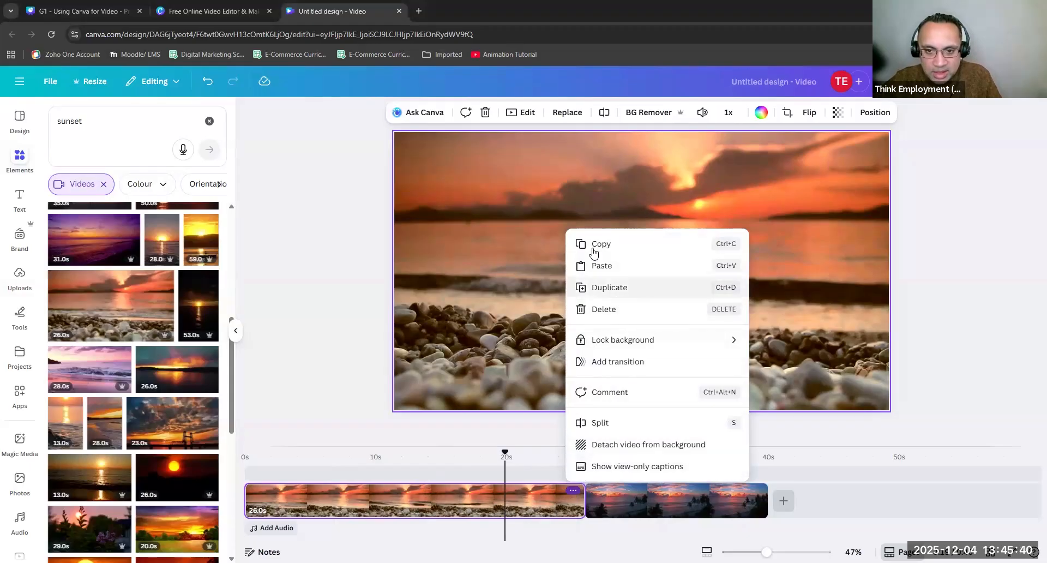
click(470, 505)
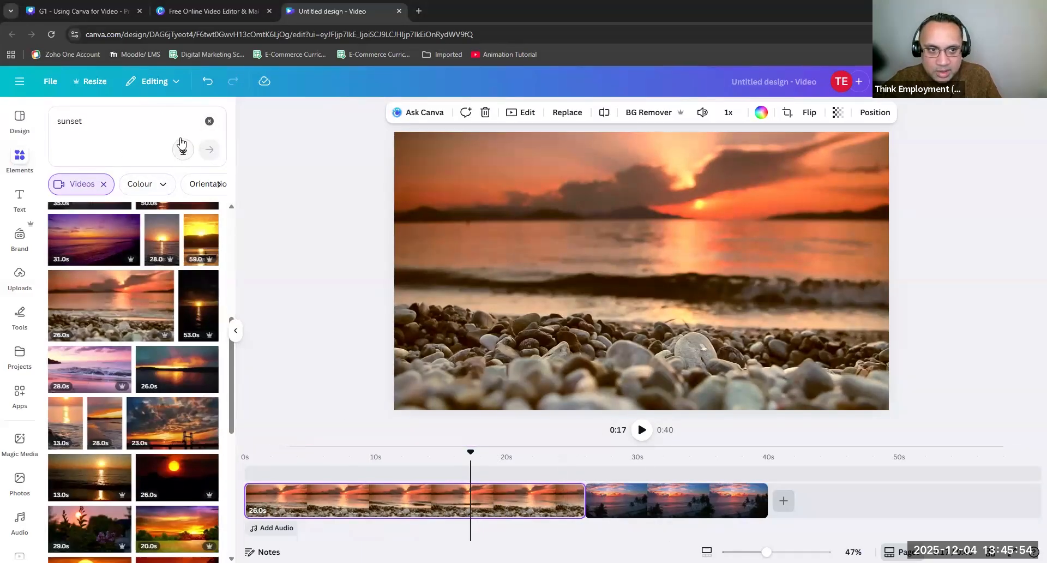
Clear the elements search and copy the first 26-second pebble clip.
click(210, 122)
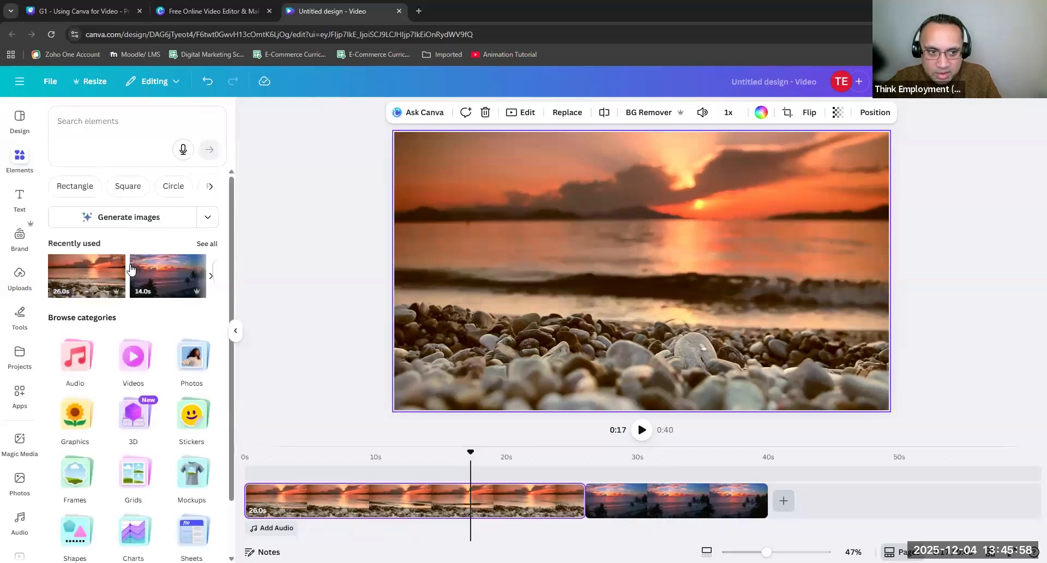
scroll(137, 273, down, 2)
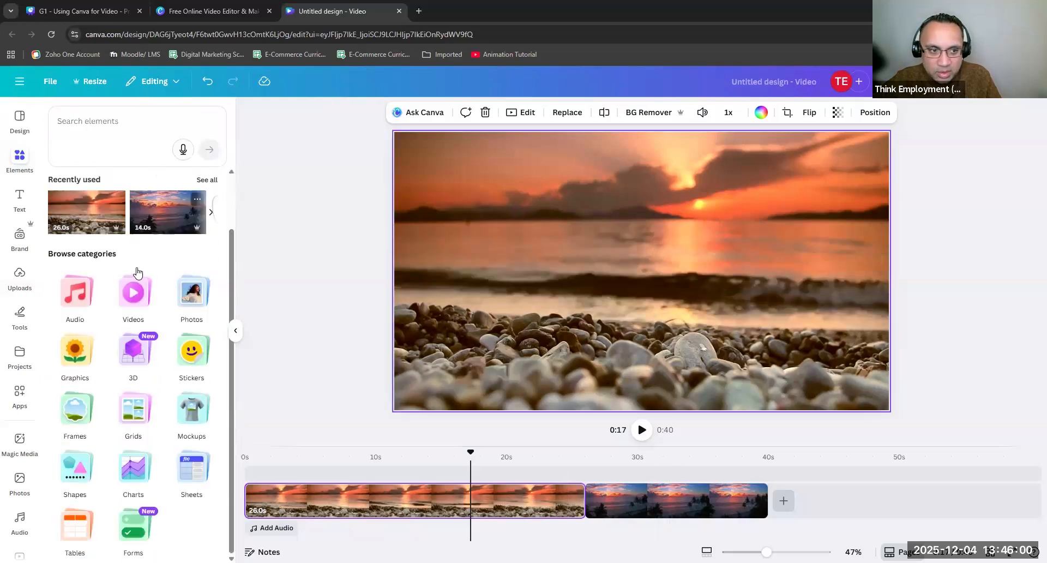
scroll(186, 311, up, 2)
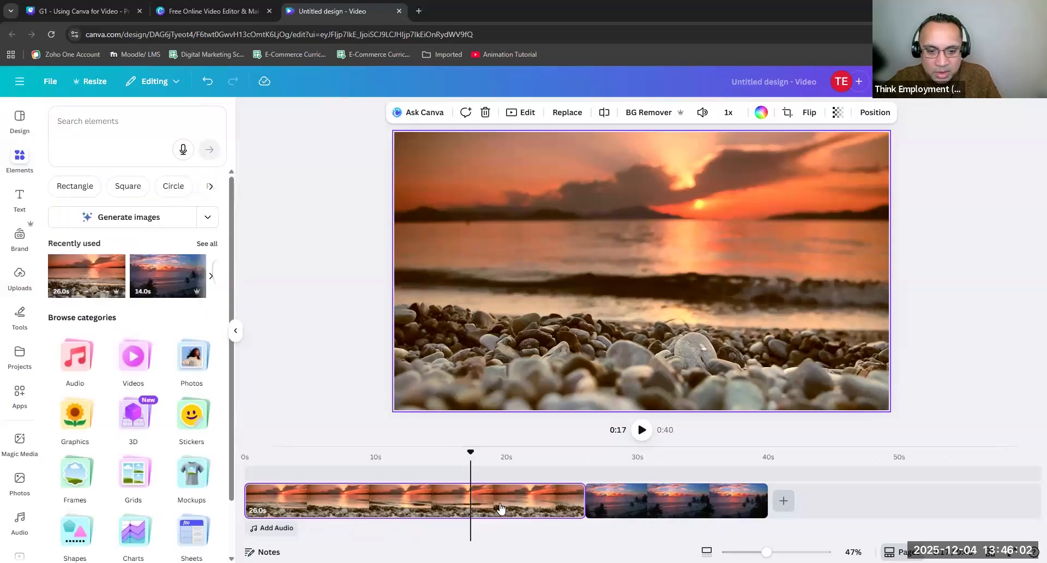
click(497, 509)
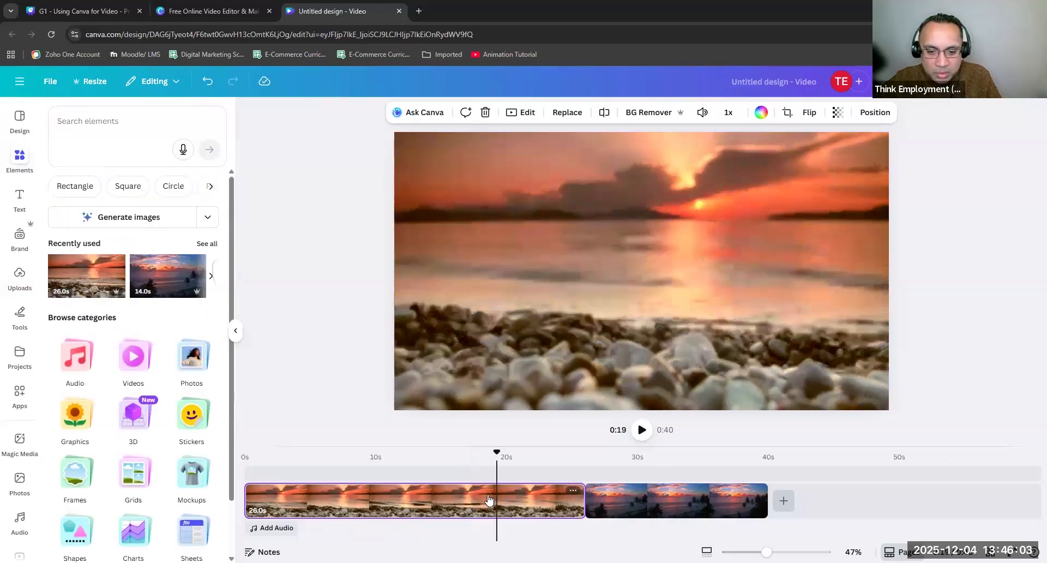
right_click(456, 492)
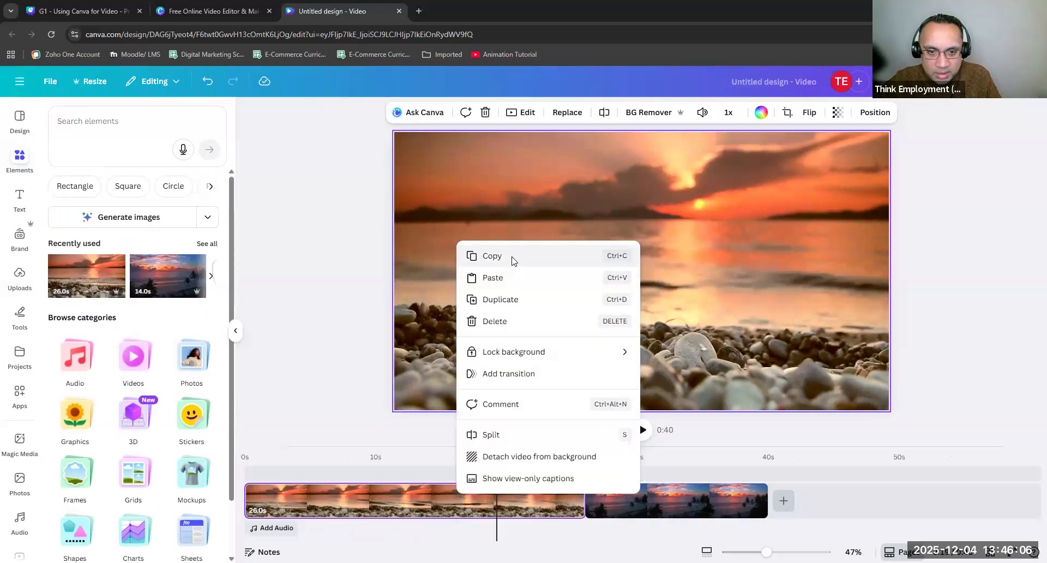
click(462, 260)
Paste the copied pebble clip after the palm-beach clip, extending the video to 1:06.
click(811, 501)
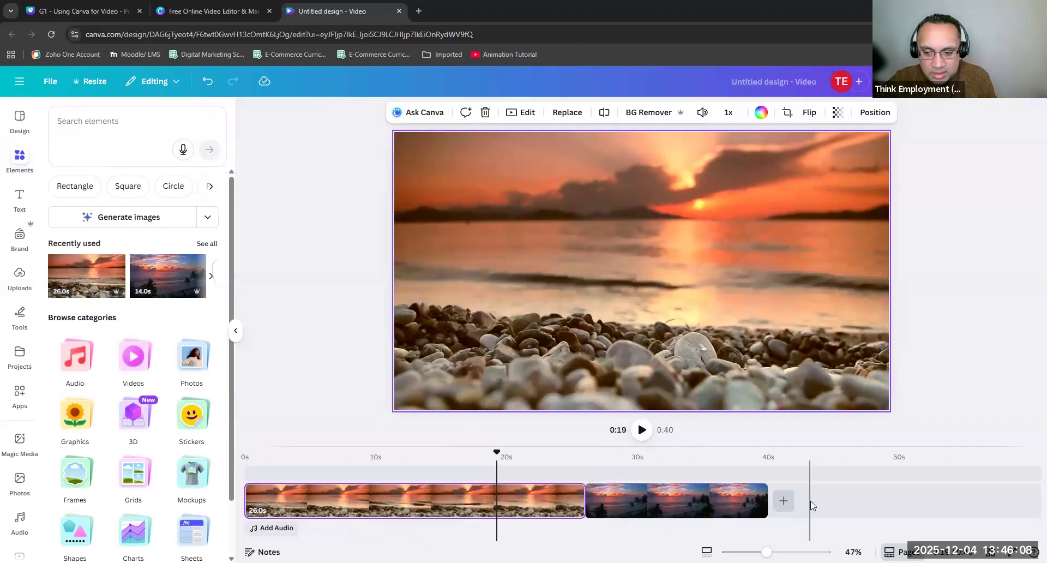
right_click(811, 501)
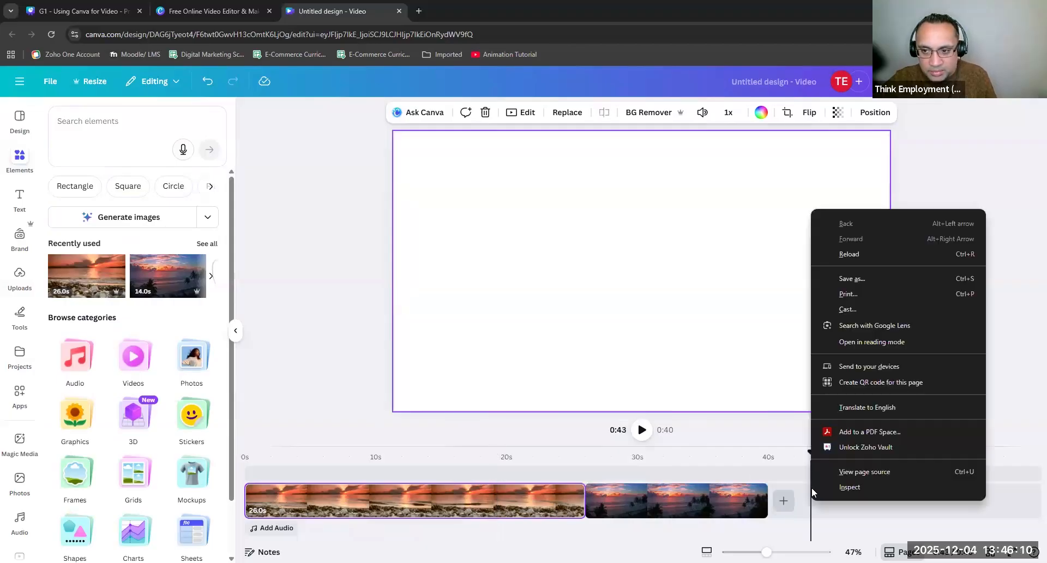
click(783, 501)
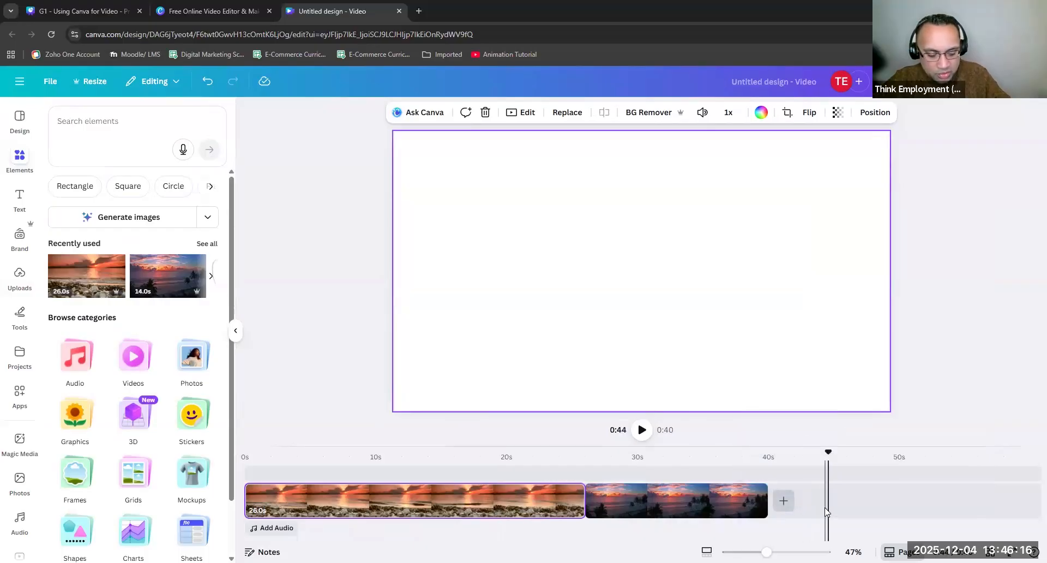
key(ctrl+v)
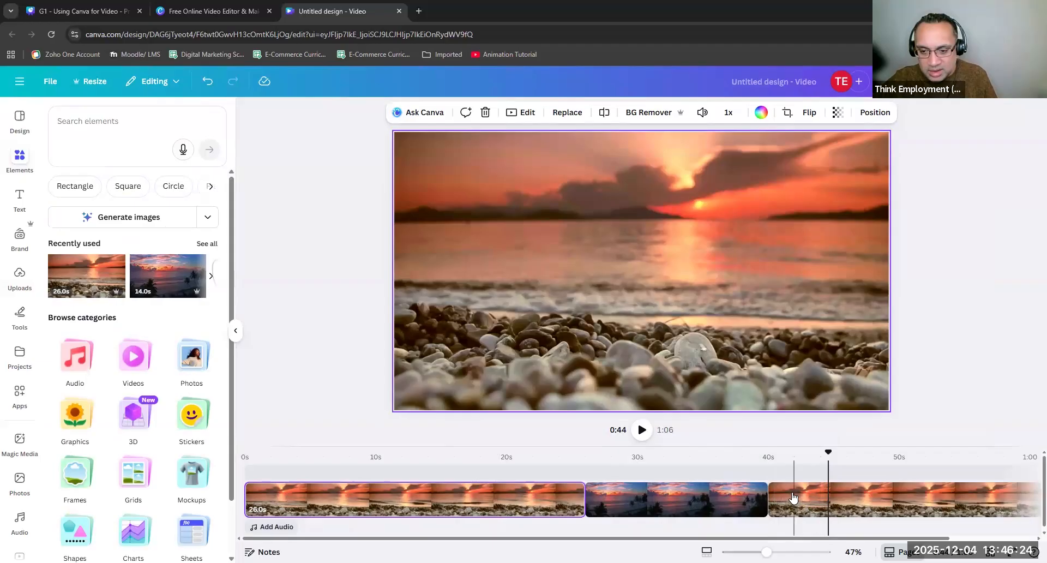
Check the actions menus of the pasted third clip and first clip, leaving the playhead at 0:22.
click(537, 498)
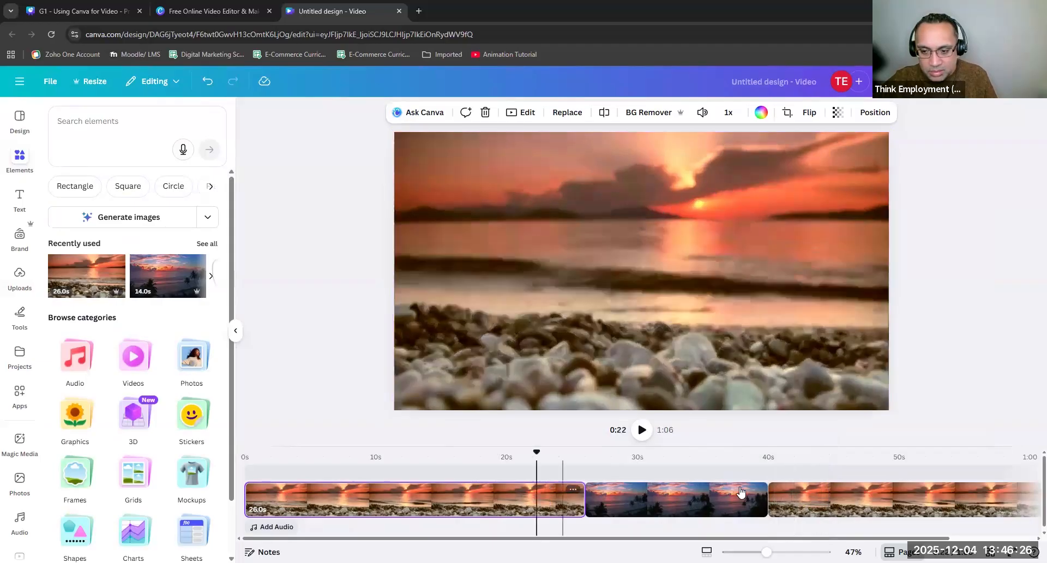
right_click(792, 500)
click(792, 500)
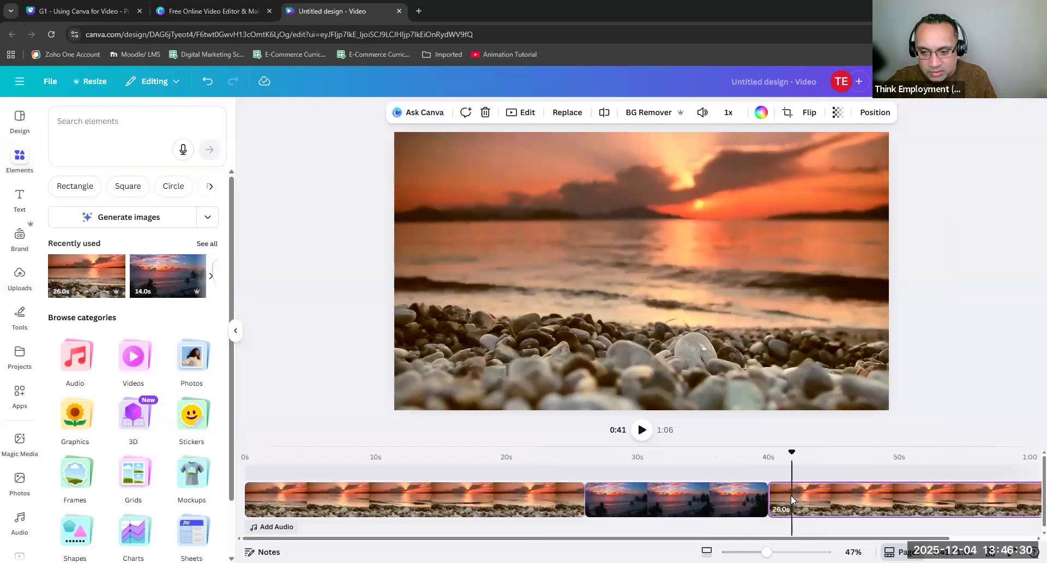
right_click(791, 495)
click(530, 498)
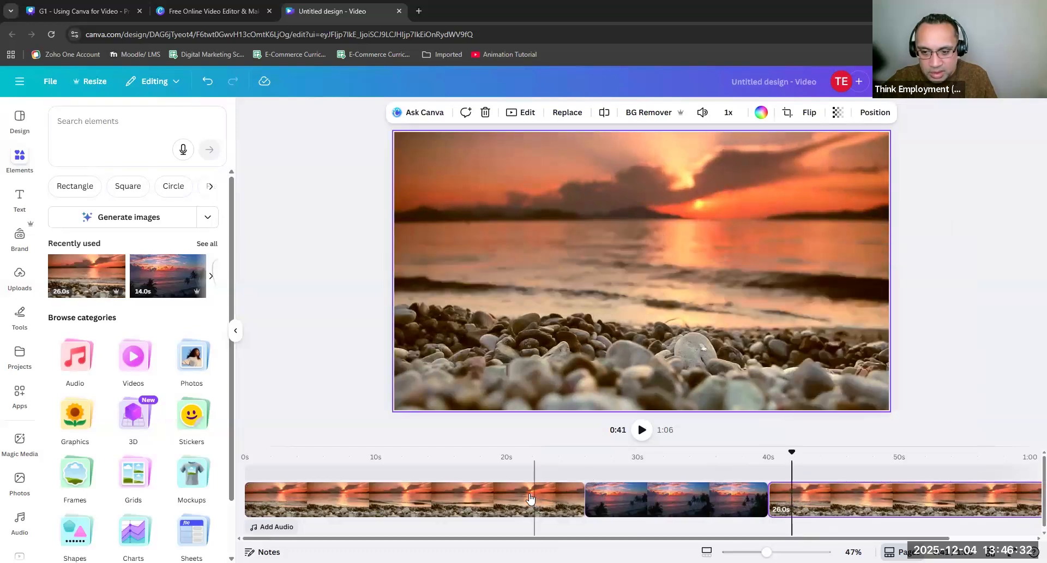
right_click(528, 496)
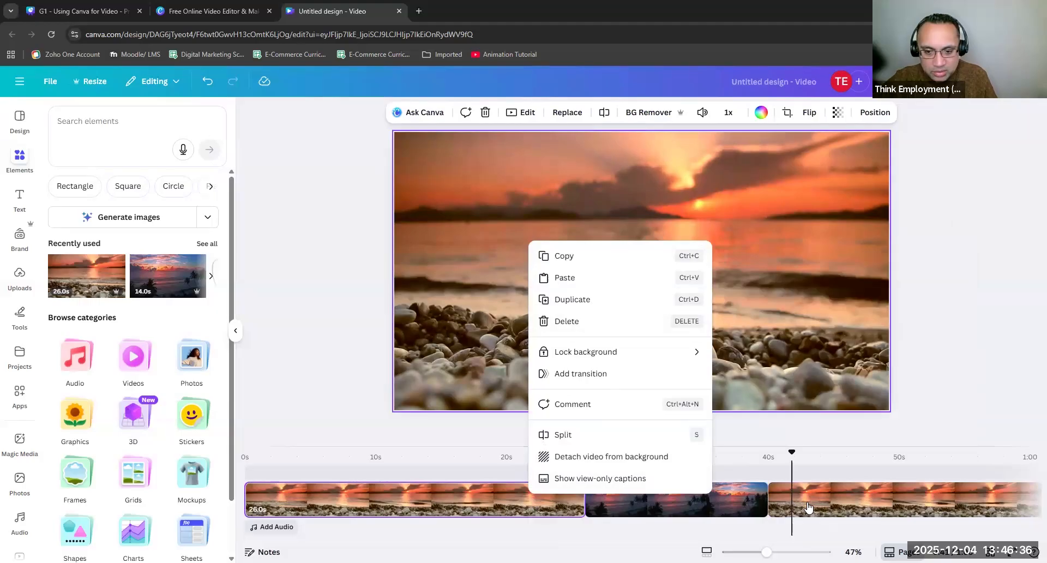
click(781, 507)
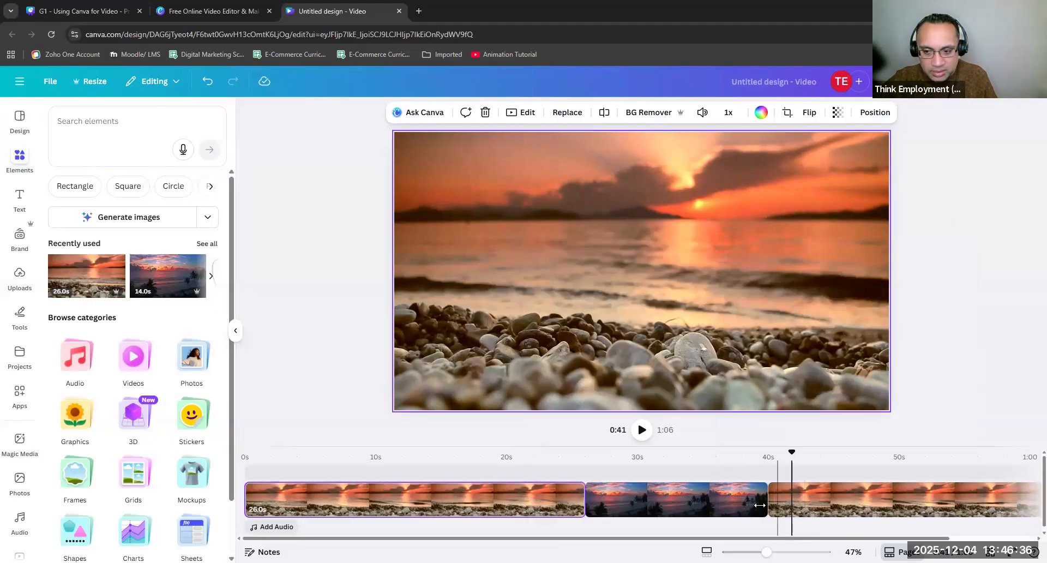
click(541, 508)
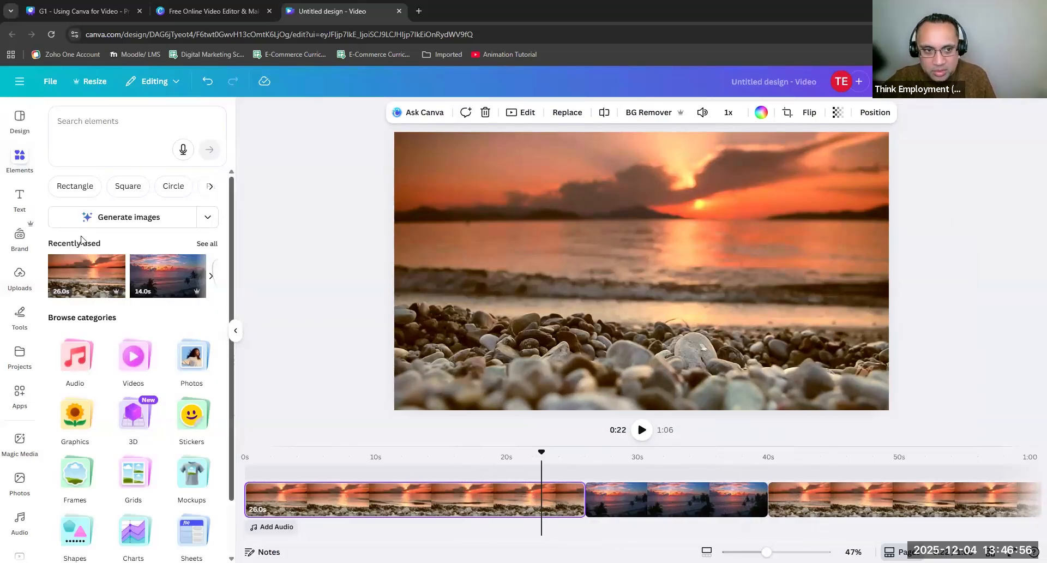
Search elements for 'sunset pebbles', filter to Videos, and scroll through the results.
click(83, 121)
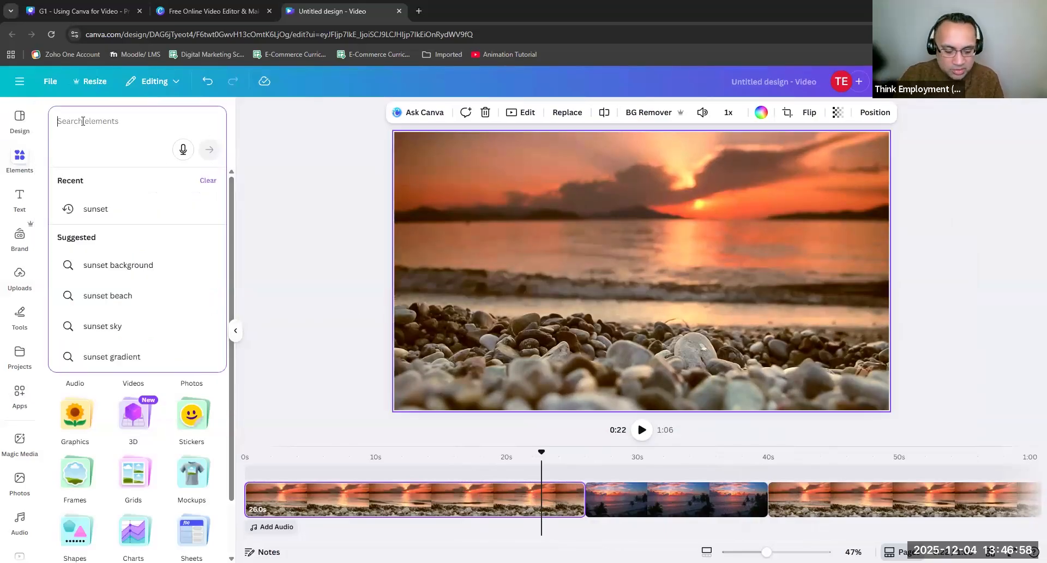
text(su)
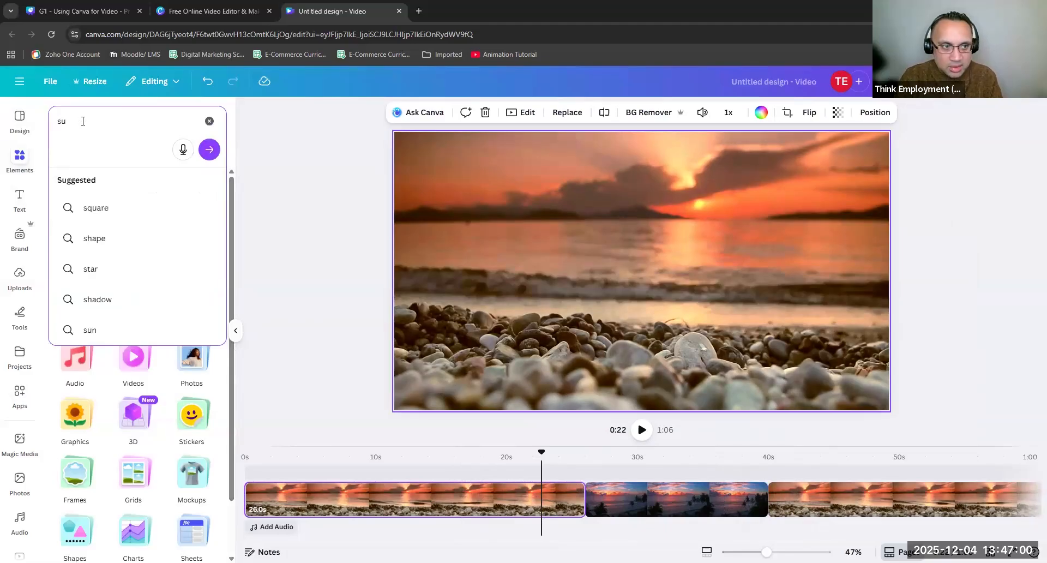
text(tsnset pebbles)
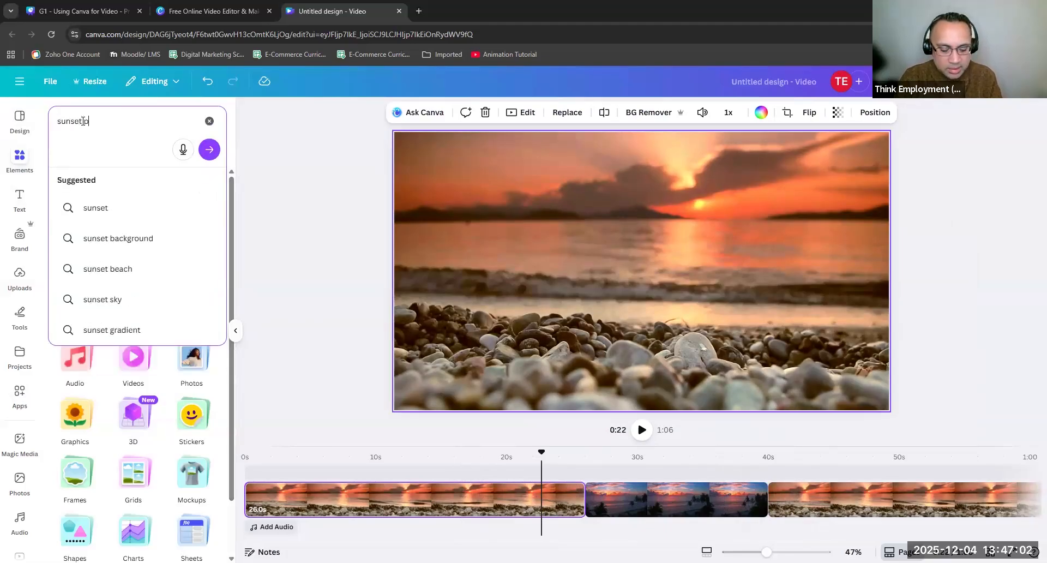
key(Return)
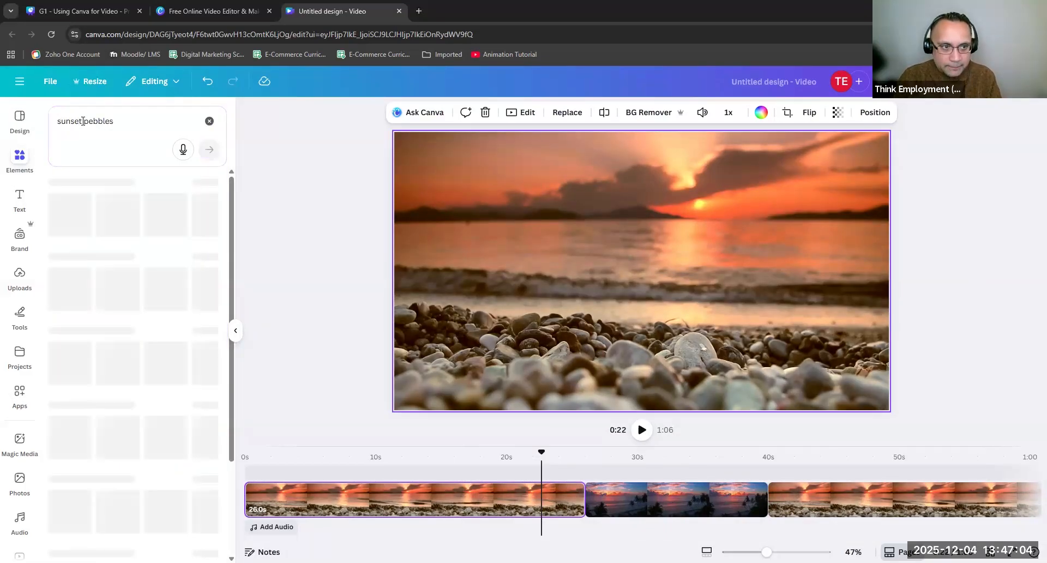
click(66, 184)
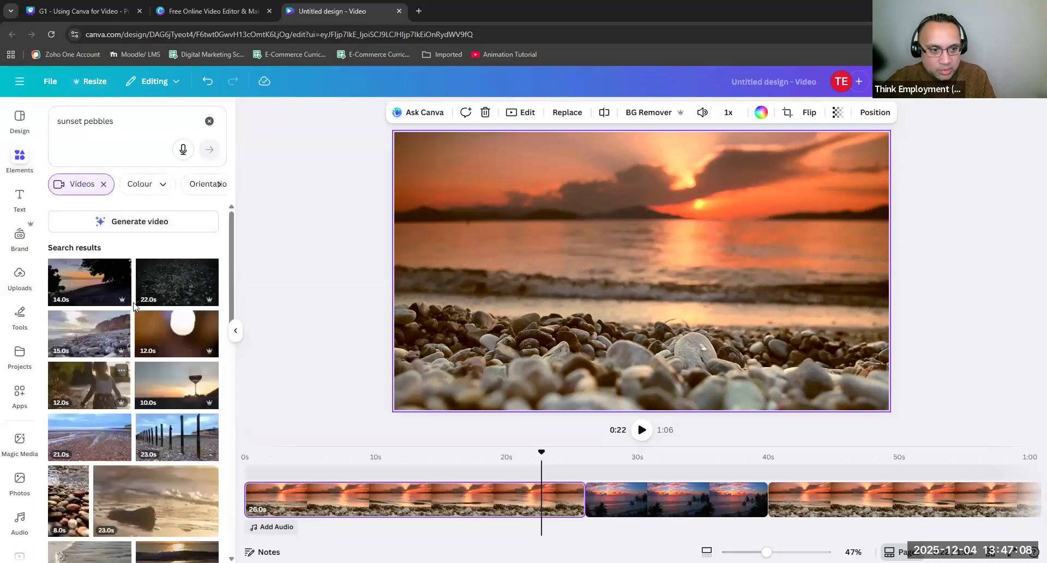
scroll(130, 408, down, 6)
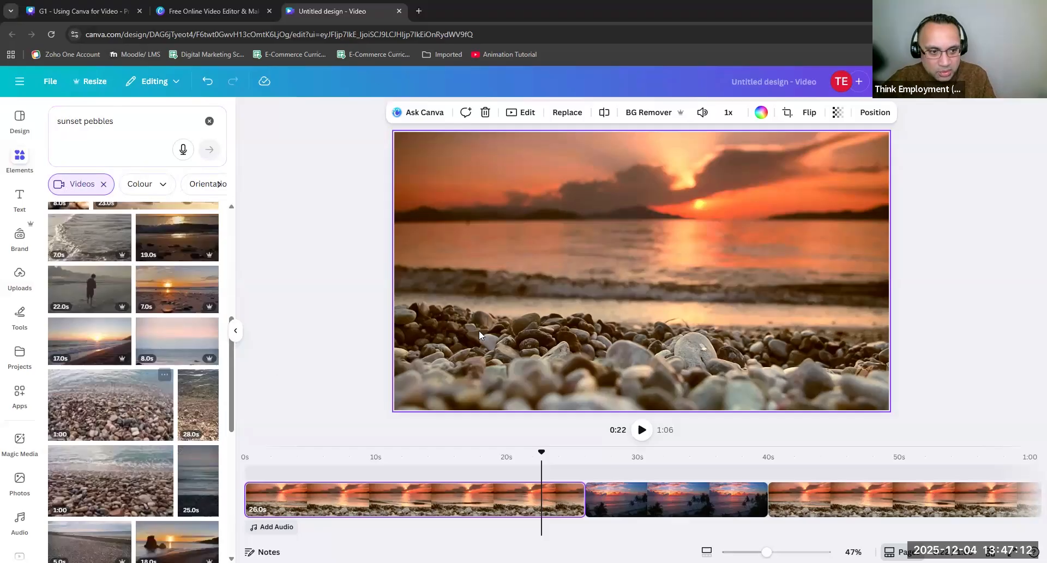
scroll(143, 412, down, 10)
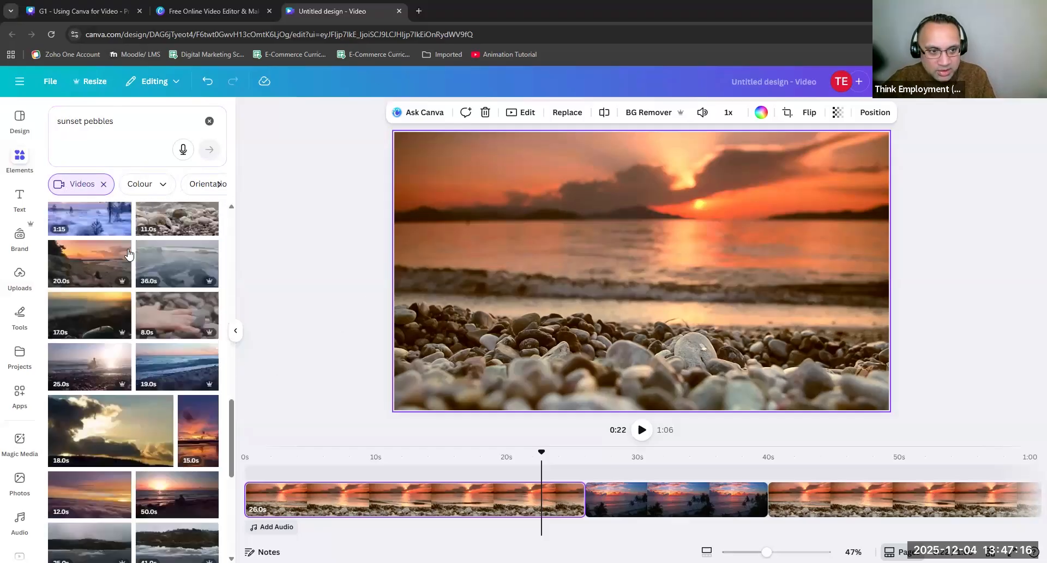
scroll(163, 426, down, 5)
scroll(164, 425, down, 5)
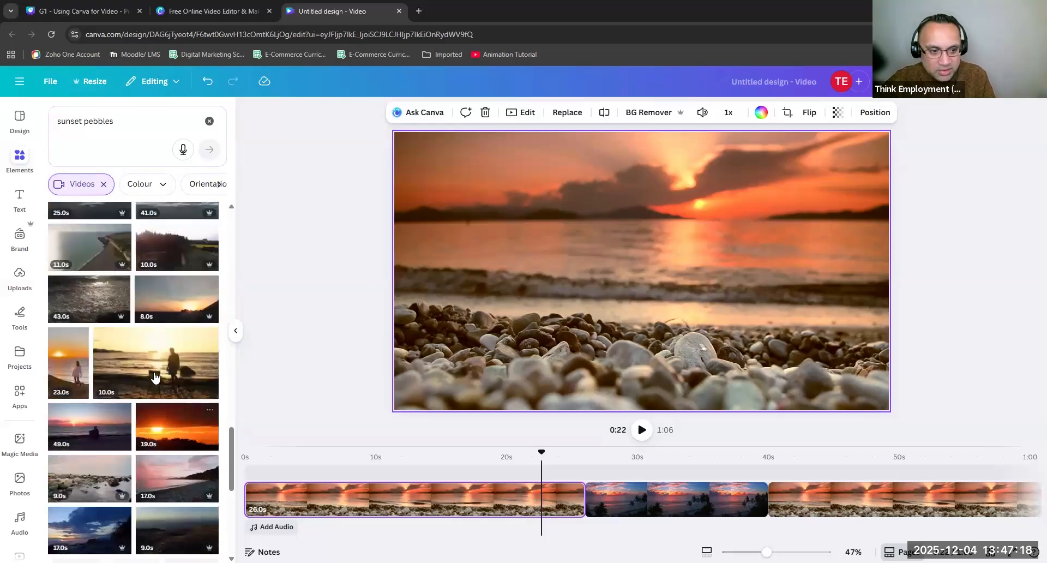
Duplicate the first 26-second pebbles clip from its actions menu, making the video 1:32.
click(475, 502)
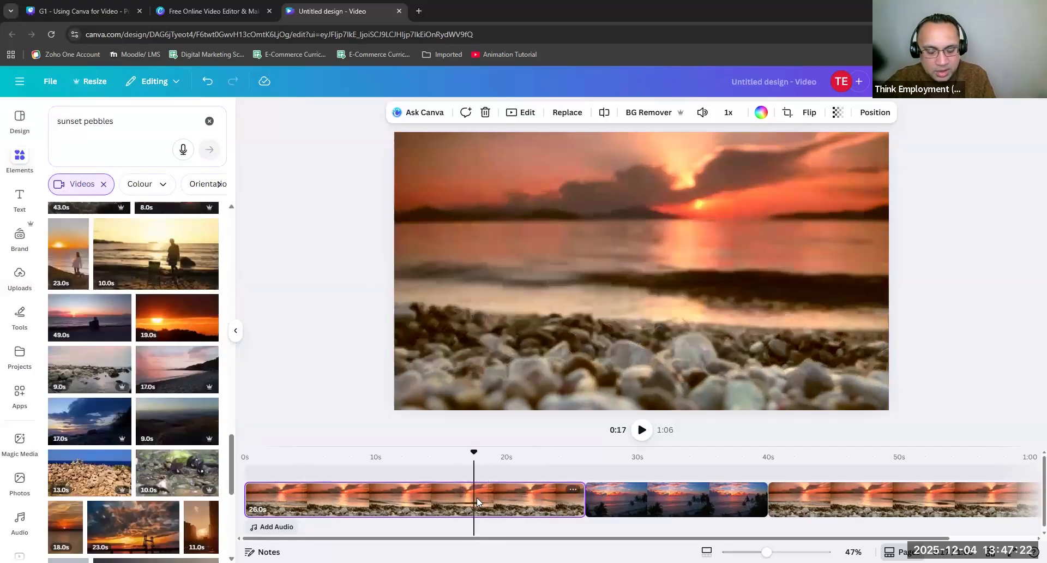
right_click(477, 497)
key(Escape)
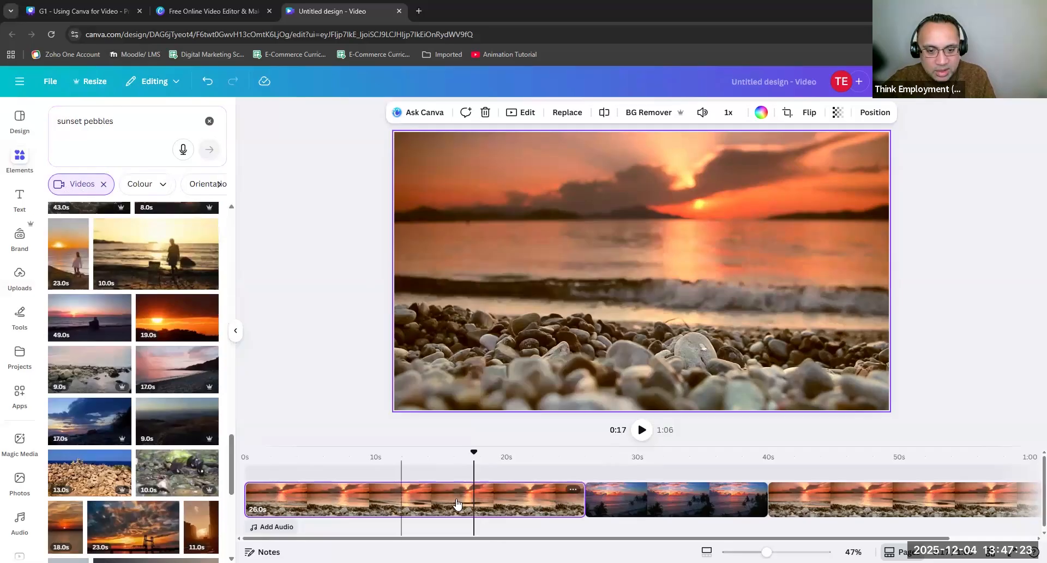
click(797, 502)
click(474, 501)
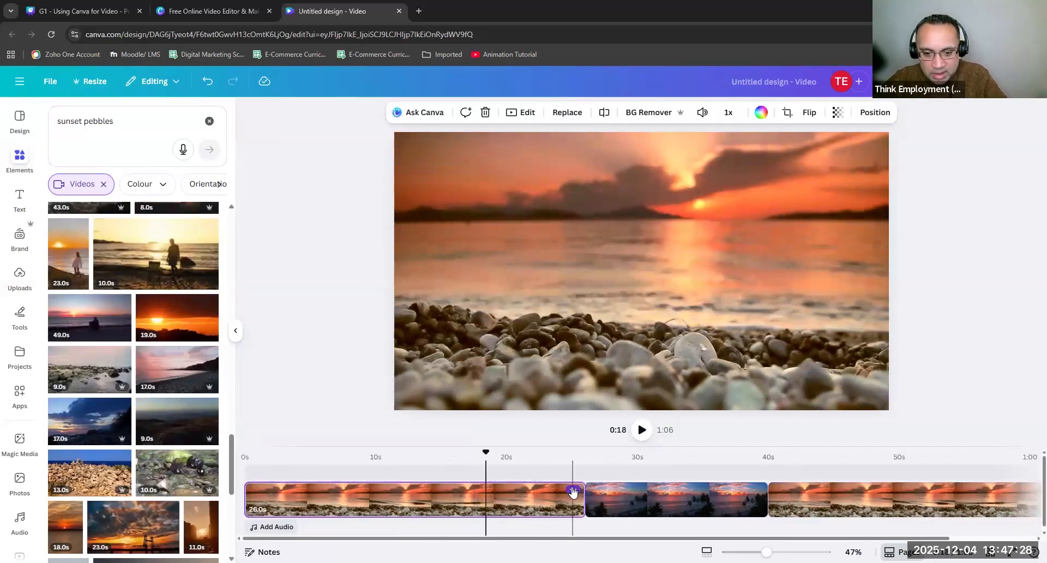
right_click(571, 489)
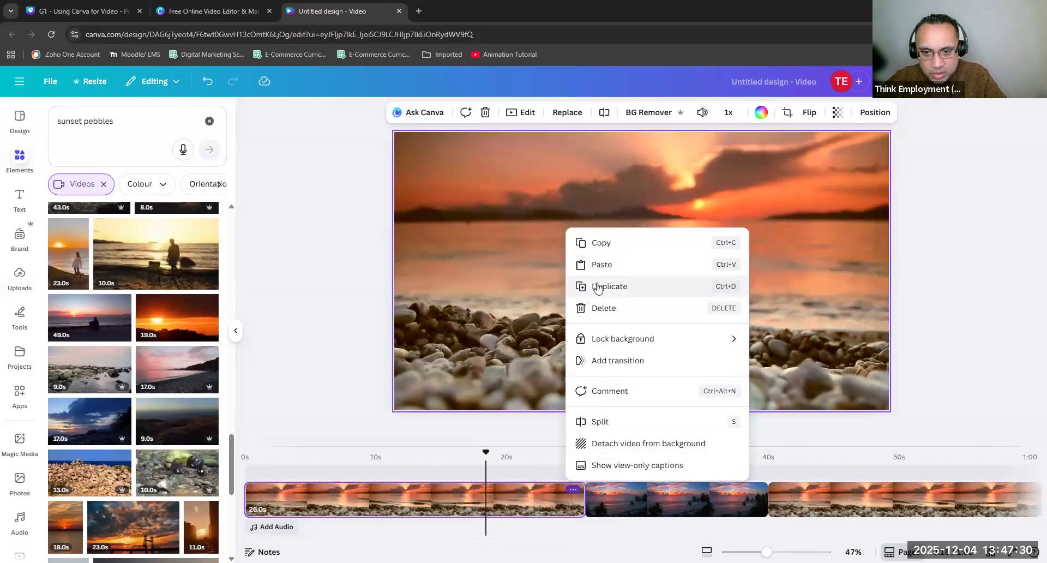
click(470, 507)
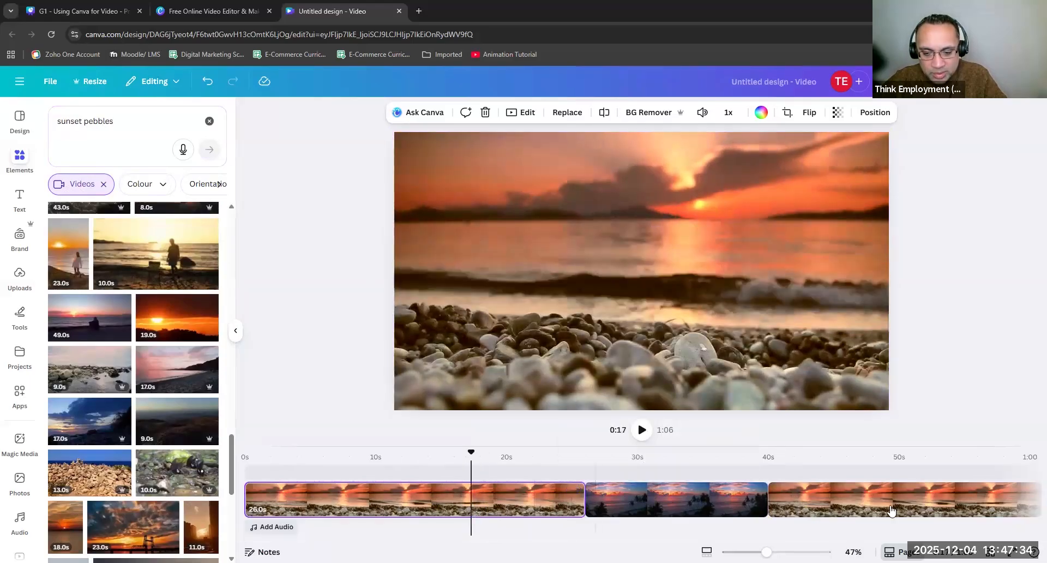
right_click(565, 490)
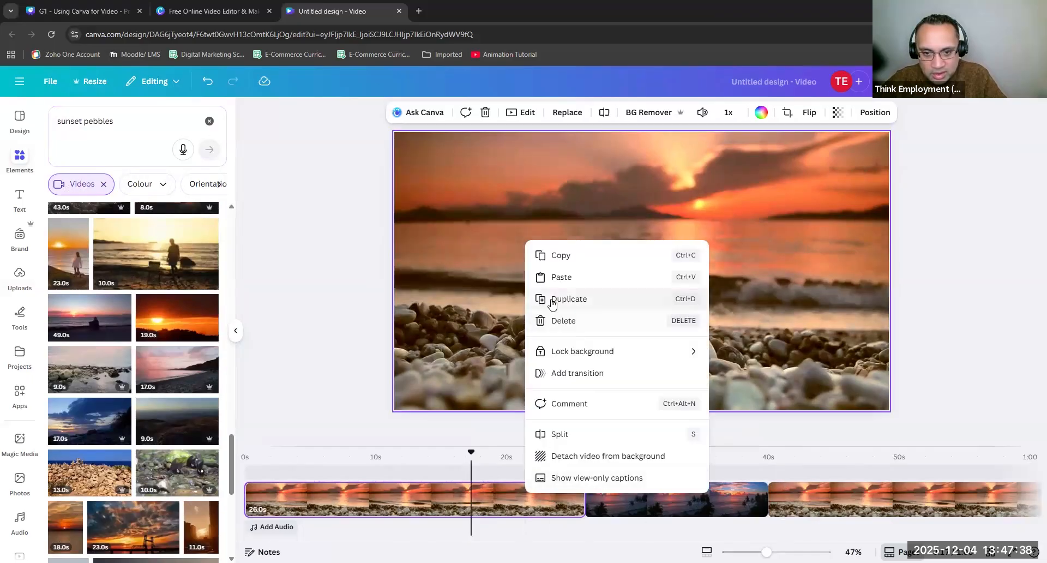
click(552, 300)
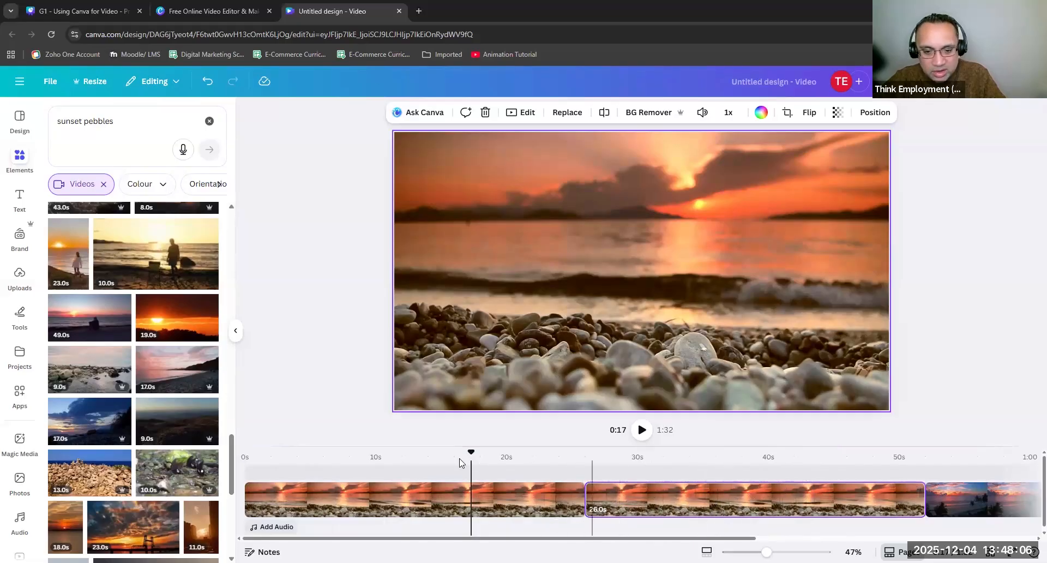
click(324, 462)
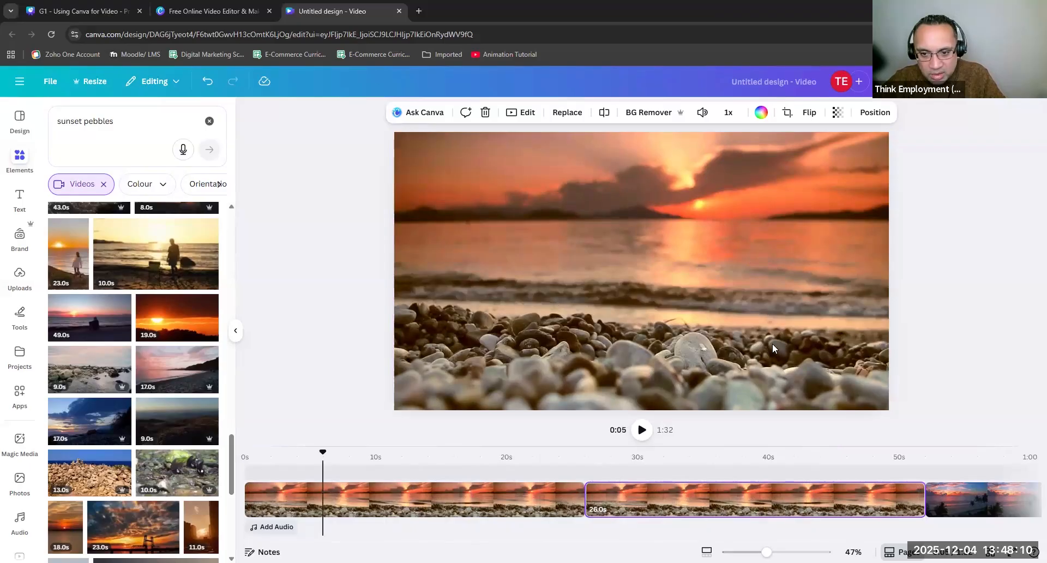
Play the video from 0:05, stop at 0:23, and bring up the first pebbles clip's action list.
click(642, 430)
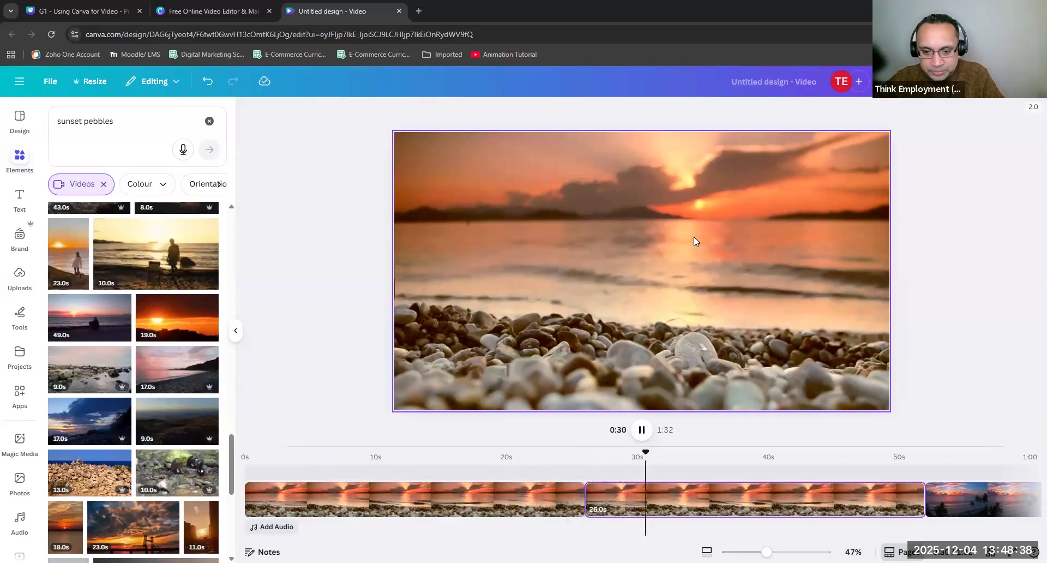
click(557, 450)
click(669, 254)
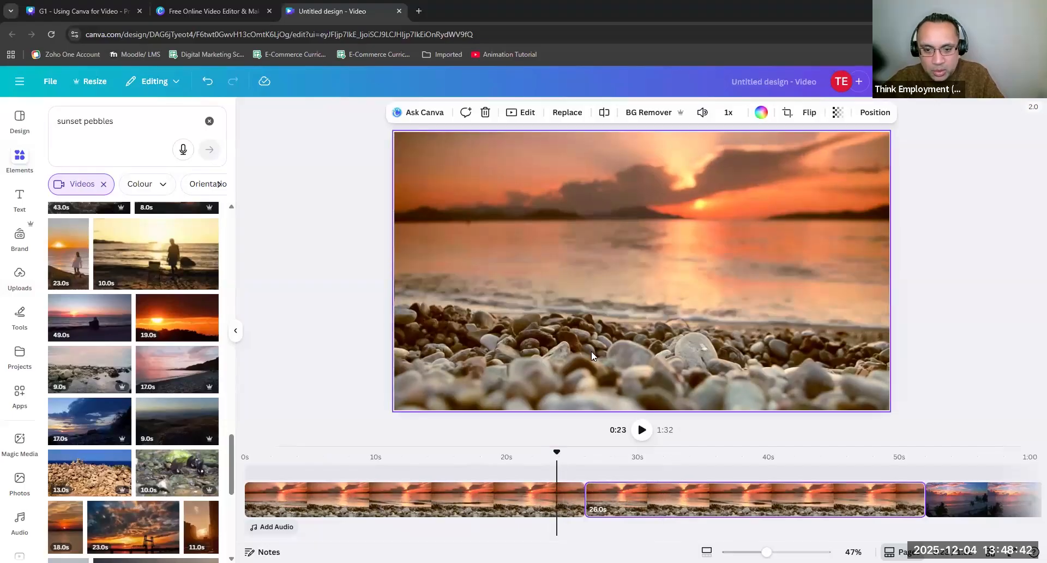
click(577, 496)
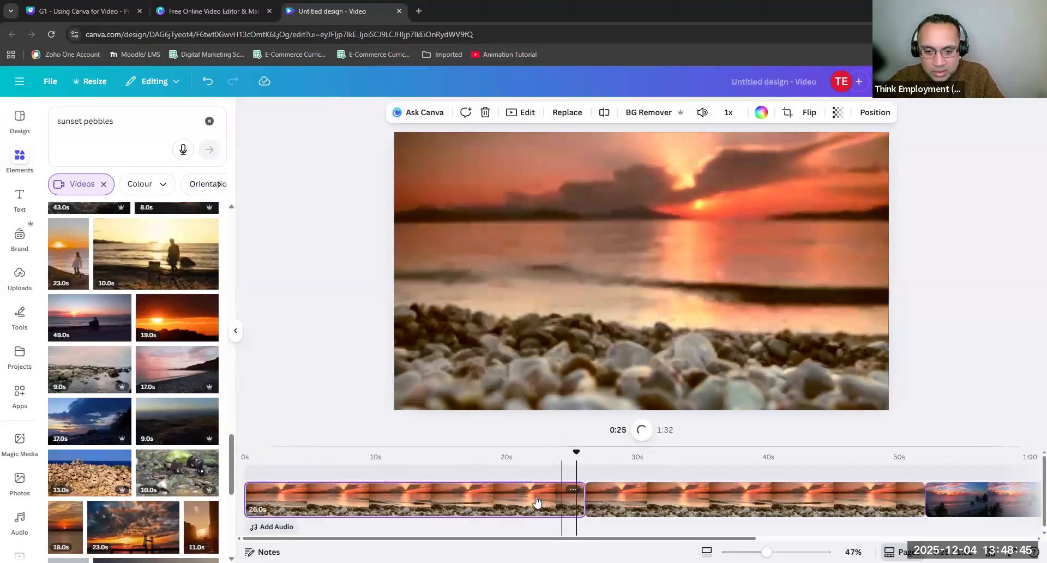
click(573, 489)
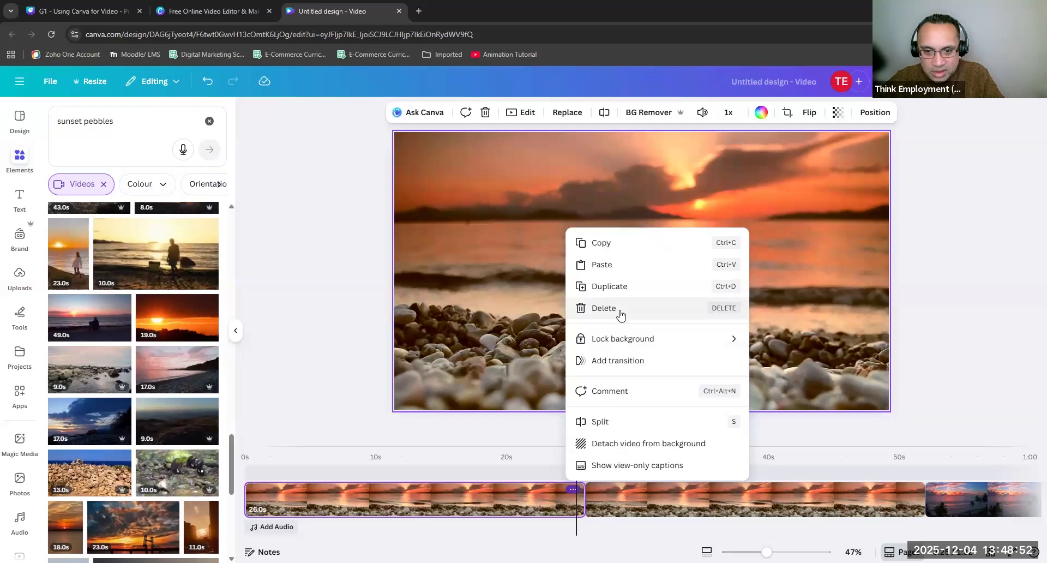
Delete the duplicate pebbles clip and lock the remaining pebbles clip as the background.
click(604, 308)
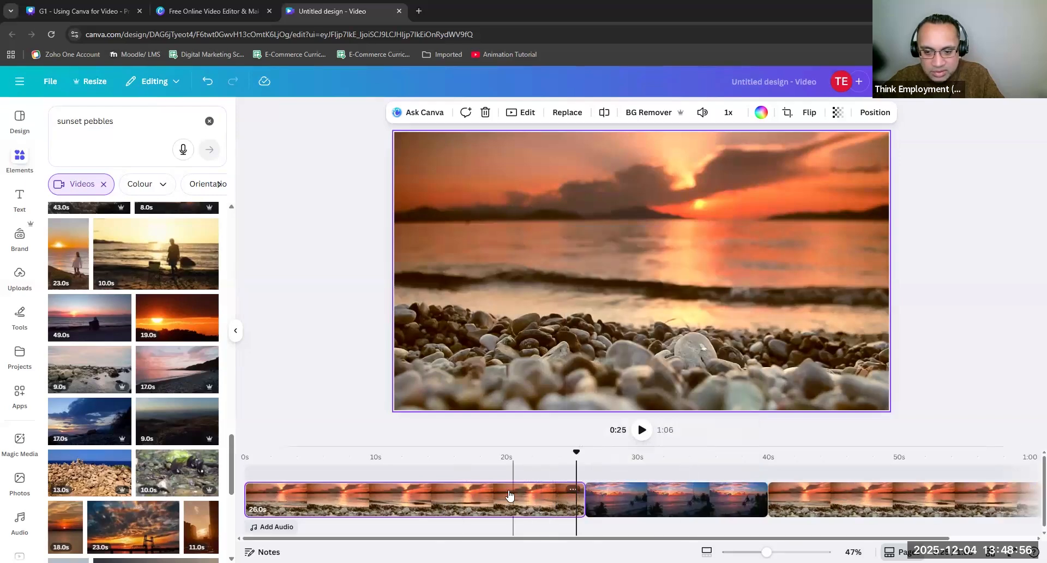
click(475, 493)
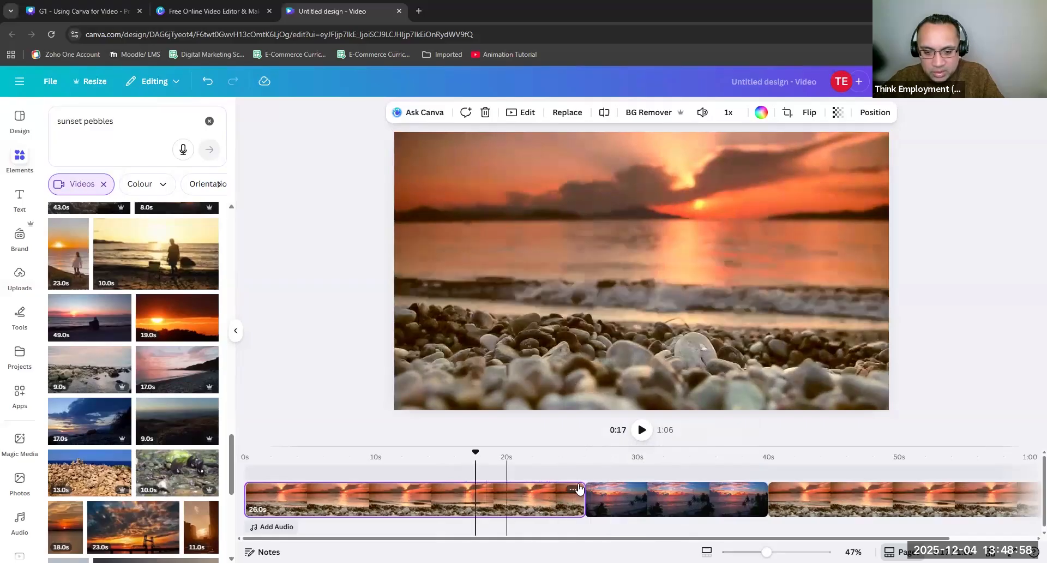
click(572, 489)
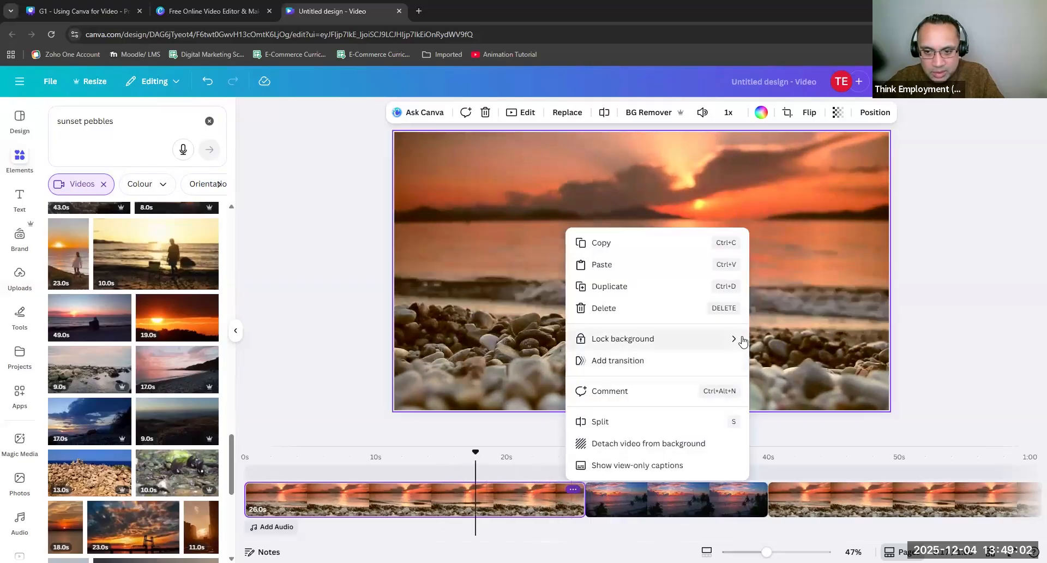
mouse_move(731, 342)
click(777, 341)
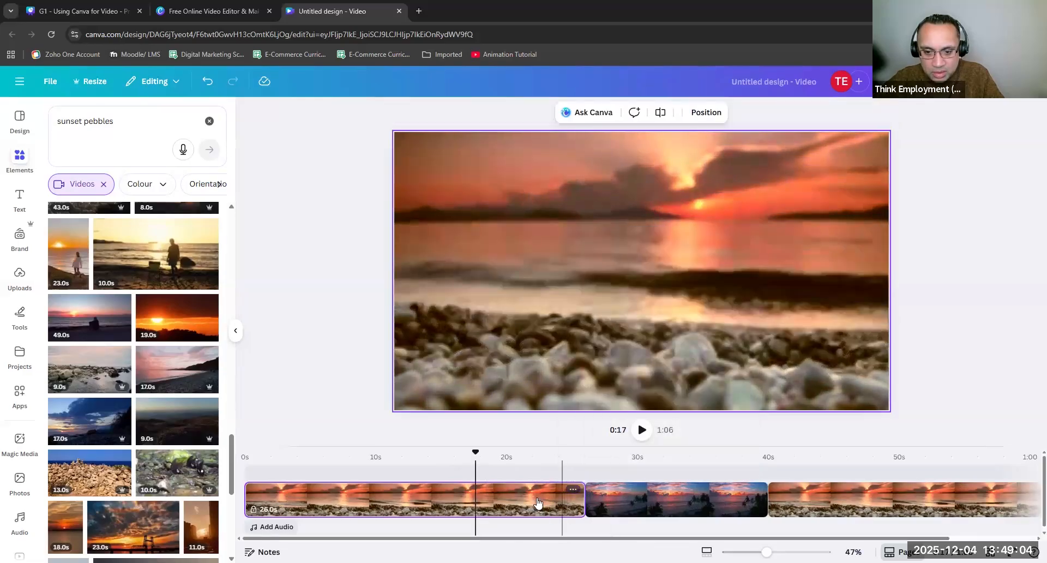
Try dragging the locked pebbles clip and enlarge the timeline area above the preview.
click(503, 501)
drag(625, 493, 420, 503)
drag(556, 501, 456, 510)
drag(559, 458, 562, 459)
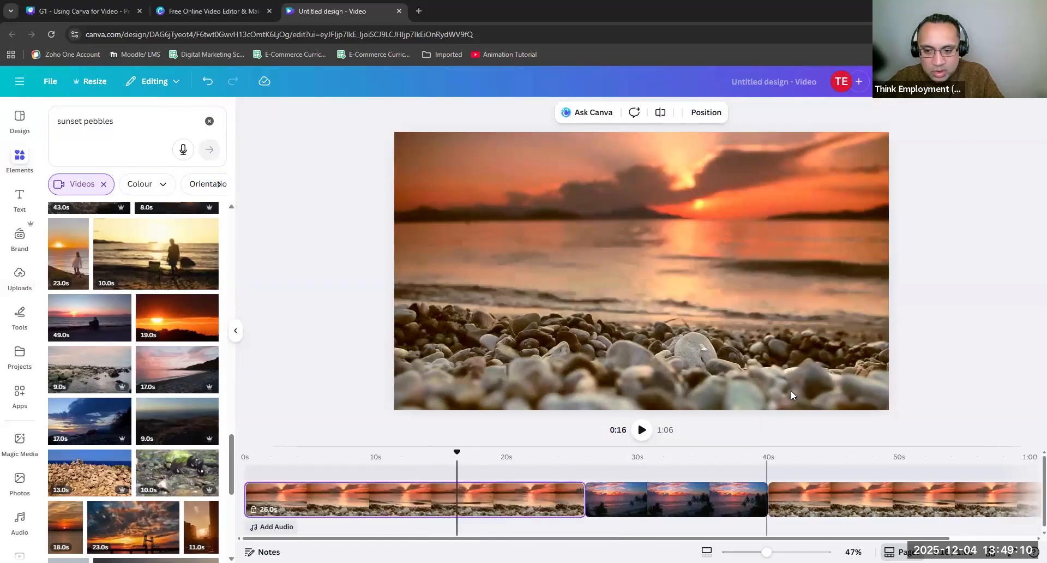
drag(472, 445, 486, 228)
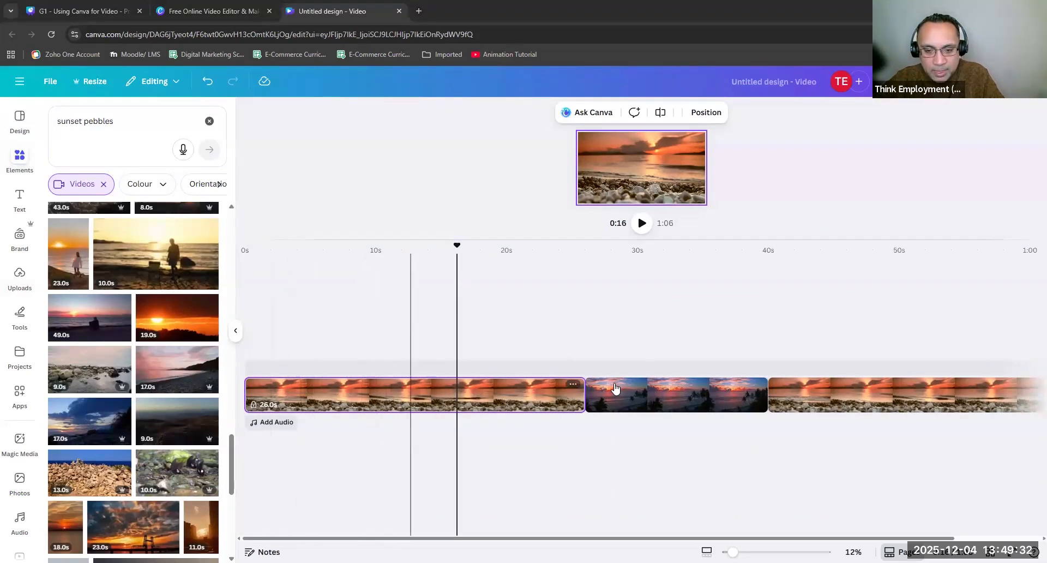
drag(444, 396, 631, 420)
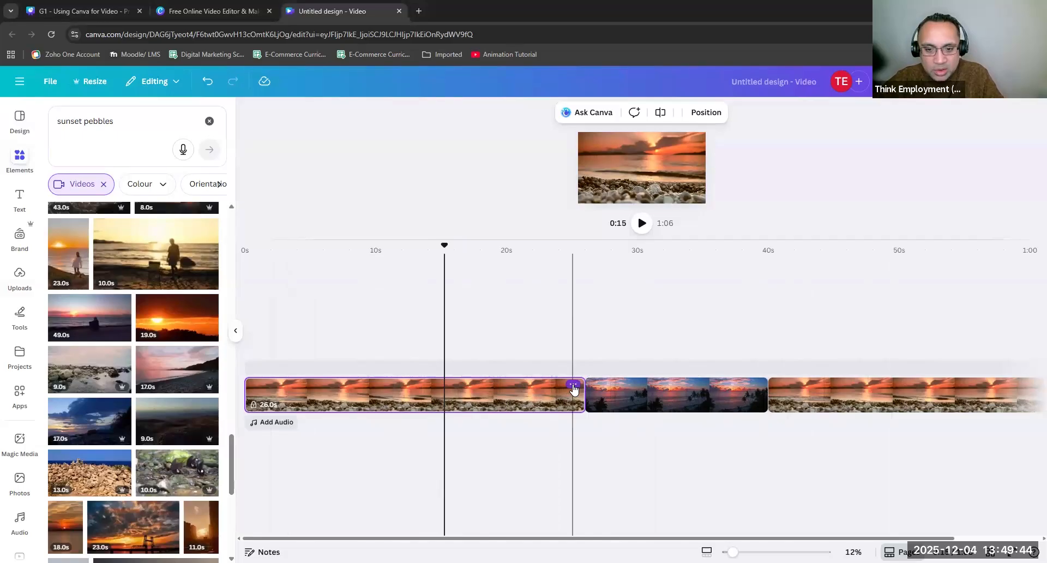
click(573, 384)
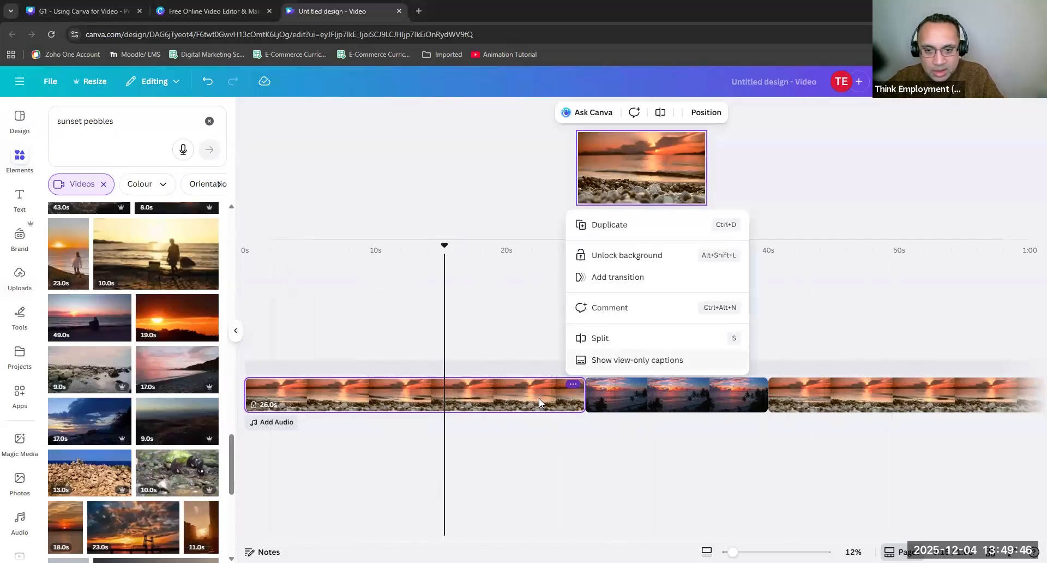
Unlock the pebbles clip from the background.
click(539, 398)
click(573, 384)
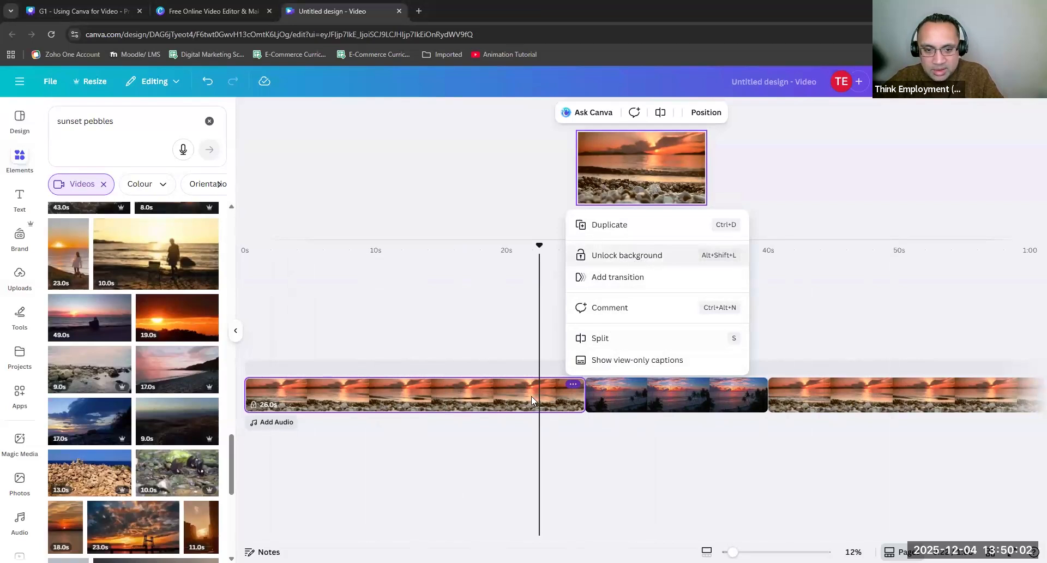
click(630, 255)
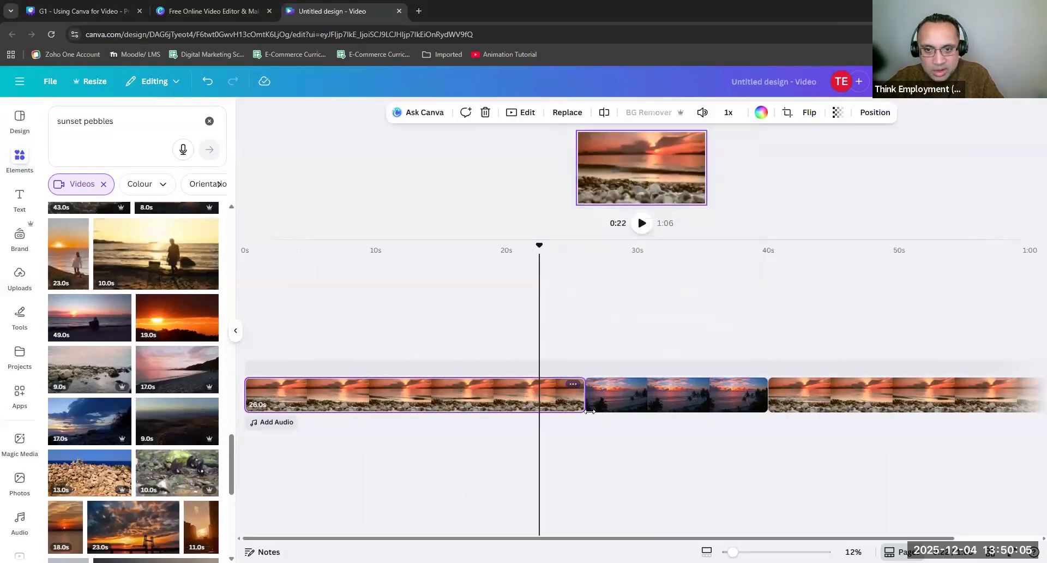
click(573, 384)
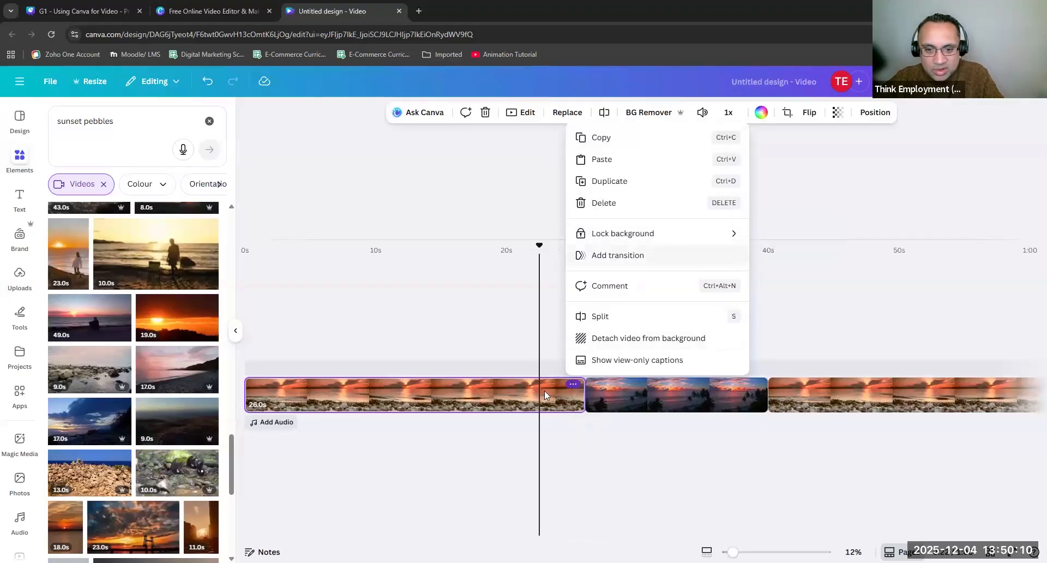
click(504, 406)
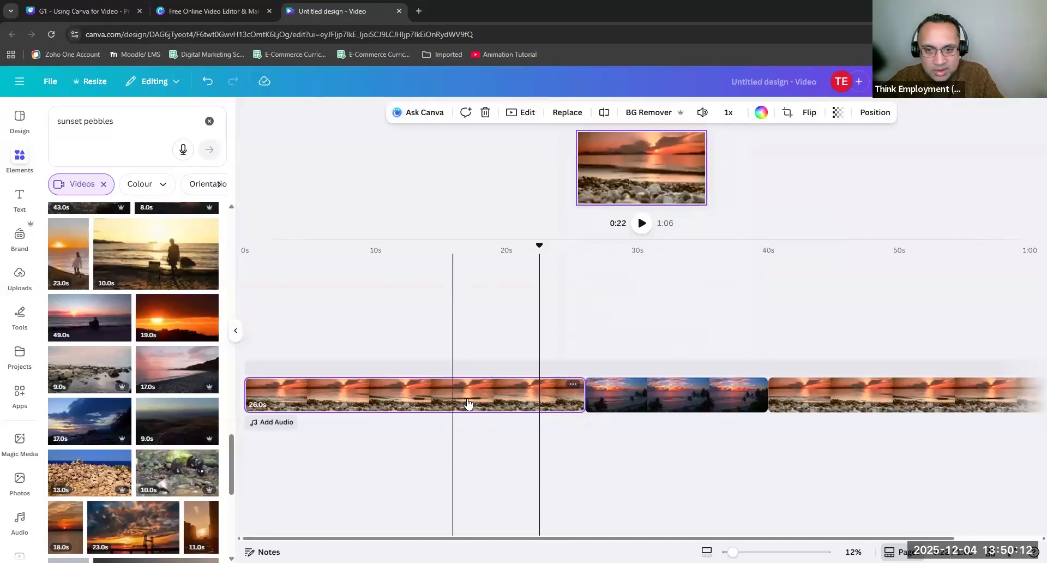
Set playback to 0:20 and shrink the timeline back to enlarge the video preview.
click(621, 395)
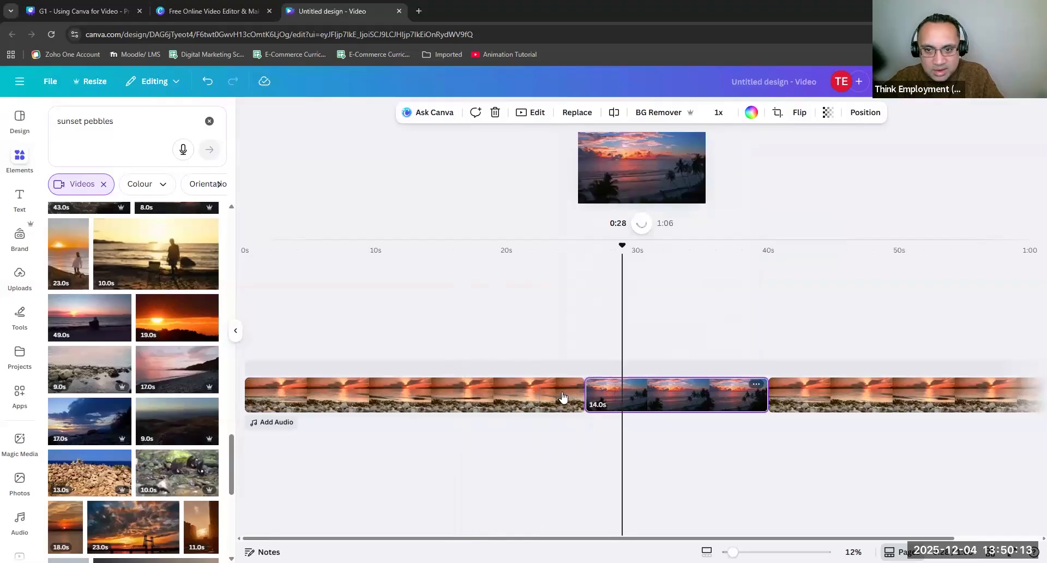
click(518, 405)
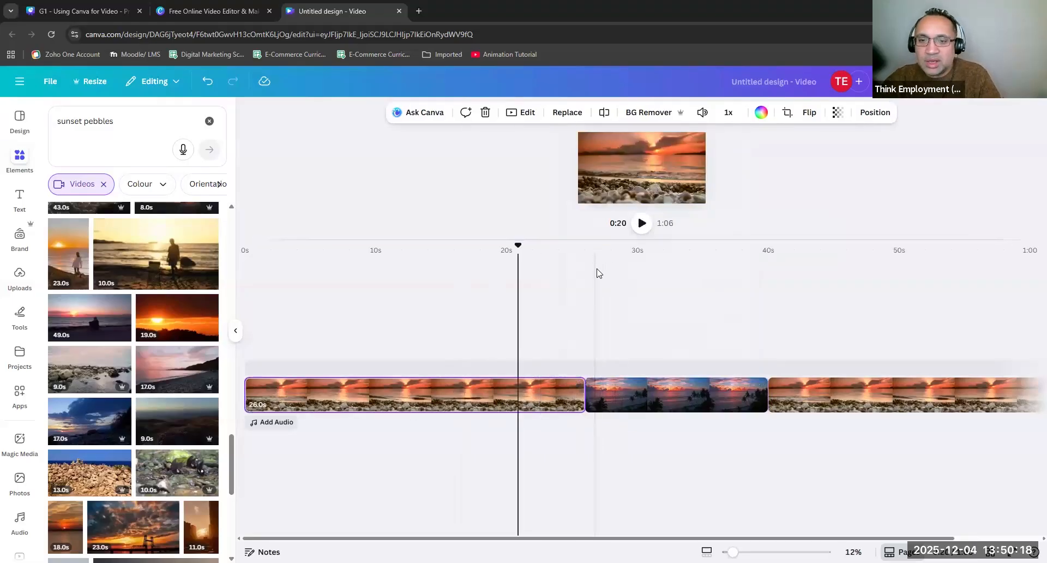
drag(622, 239, 620, 388)
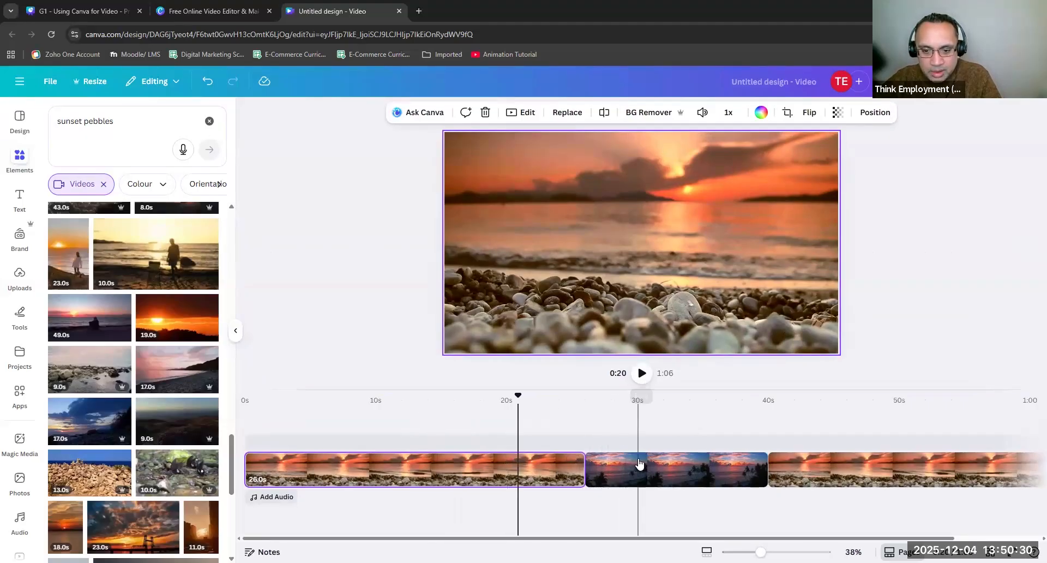
Move the 14.0s palm-tree clip to the timeline start, ahead of the pebble clips.
drag(673, 470, 278, 482)
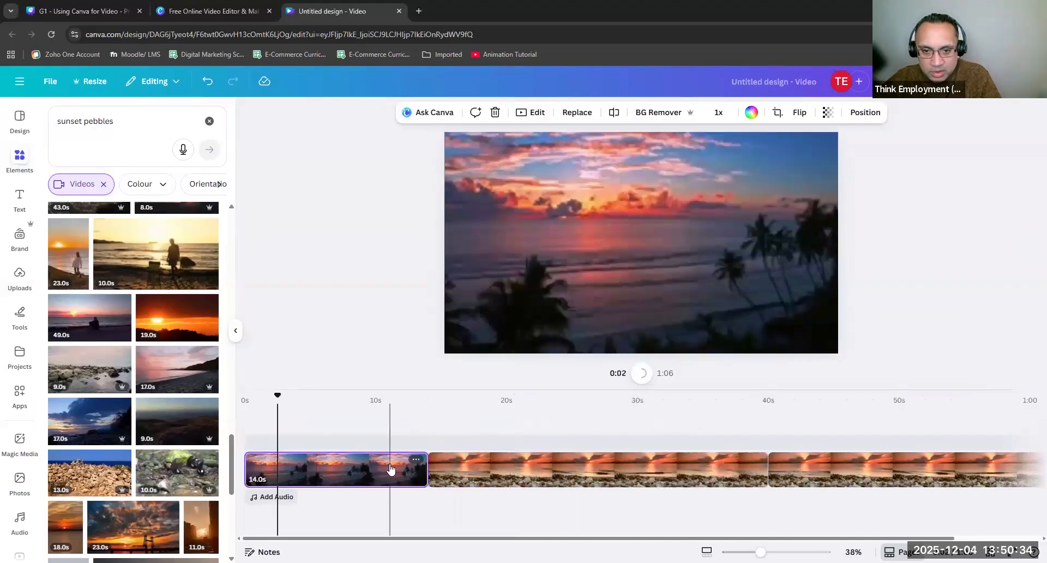
click(518, 465)
click(351, 415)
Play from 0:10 and scrub to 13.7 seconds to check the palm-to-pebble join.
click(385, 409)
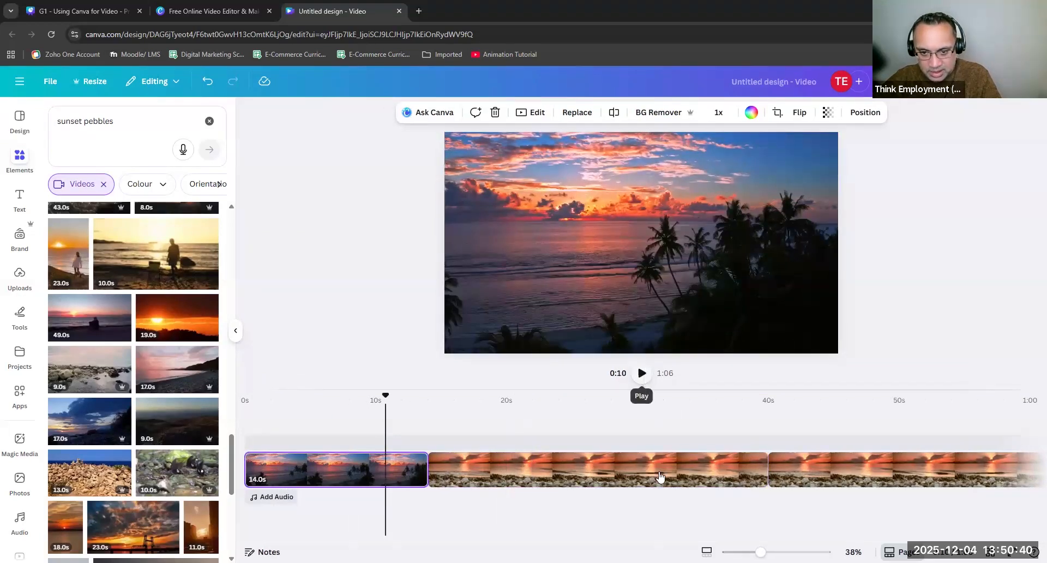
click(641, 373)
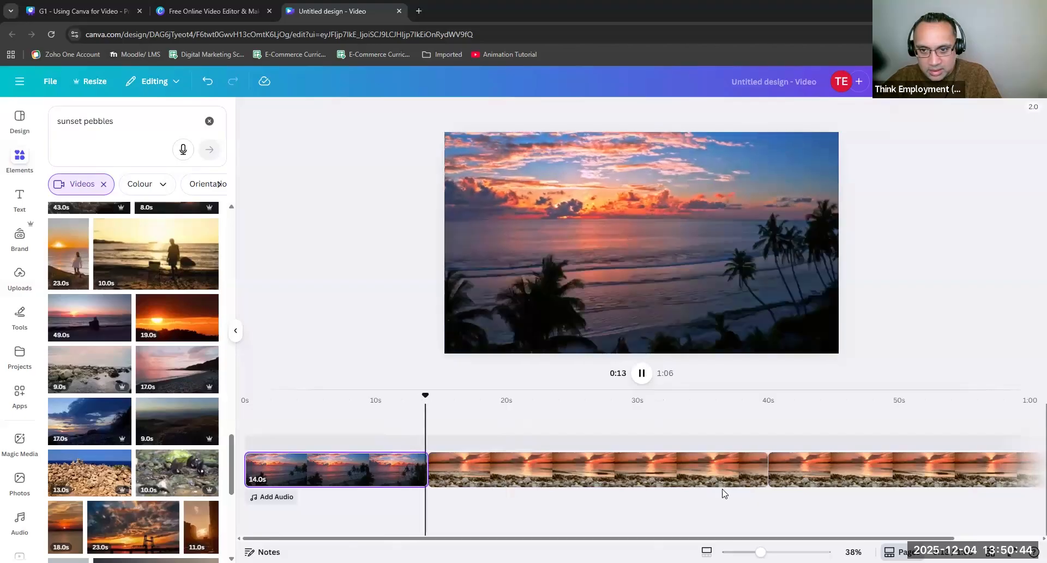
click(421, 414)
mouse_move(409, 399)
mouse_down()
mouse_move(399, 405)
mouse_move(417, 410)
mouse_move(400, 410)
mouse_move(417, 413)
mouse_up()
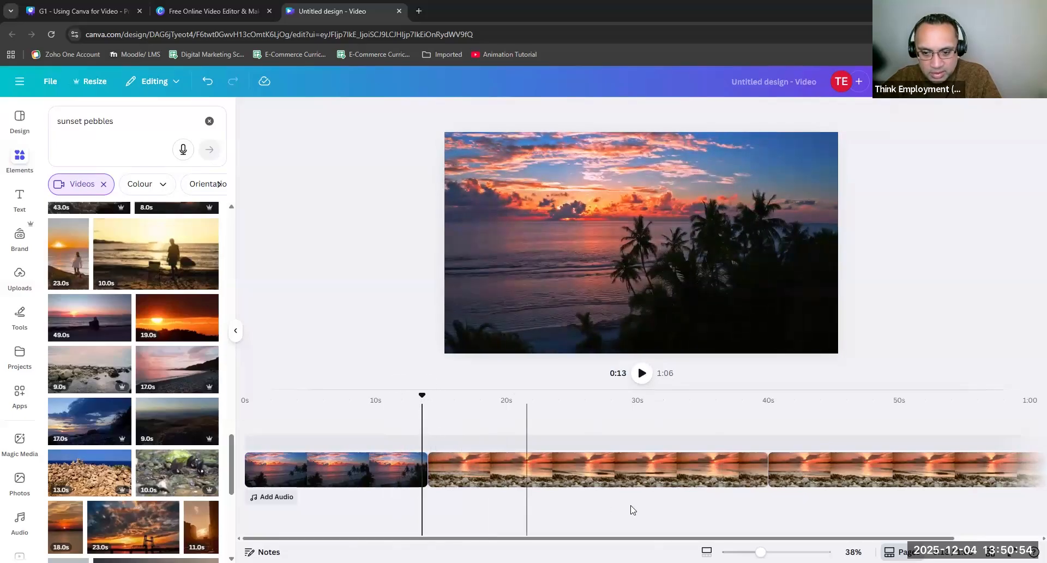
mouse_move(760, 552)
mouse_down()
mouse_move(783, 552)
mouse_move(773, 552)
mouse_up()
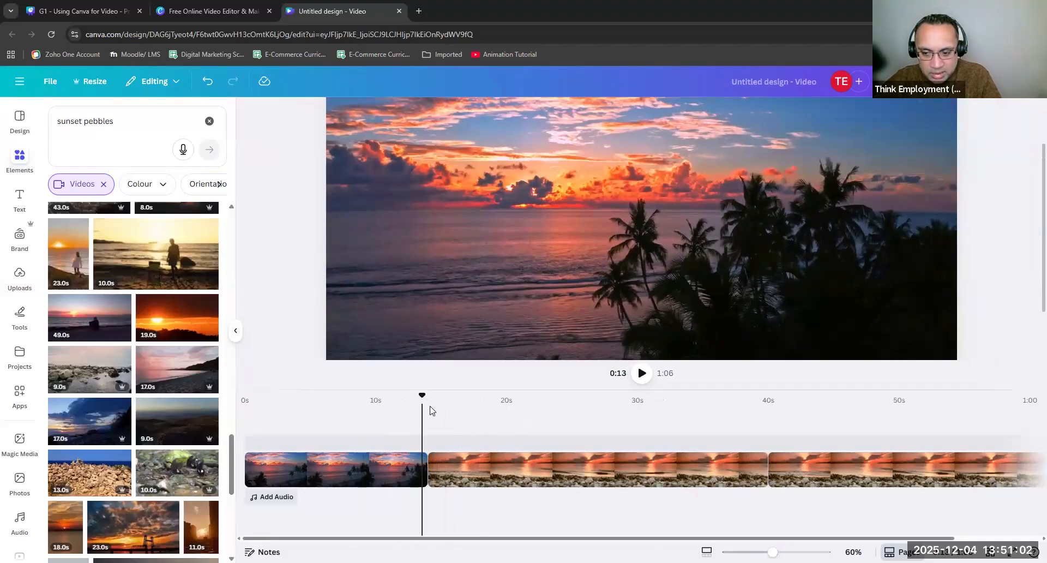
mouse_move(422, 397)
mouse_down()
mouse_move(413, 400)
mouse_move(425, 406)
mouse_move(410, 407)
mouse_move(424, 409)
mouse_up()
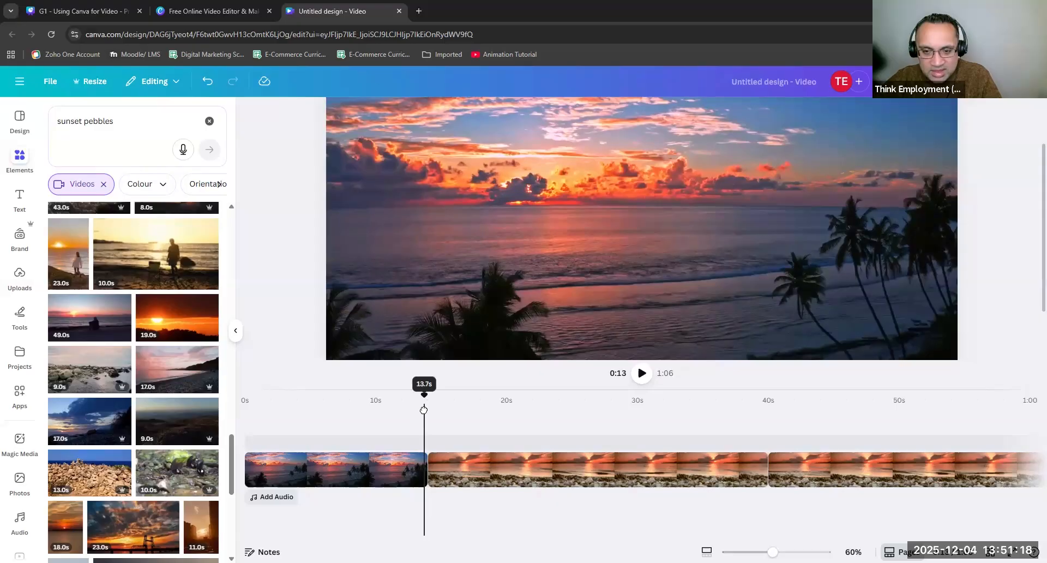
drag(425, 411, 425, 442)
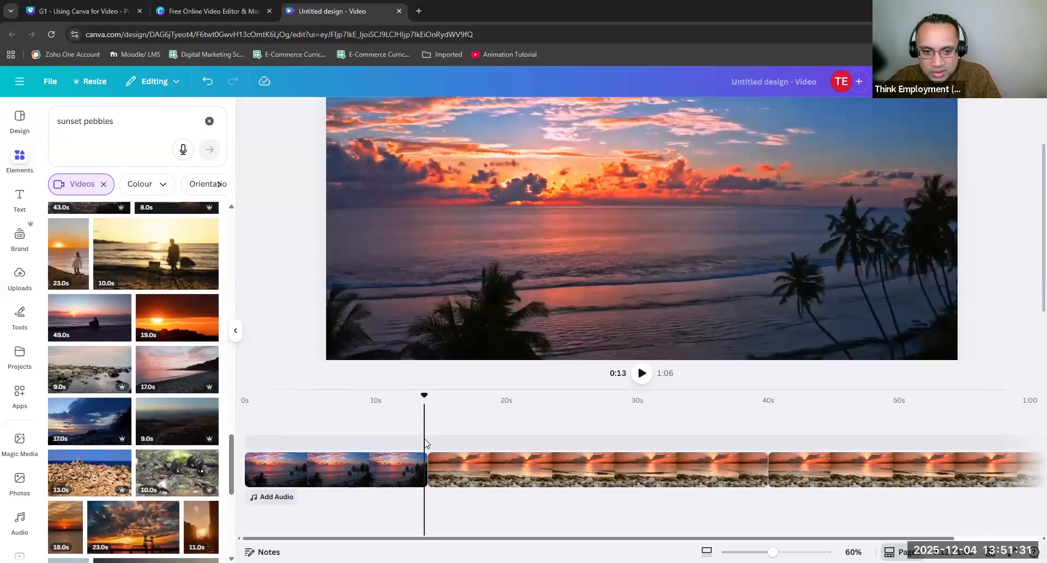
click(400, 407)
drag(400, 395, 423, 397)
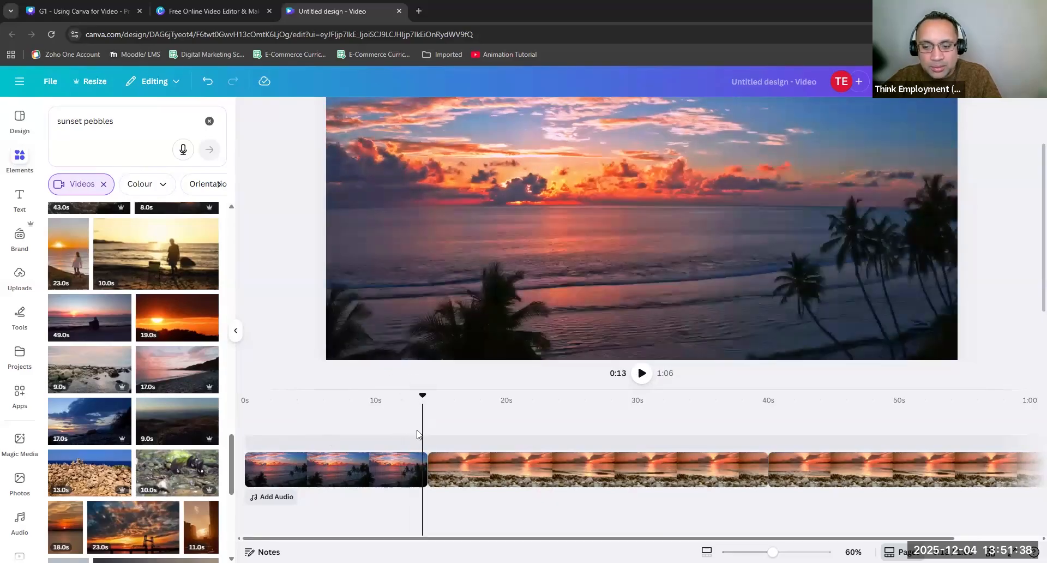
drag(773, 552, 755, 552)
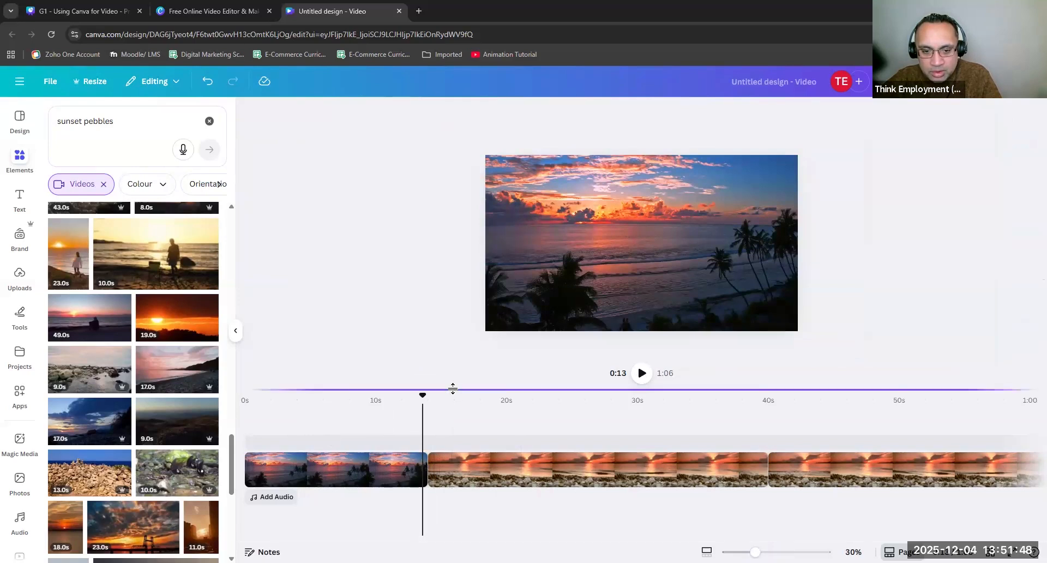
Trim the palm-beach clip's end from 14.0 to 13.4 seconds, aligned to the playhead.
drag(446, 342, 444, 329)
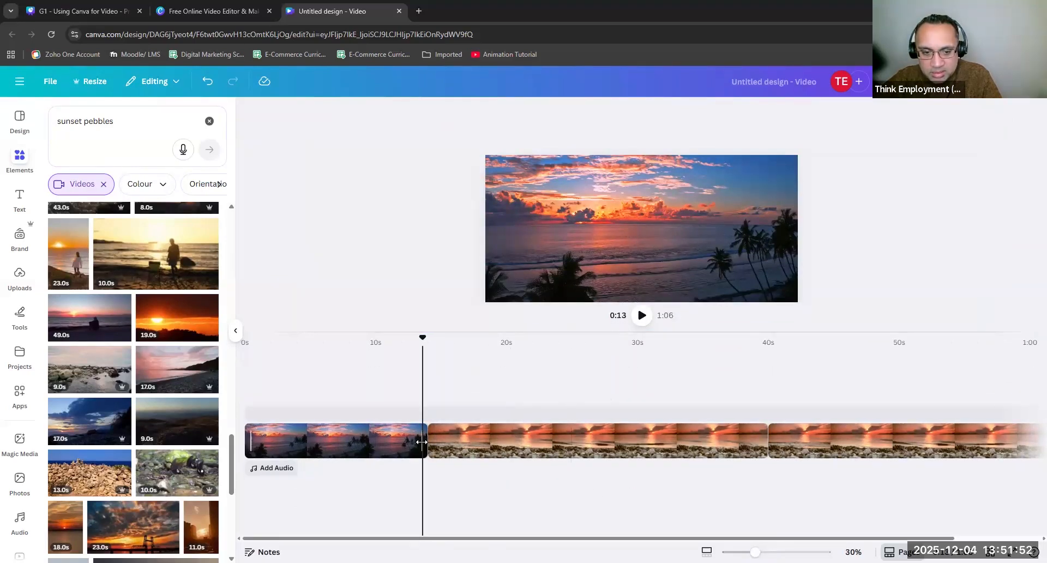
drag(423, 340, 424, 345)
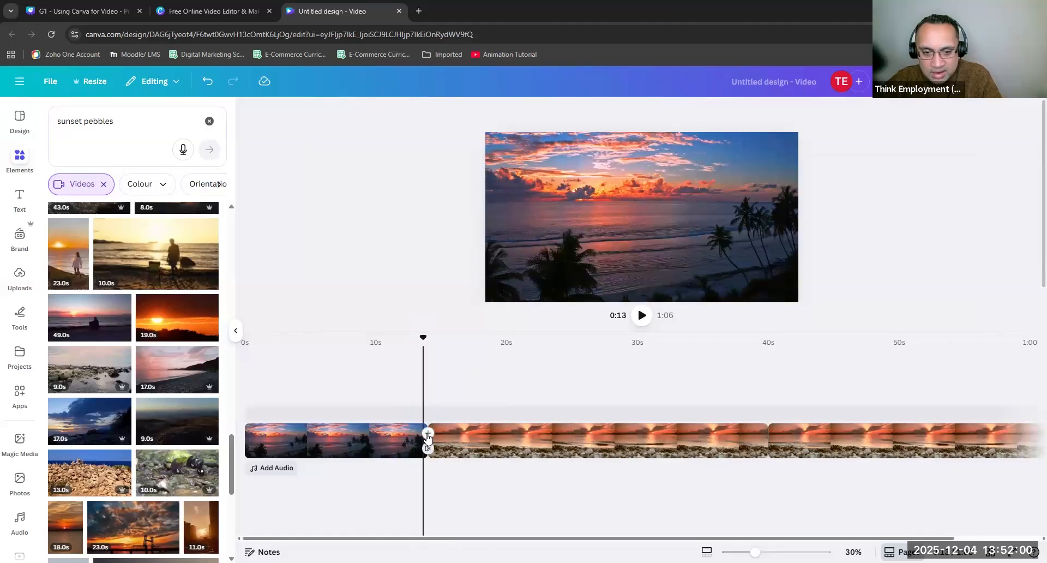
click(427, 436)
click(412, 439)
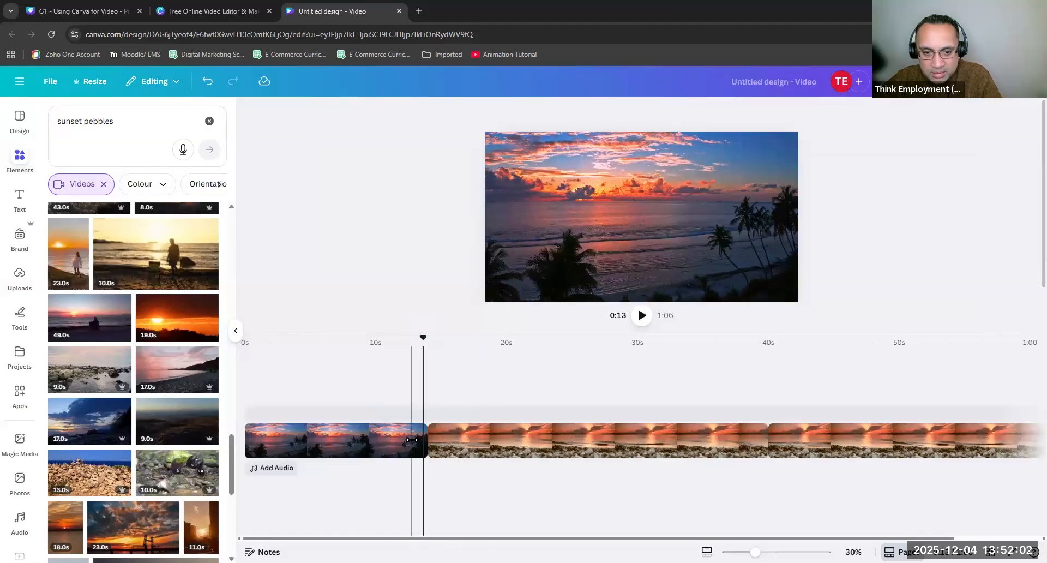
drag(424, 440, 424, 439)
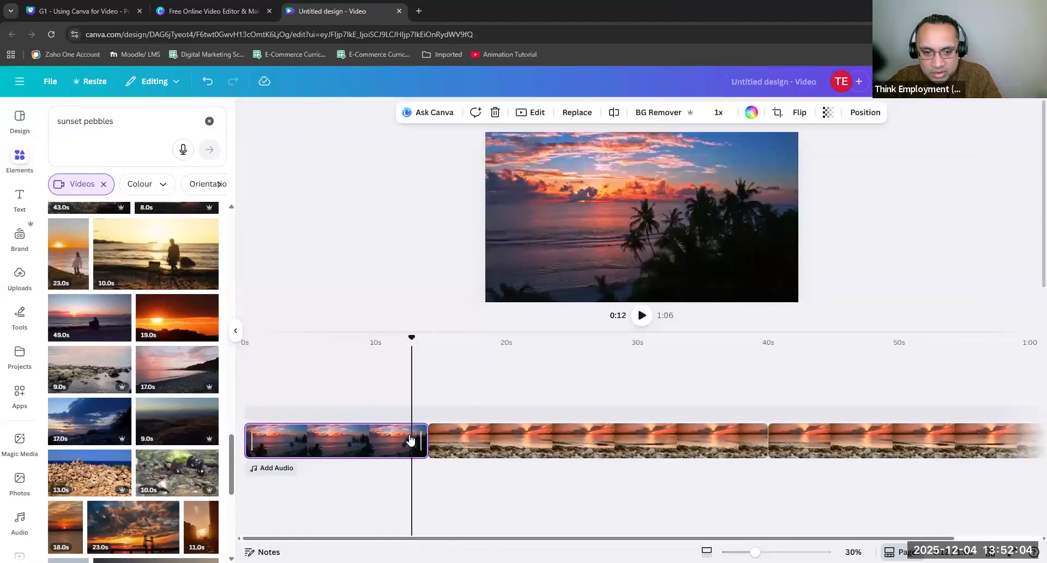
drag(416, 336, 425, 336)
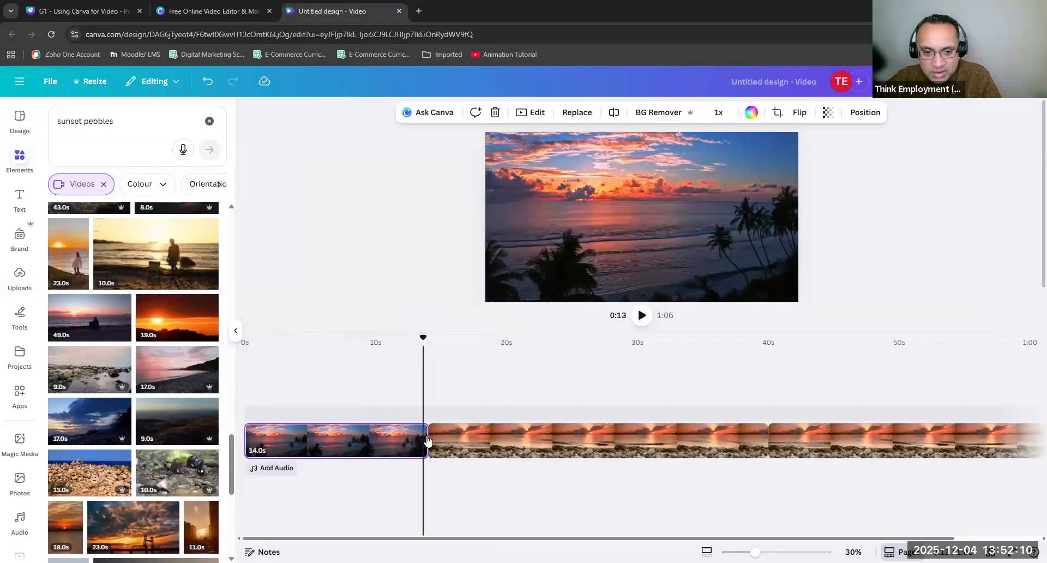
mouse_move(426, 441)
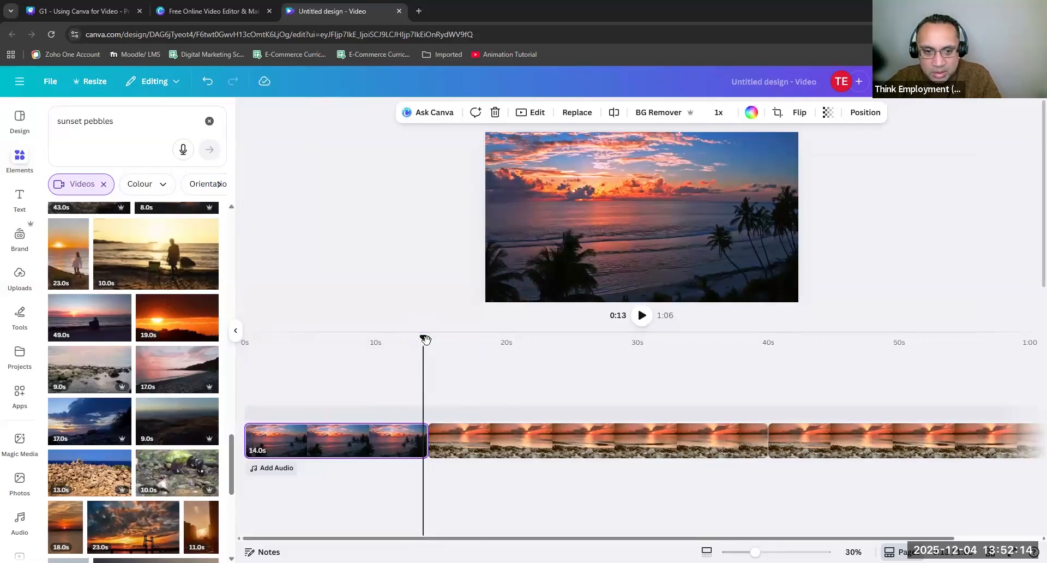
mouse_move(423, 342)
mouse_down()
mouse_move(412, 342)
mouse_move(423, 349)
mouse_up()
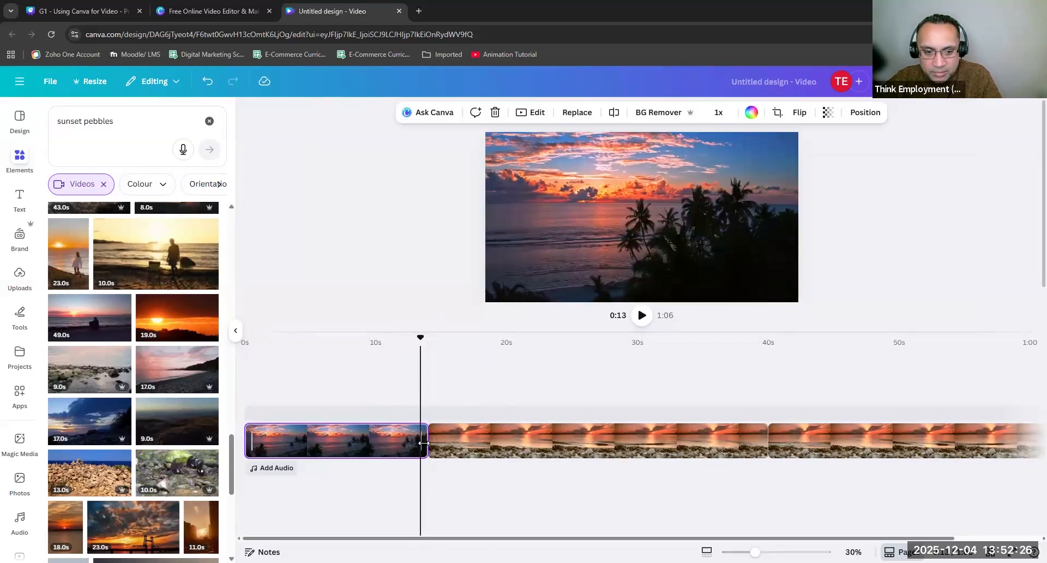
drag(420, 442, 412, 437)
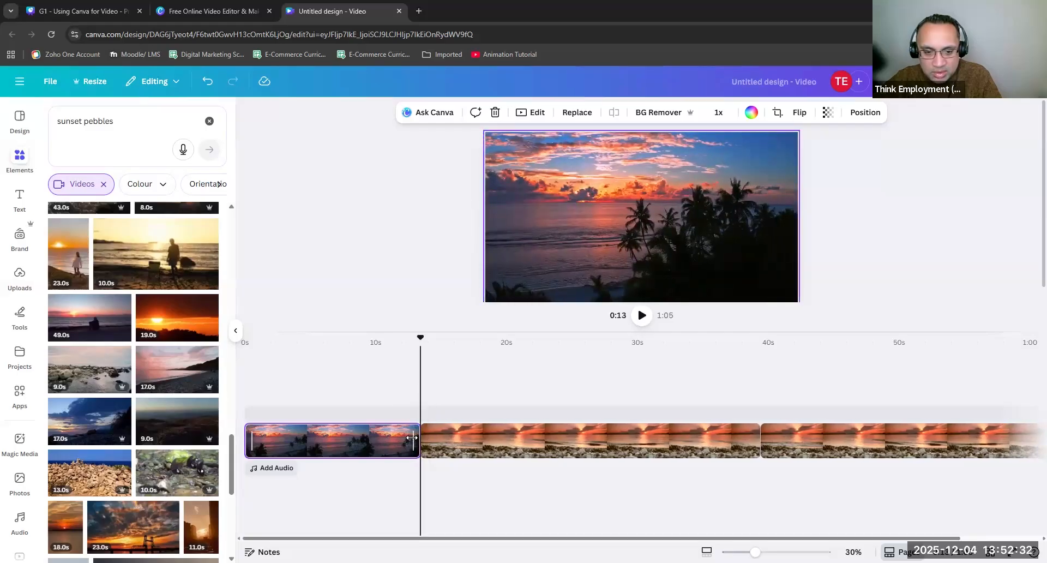
Preview the shortened cut by playing from 0:12.
click(409, 341)
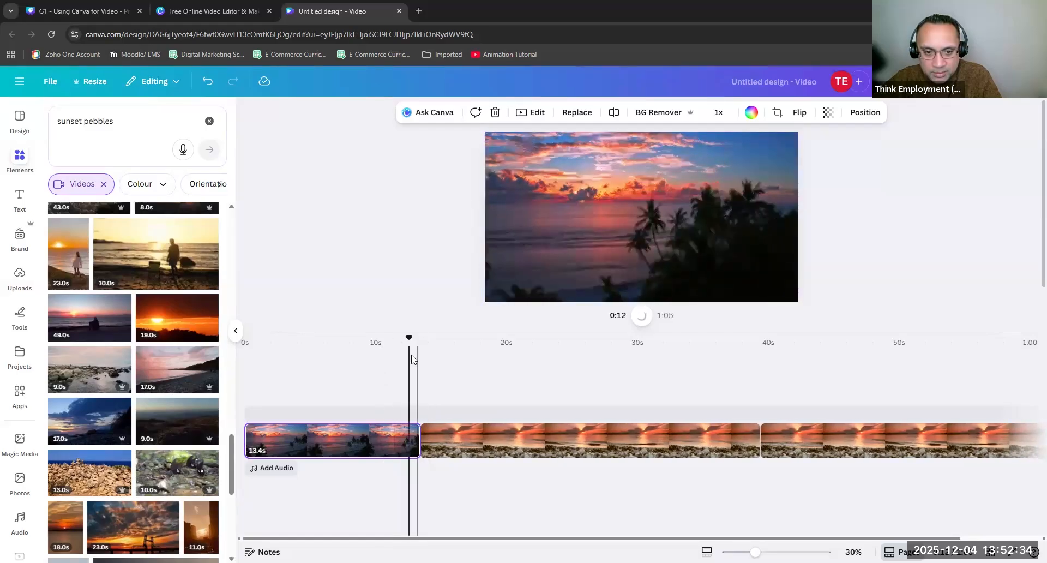
click(641, 316)
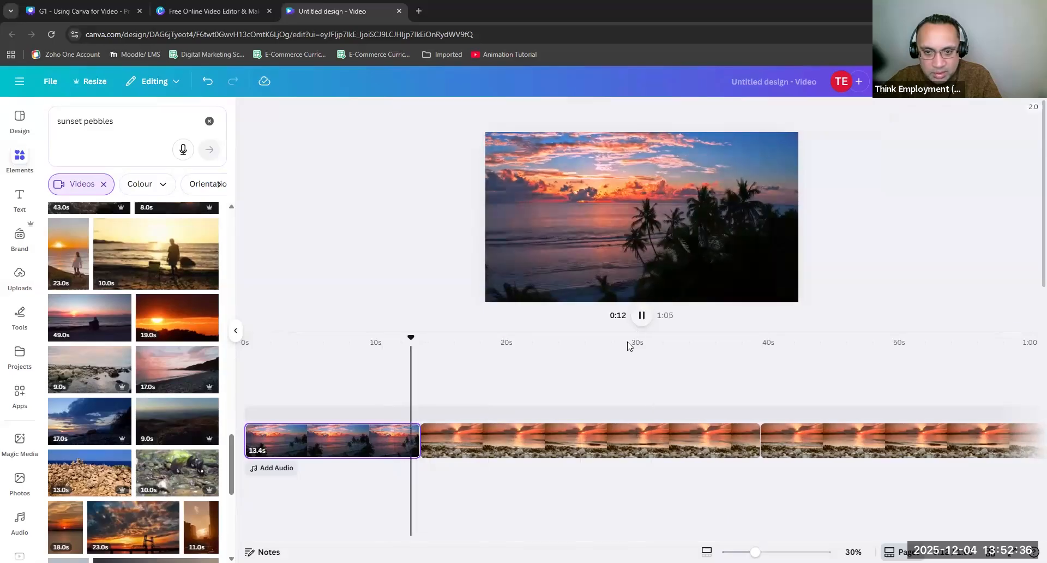
click(409, 341)
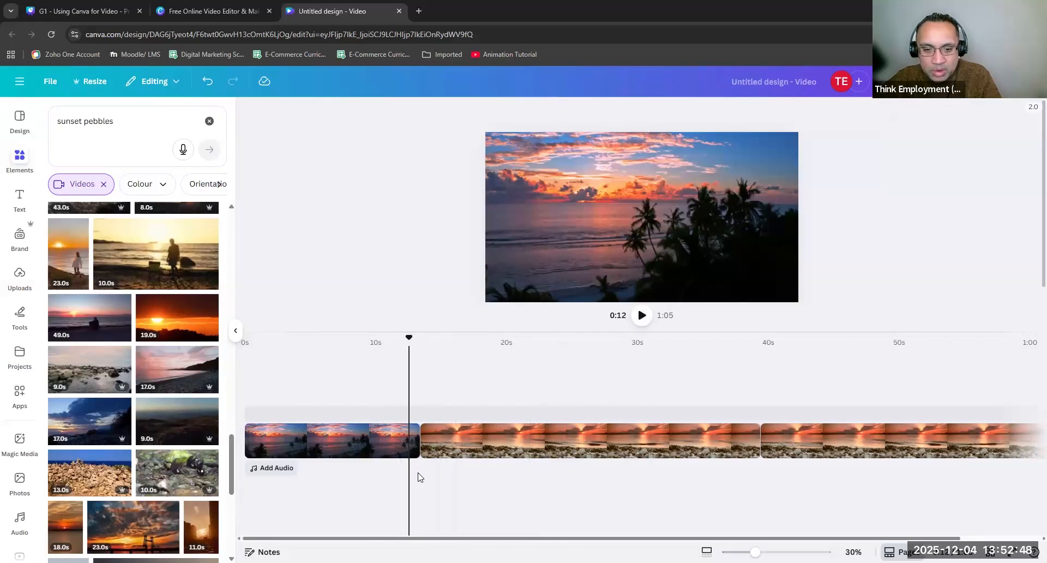
Put the playhead at the palm/pebble boundary and open Add transition from the first clip's menu.
right_click(413, 438)
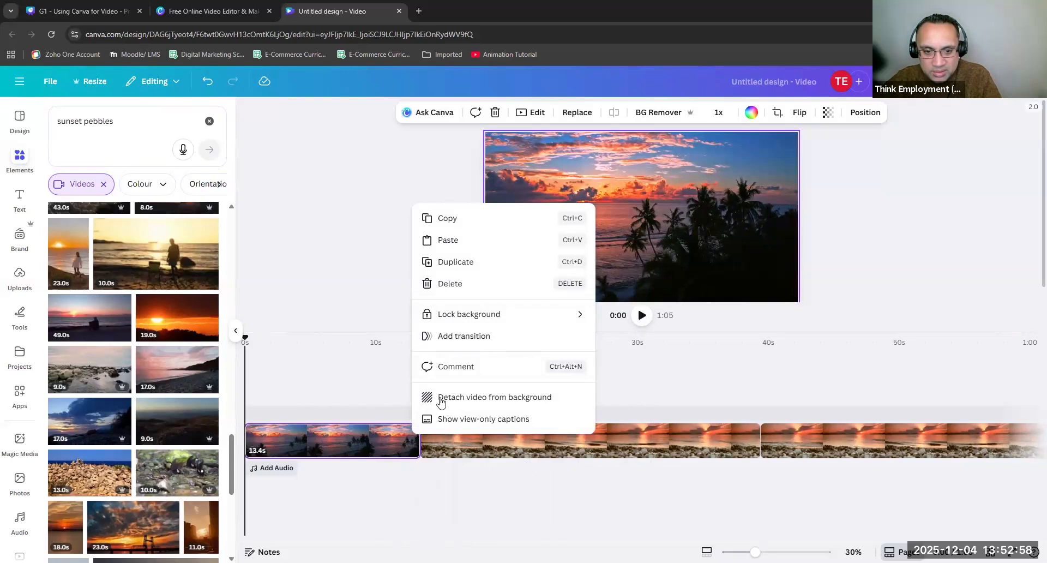
click(457, 337)
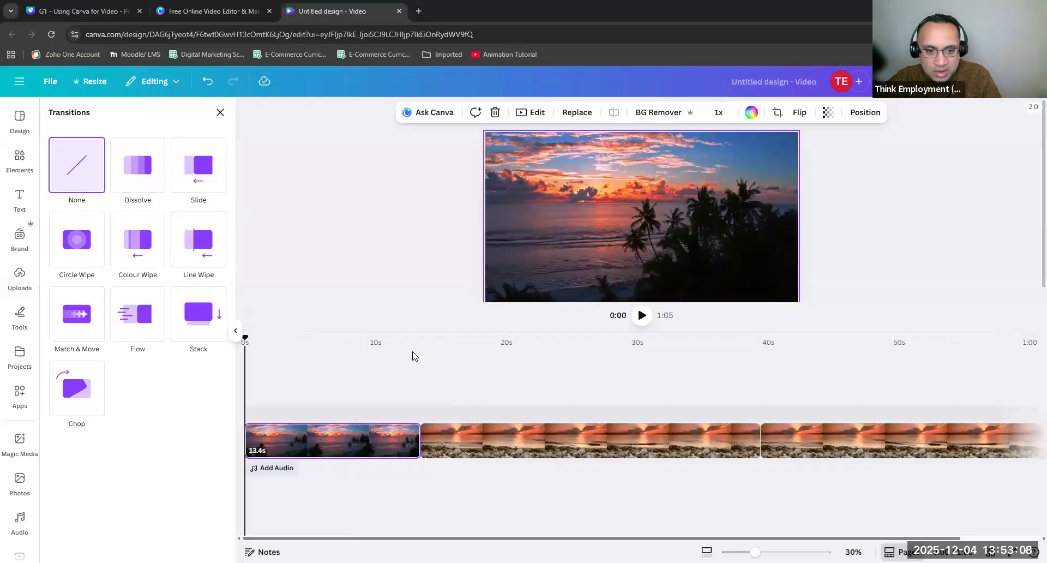
click(412, 356)
click(393, 349)
drag(395, 347, 416, 349)
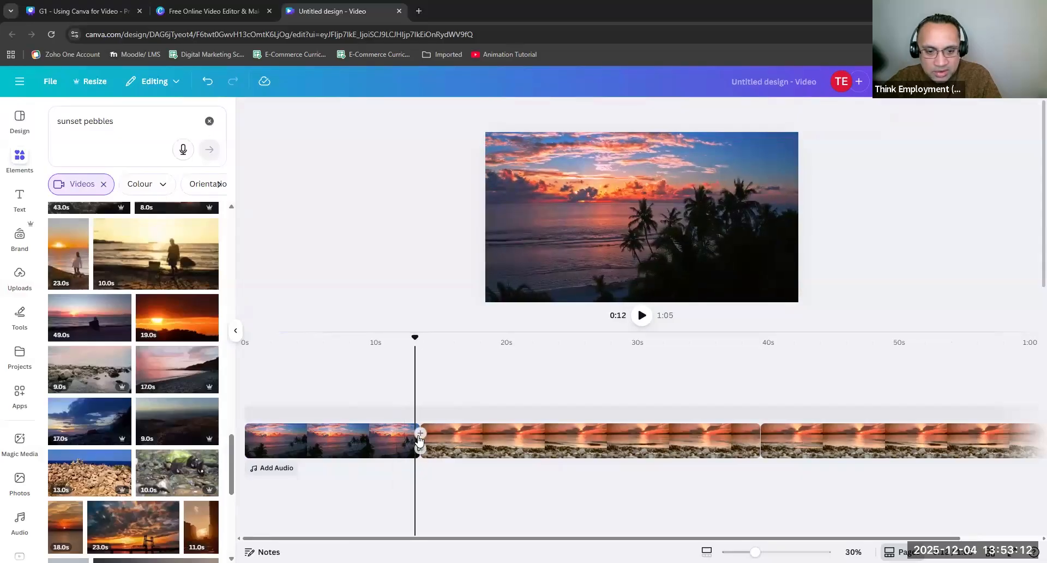
right_click(410, 439)
click(448, 322)
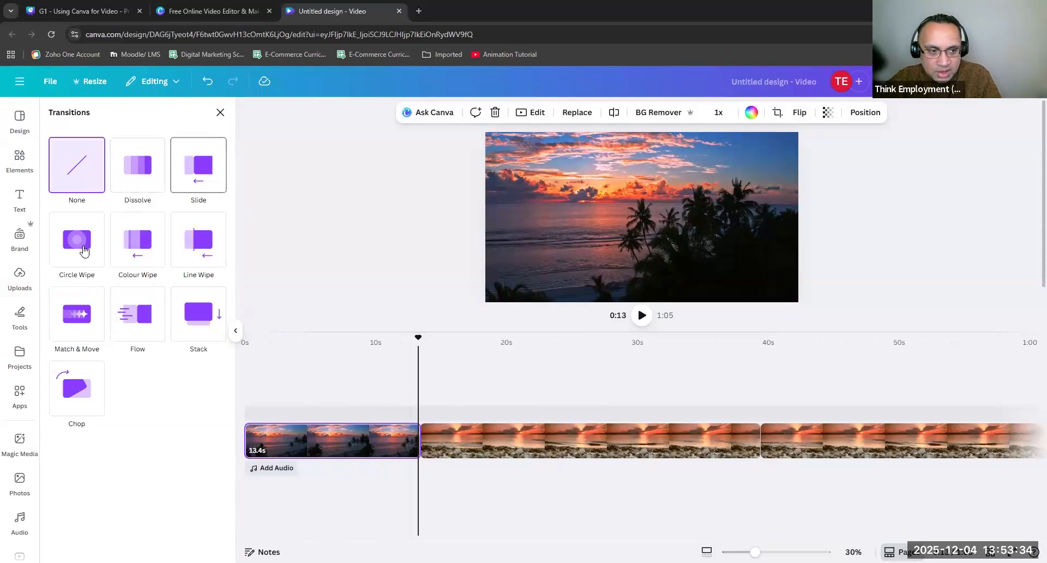
Apply a 0.5-second Circle Wipe between the clips and preview it from 0:12.
click(89, 252)
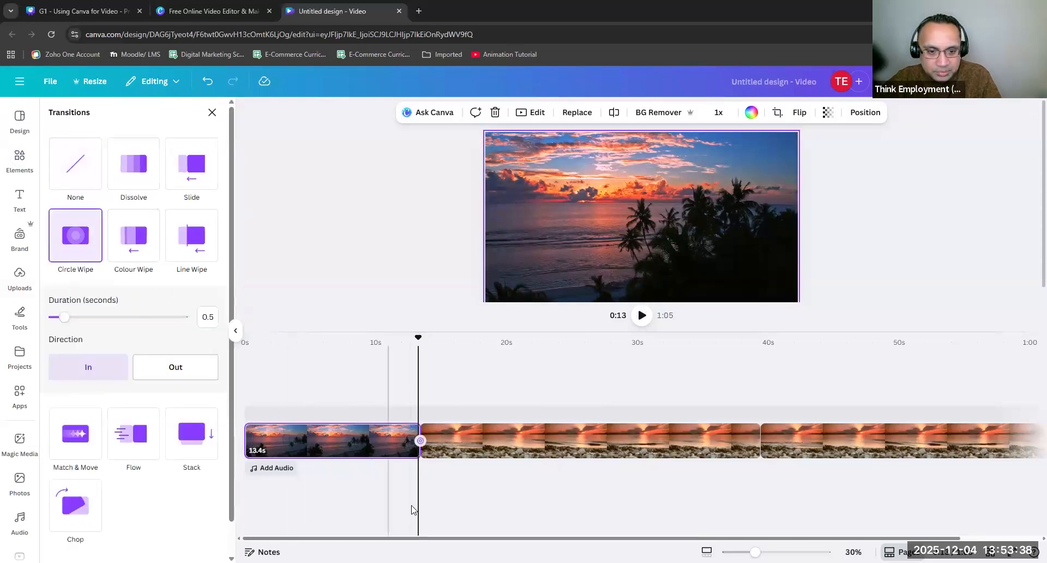
drag(419, 338, 413, 340)
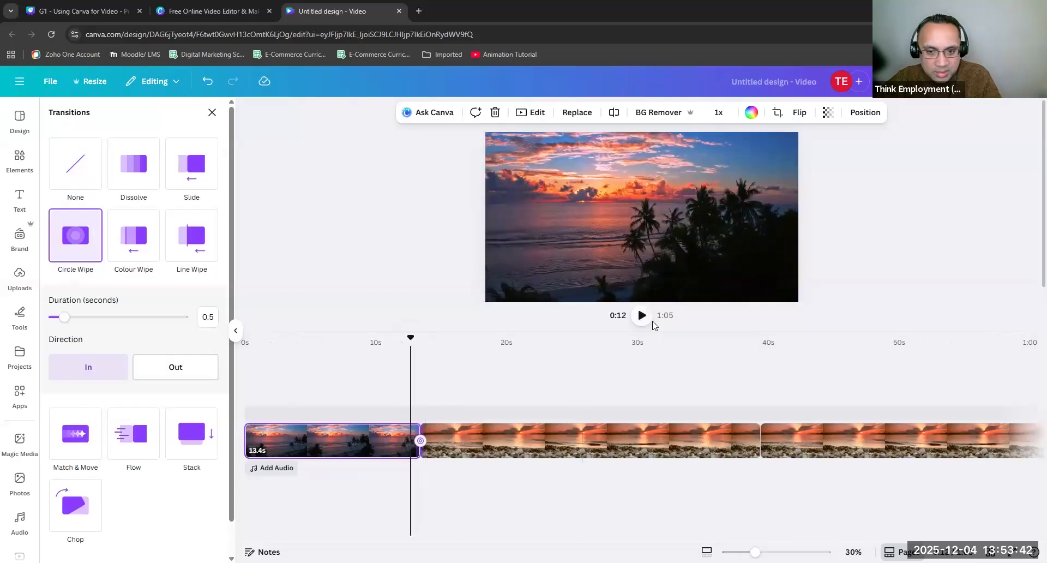
click(642, 315)
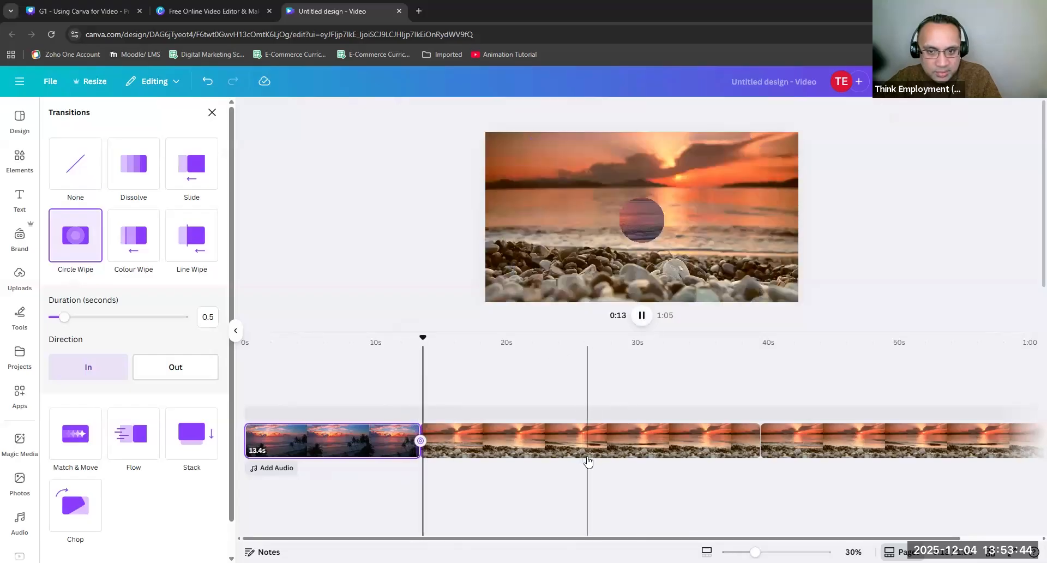
click(412, 342)
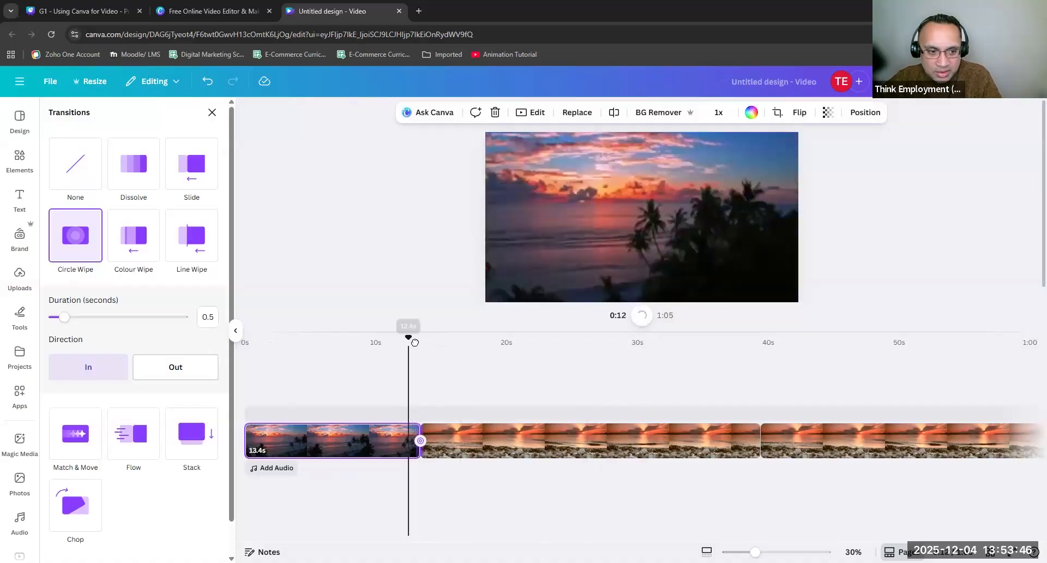
click(416, 341)
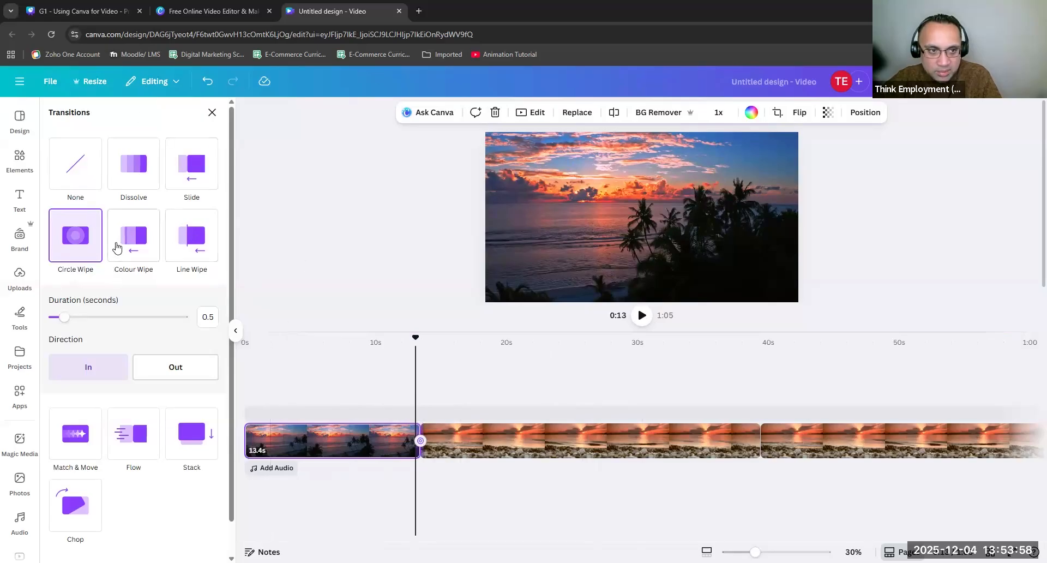
click(212, 113)
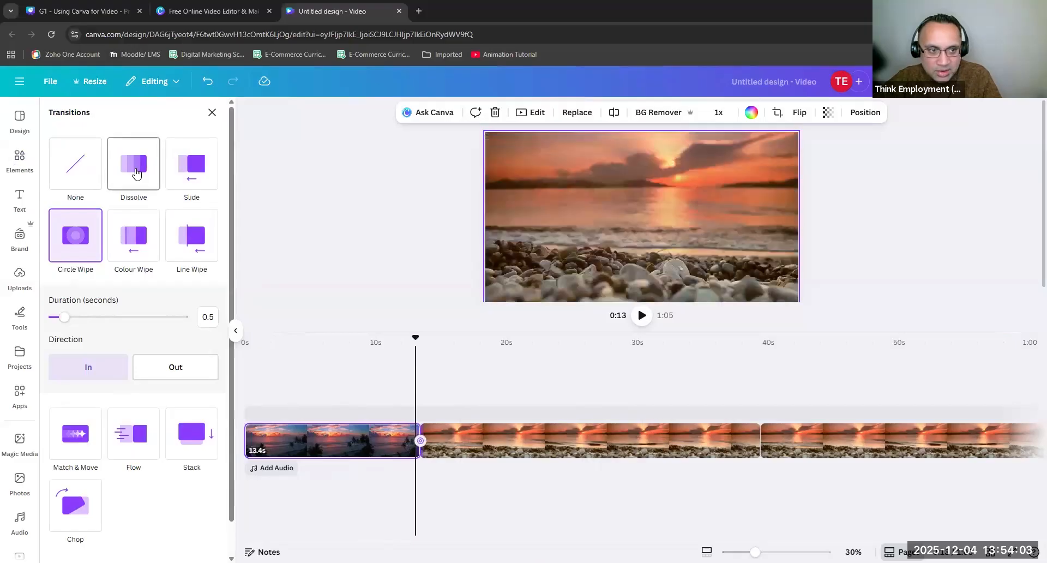
click(136, 174)
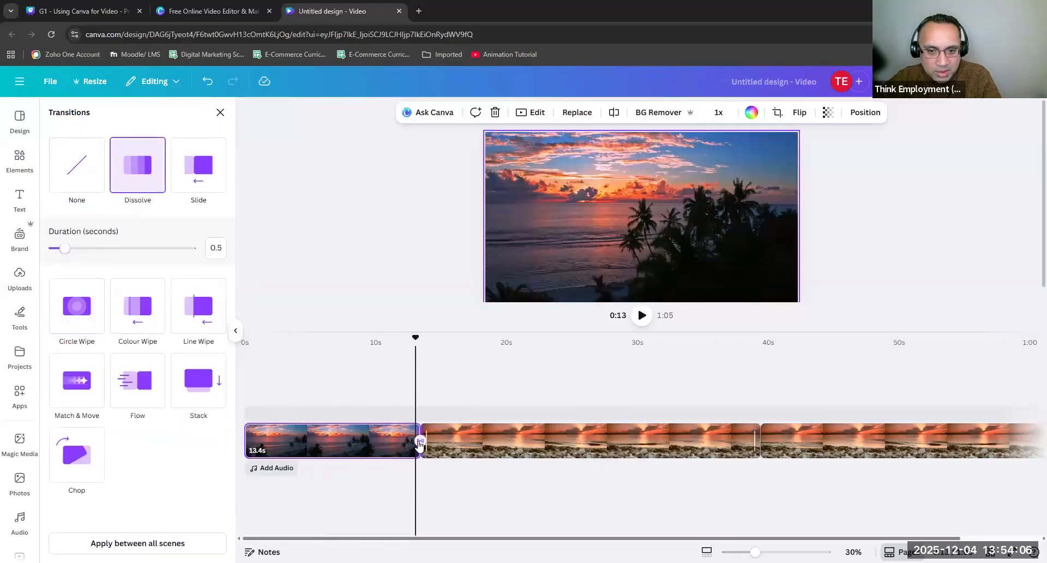
drag(417, 339, 413, 339)
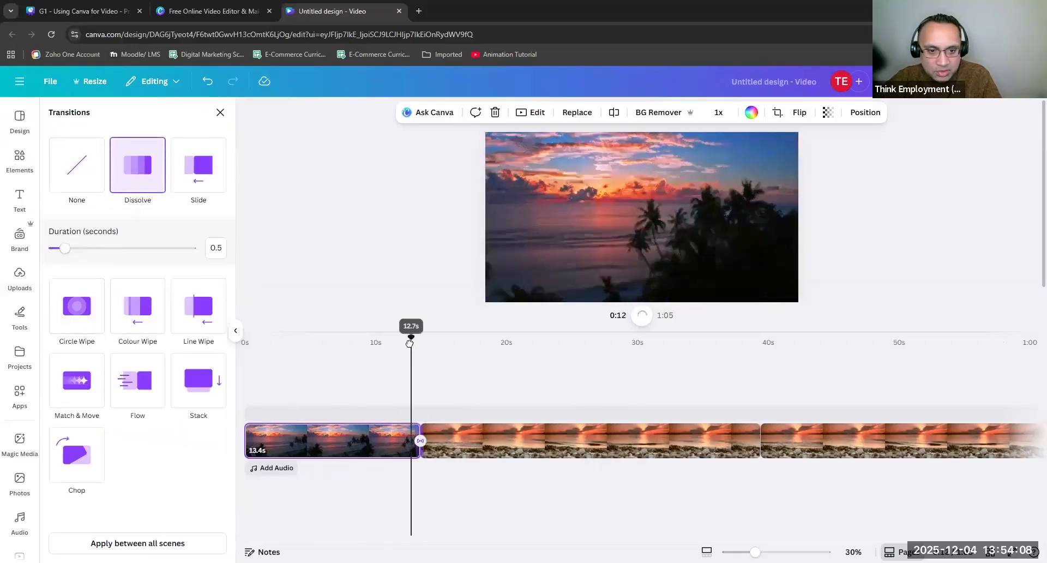
click(642, 316)
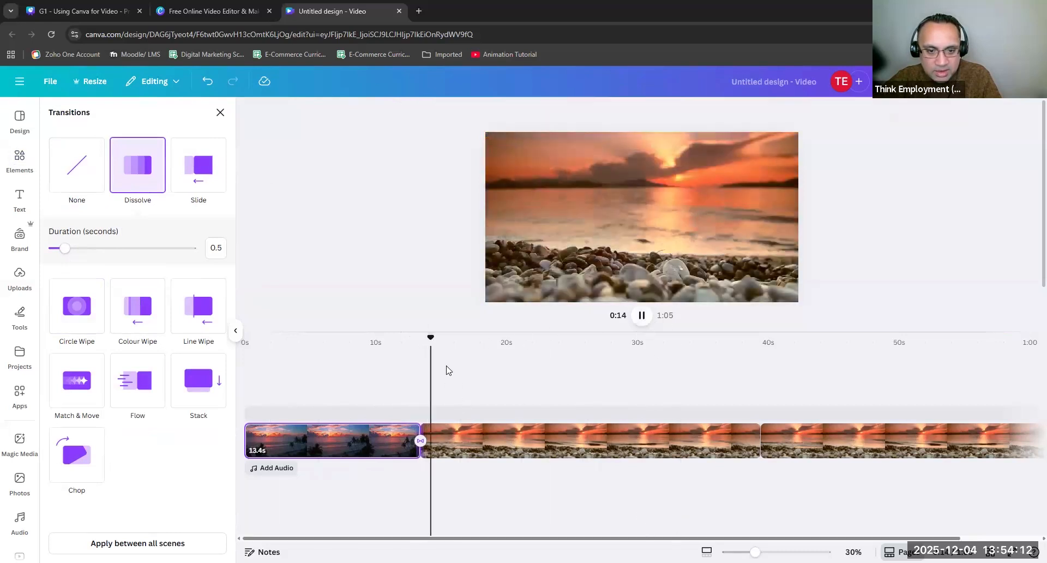
click(407, 334)
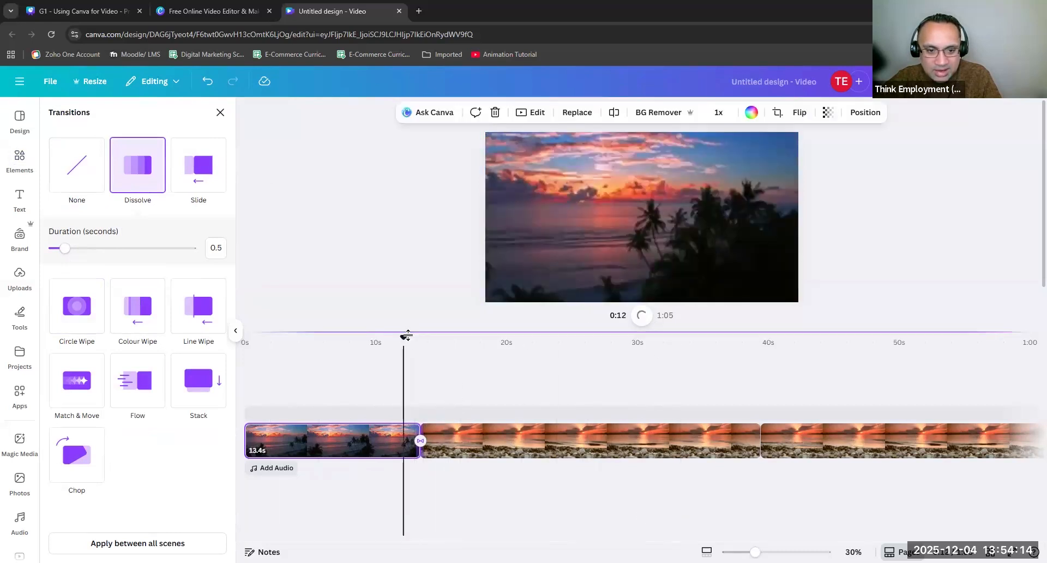
click(639, 316)
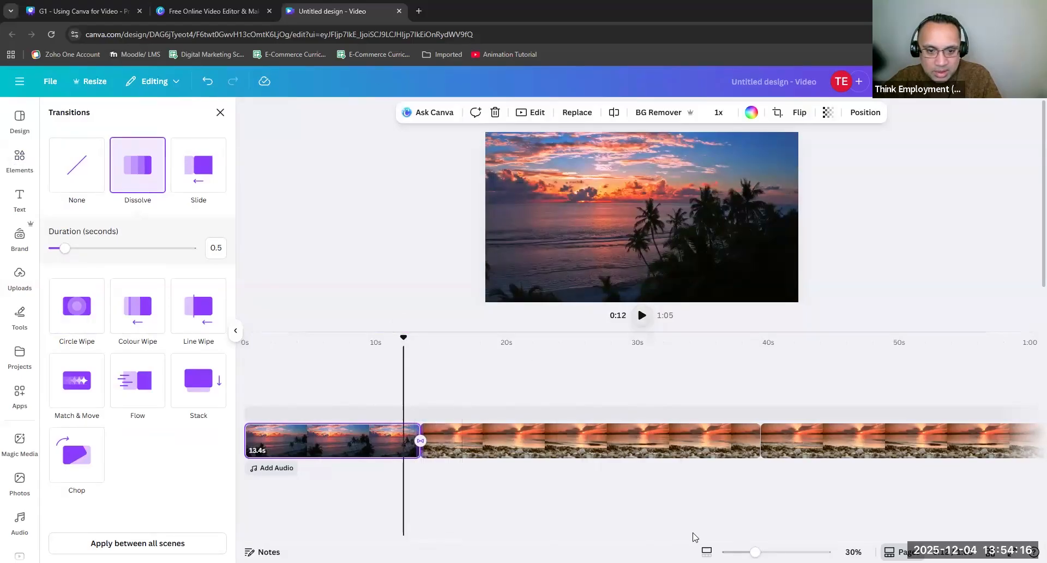
key(space)
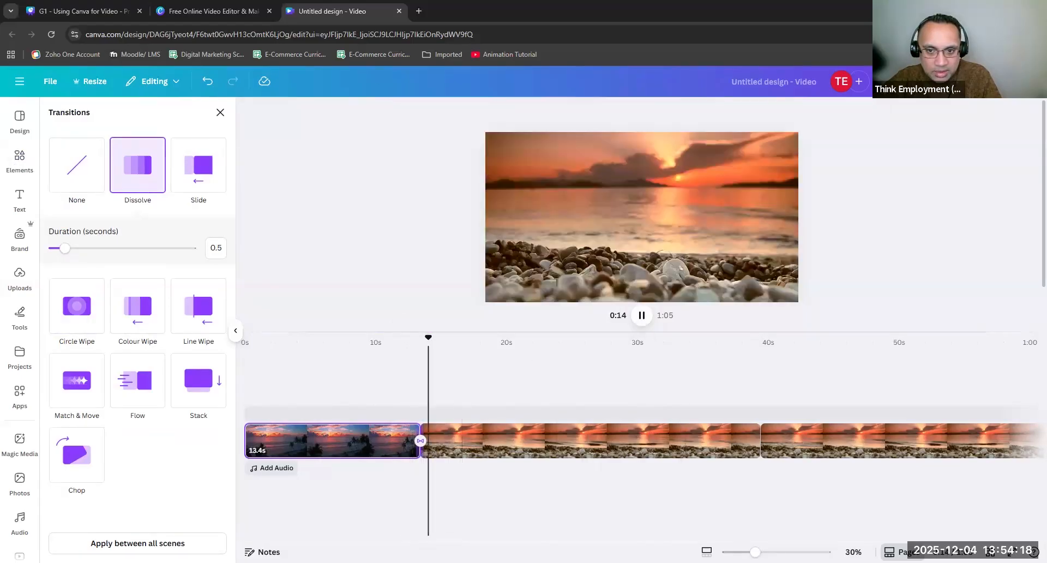
click(402, 352)
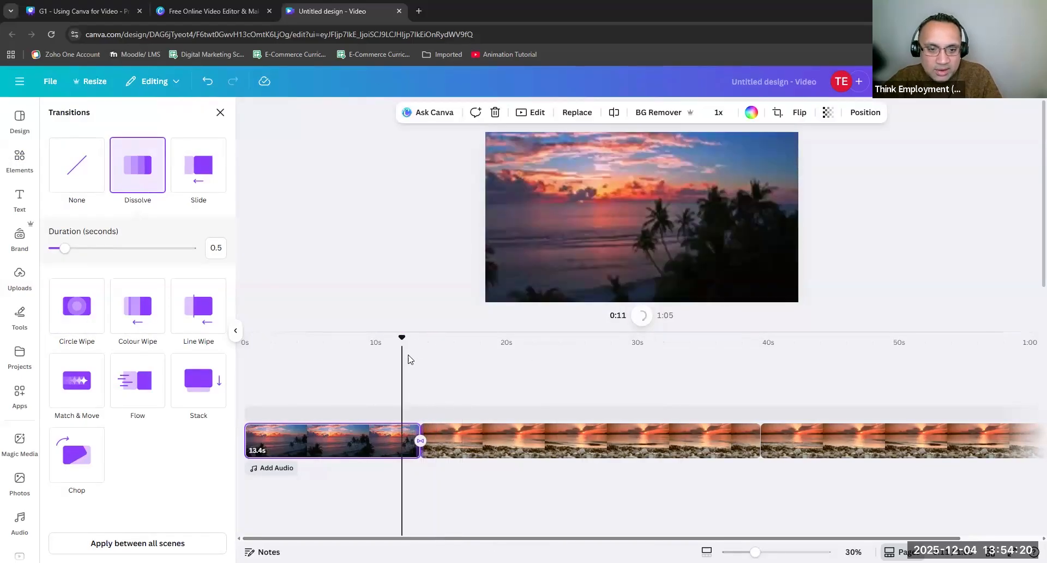
click(77, 165)
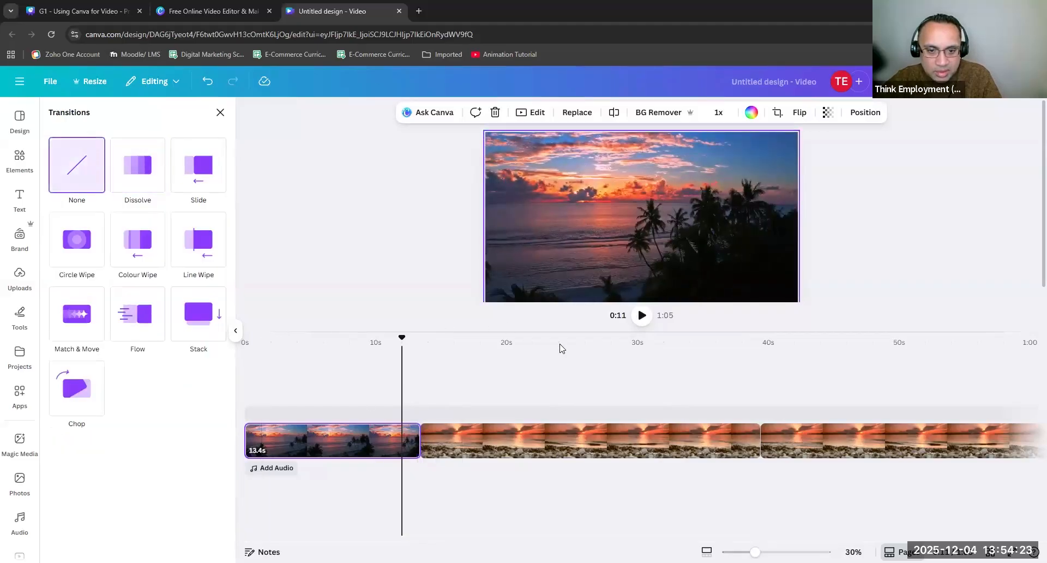
click(642, 315)
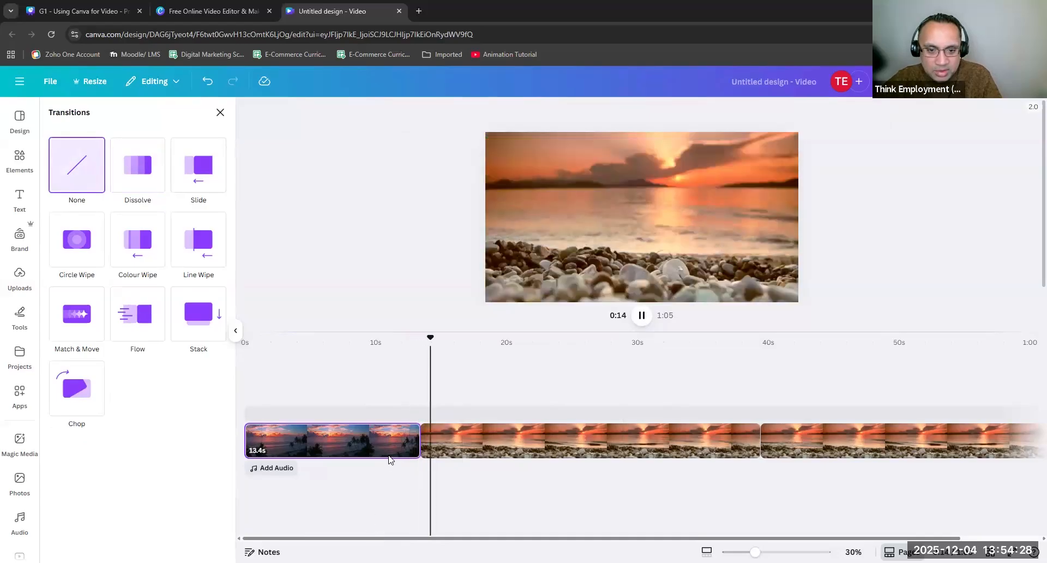
click(412, 339)
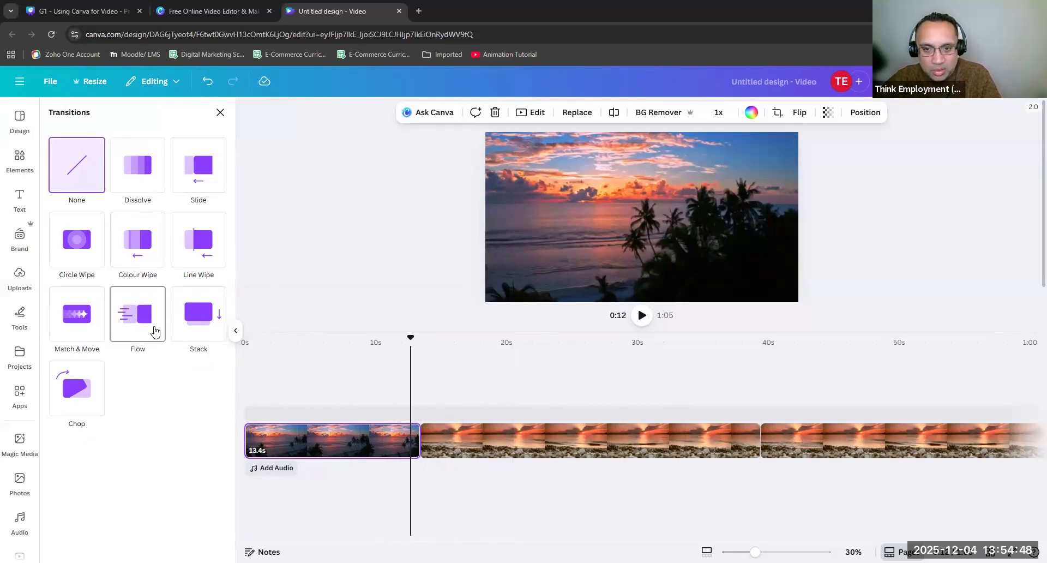
click(431, 345)
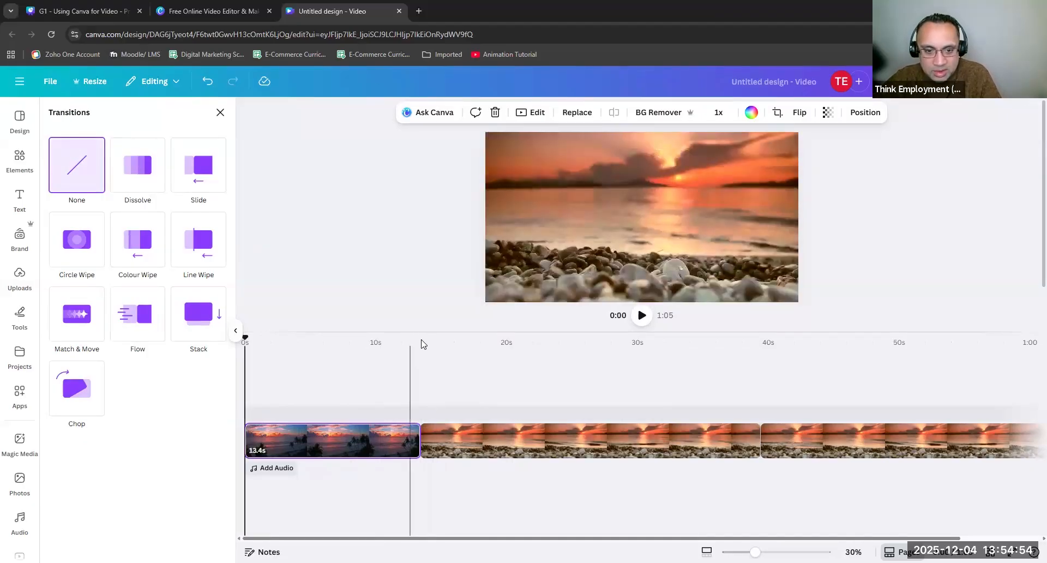
click(420, 339)
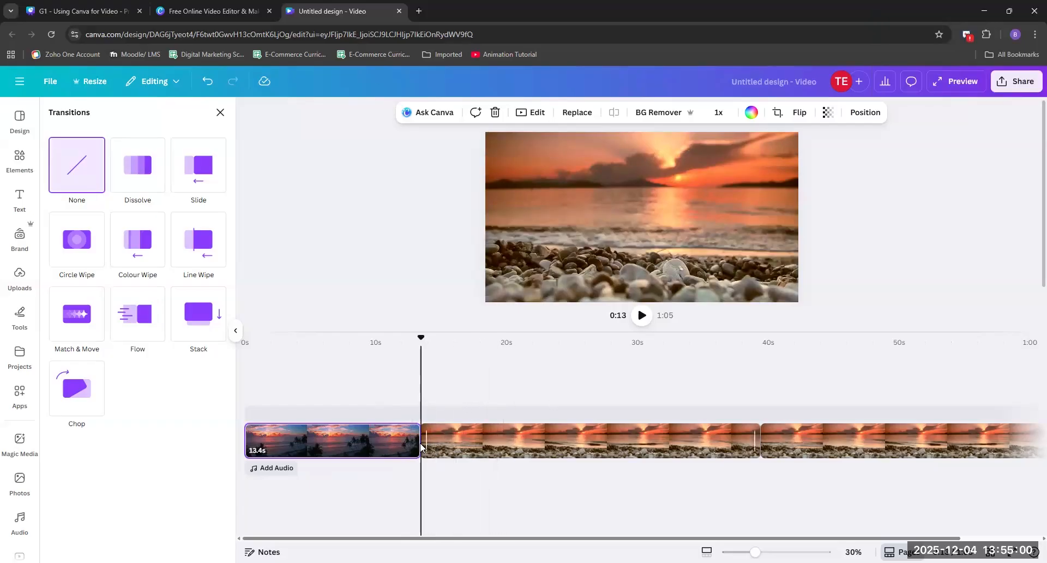
Apply a Dissolve between the palm-beach and pebble clips and preview it.
click(152, 179)
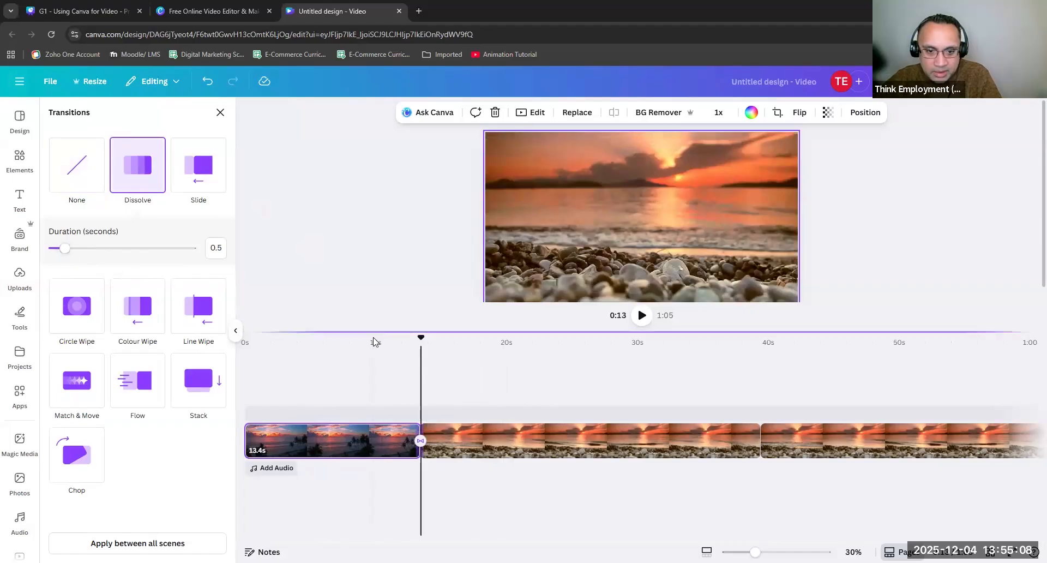
click(412, 343)
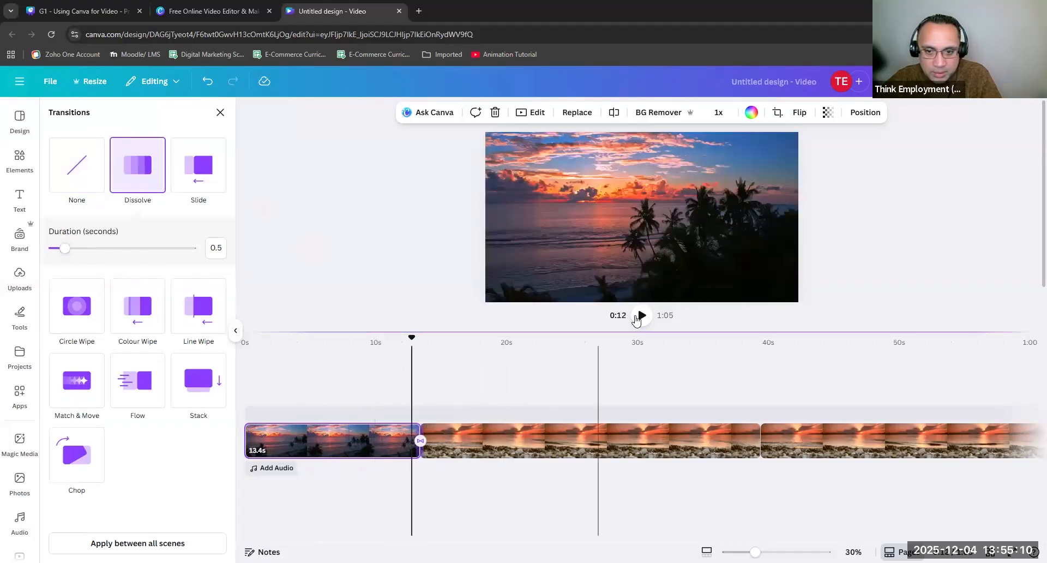
key(space)
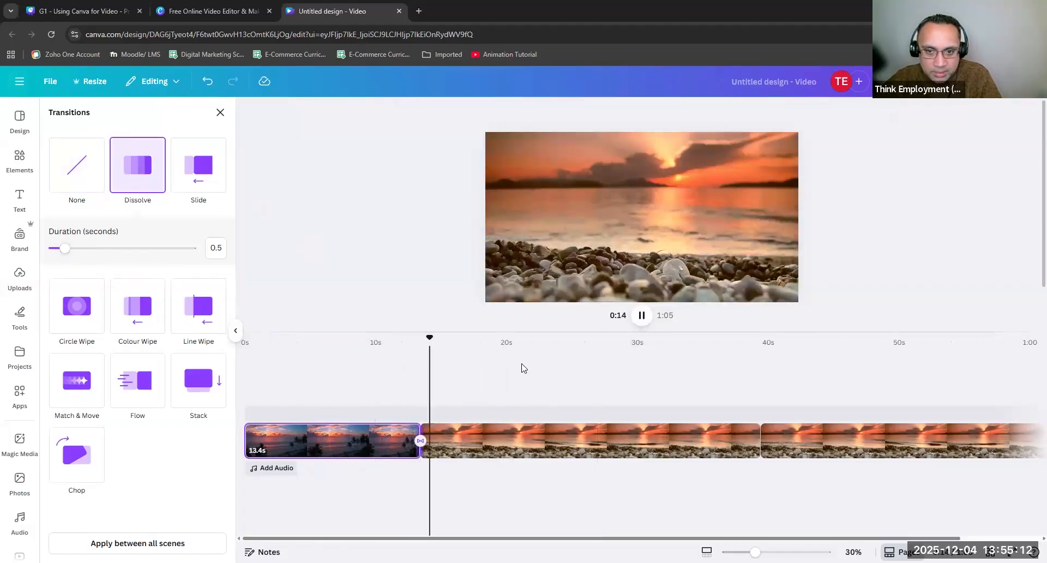
click(408, 344)
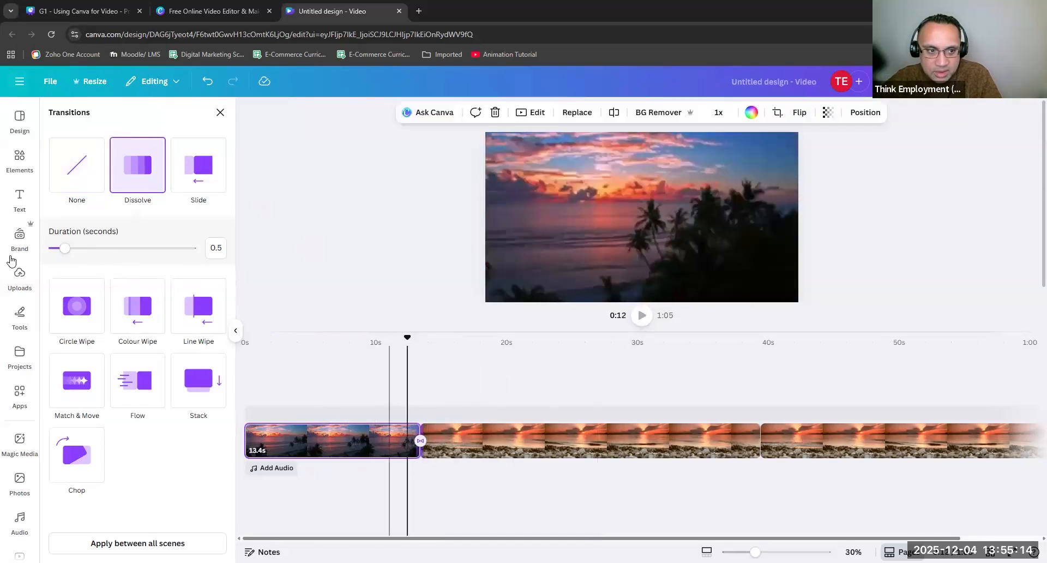
Lengthen the dissolve to about 1.4 seconds and preview it from 12 seconds.
drag(64, 252, 91, 260)
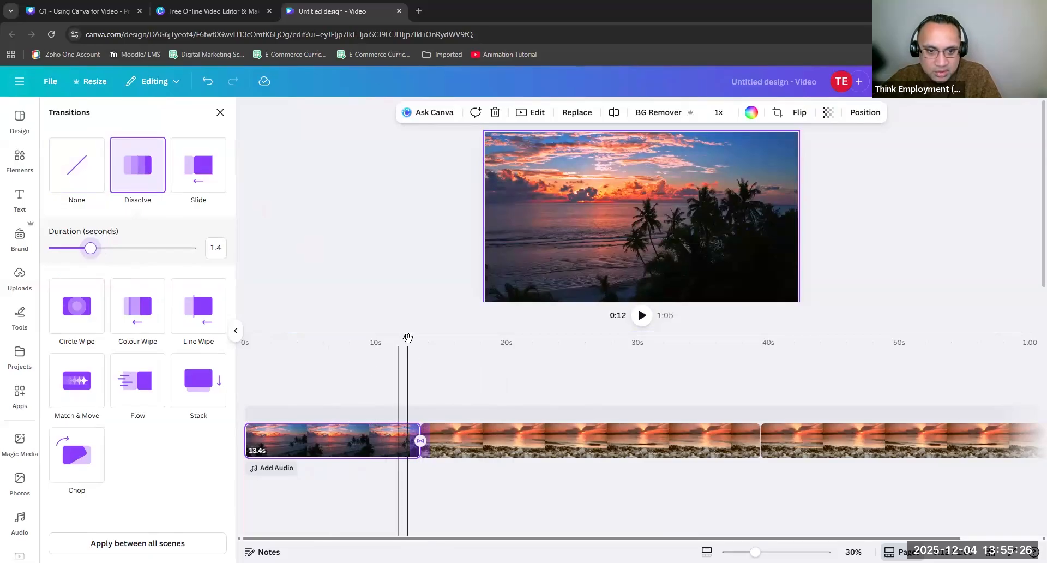
drag(408, 338, 411, 424)
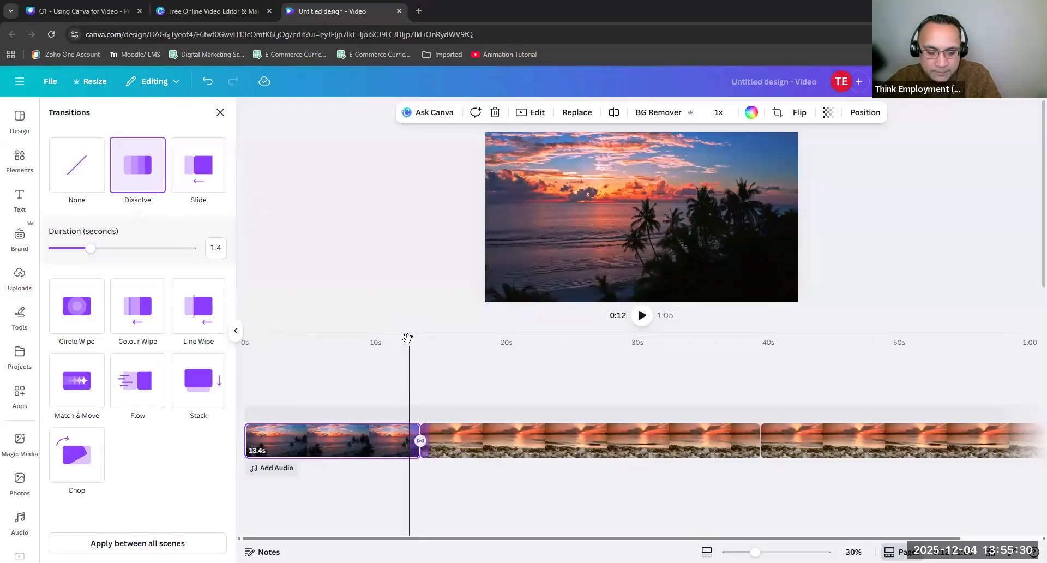
click(408, 338)
mouse_move(407, 338)
mouse_down()
mouse_move(425, 345)
mouse_move(404, 347)
mouse_up()
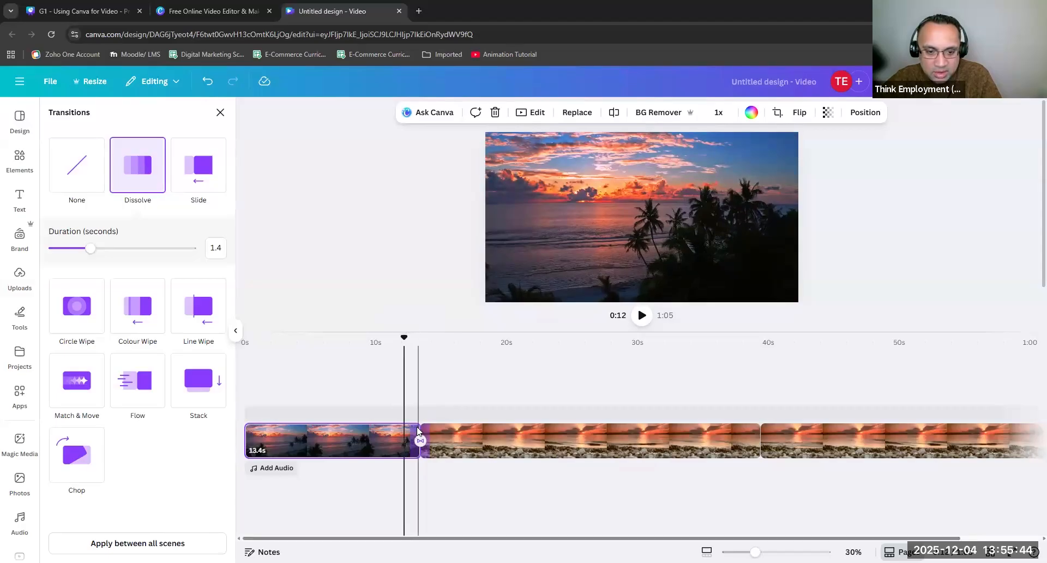
click(418, 431)
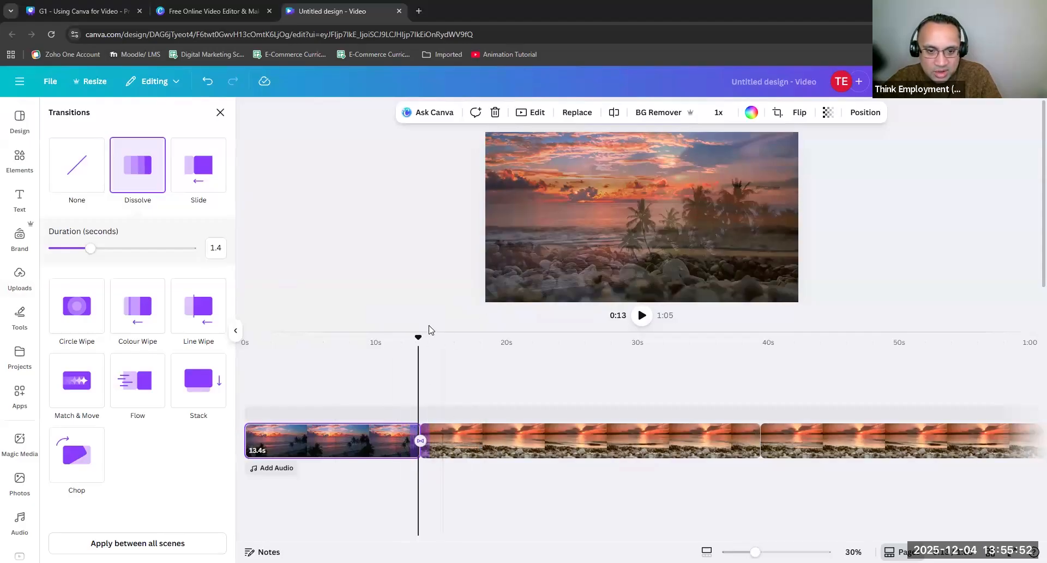
drag(417, 339, 407, 339)
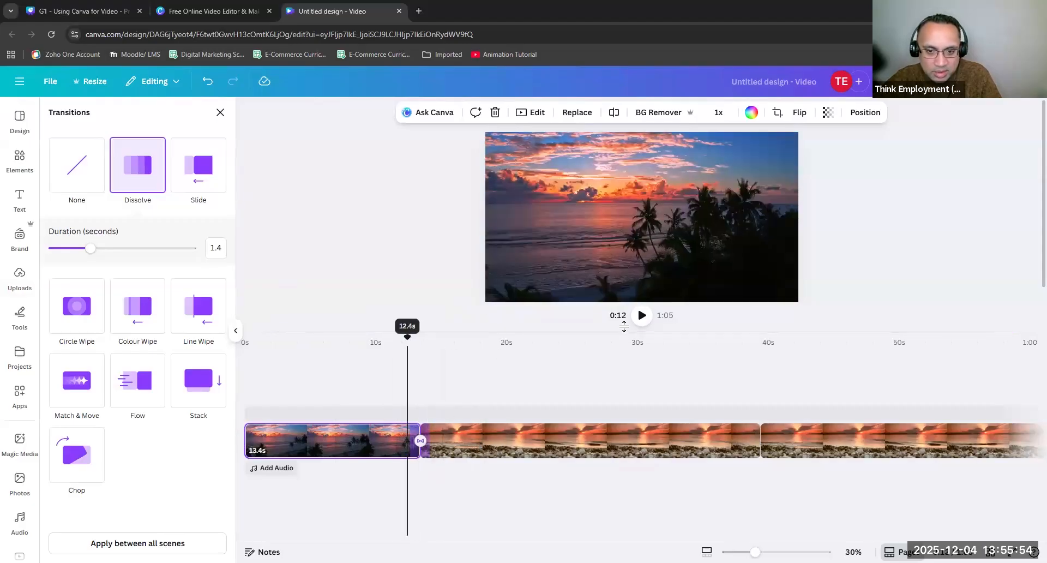
click(641, 317)
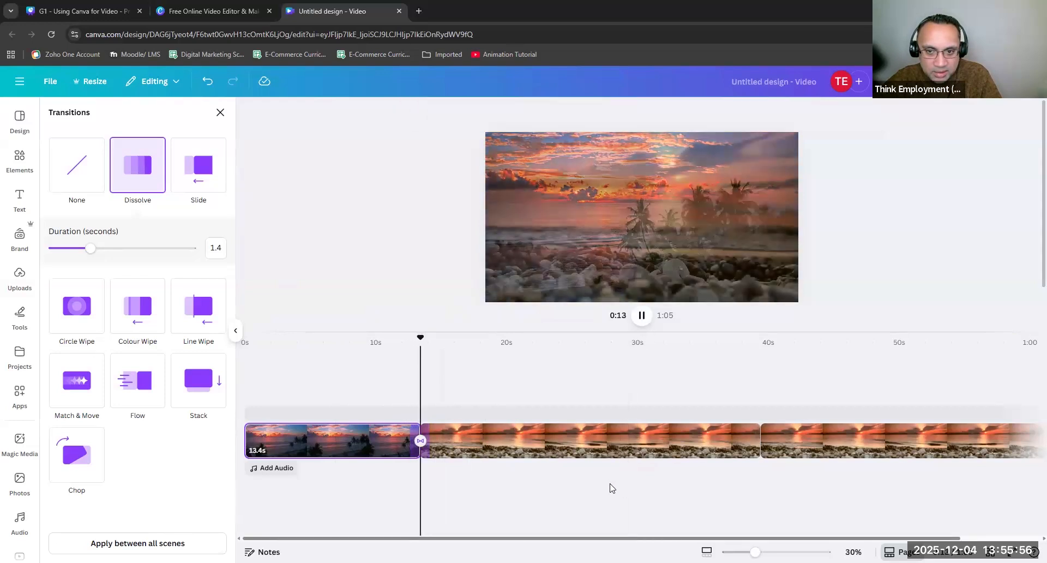
click(411, 342)
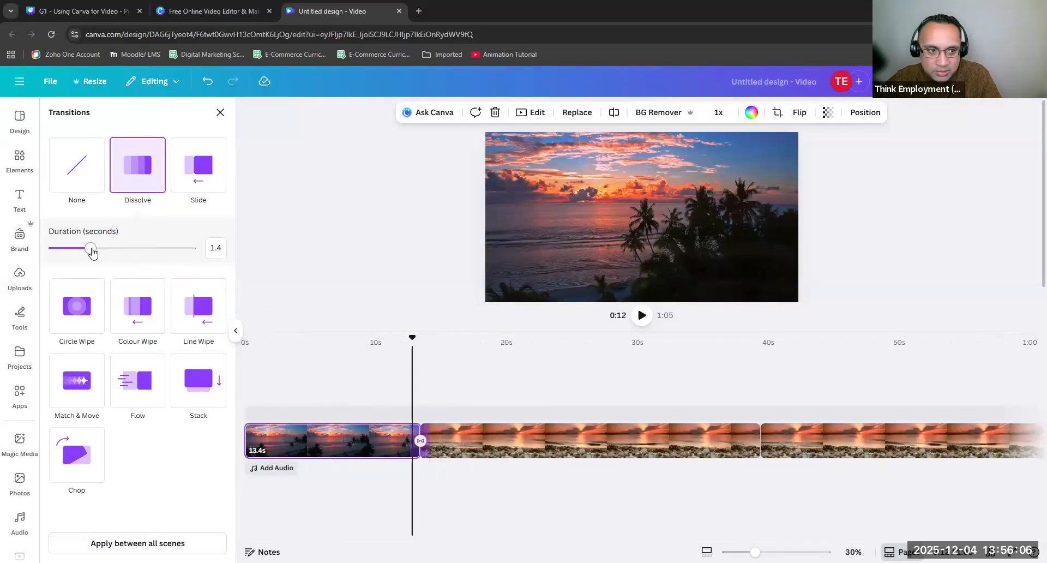
Shorten the dissolve to 0.4 seconds, check it, and close the transition options.
drag(80, 253, 55, 254)
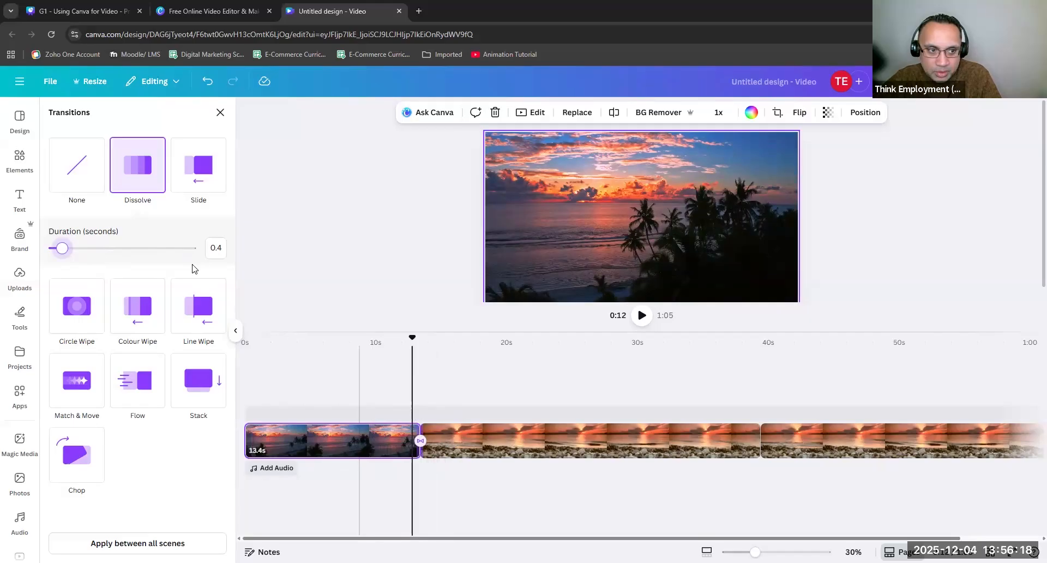
drag(414, 339, 418, 338)
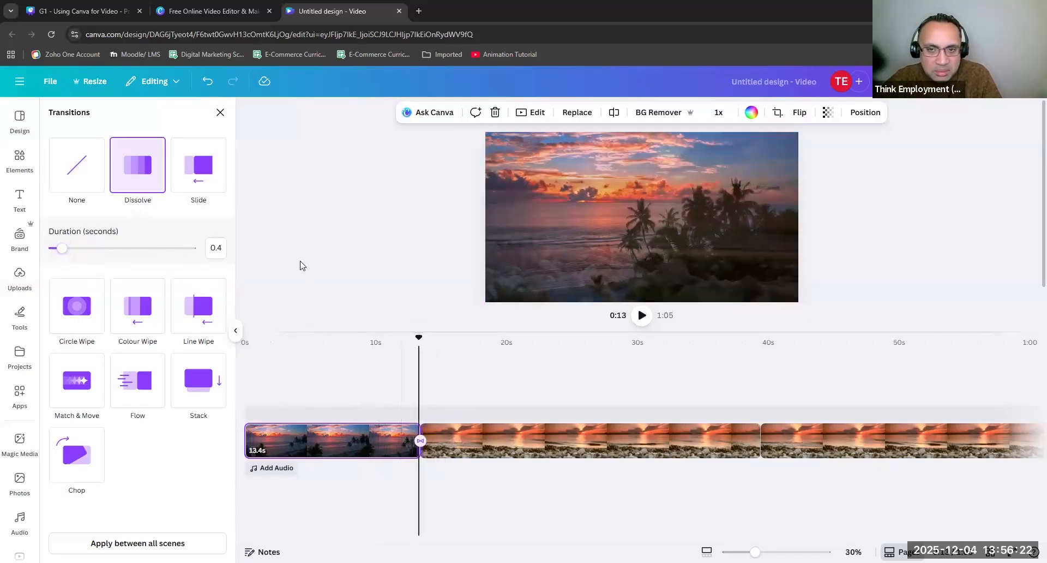
click(317, 196)
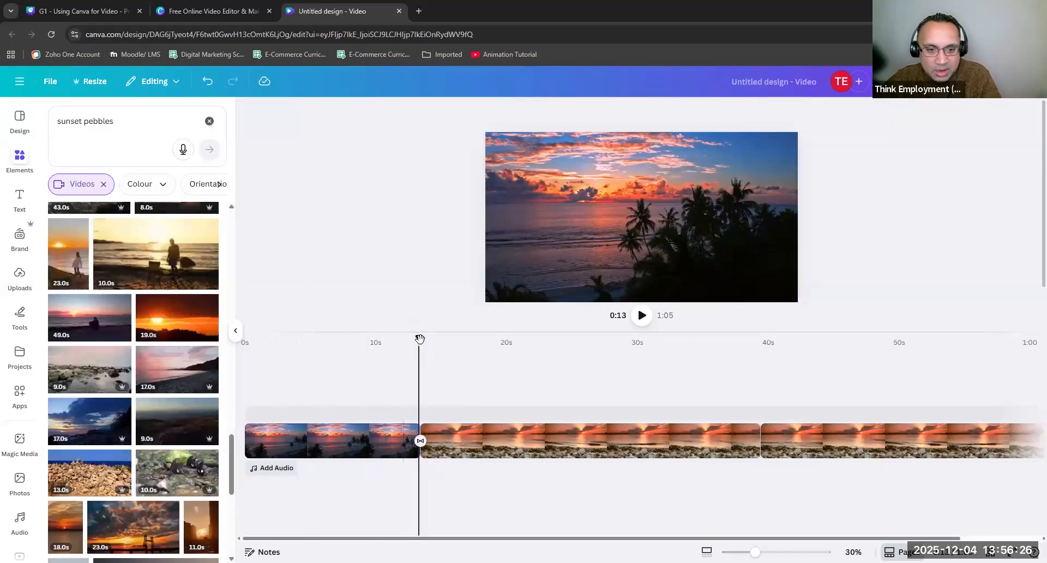
drag(412, 342, 414, 340)
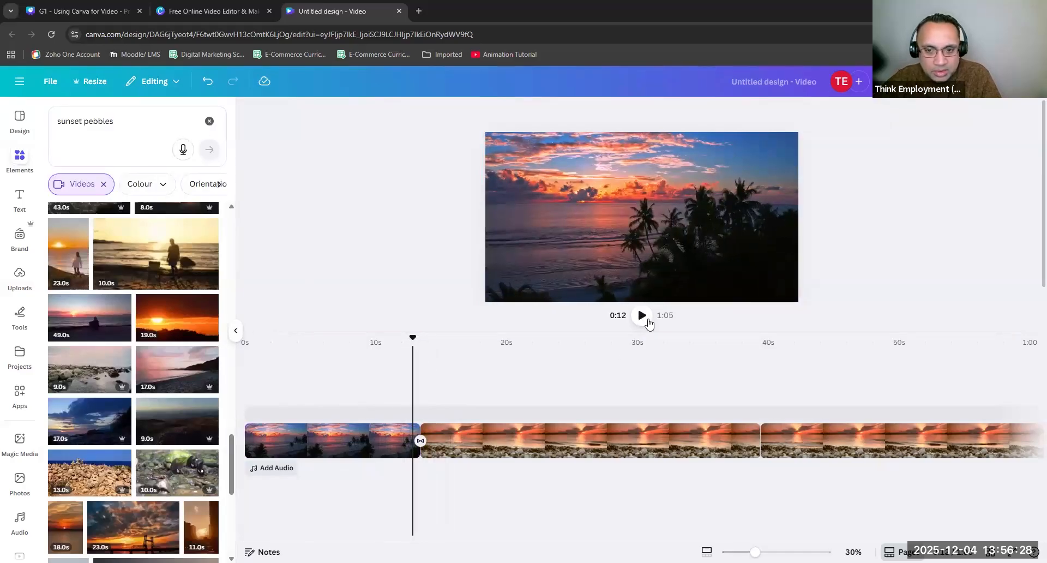
click(642, 315)
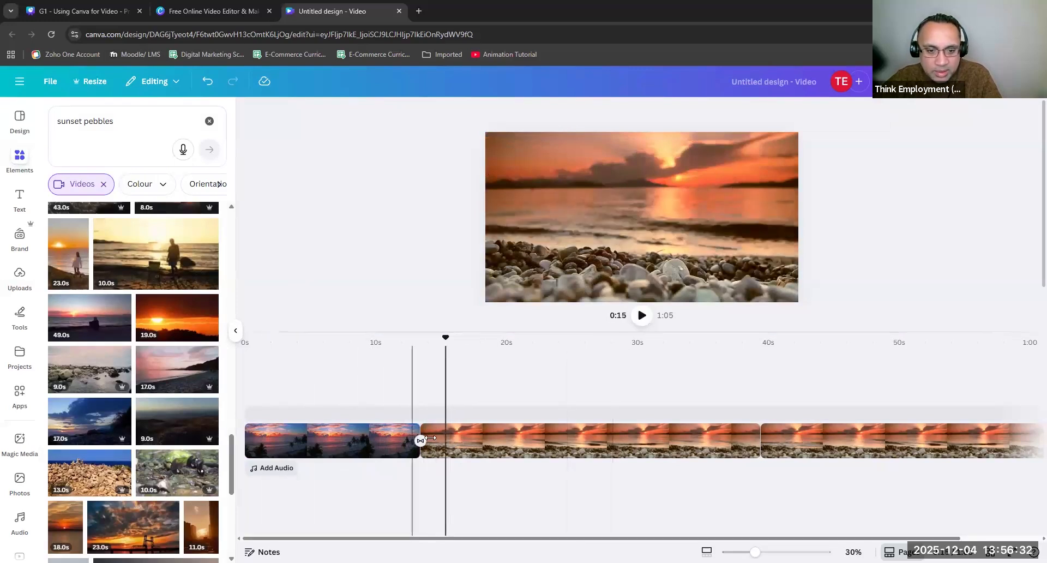
click(411, 431)
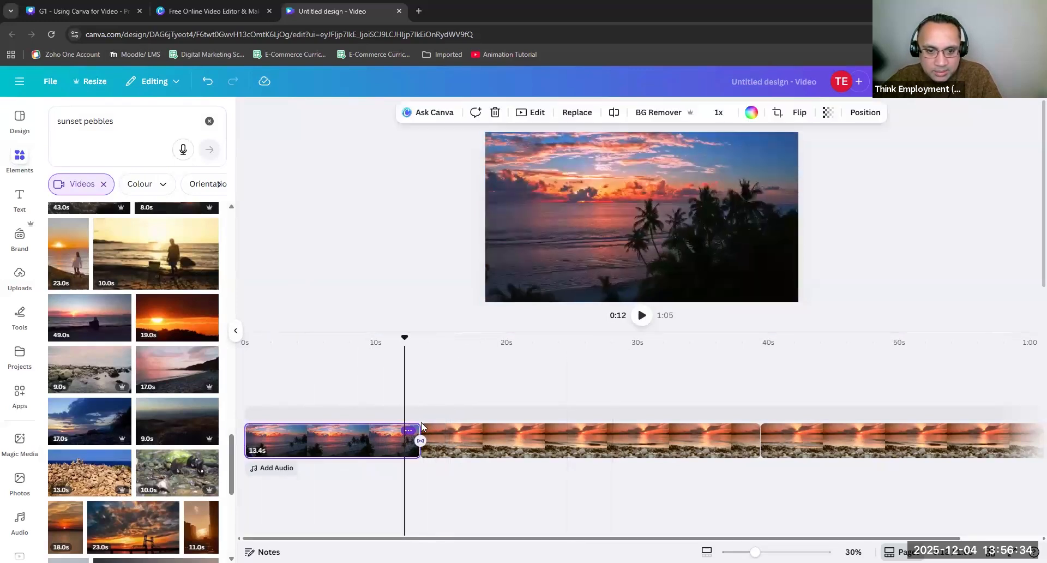
click(409, 430)
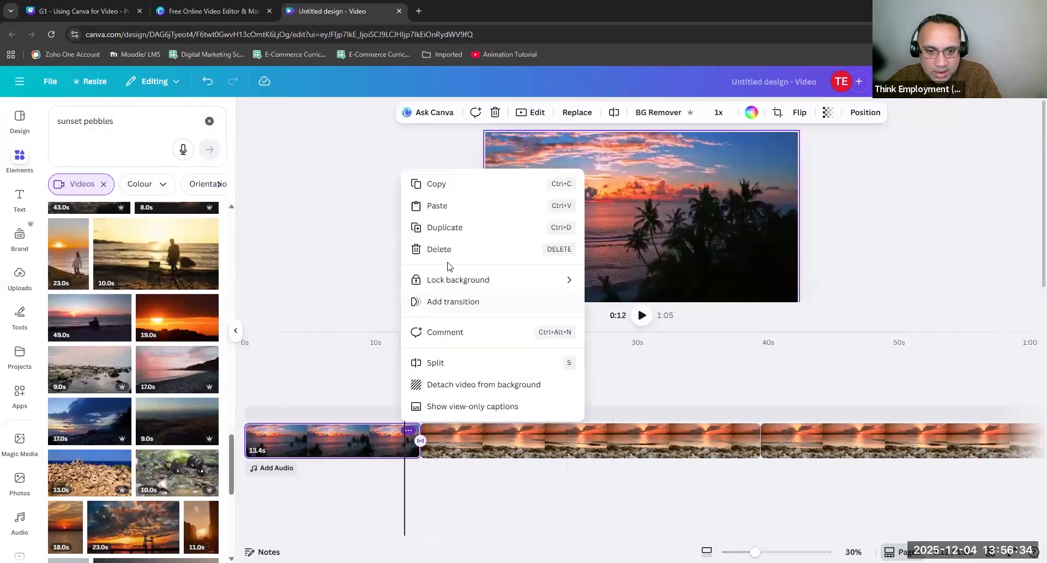
click(459, 332)
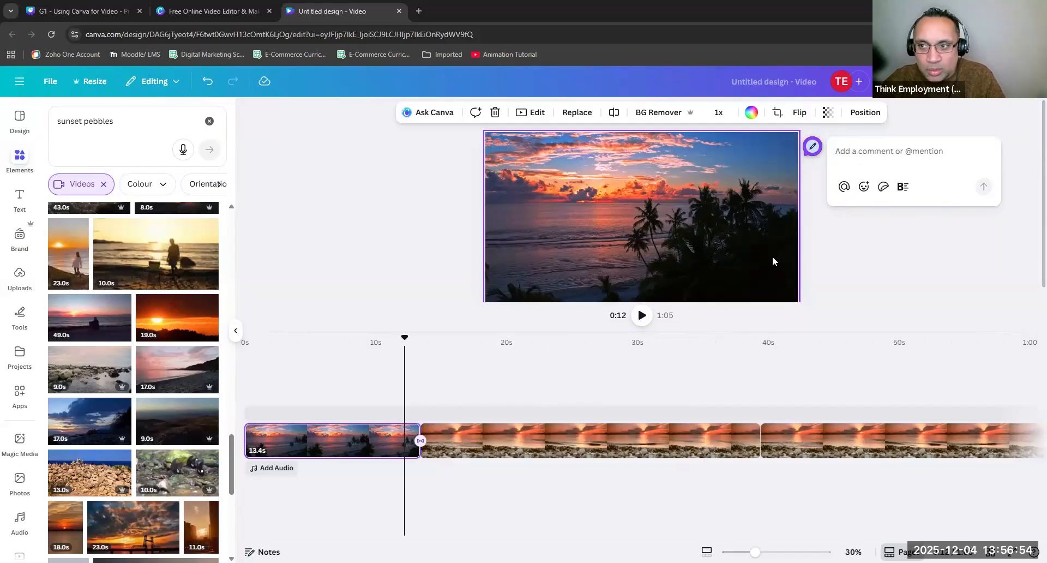
click(828, 266)
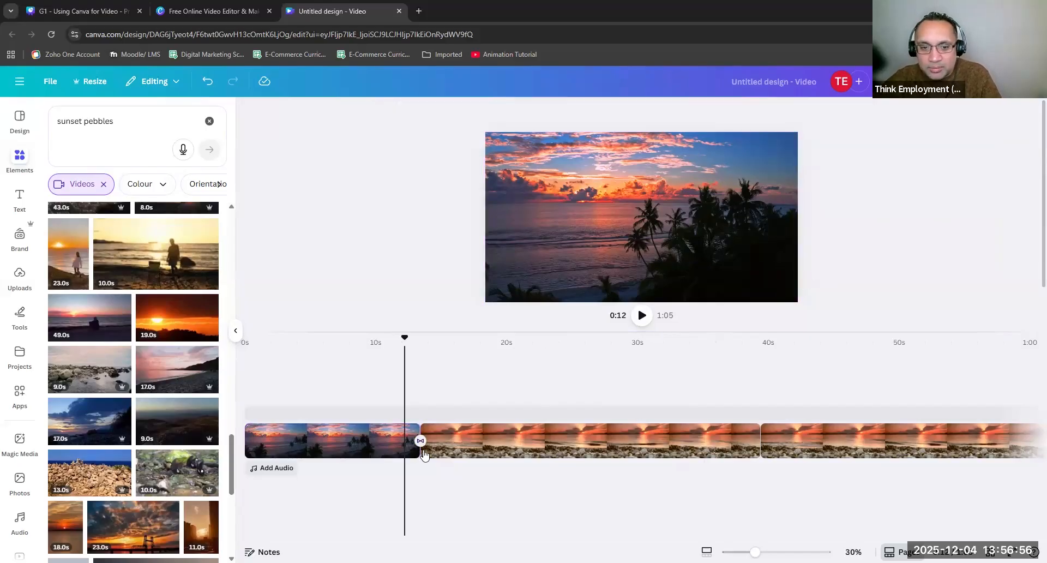
click(384, 448)
click(543, 431)
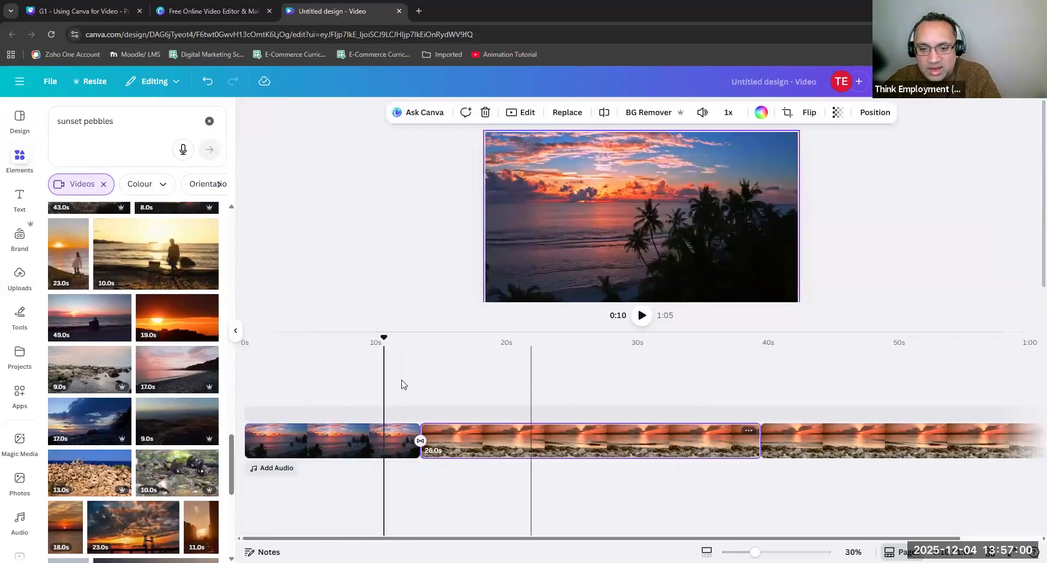
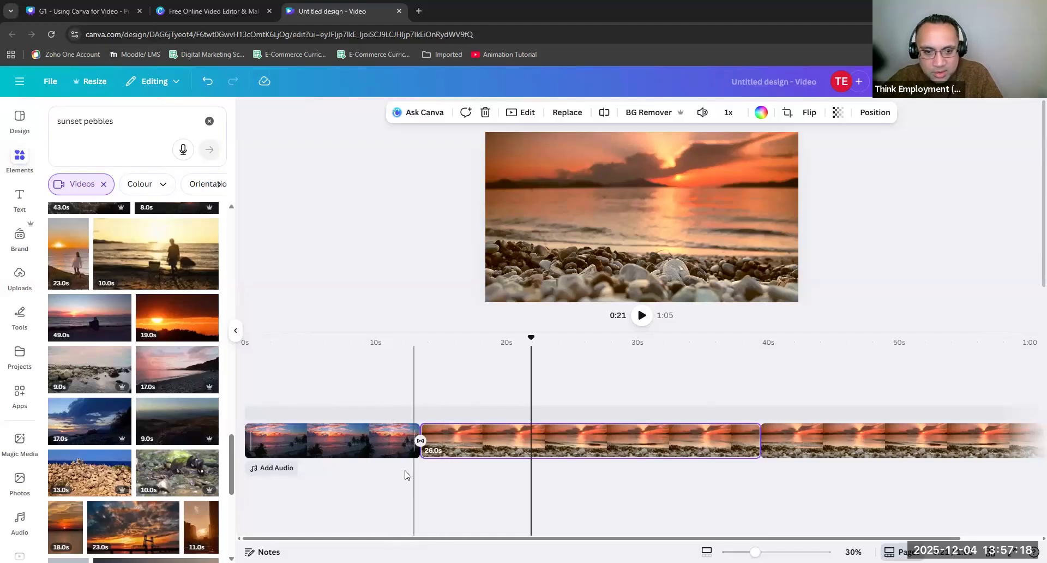
Select the first palm-tree sunset clip and scrub through it to find a cut point.
click(405, 434)
right_click(410, 433)
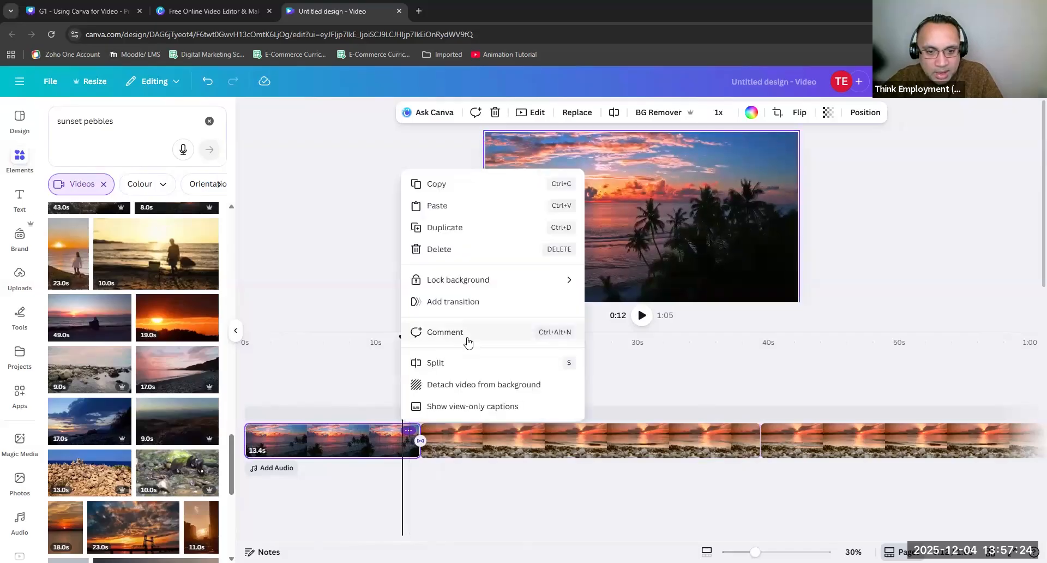
click(343, 367)
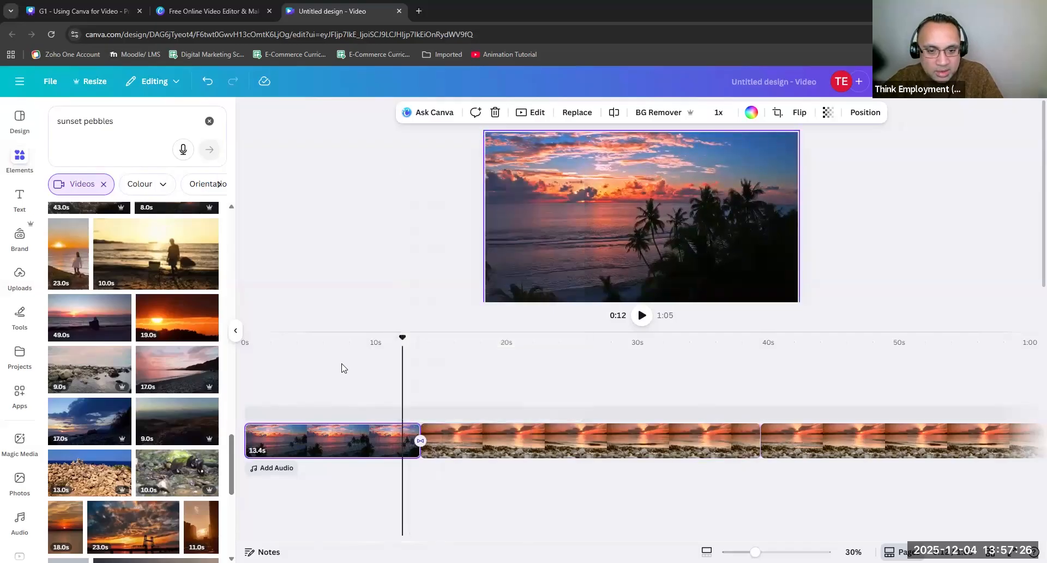
drag(387, 342, 418, 367)
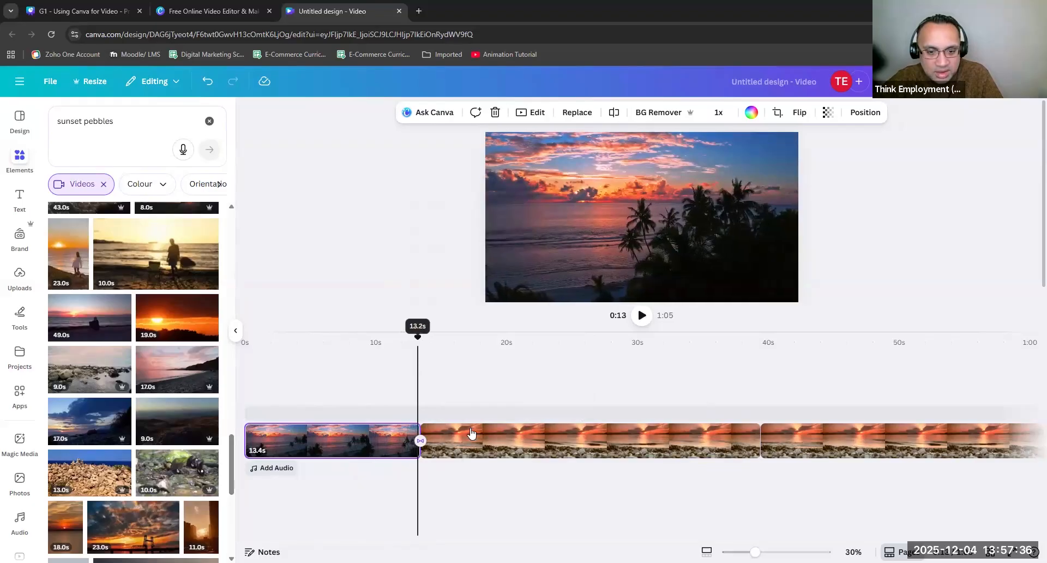
Place the playhead at about 12.2 seconds and open the first clip's options menu.
drag(473, 432, 437, 449)
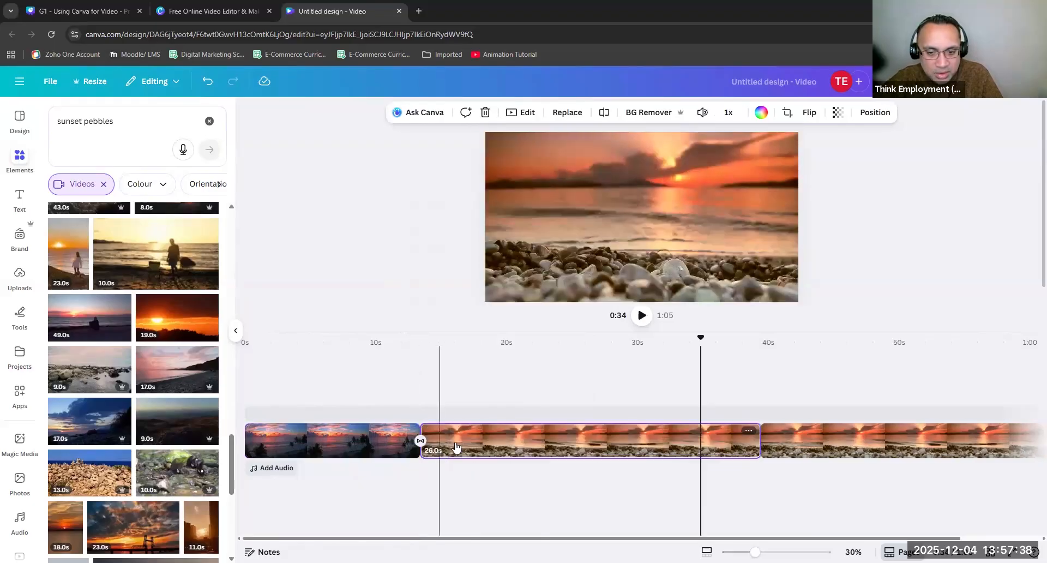
click(457, 448)
click(416, 339)
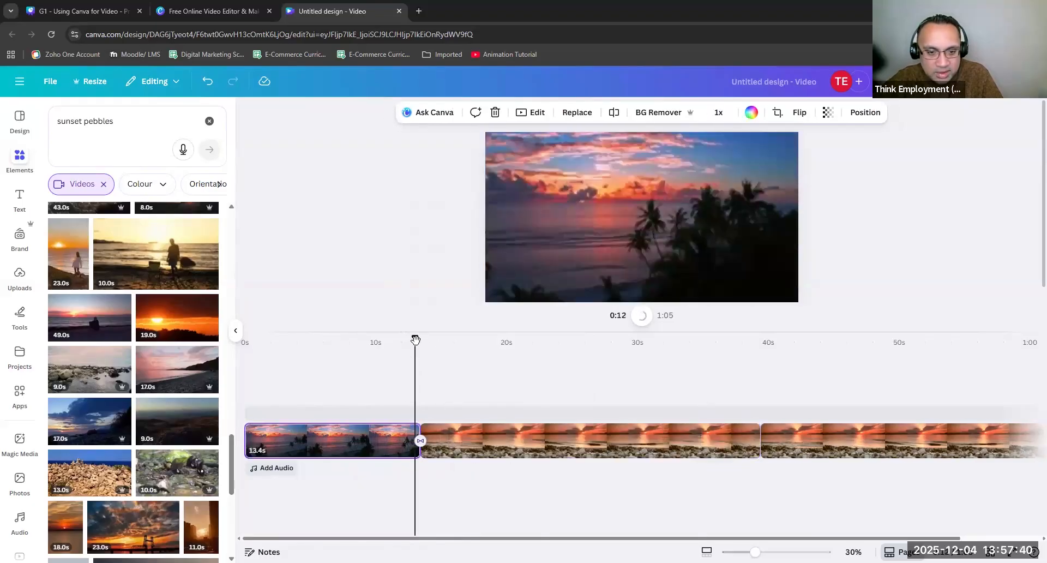
drag(416, 340, 416, 346)
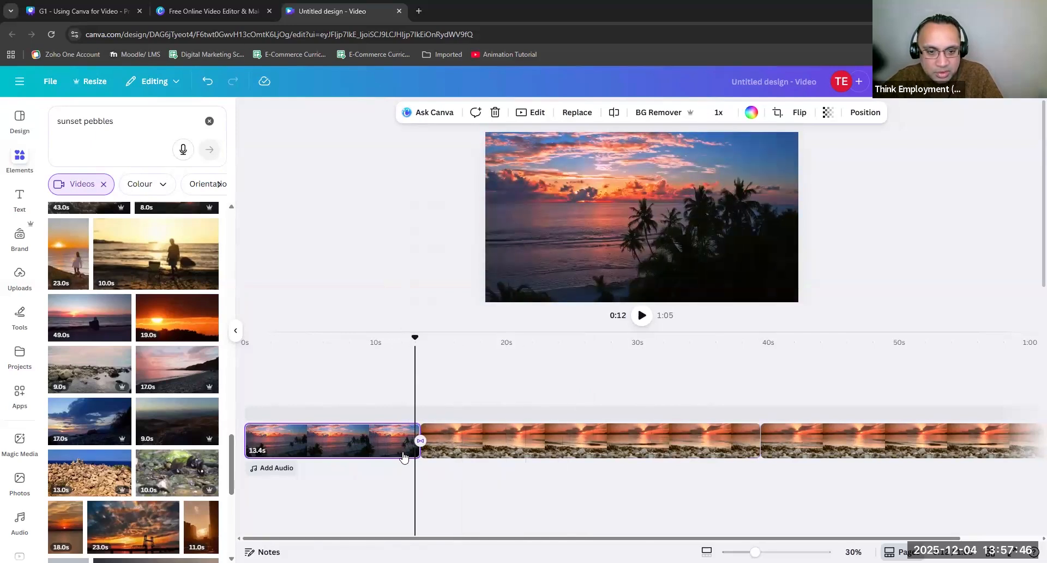
click(410, 435)
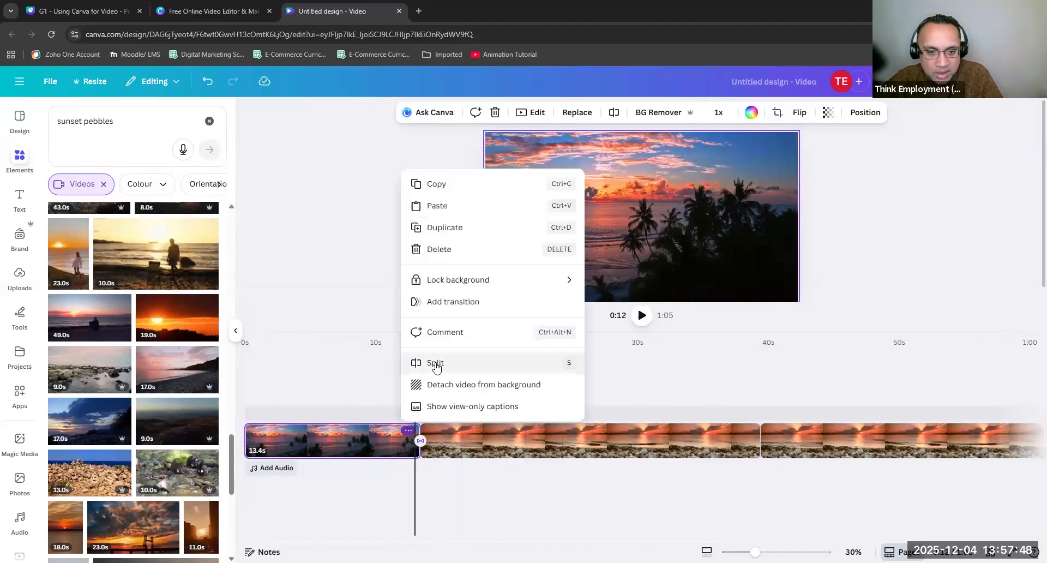
Split the palm-tree clip at the playhead so it ends at 13.0 seconds.
click(435, 364)
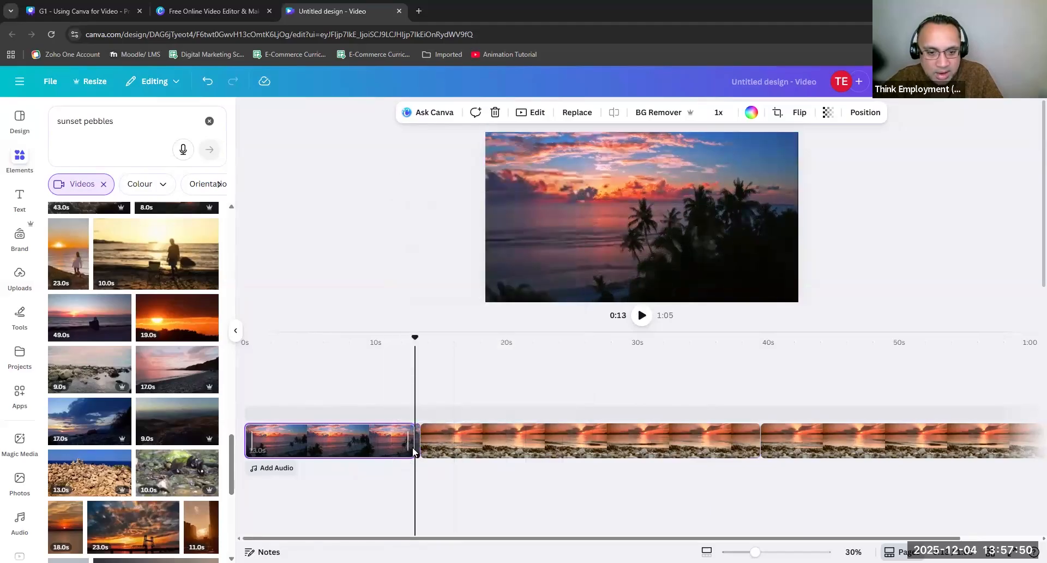
mouse_move(415, 454)
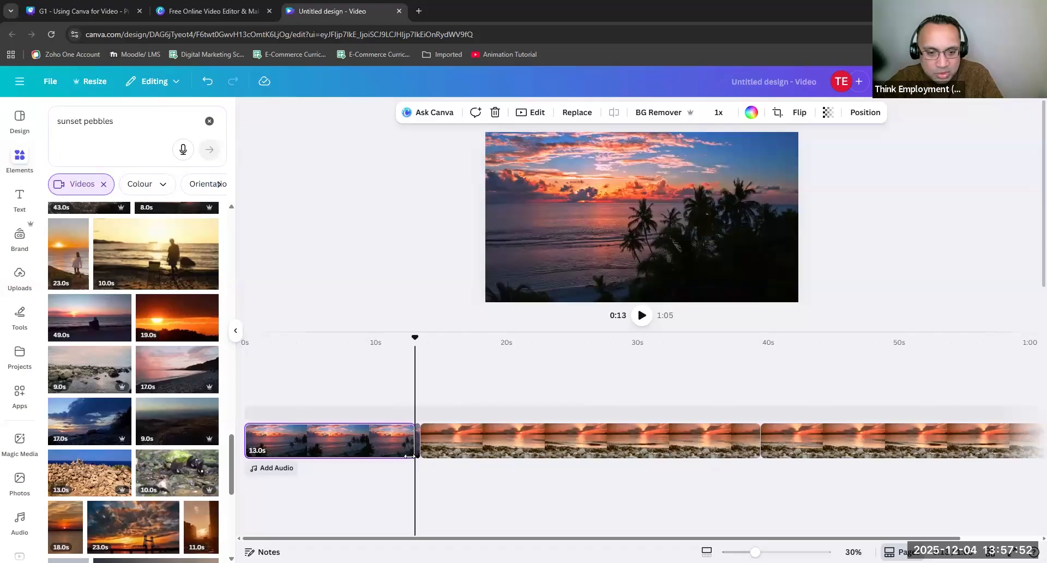
click(417, 451)
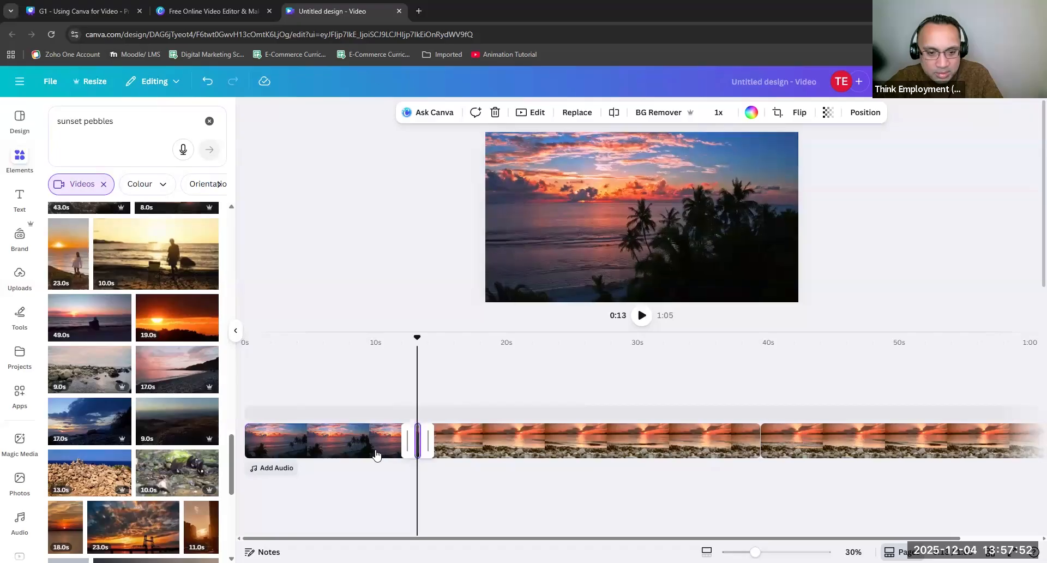
click(416, 452)
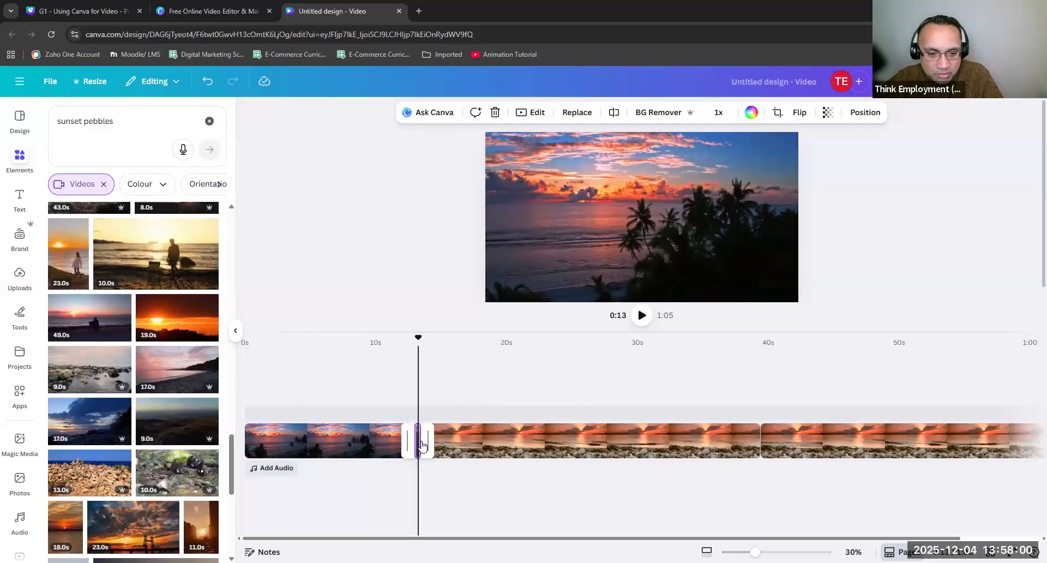
Check the cut at the clip junction near 13.1 seconds, then select the 26.0s pebbles clip.
click(357, 452)
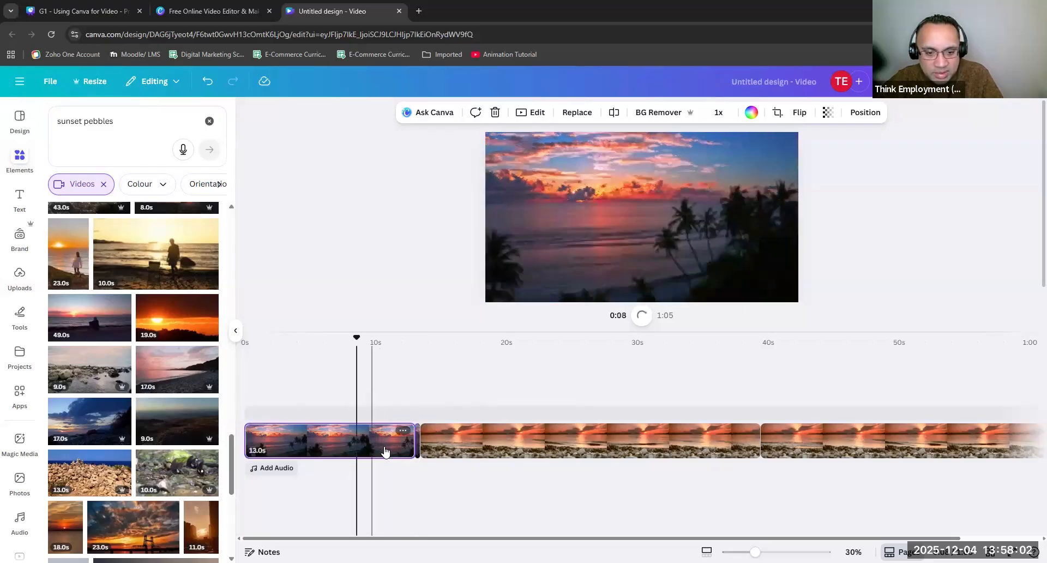
click(416, 450)
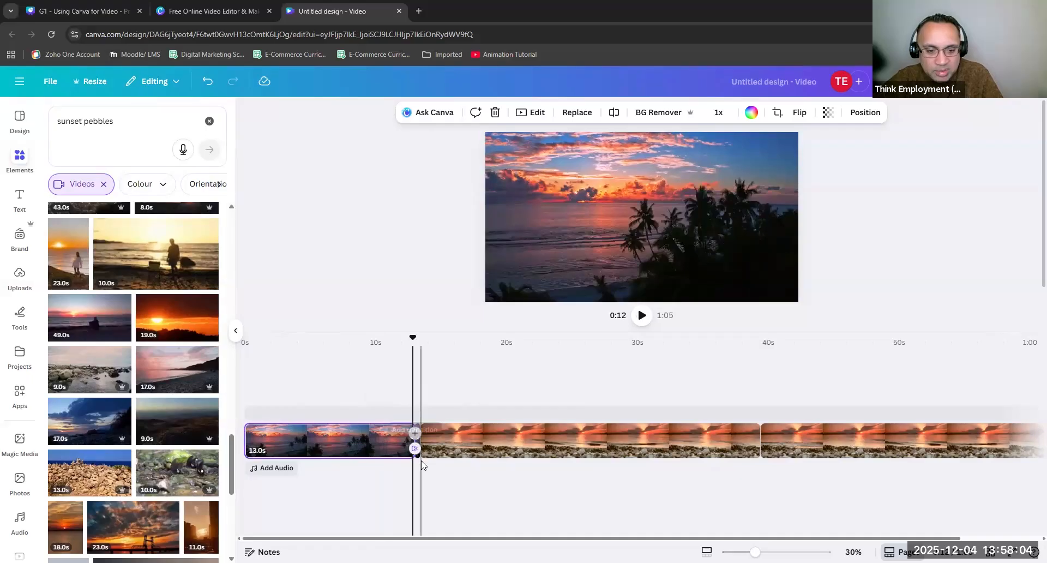
click(417, 457)
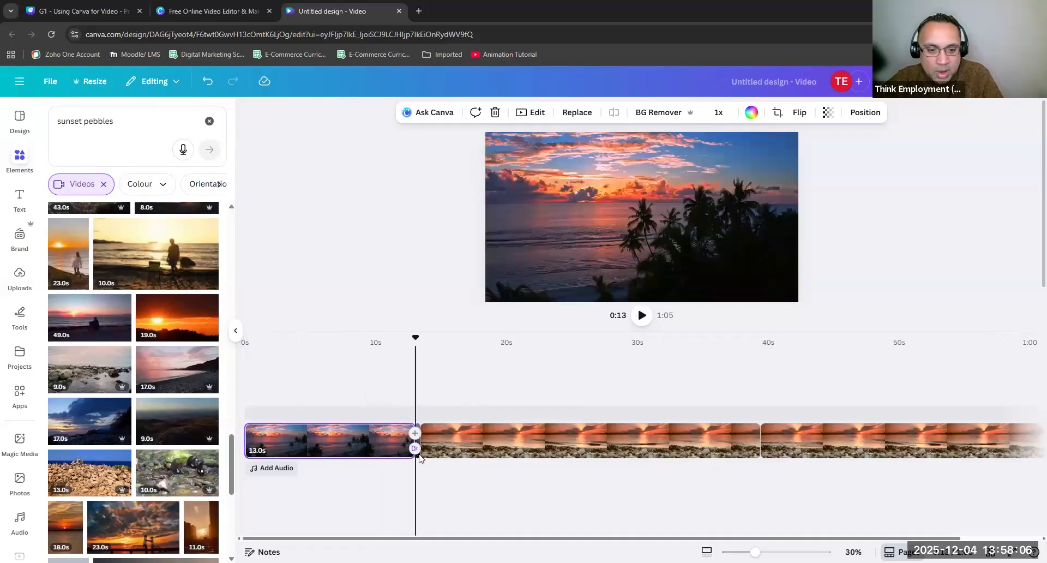
drag(416, 335, 421, 352)
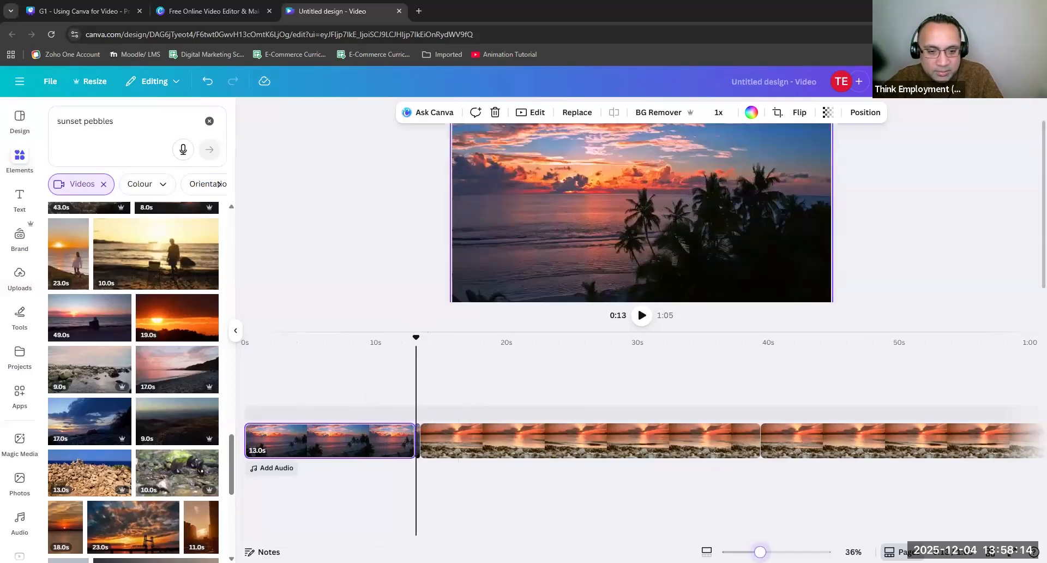
click(723, 521)
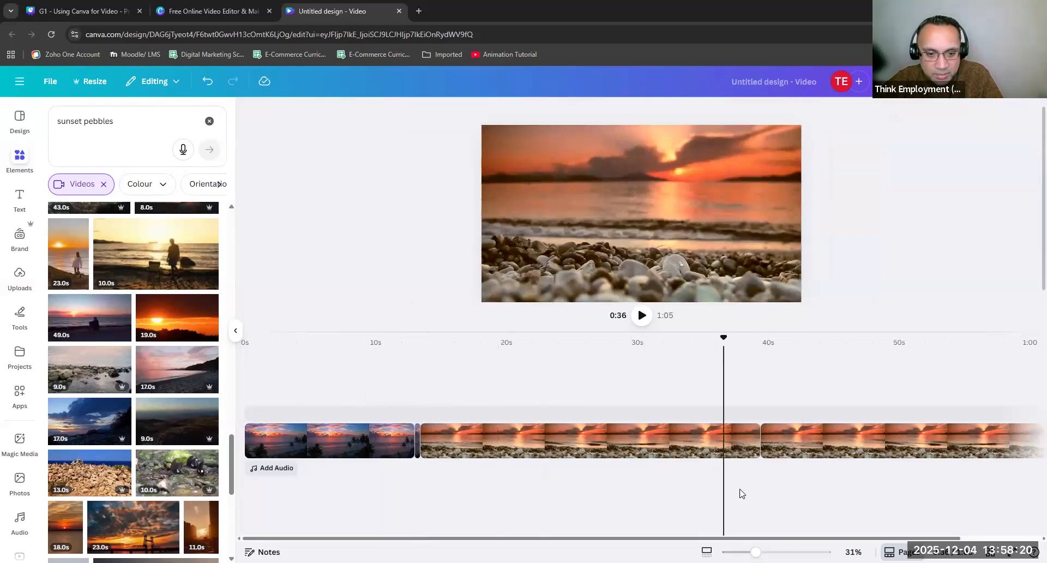
click(491, 443)
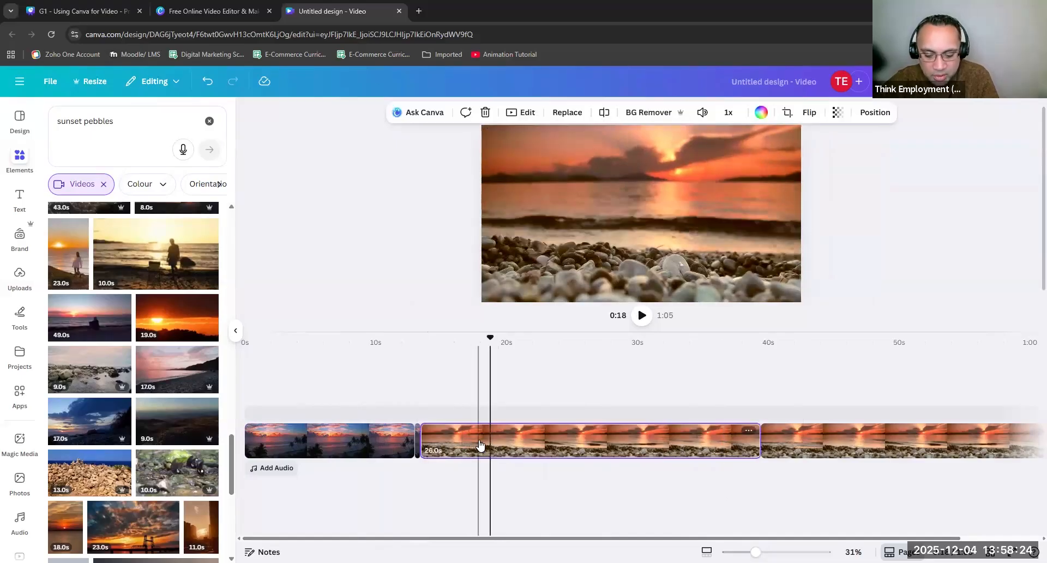
Delete the pebbles clip and the remaining sunset clip from the timeline.
key(Delete)
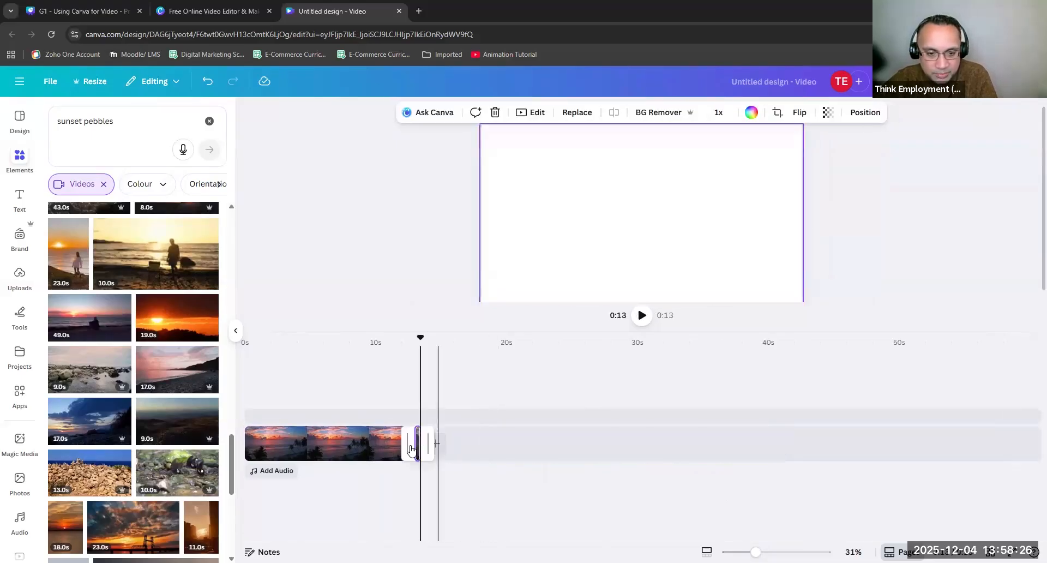
key(Delete)
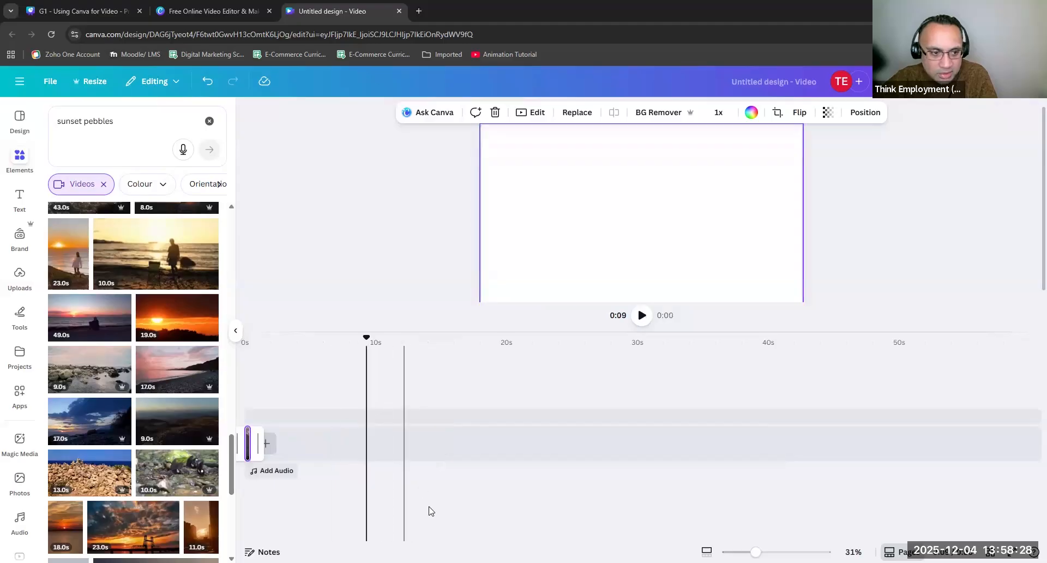
scroll(162, 398, down, 5)
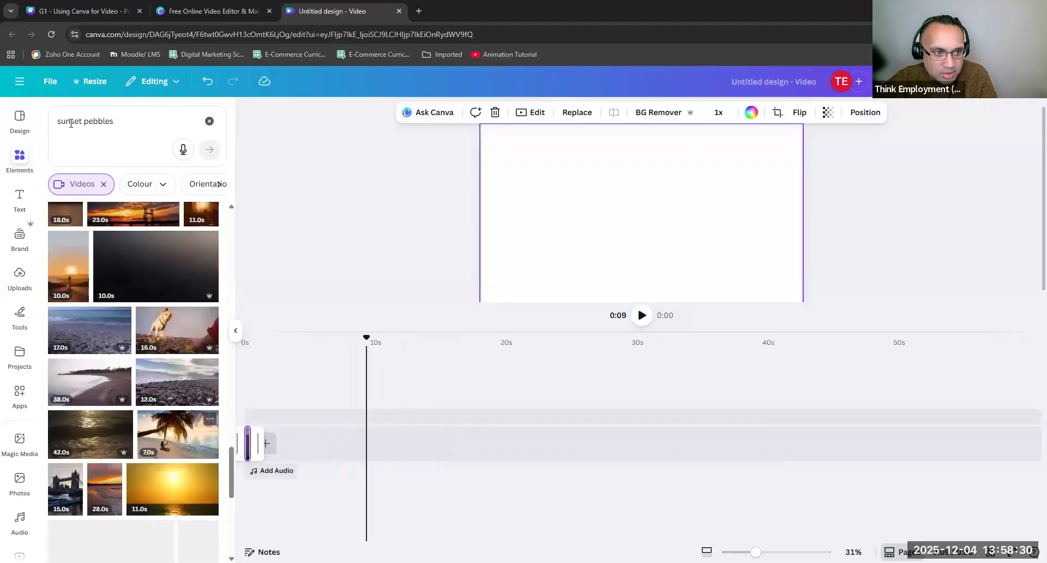
Replace the sunset pebbles search with 'people' and browse the Videos results.
click(210, 121)
click(145, 124)
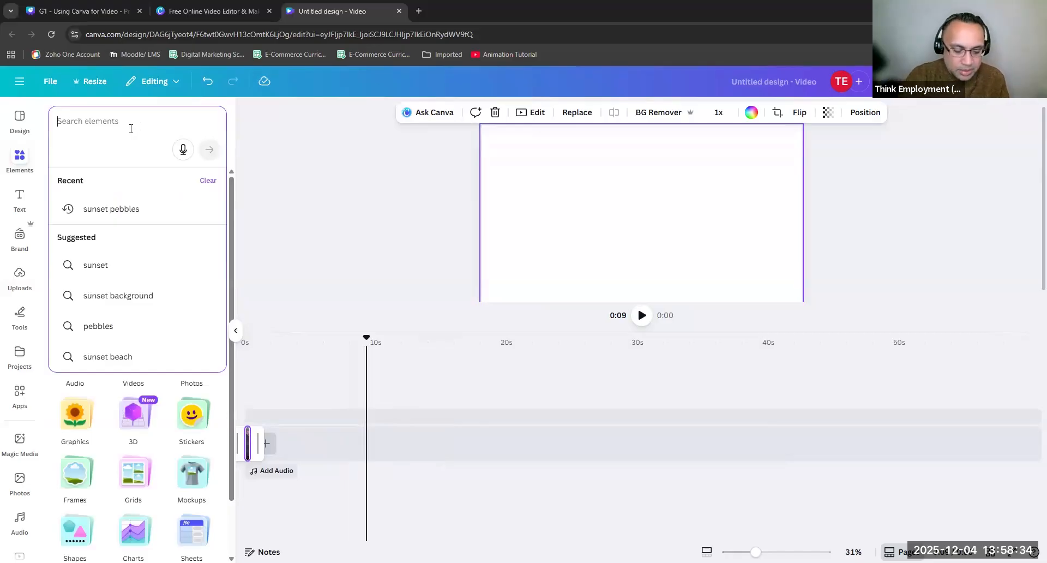
text(people)
key(Return)
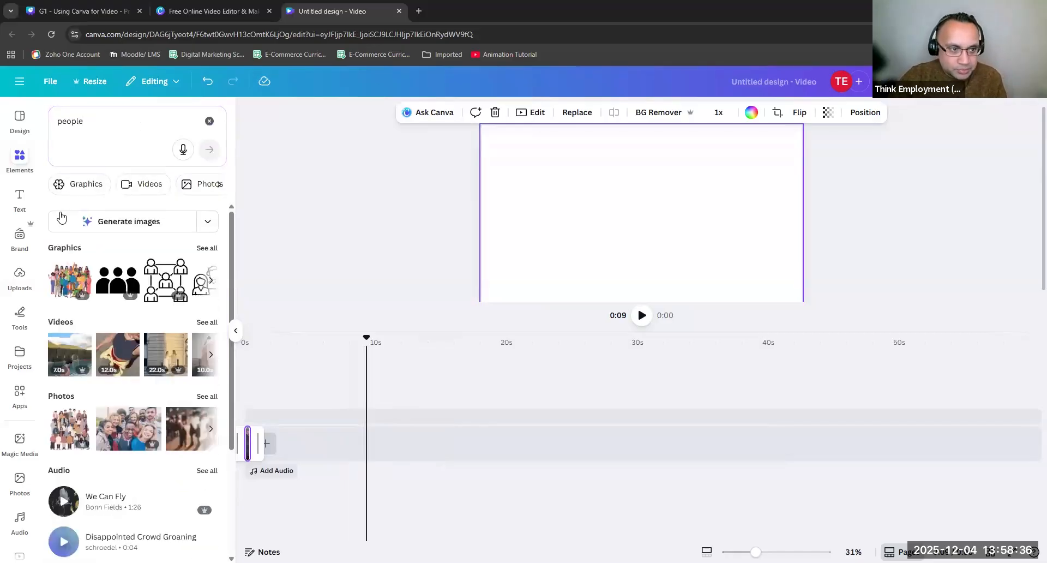
click(158, 185)
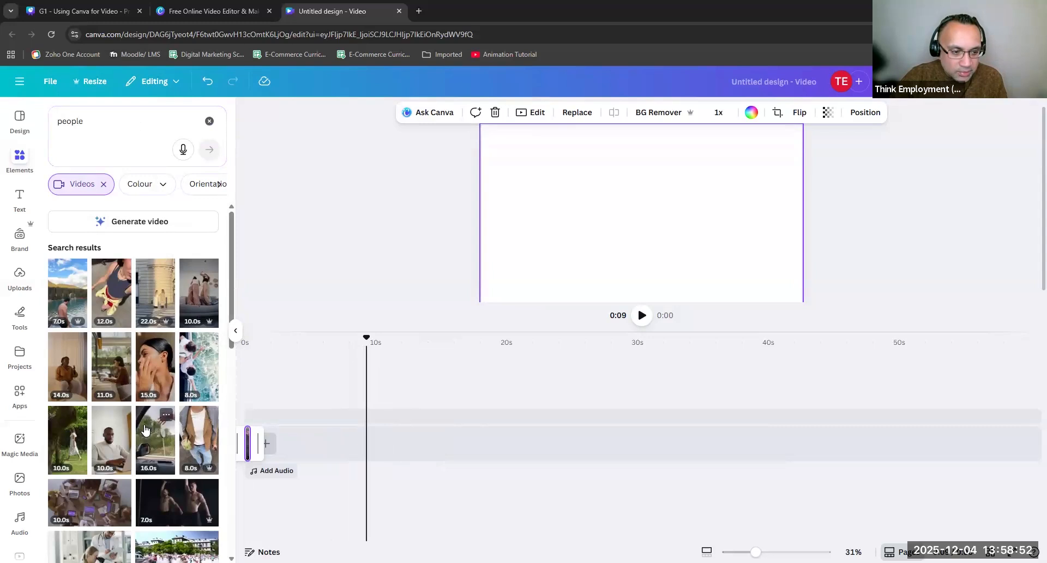
scroll(145, 430, down, 1)
scroll(145, 430, down, 1)
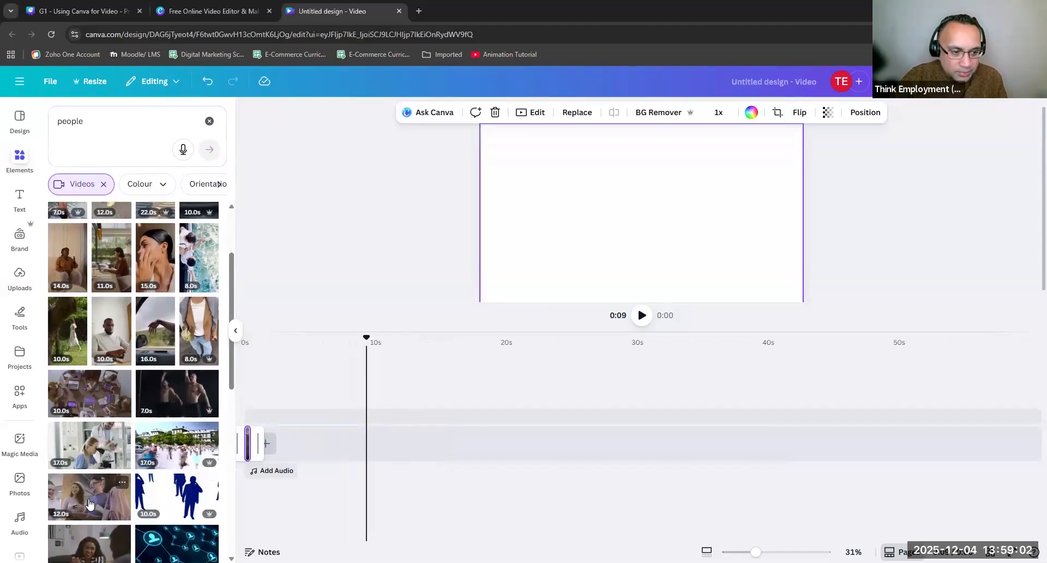
scroll(93, 494, down, 3)
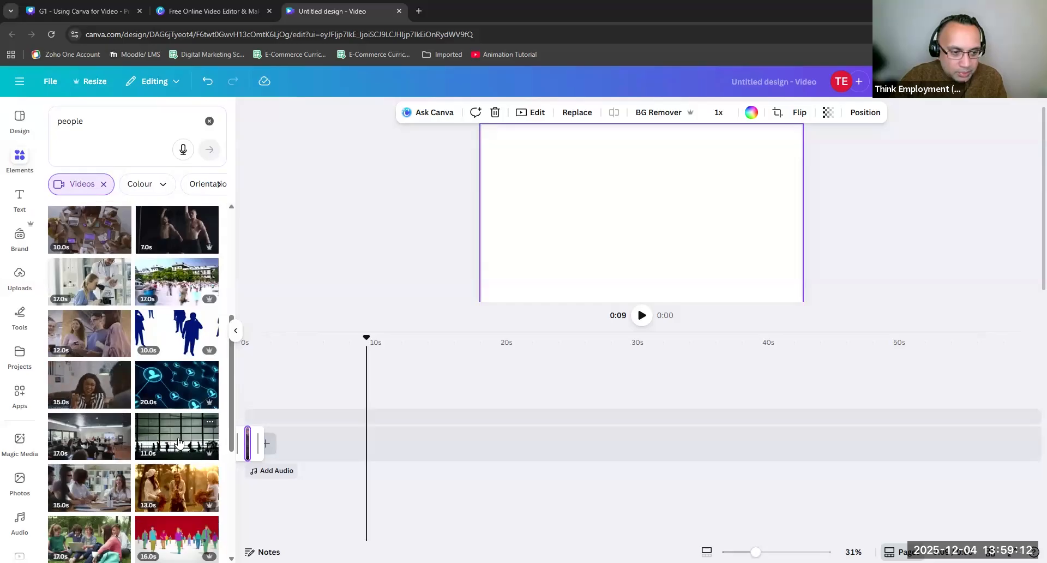
Add the 11-second silhouette crowd video and split it into two parts at the playhead.
drag(315, 437, 315, 438)
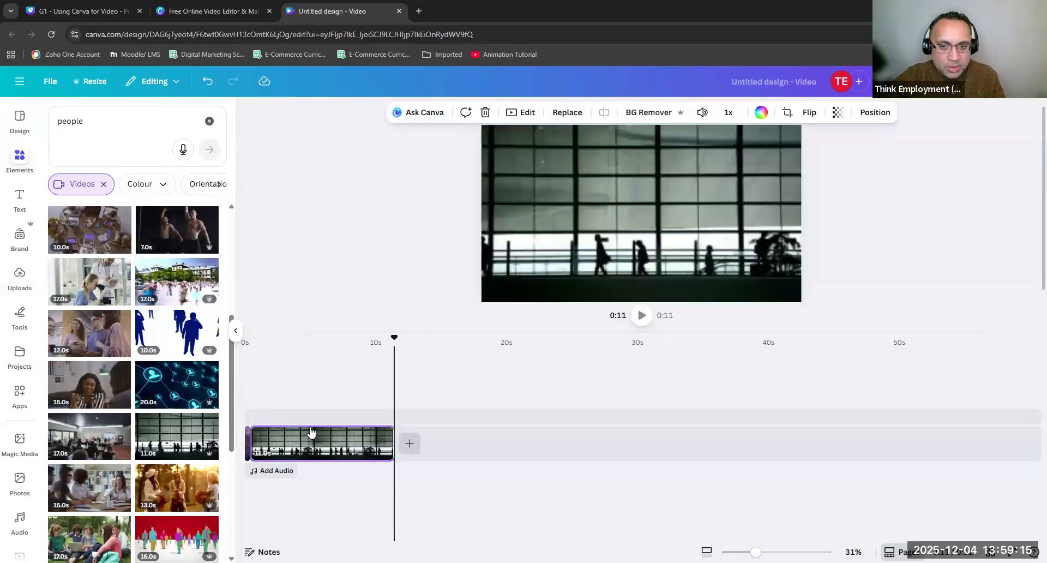
click(264, 341)
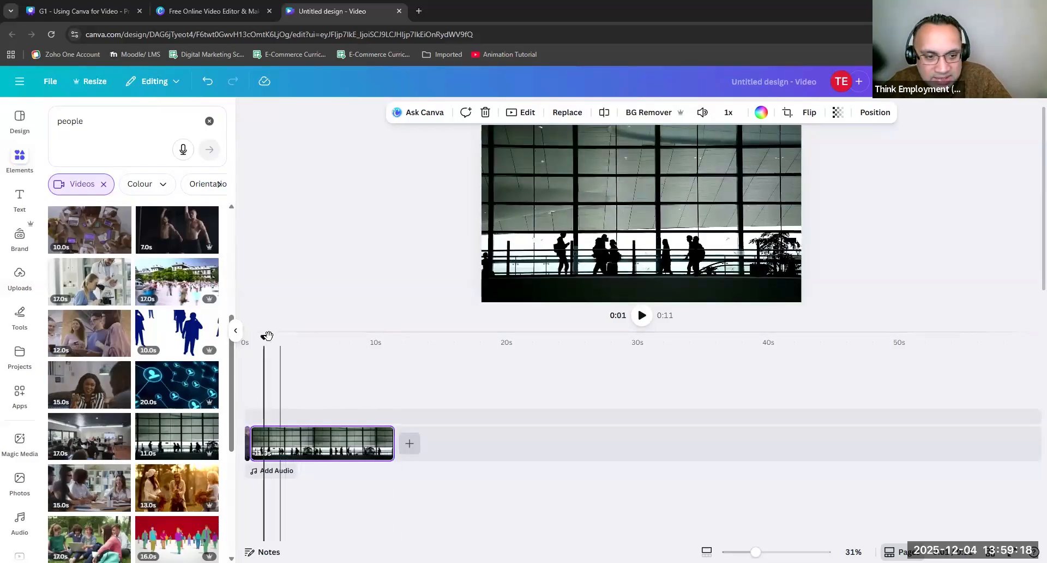
drag(264, 340, 313, 338)
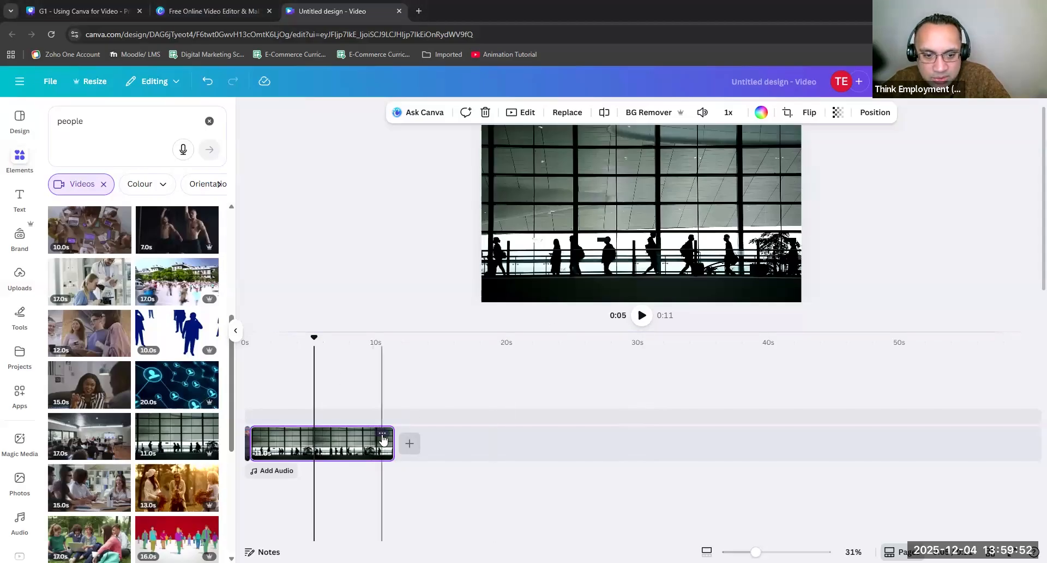
click(382, 435)
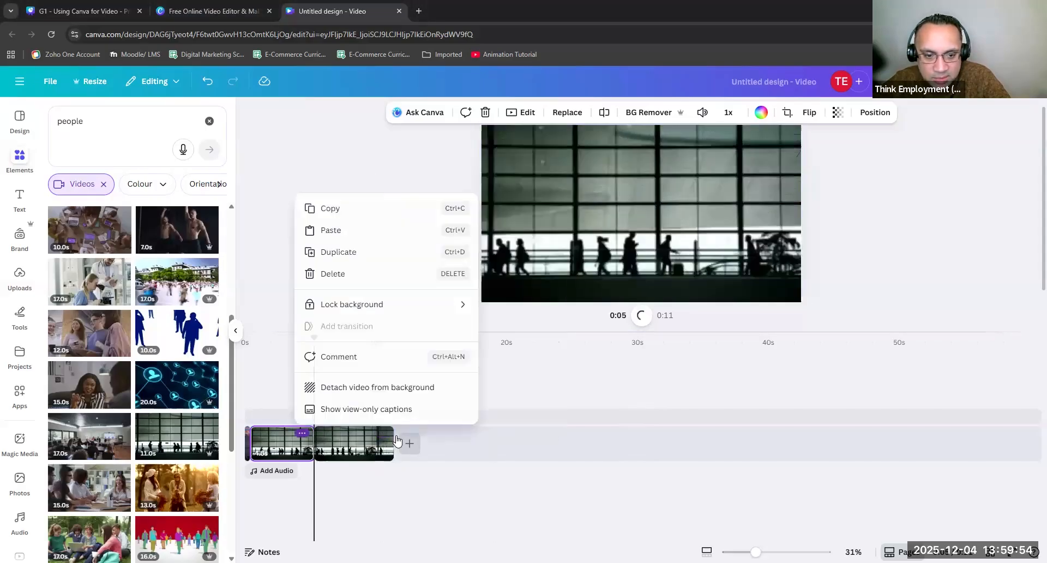
click(397, 371)
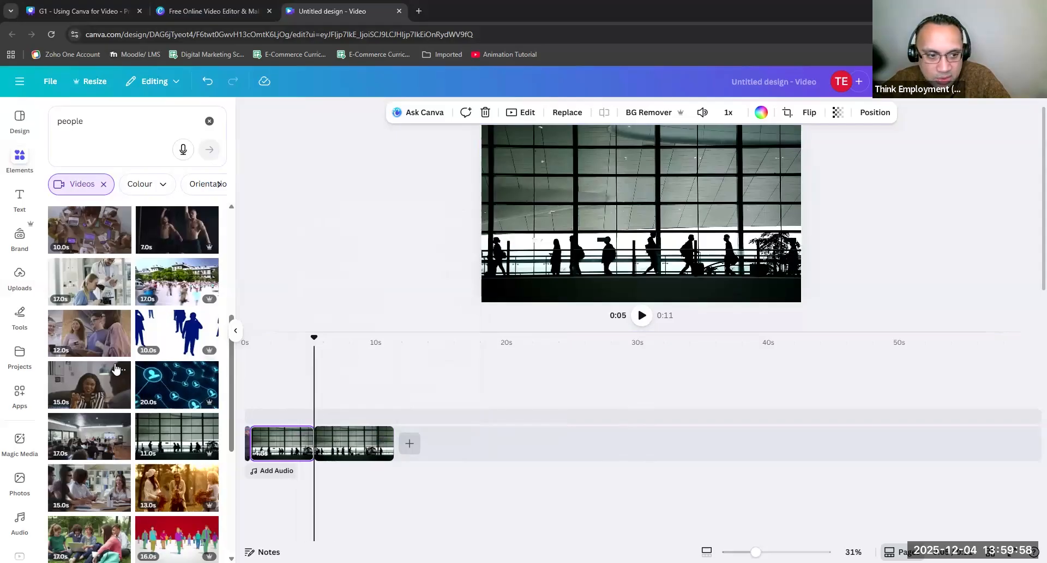
scroll(156, 480, down, 3)
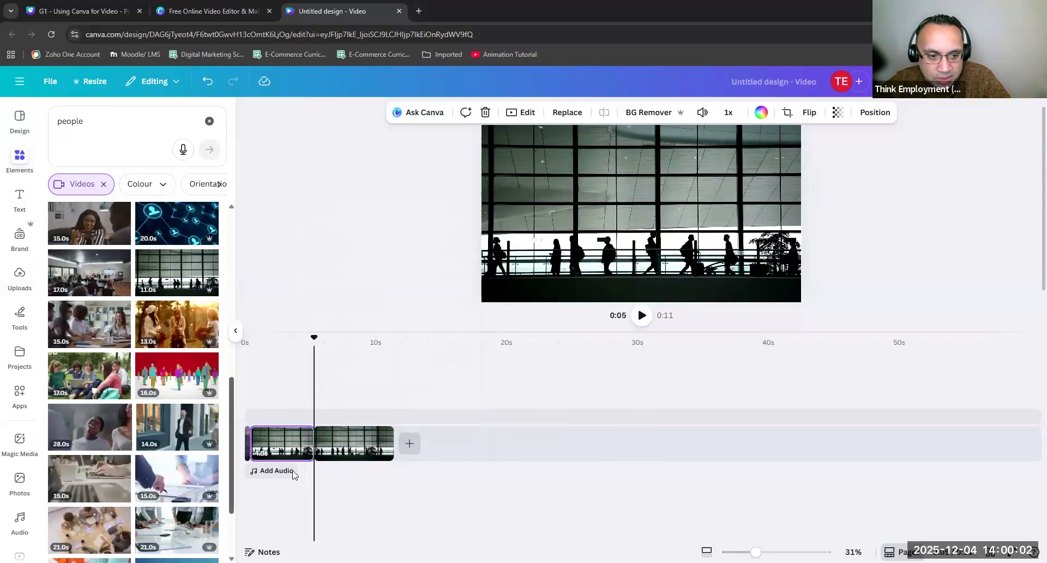
Search stock videos for 'office' and add the 17-second lounge chairs clip.
click(105, 115)
text(o)
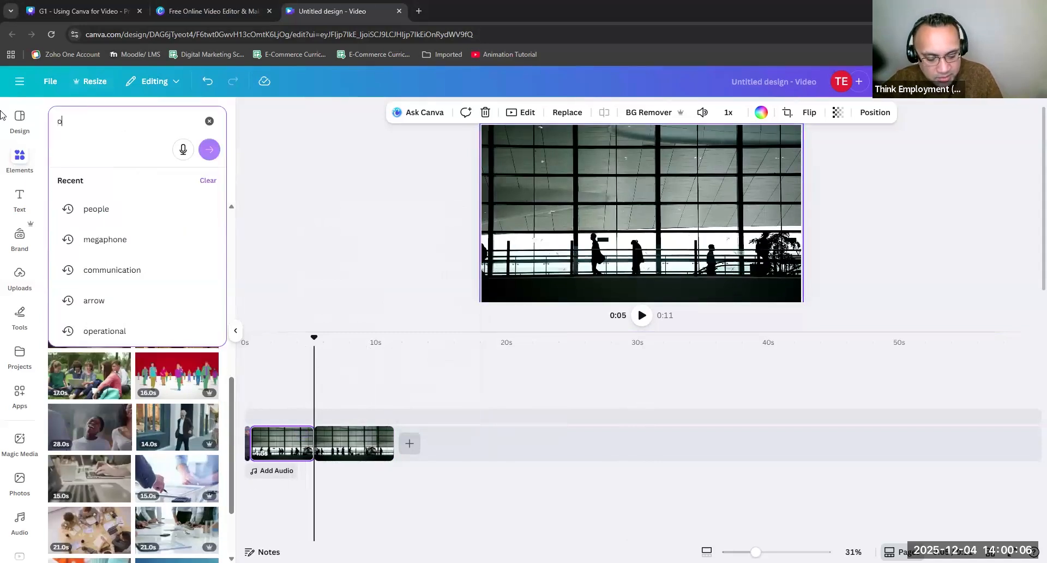
text(ffice lounge)
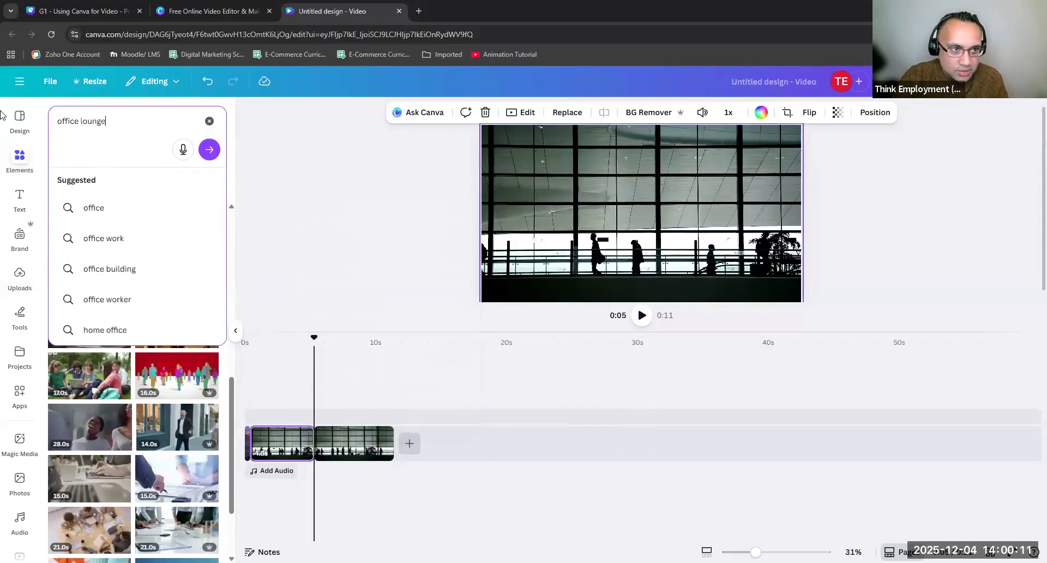
key(Return)
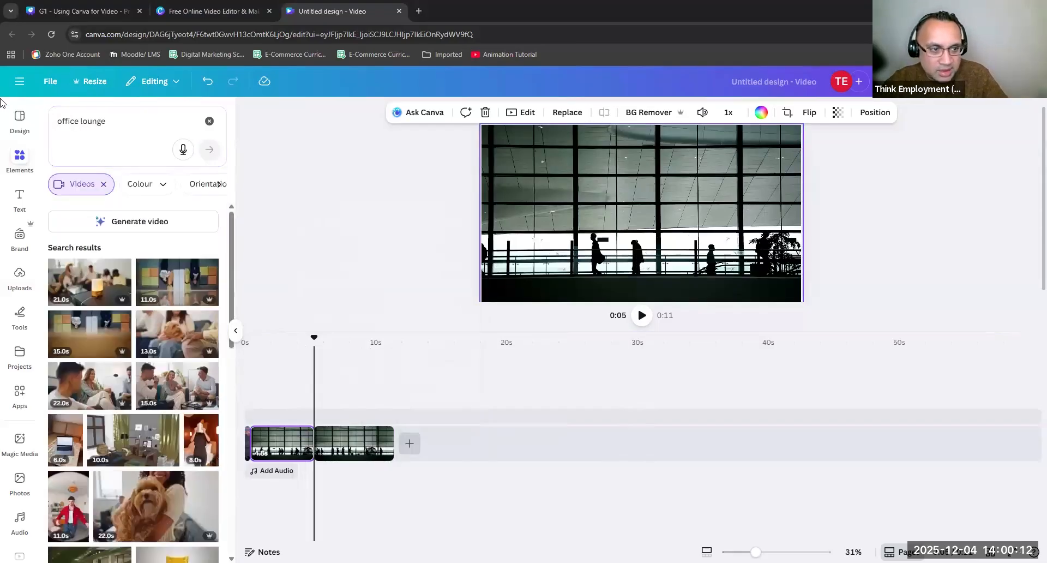
scroll(131, 446, down, 4)
scroll(122, 433, down, 1)
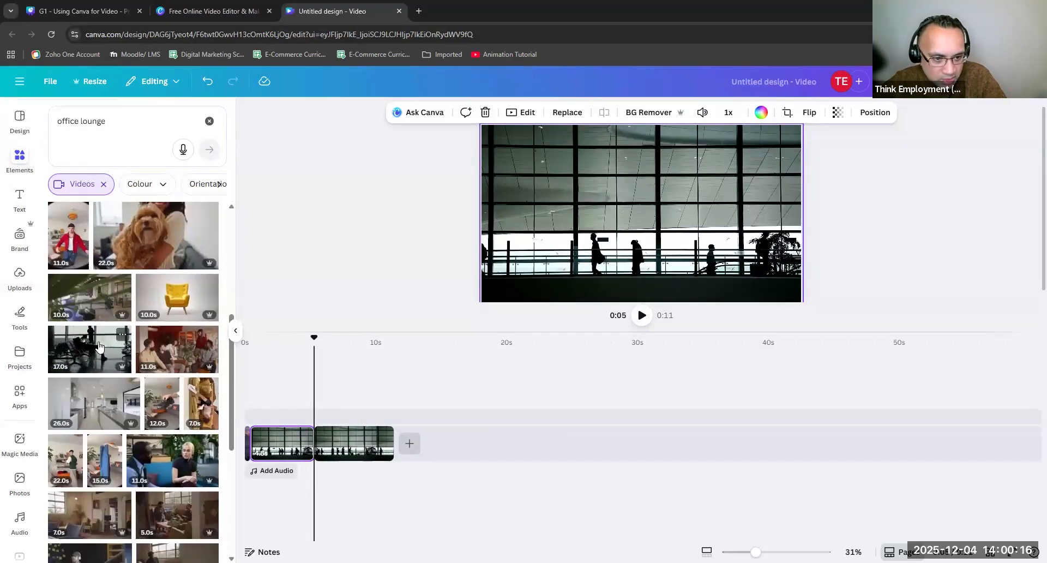
drag(368, 402, 458, 464)
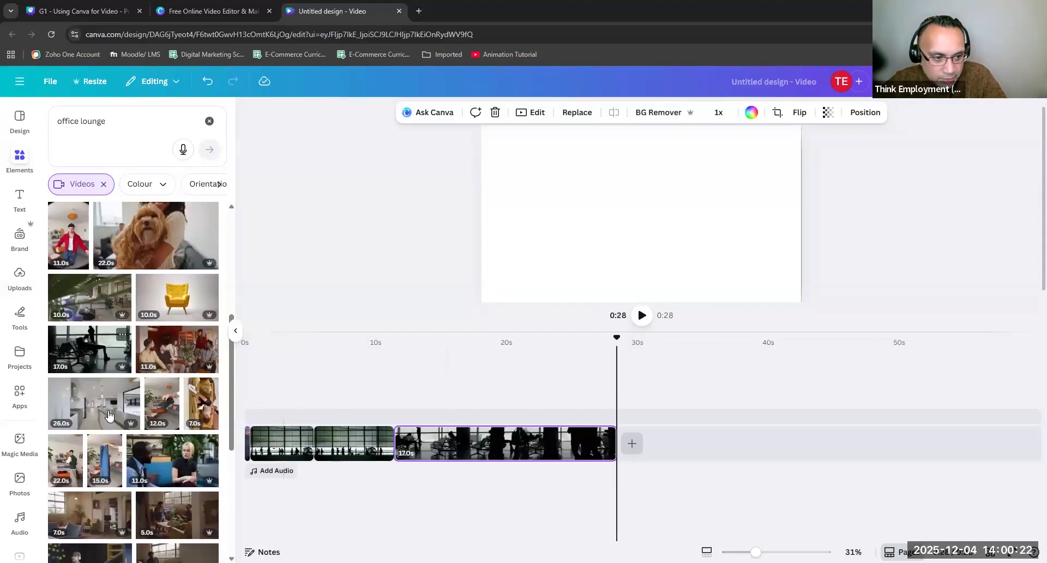
Add the 15-second café meeting clip to the video.
scroll(128, 454, down, 5)
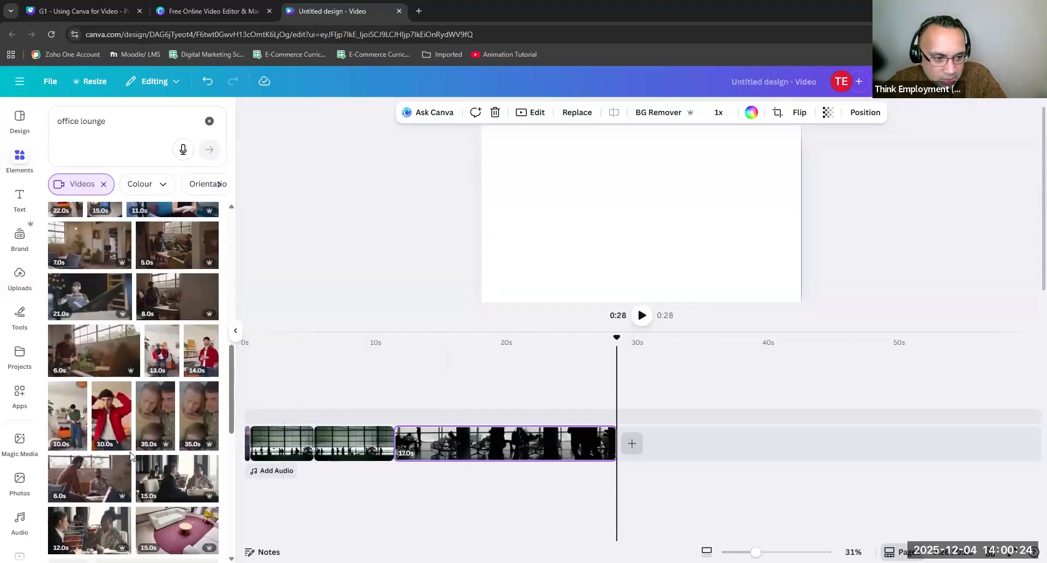
scroll(131, 455, down, 1)
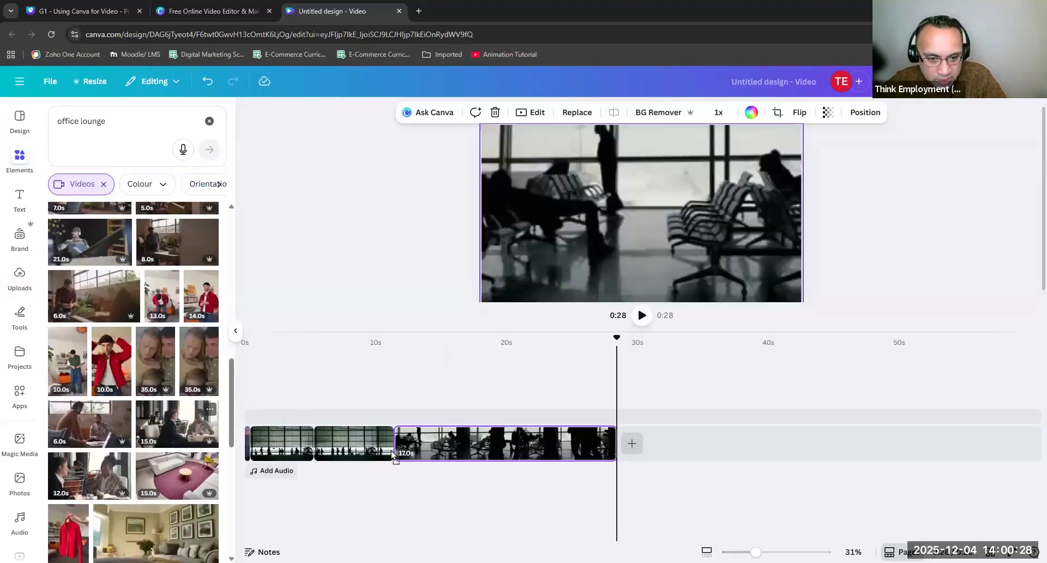
drag(393, 453, 391, 453)
drag(374, 544, 390, 453)
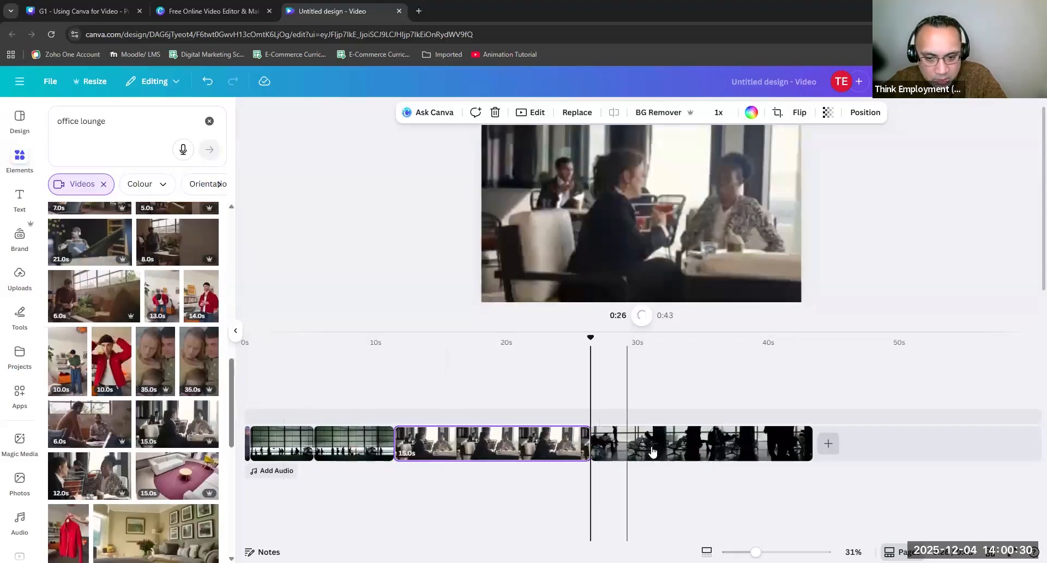
Move the lounge chairs clip into second place and the café clip into third.
click(282, 456)
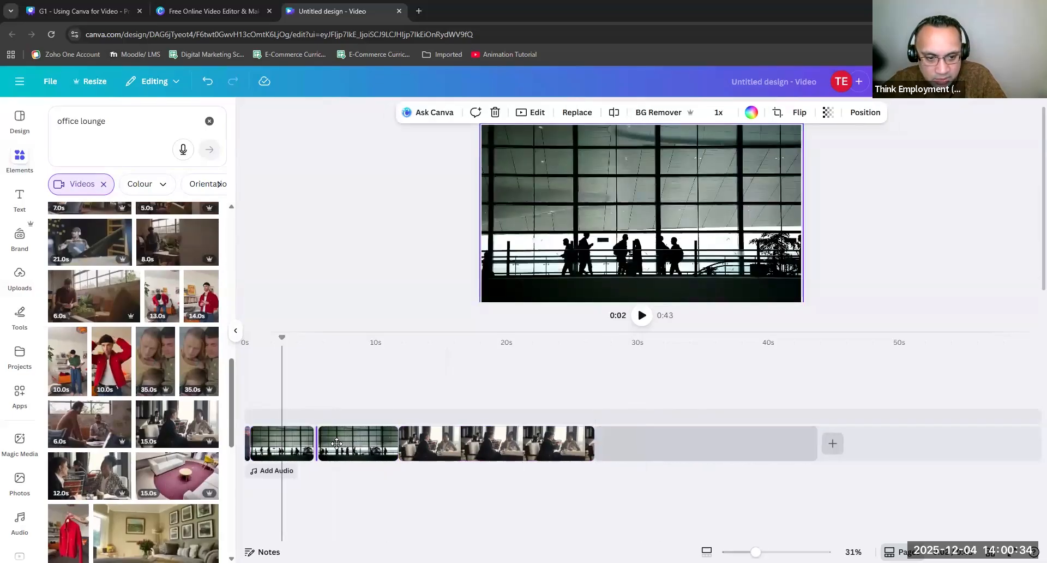
drag(627, 443, 338, 443)
drag(682, 443, 551, 447)
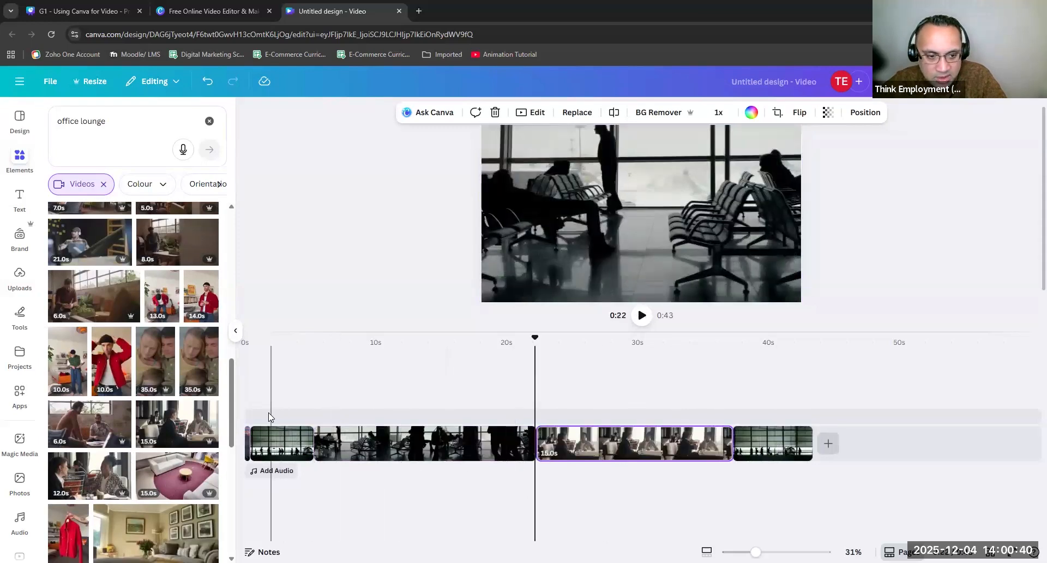
click(264, 434)
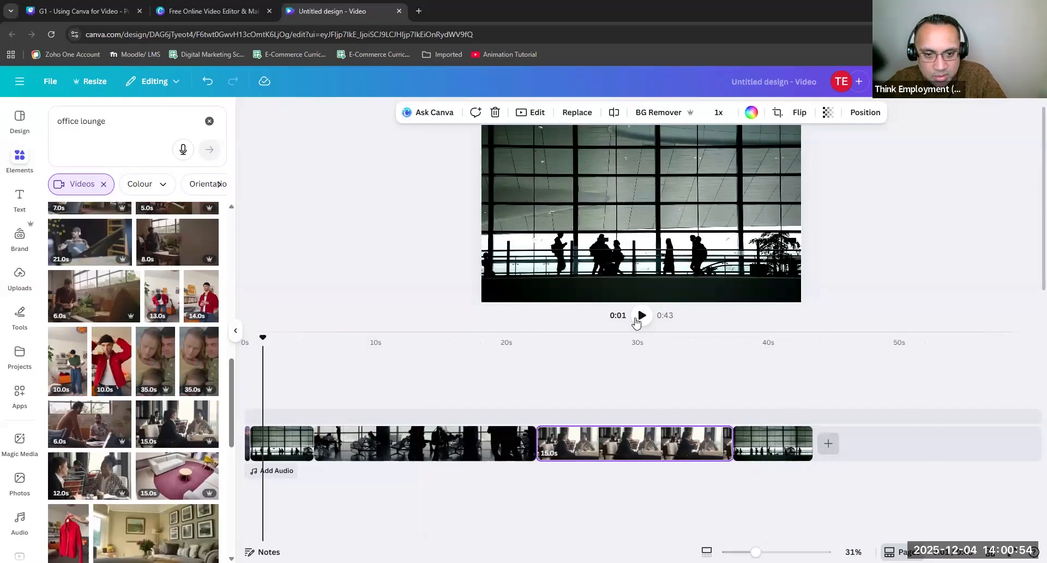
key(space)
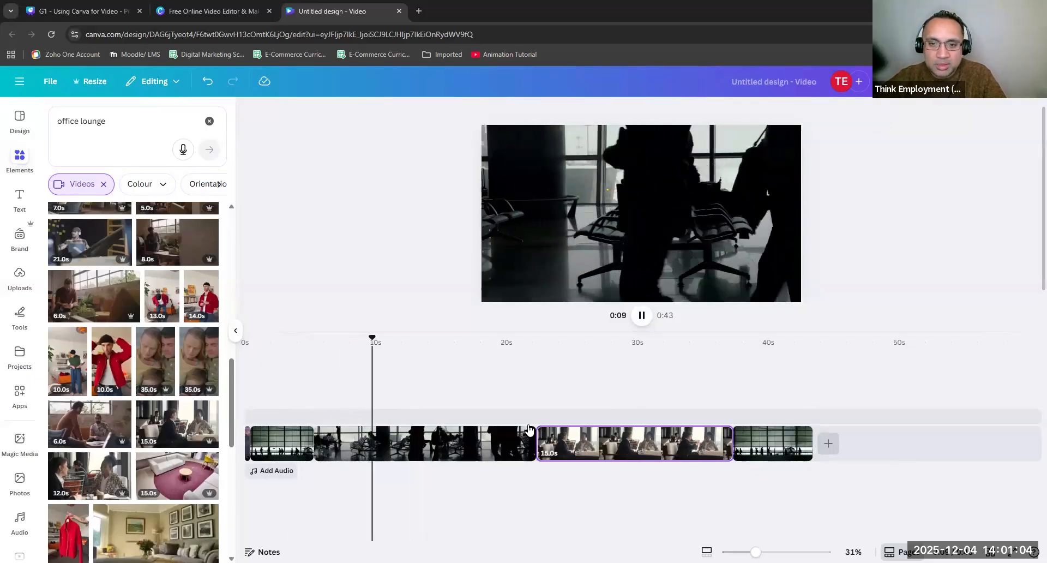
click(527, 453)
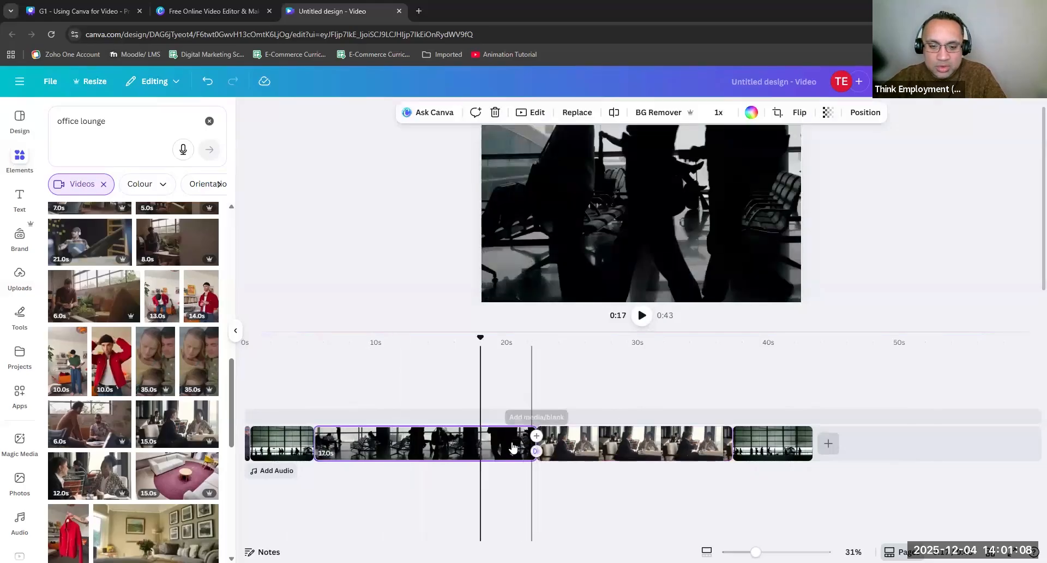
Trim the end off the lounge-chairs clip.
click(512, 444)
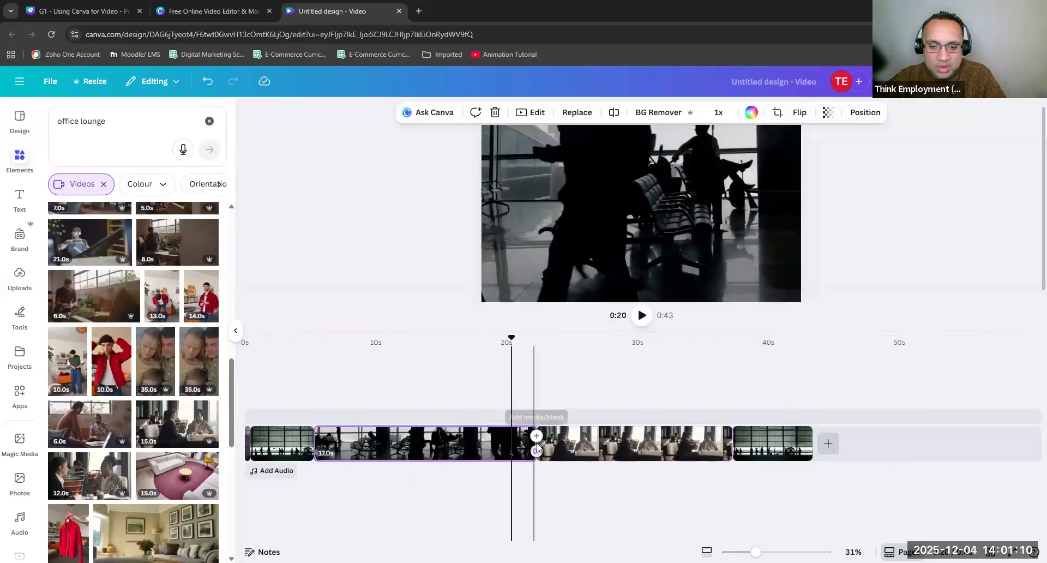
mouse_move(537, 446)
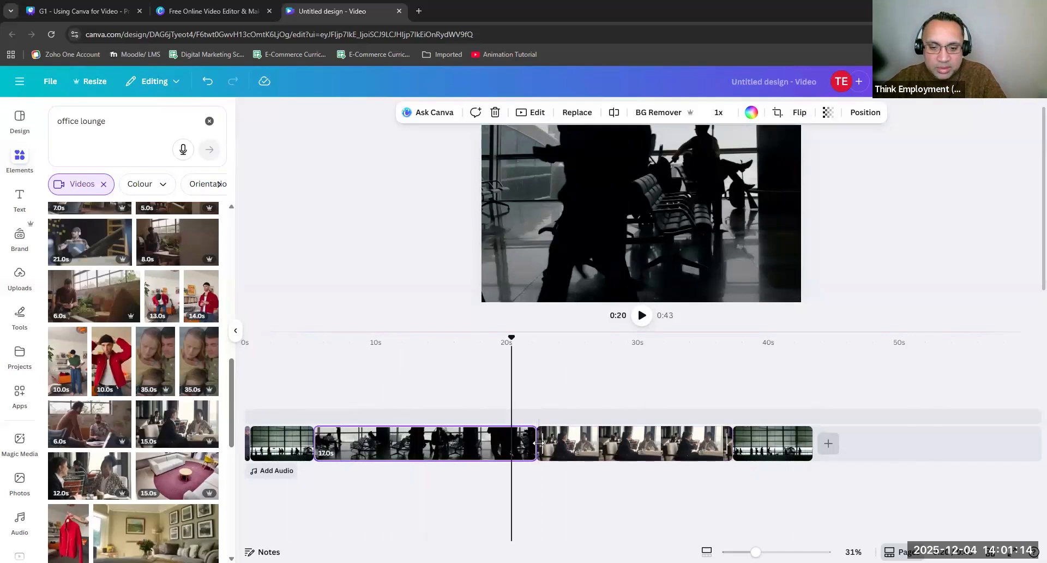
click(530, 440)
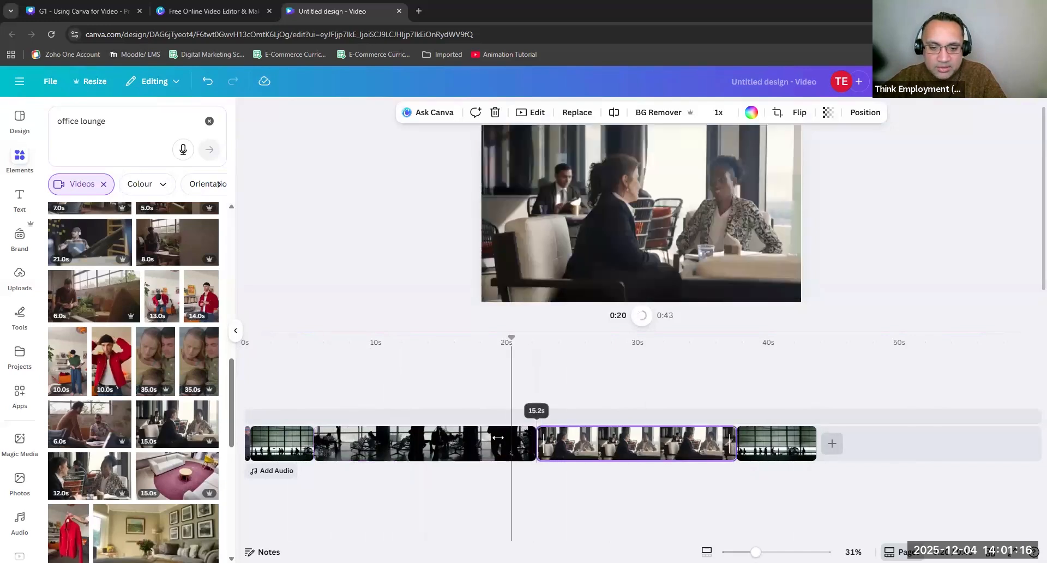
click(522, 447)
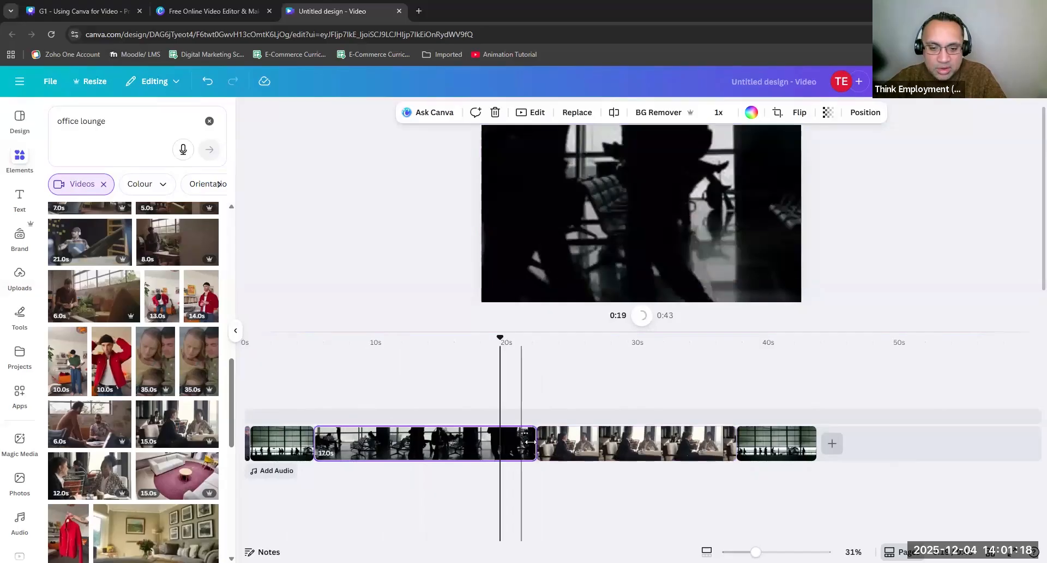
drag(526, 443, 399, 434)
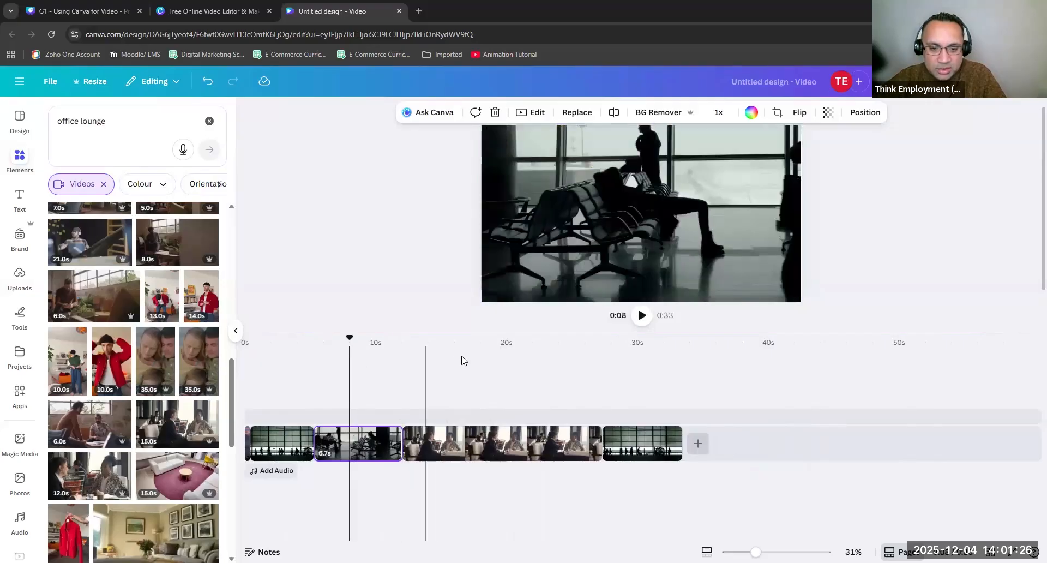
Trim the café clip to 6.1 seconds and shave the lounge-chairs clip a little shorter.
click(520, 450)
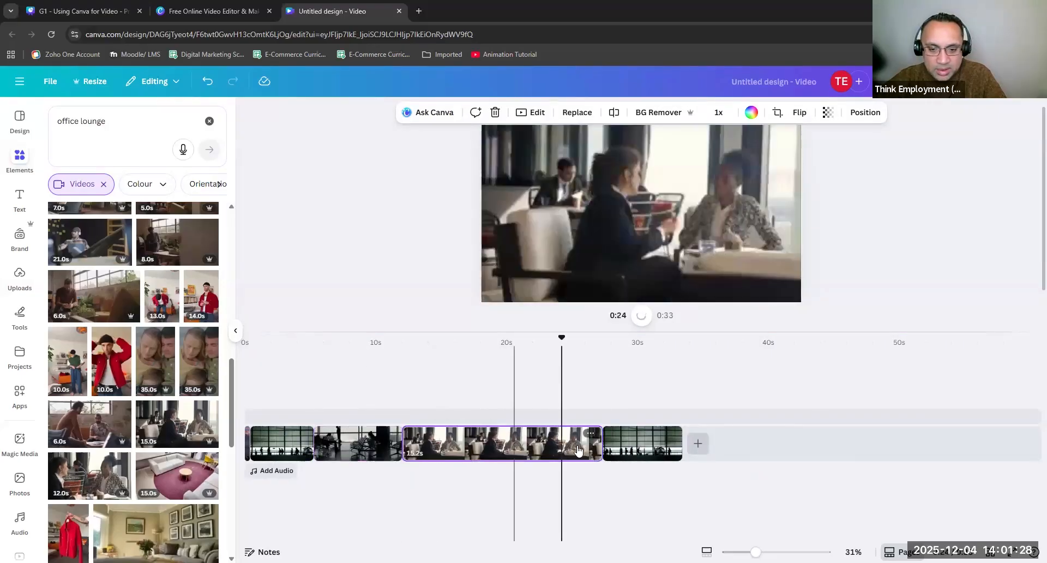
drag(561, 444, 479, 440)
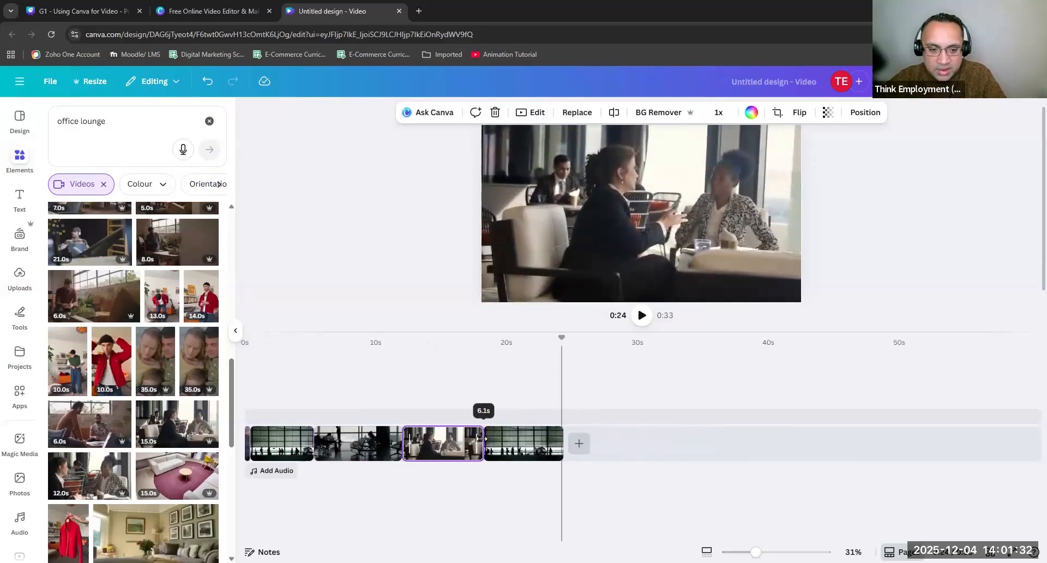
click(392, 443)
drag(399, 444, 389, 443)
click(497, 449)
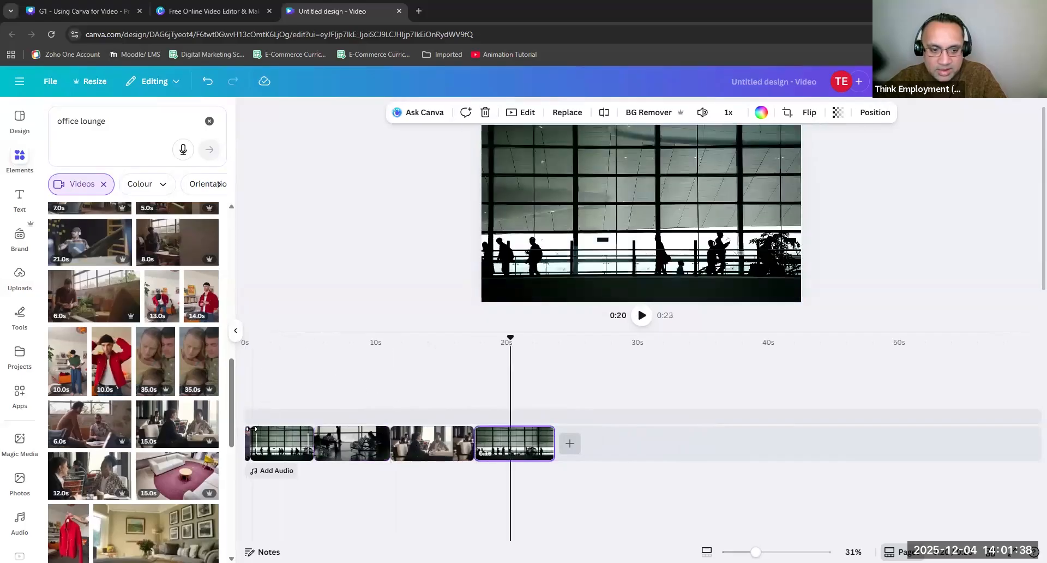
Play back the trimmed 23-second video through to the café meeting scene.
click(273, 349)
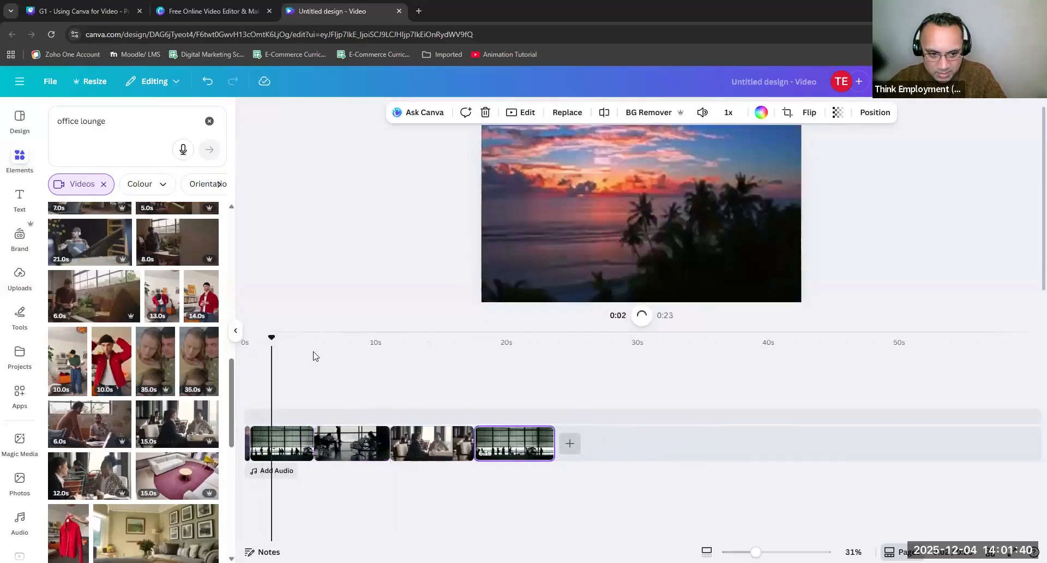
click(642, 316)
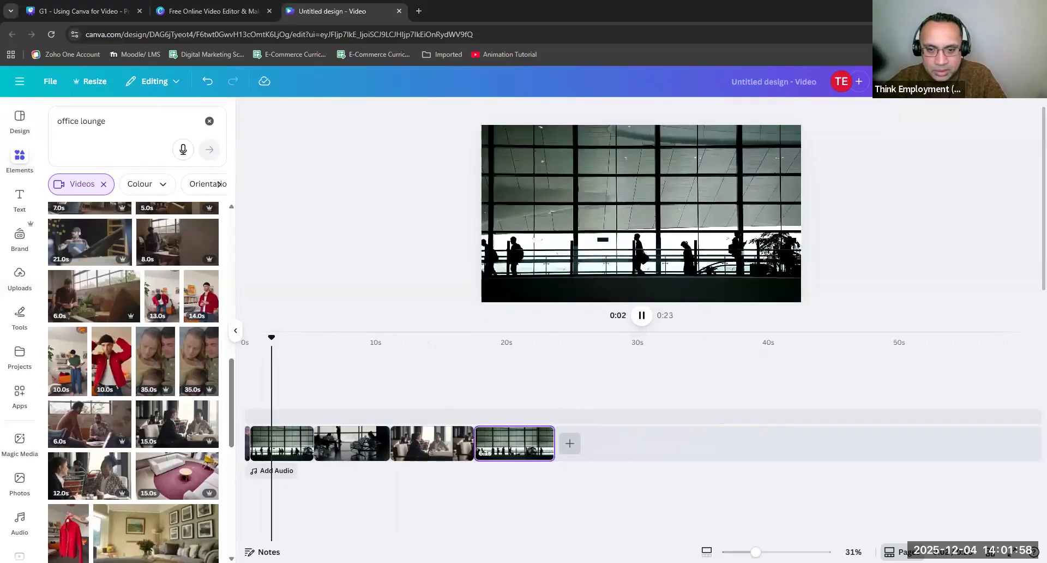
click(642, 317)
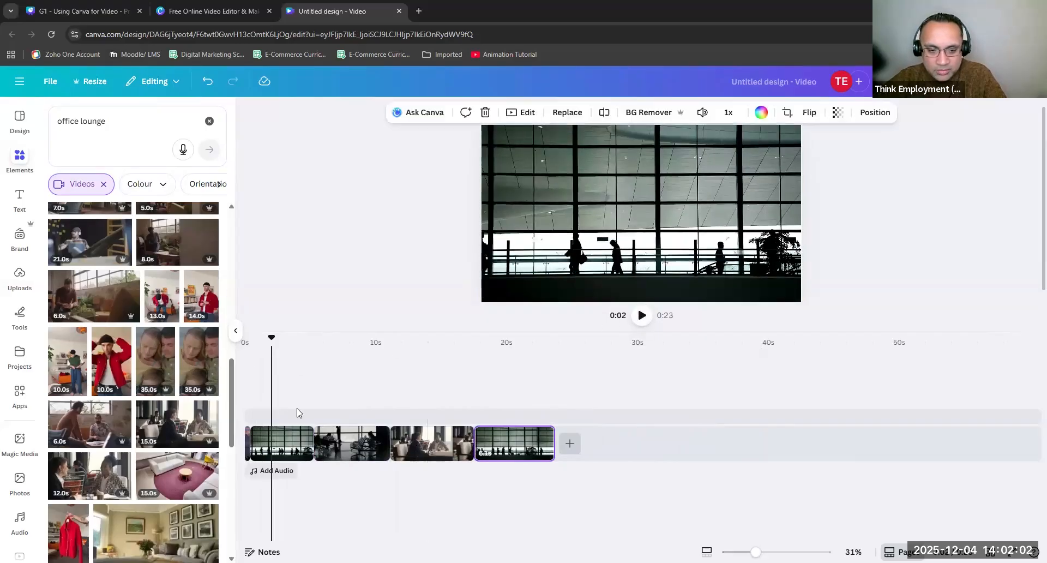
click(428, 345)
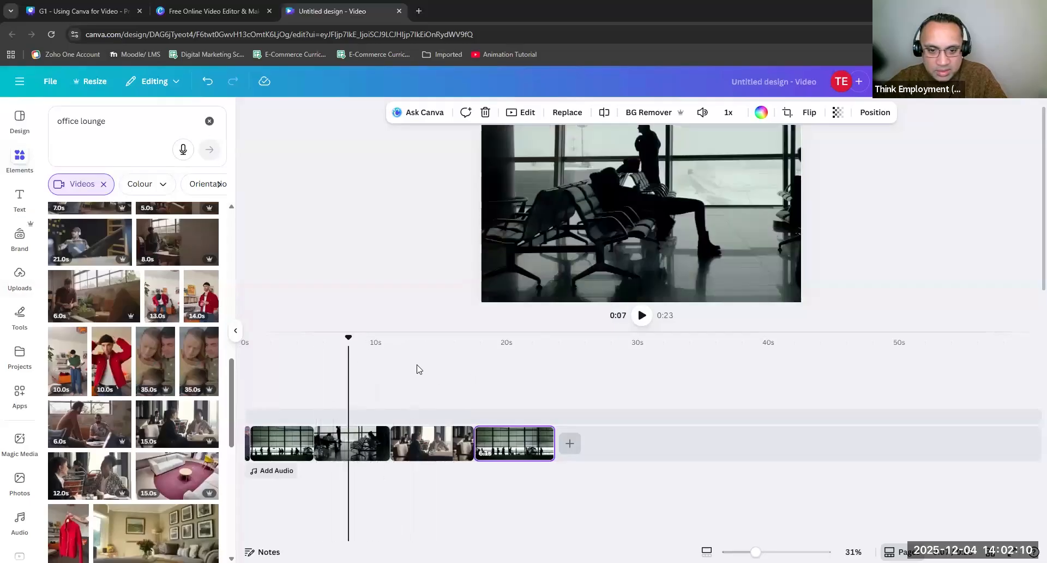
click(431, 359)
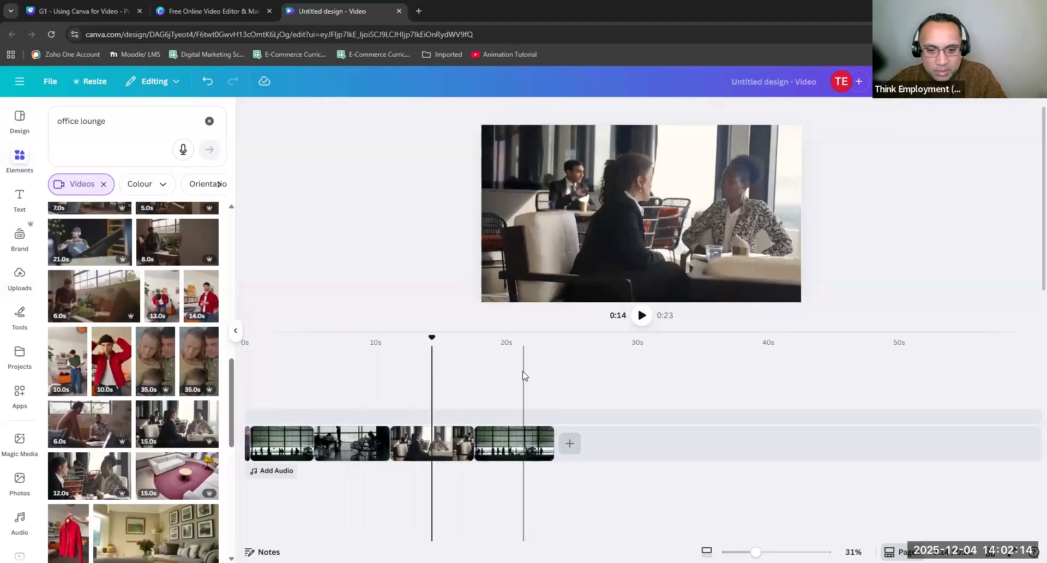
Delete the tiny palm-tree sunset clip left at the start of the timeline.
click(374, 345)
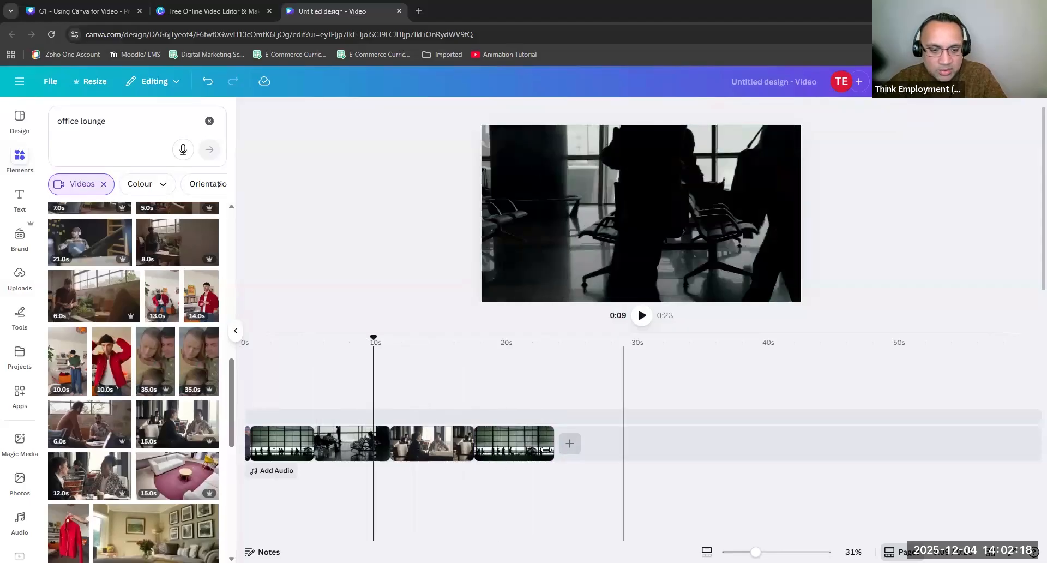
click(248, 446)
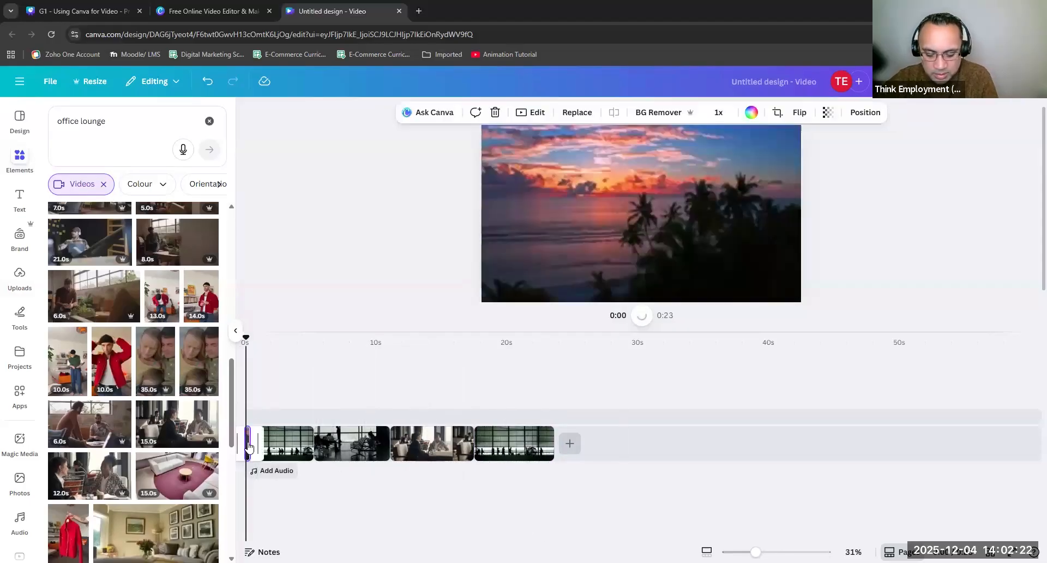
key(Delete)
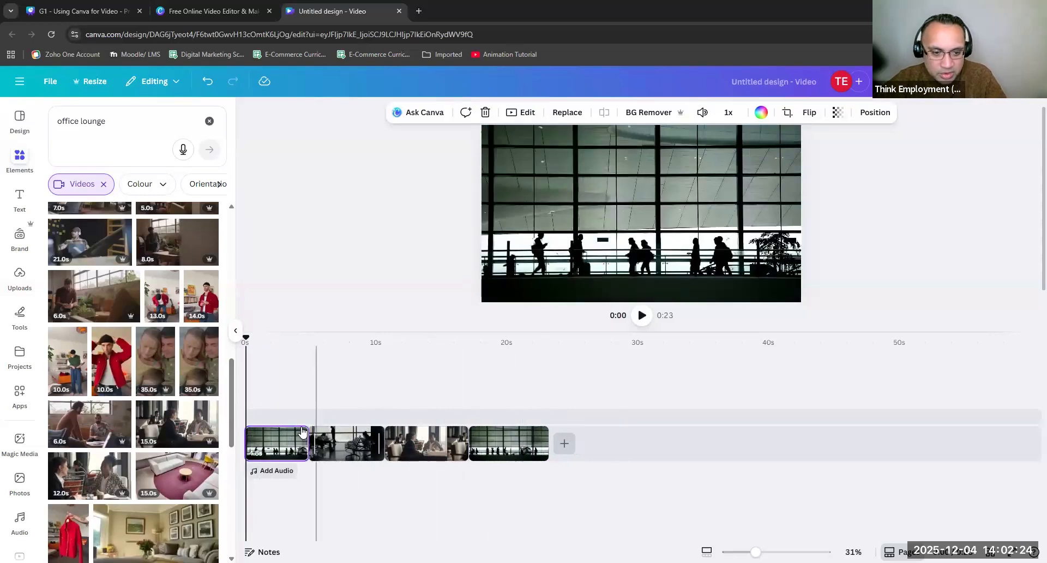
Open the Add Audio library under the timeline, showing voiceover and music tracks.
click(298, 435)
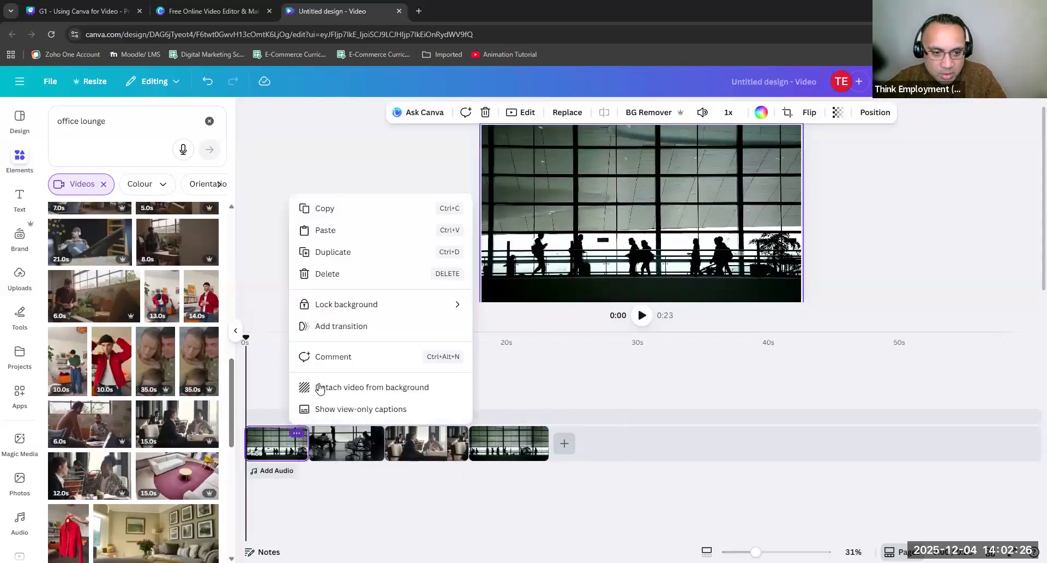
click(327, 505)
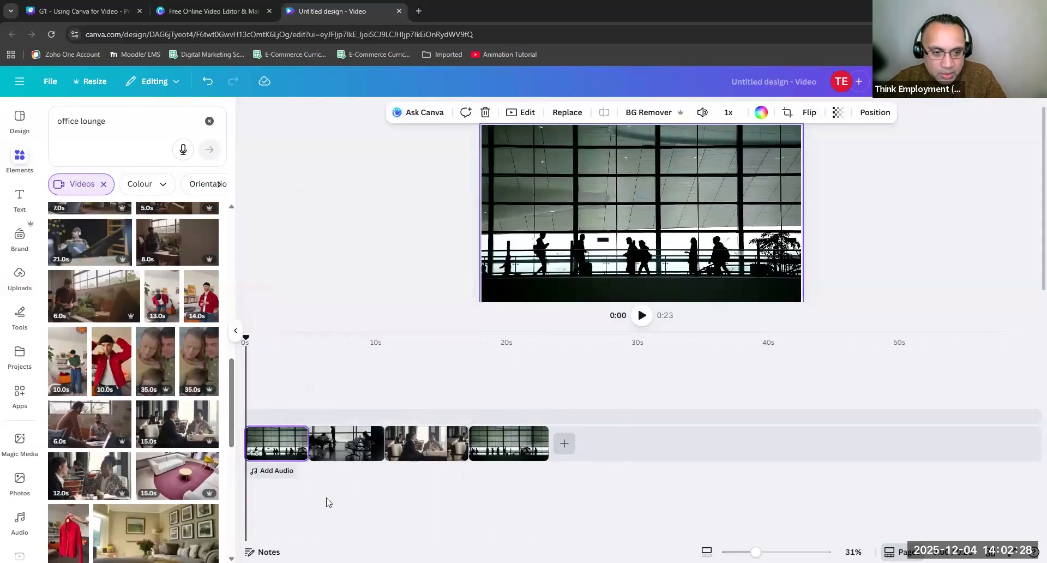
click(327, 504)
click(297, 435)
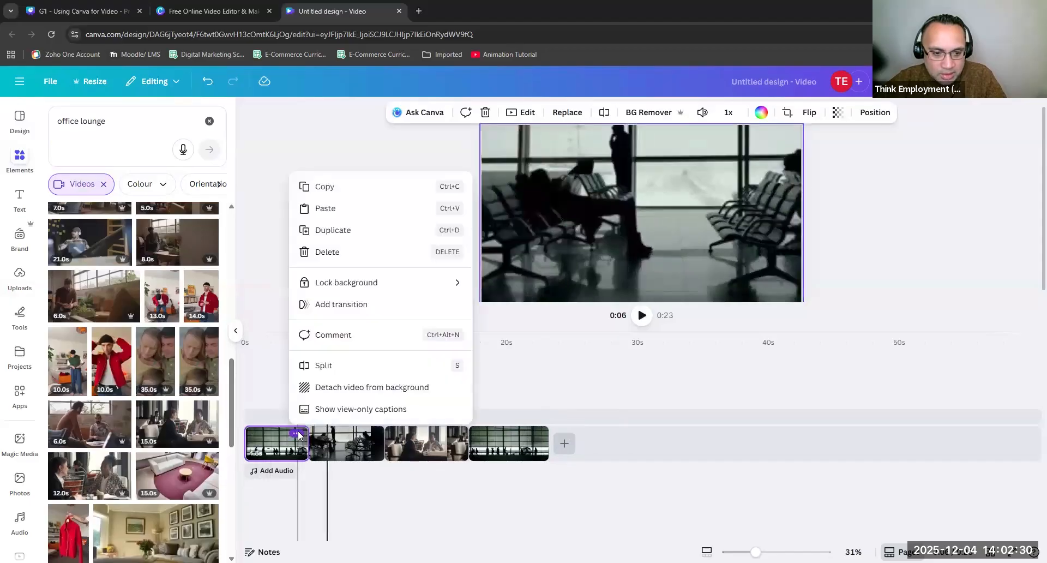
click(291, 500)
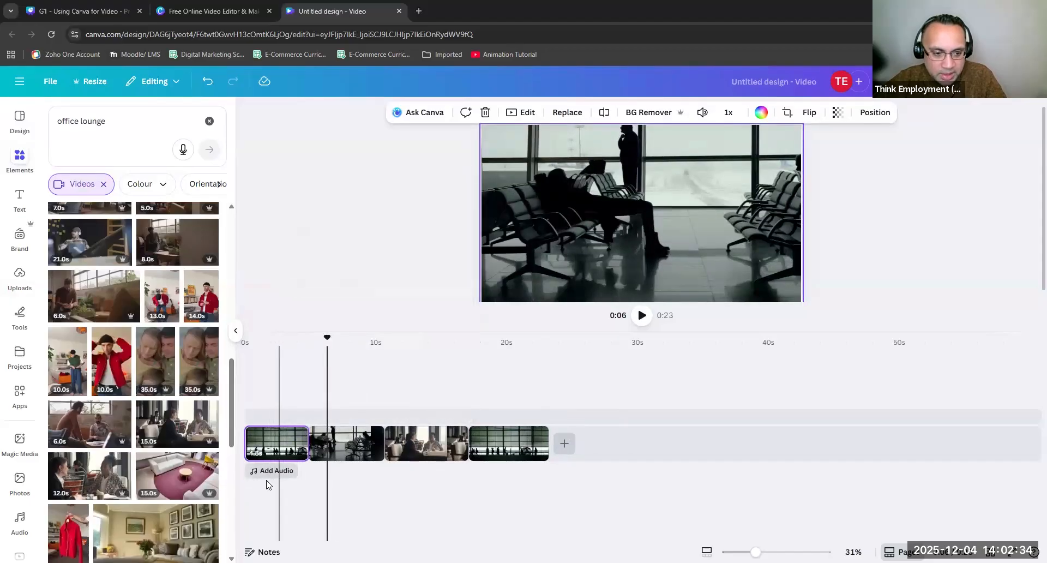
click(271, 476)
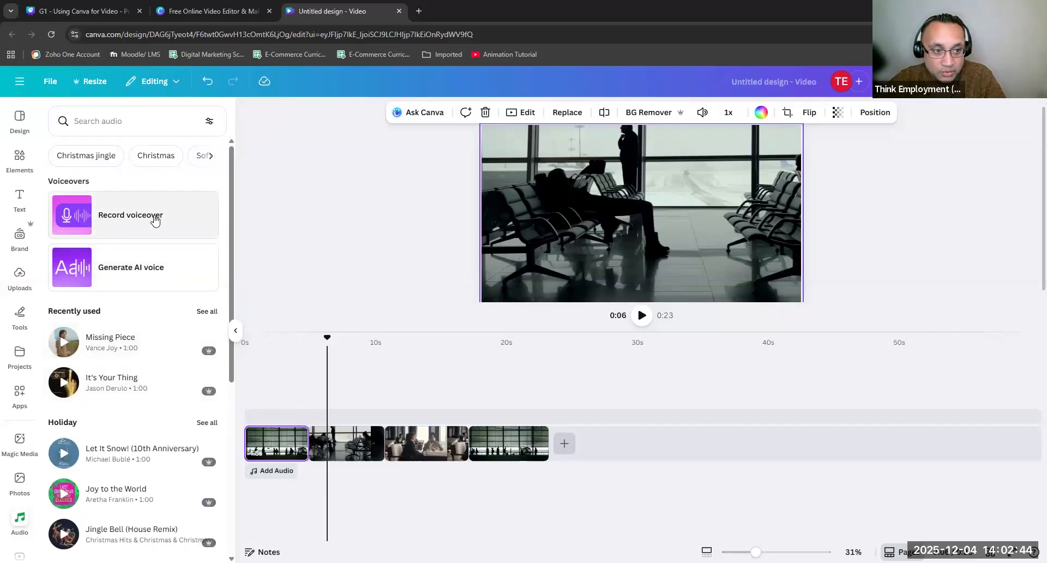
Set up a voiceover with the Shure MV7+ microphone, allowing the site microphone access.
click(80, 220)
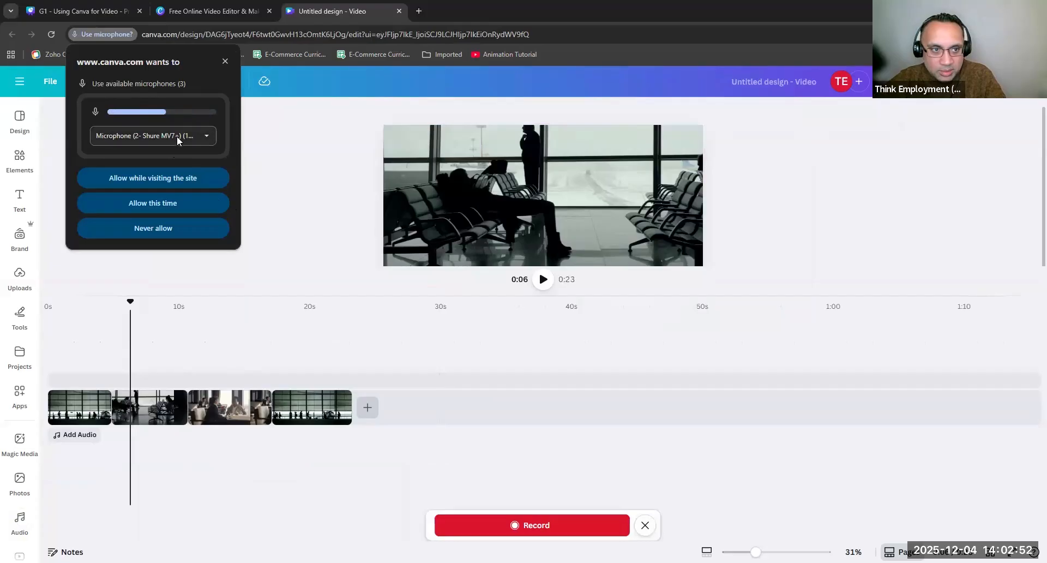
click(211, 136)
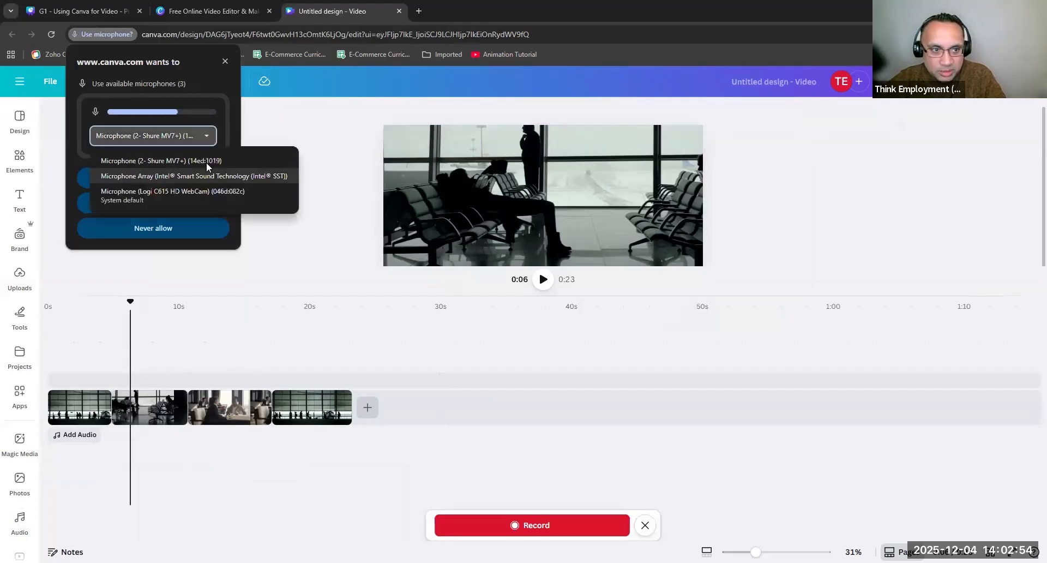
click(206, 161)
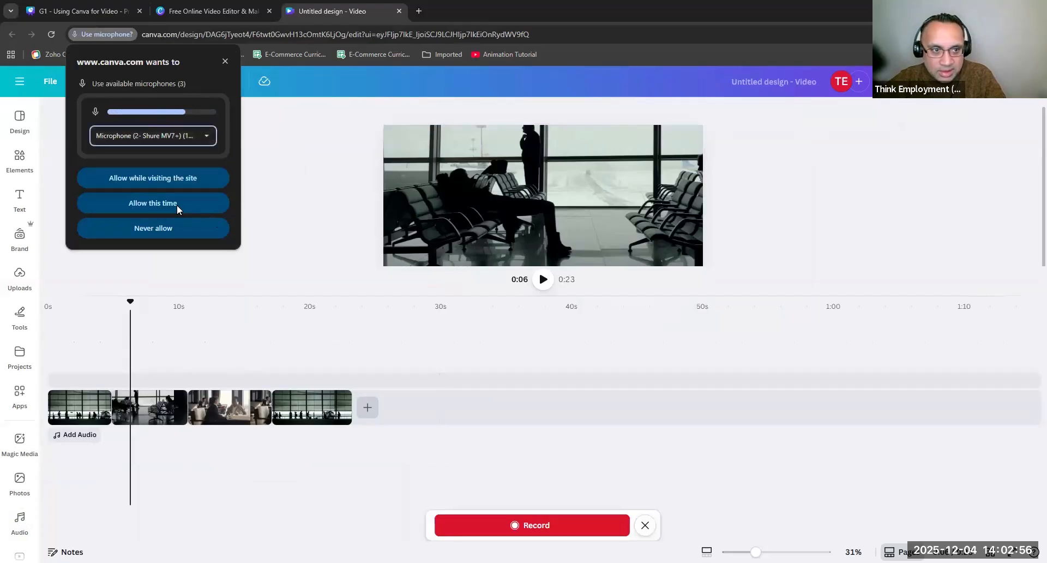
click(146, 177)
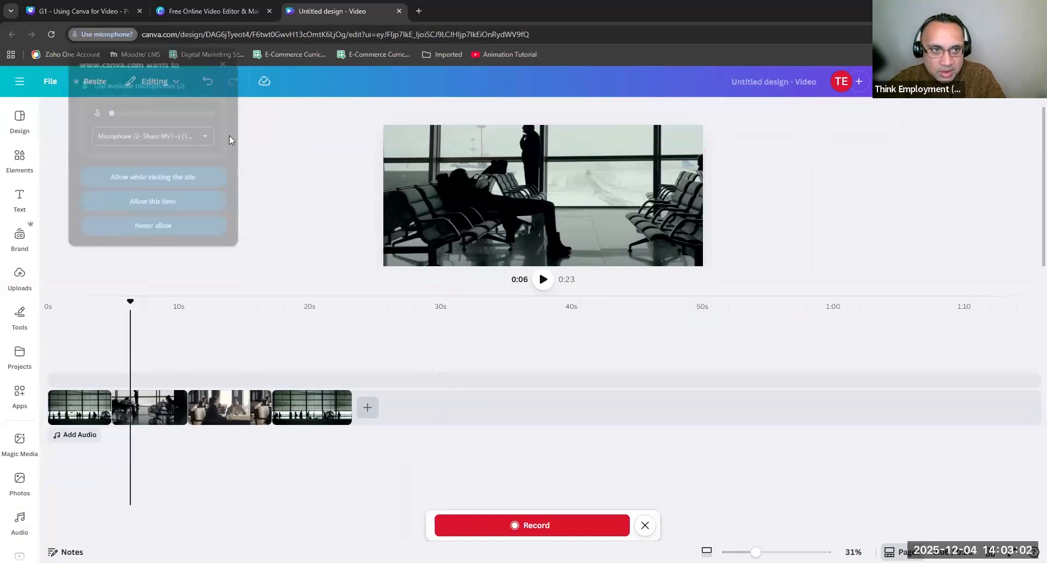
click(537, 531)
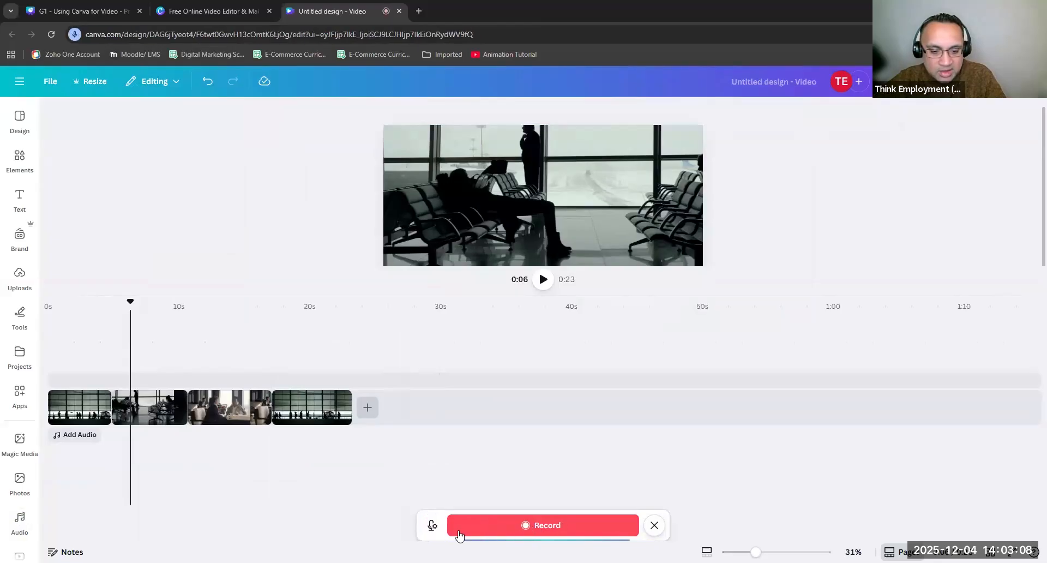
Record a roughly 33-second voiceover and finish it.
click(534, 526)
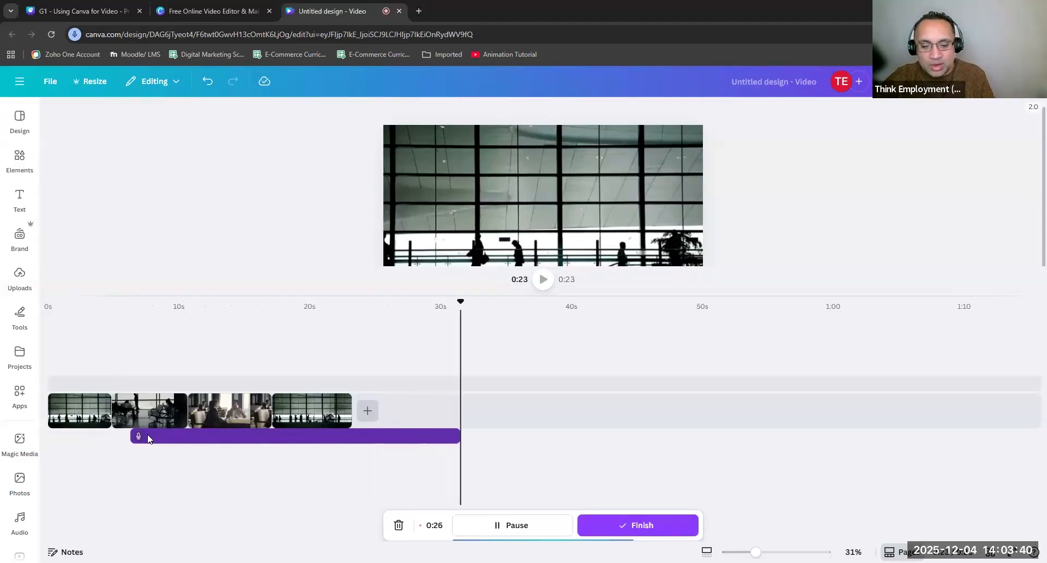
click(617, 531)
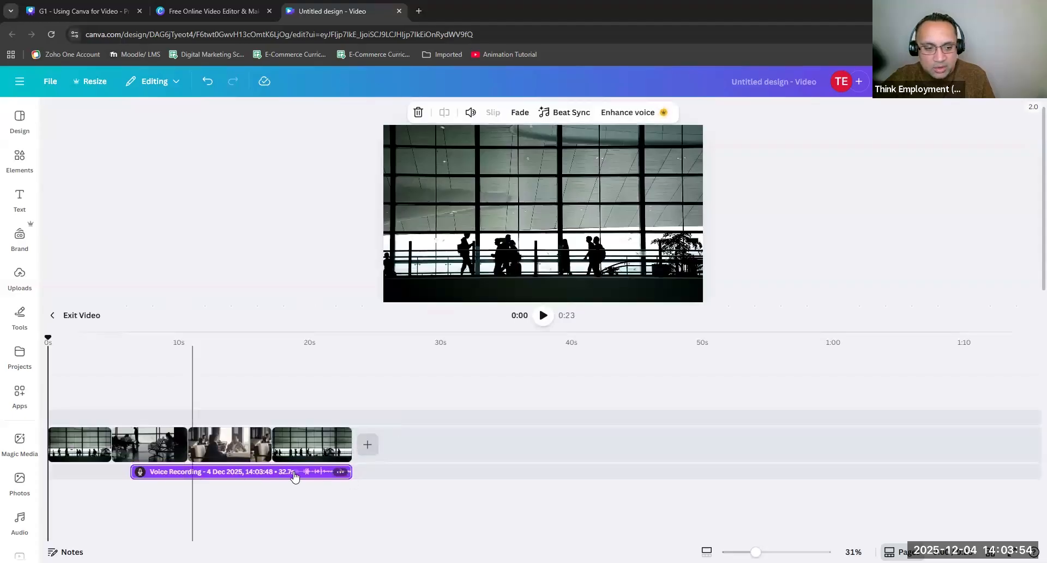
Move the voice recording to start at 0s and trim its end to 23.2s, matching the video.
drag(320, 476, 59, 482)
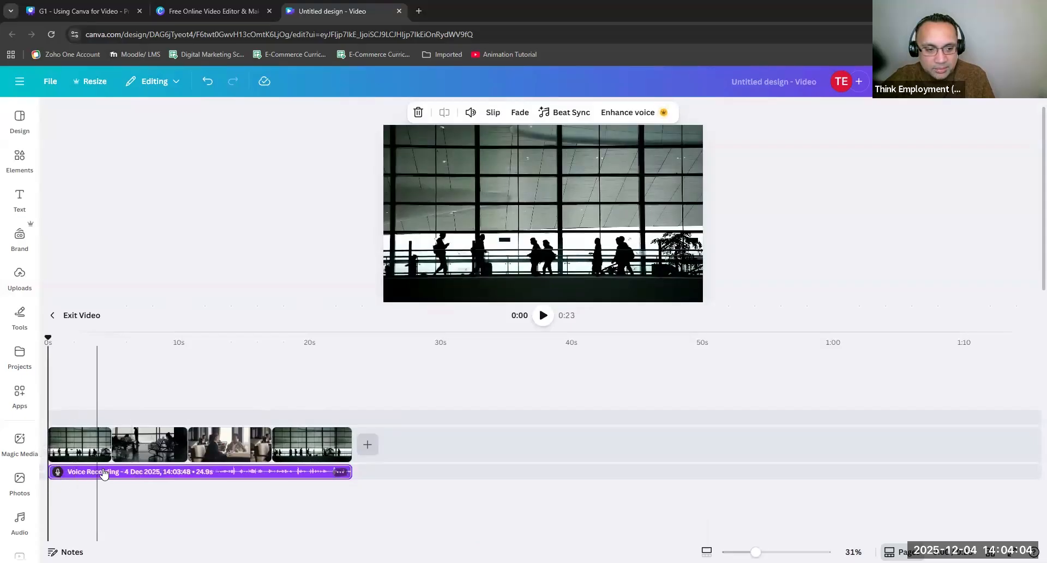
drag(353, 474, 492, 471)
drag(332, 478, 412, 471)
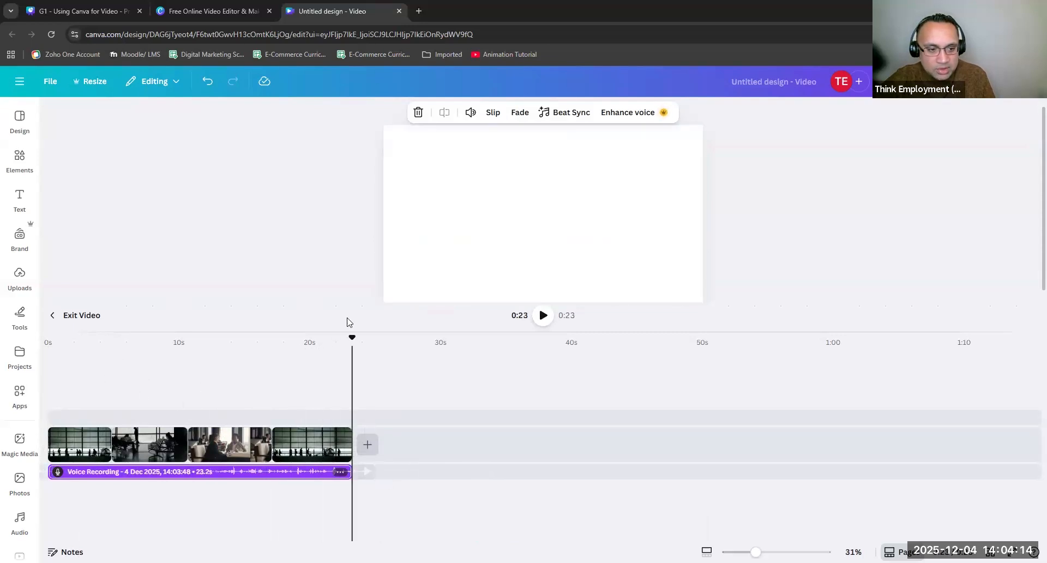
Scrub the playhead around 5–8 seconds, return it to the start, and select the voice clip.
drag(273, 341, 142, 382)
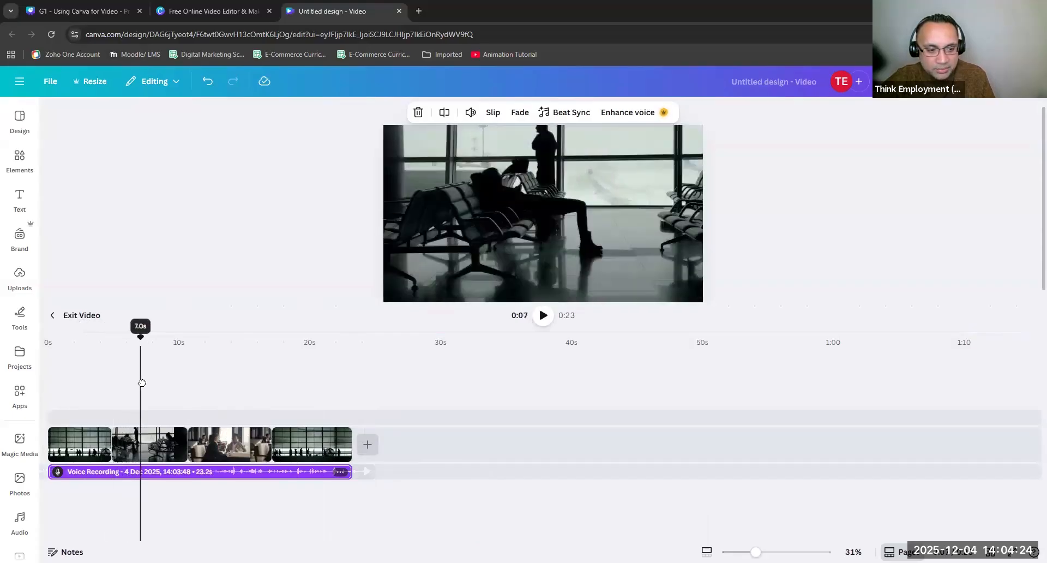
click(157, 472)
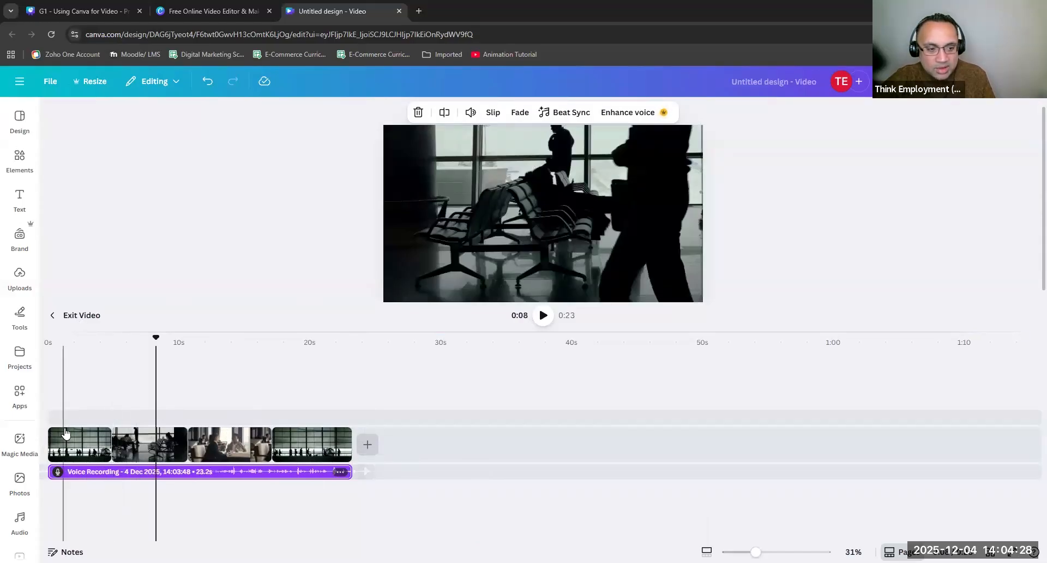
click(49, 339)
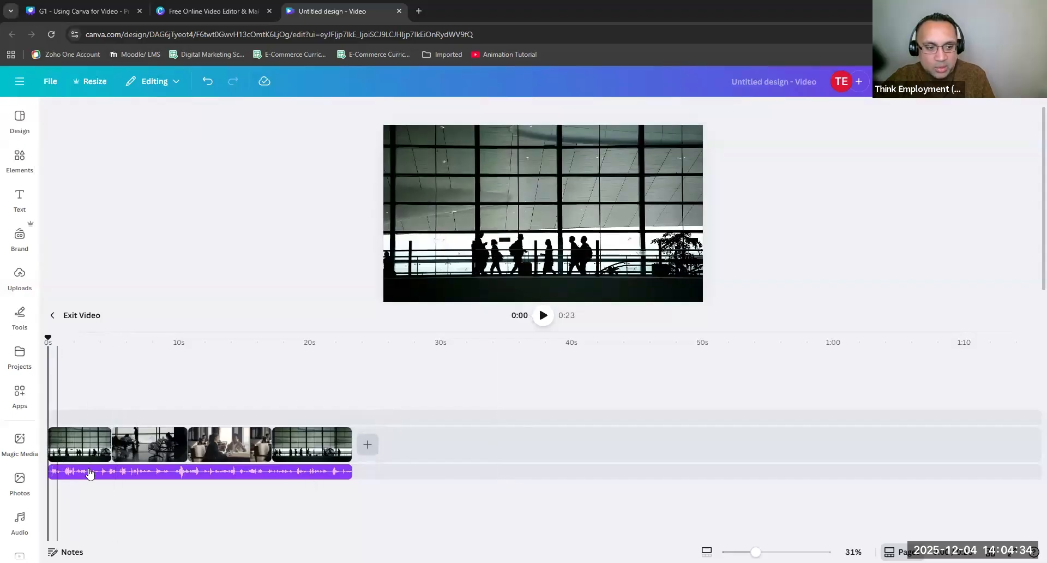
click(255, 480)
Delete the first voice clip and start recording a new voiceover from 0:00.
key(Delete)
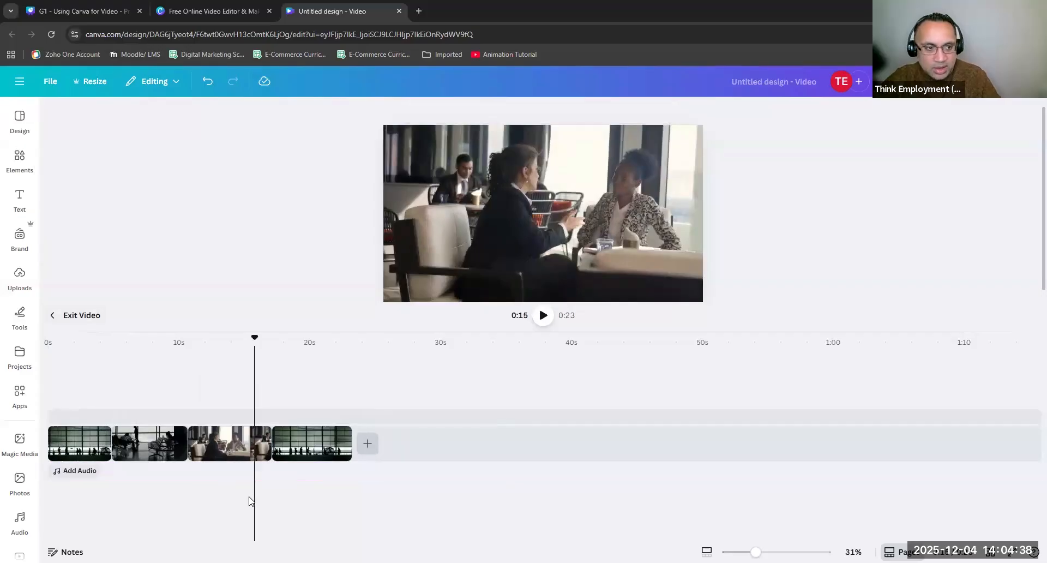
click(79, 471)
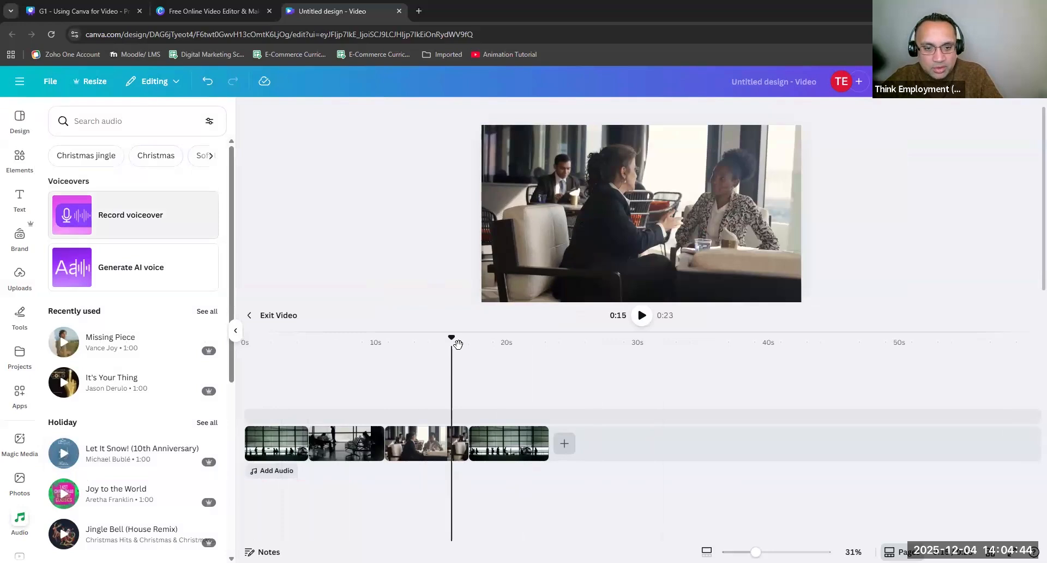
drag(458, 344, 242, 340)
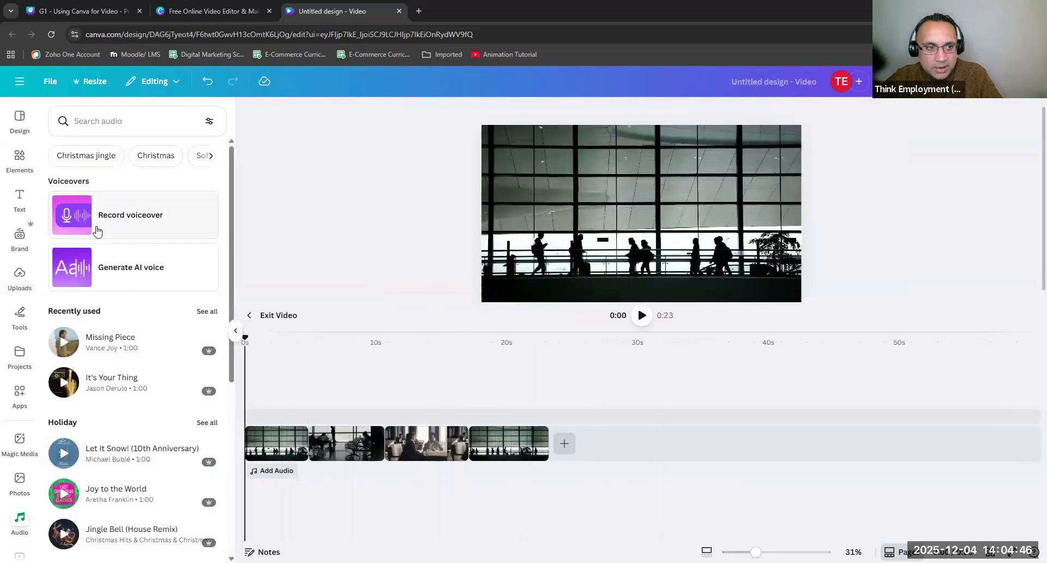
click(77, 240)
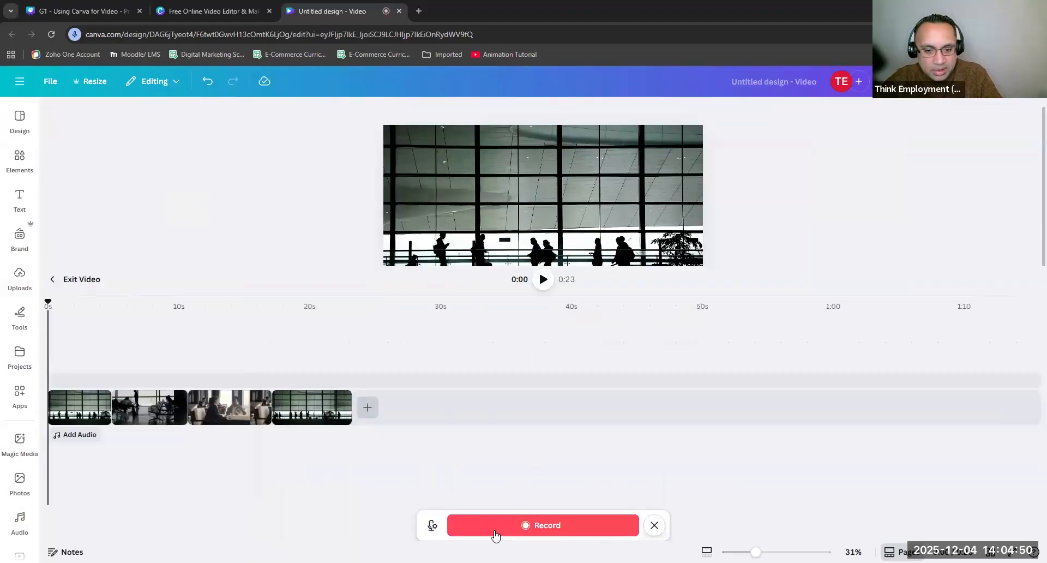
click(495, 531)
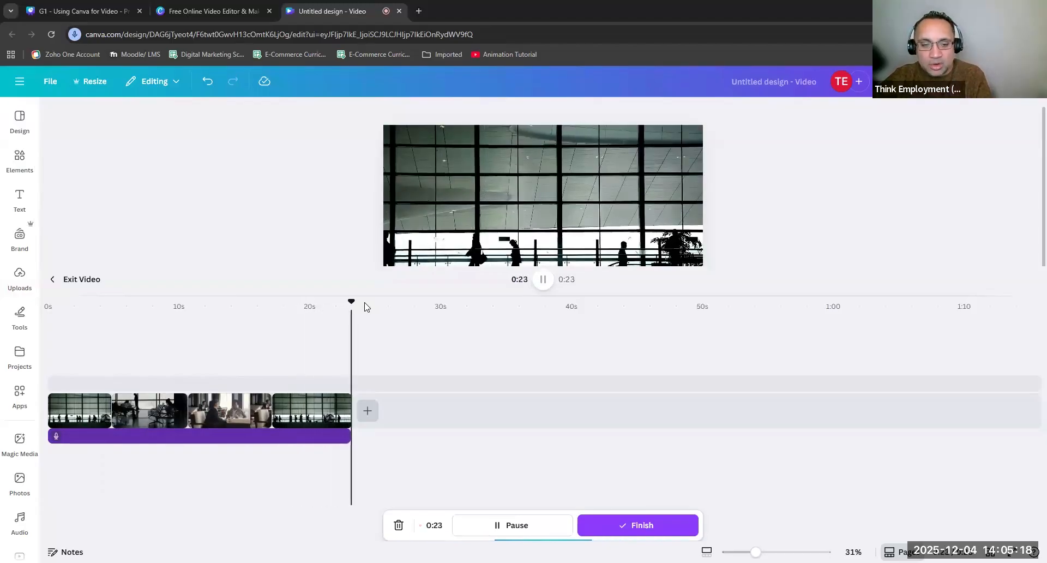
Finish the new voiceover take and let it process on the timeline.
click(656, 533)
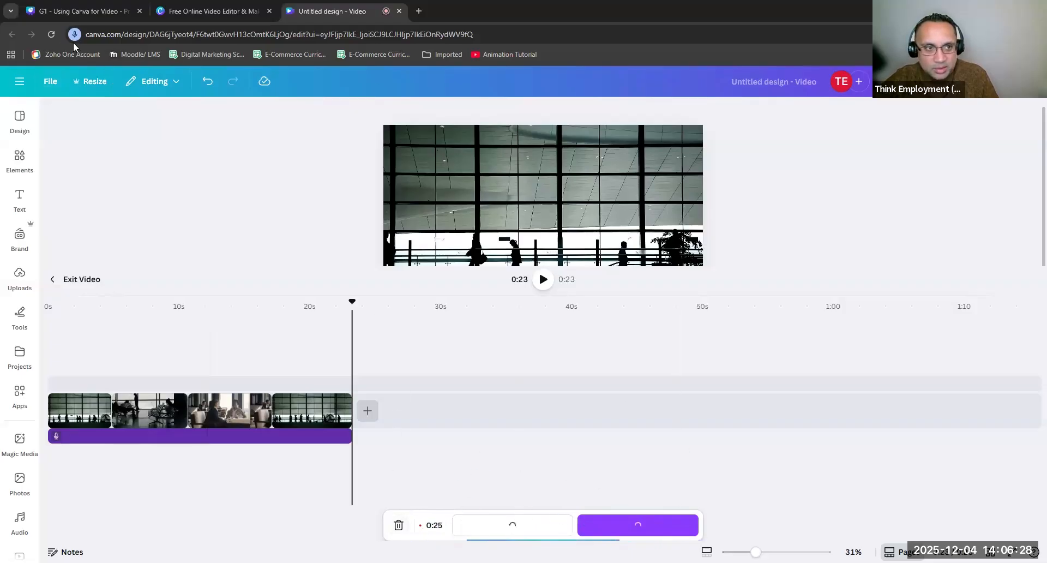
Reload the stuck editor page and close the Uploads panel.
key(F5)
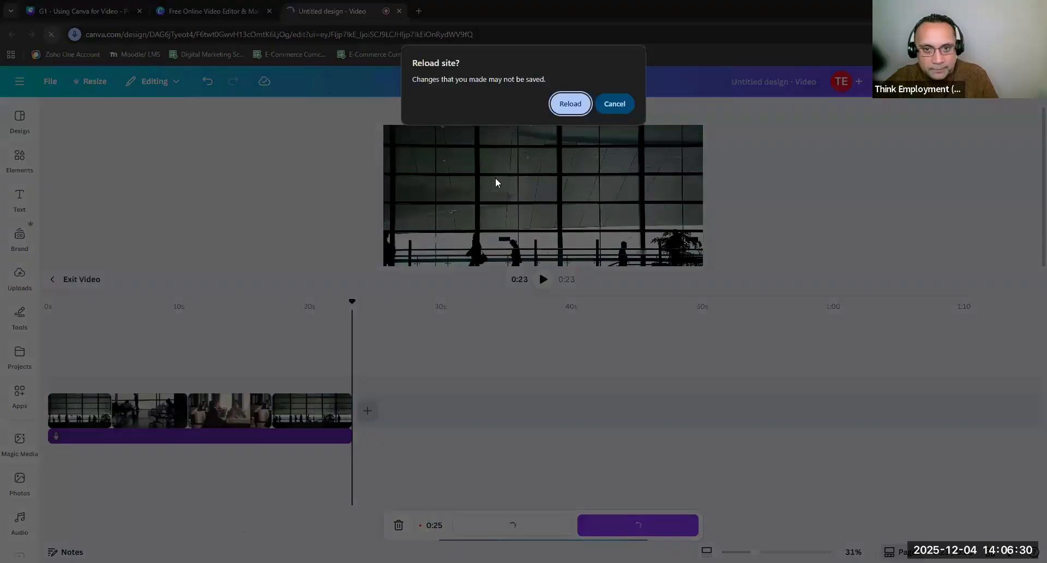
key(Return)
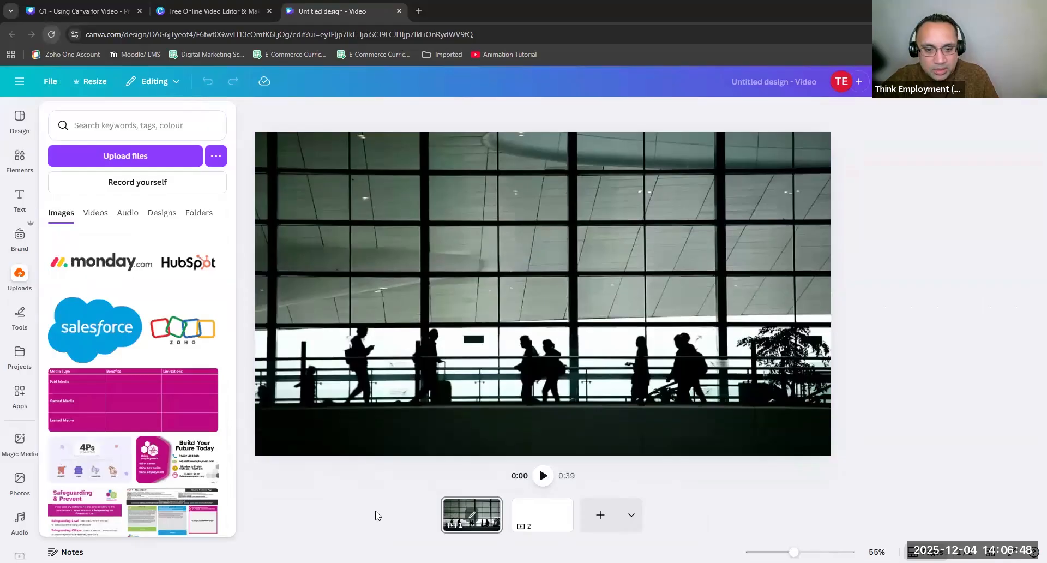
click(543, 490)
Play the video from the start, show the Projects list, and deselect the video.
click(540, 485)
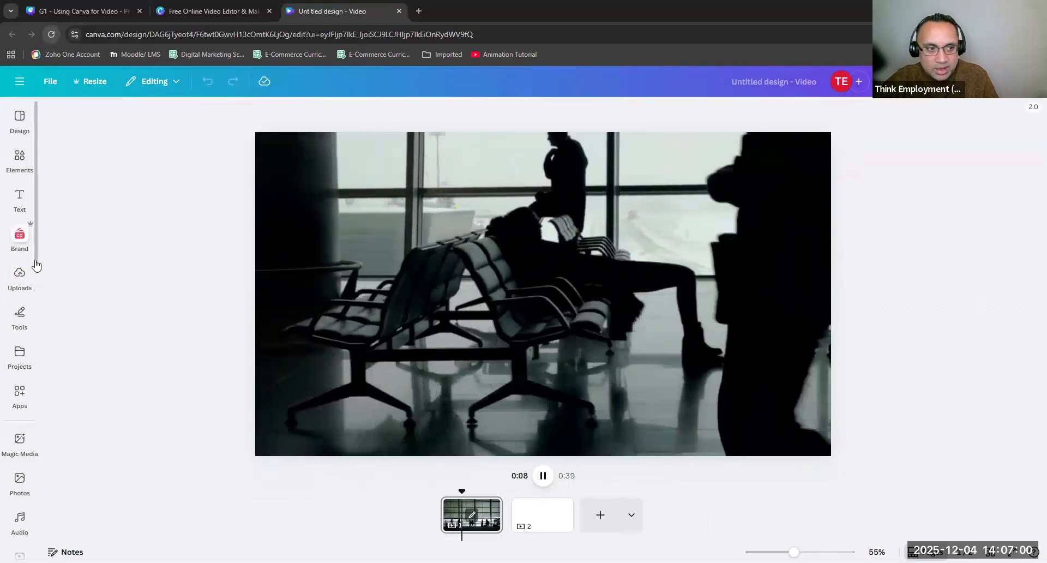
click(23, 371)
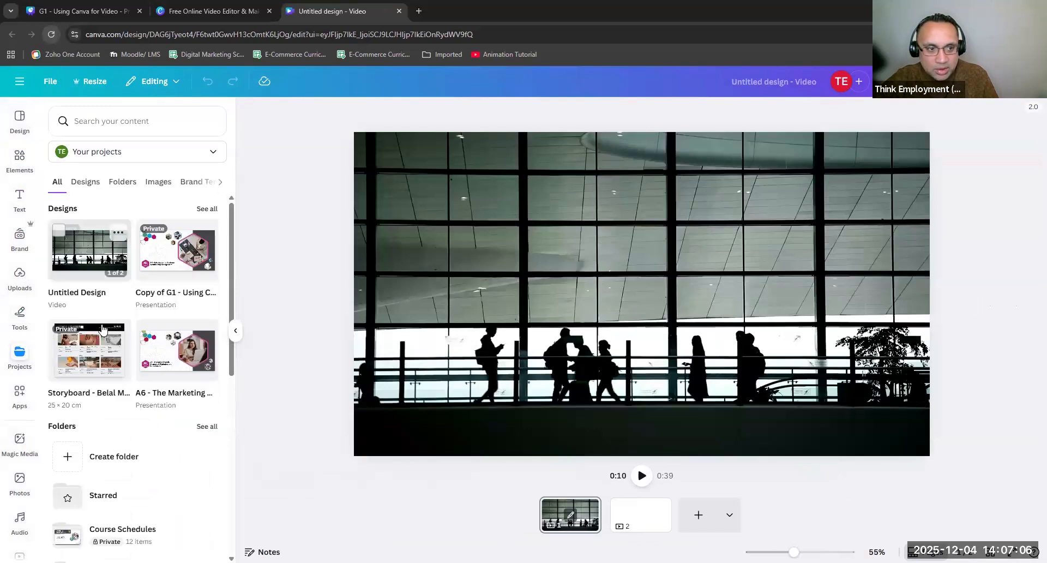
click(240, 240)
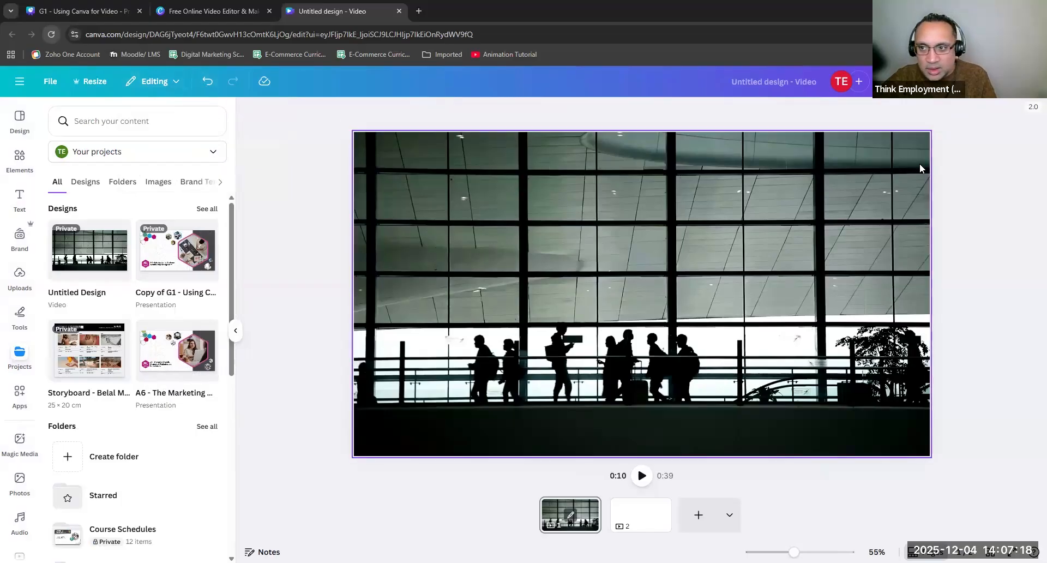
Resume playback from 0:10, add a blank page, and bring page 1's airport clip onto the canvas.
click(640, 476)
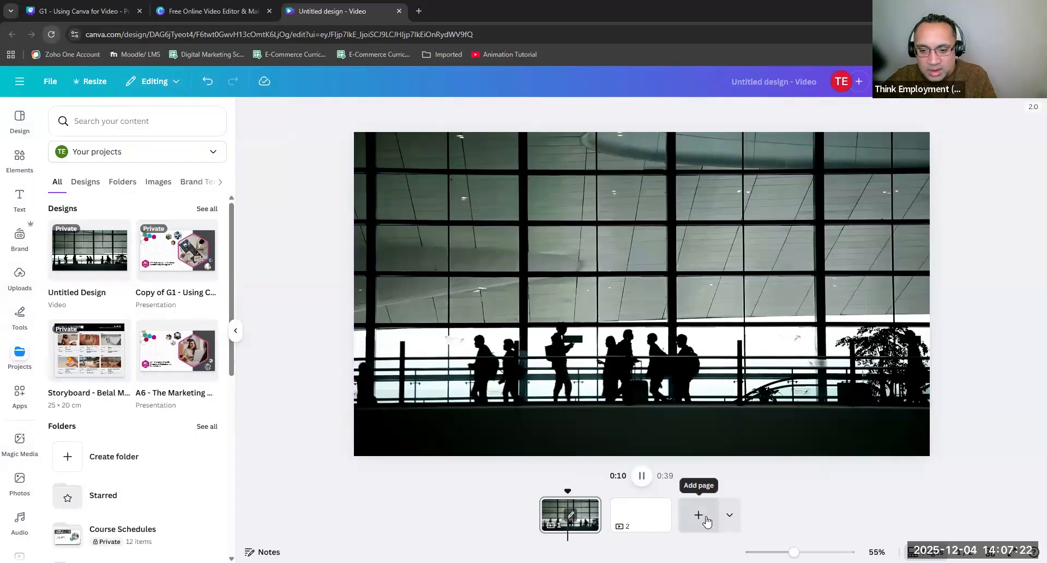
click(706, 521)
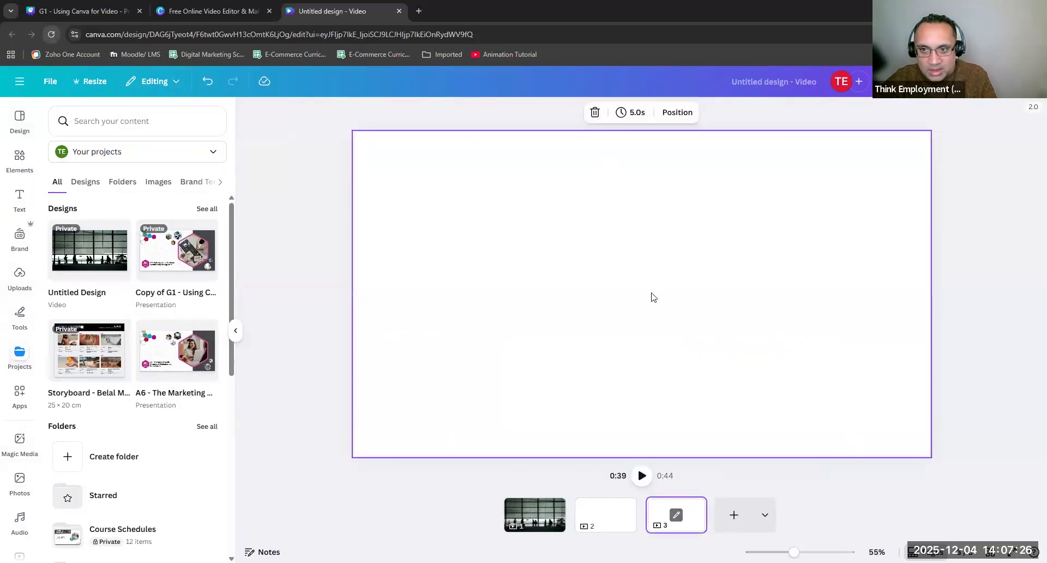
click(548, 515)
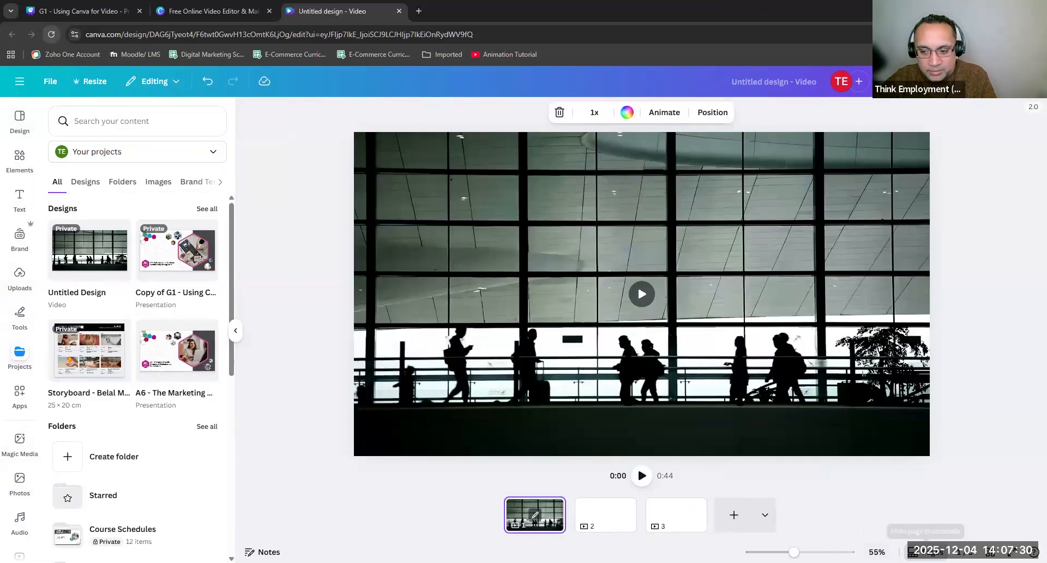
Toggle between page and timeline views, check the page type choices, then deselect the airport clip.
click(927, 552)
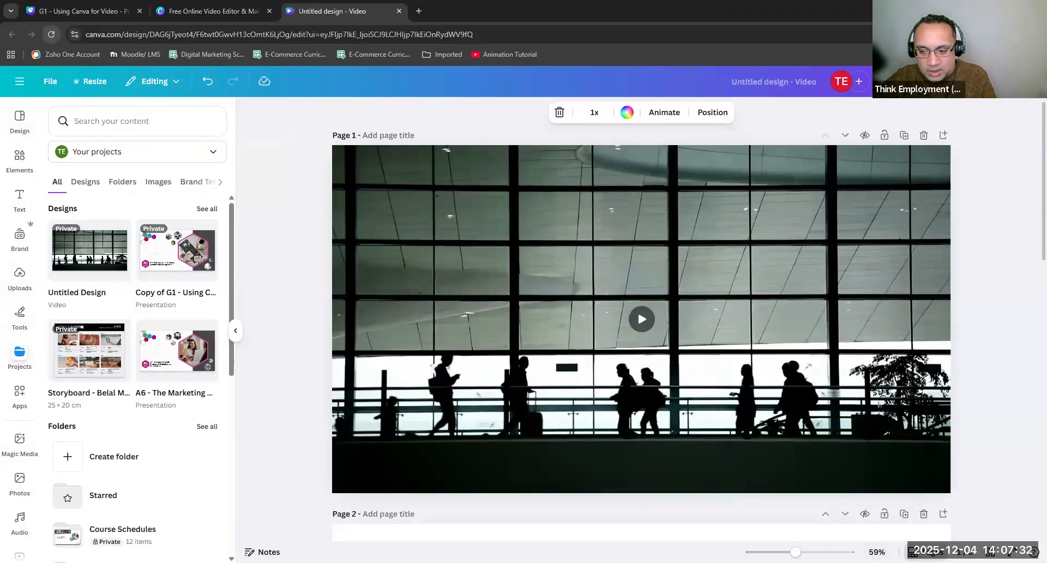
click(926, 551)
click(926, 552)
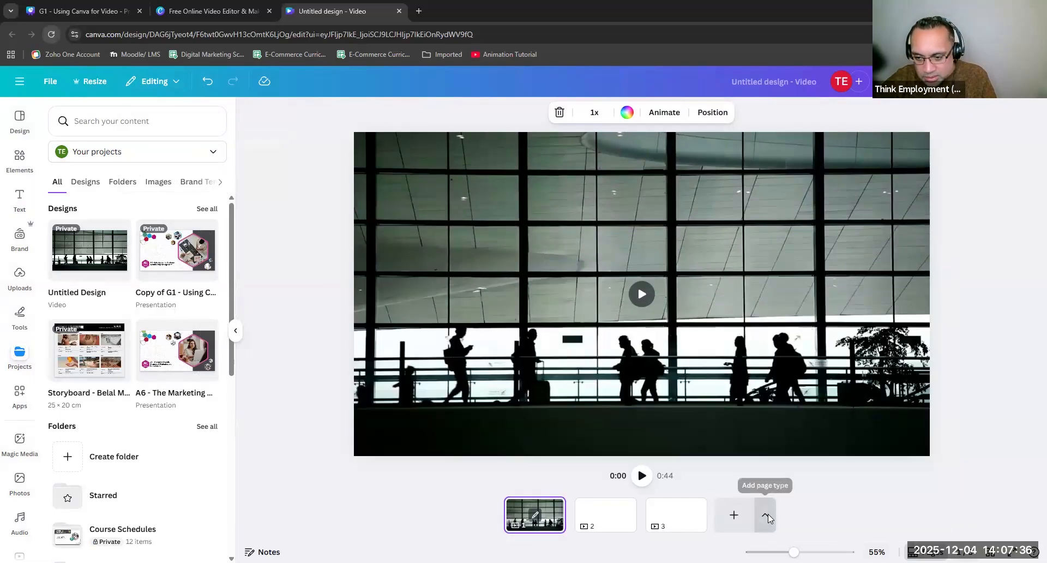
click(767, 514)
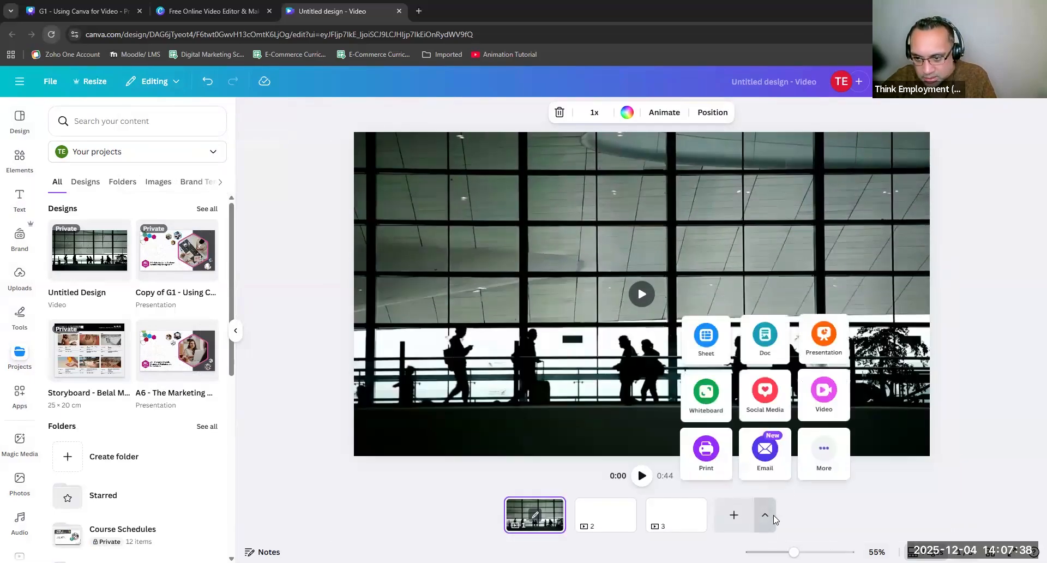
click(853, 522)
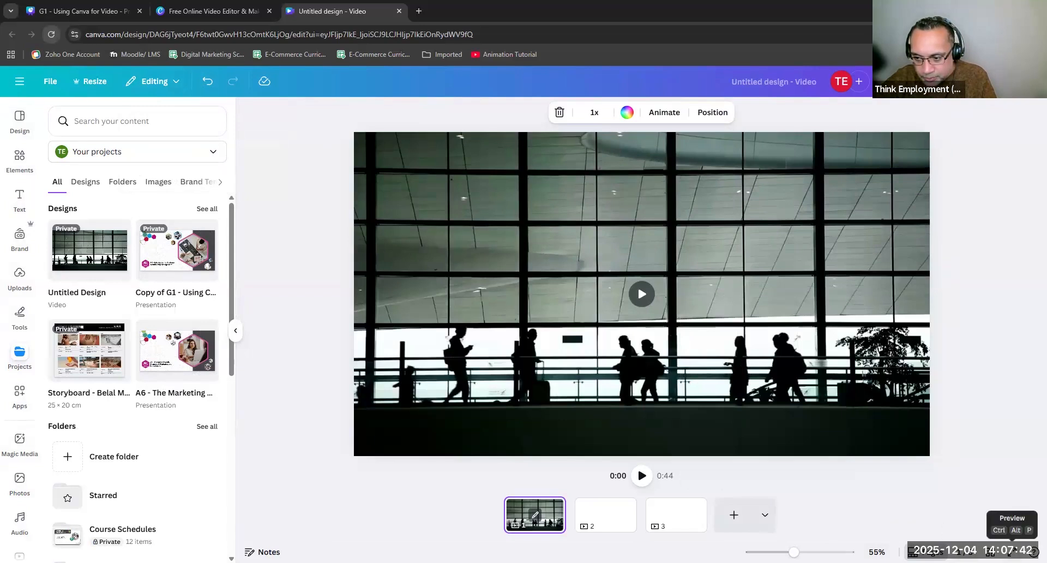
click(253, 447)
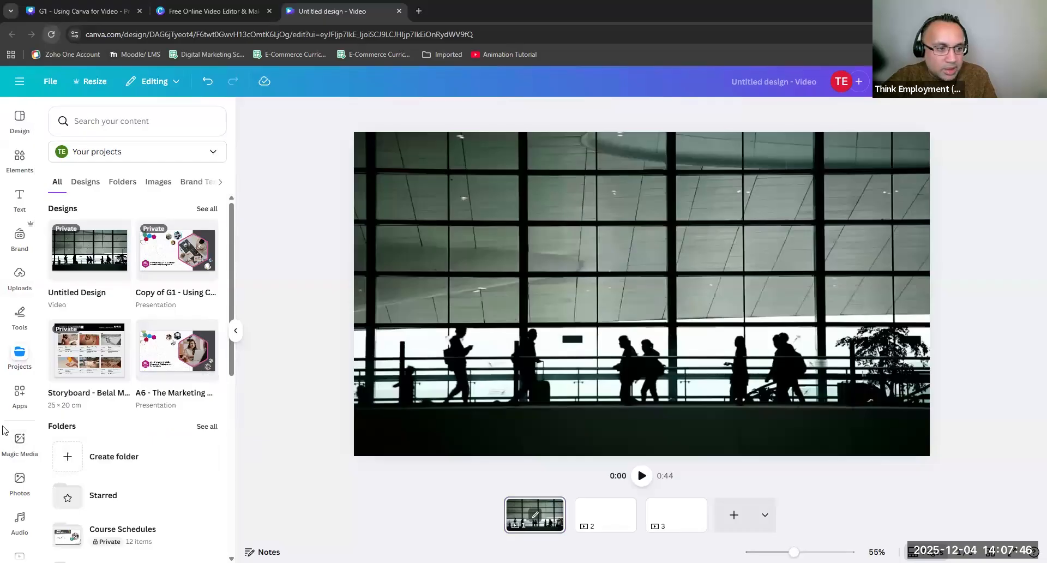
scroll(34, 384, down, 10)
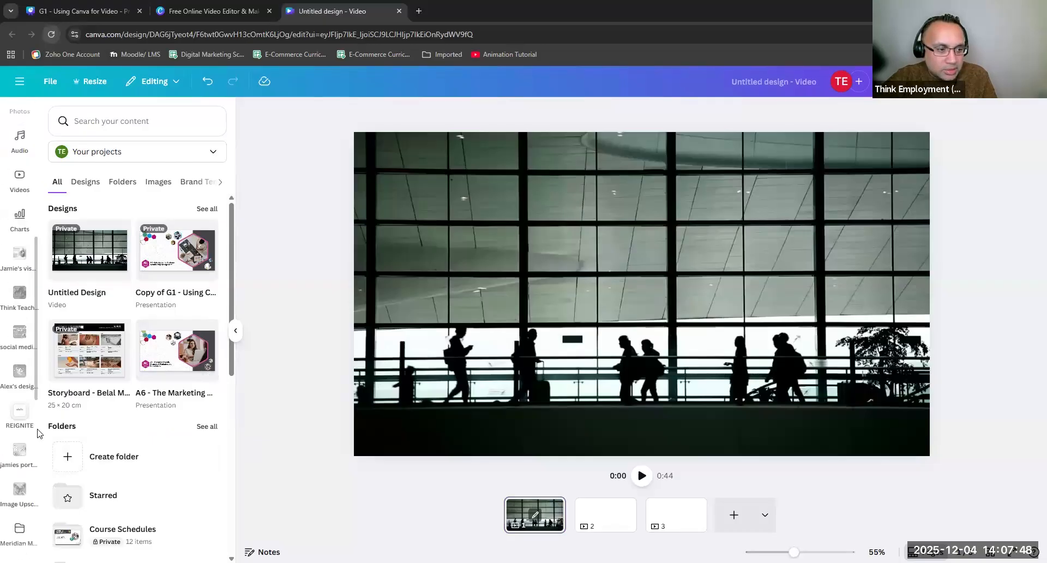
scroll(38, 445, down, 5)
scroll(43, 458, down, 5)
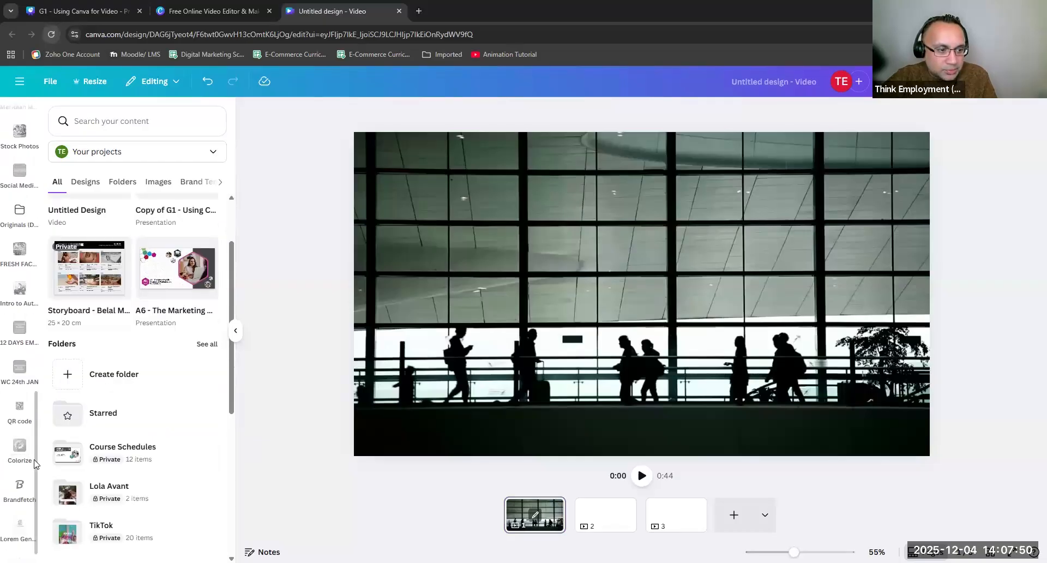
scroll(20, 468, up, 4)
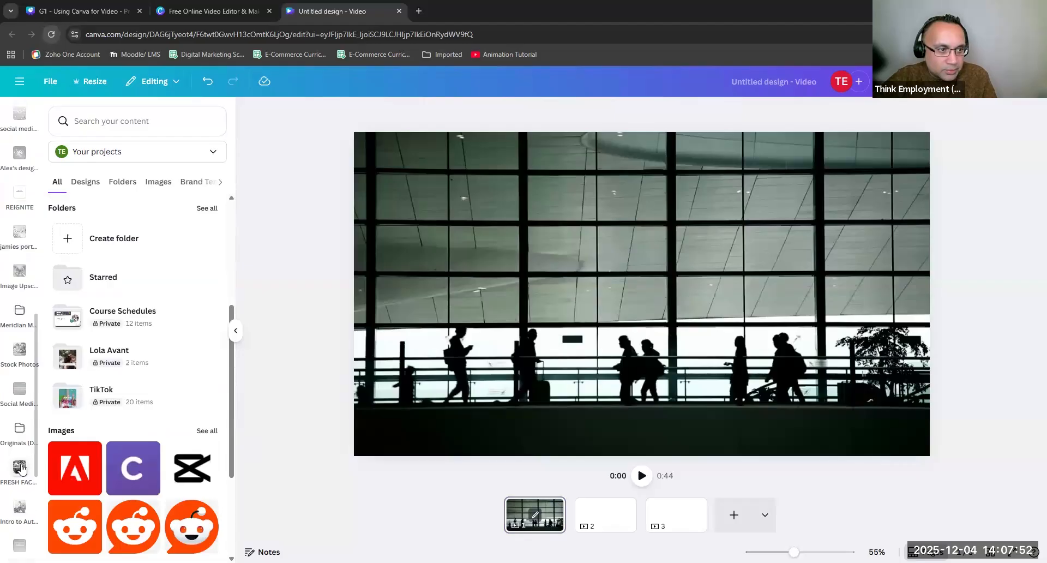
scroll(24, 459, up, 2)
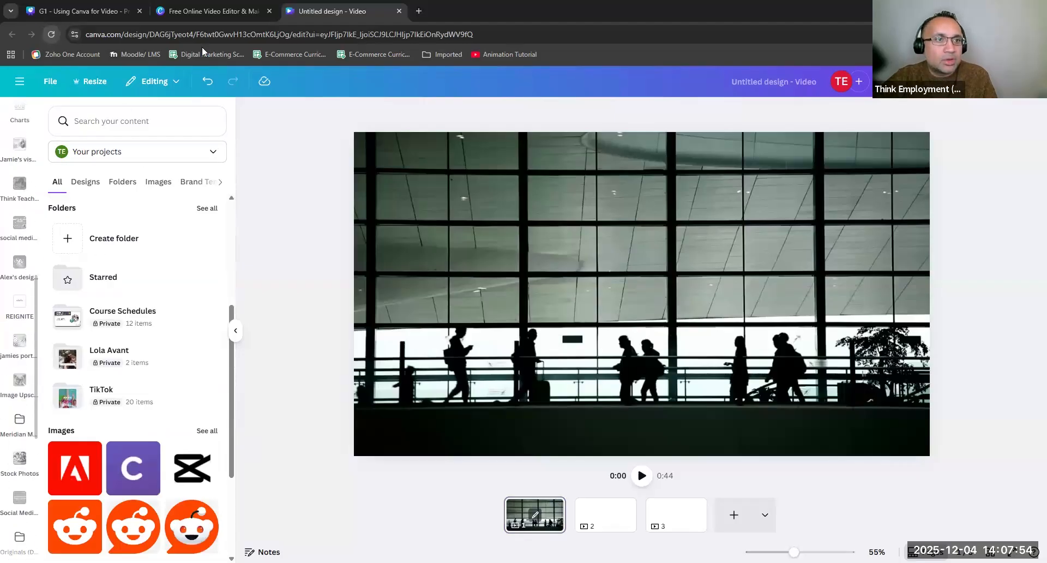
Start a new blank video from the Video Editor page, close the old design, and show Projects.
click(199, 11)
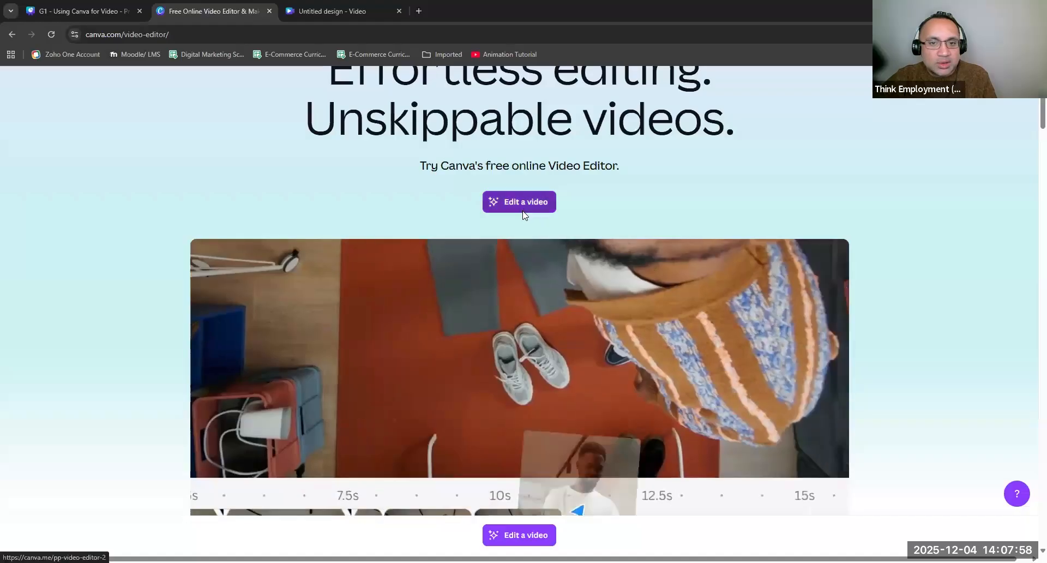
click(524, 213)
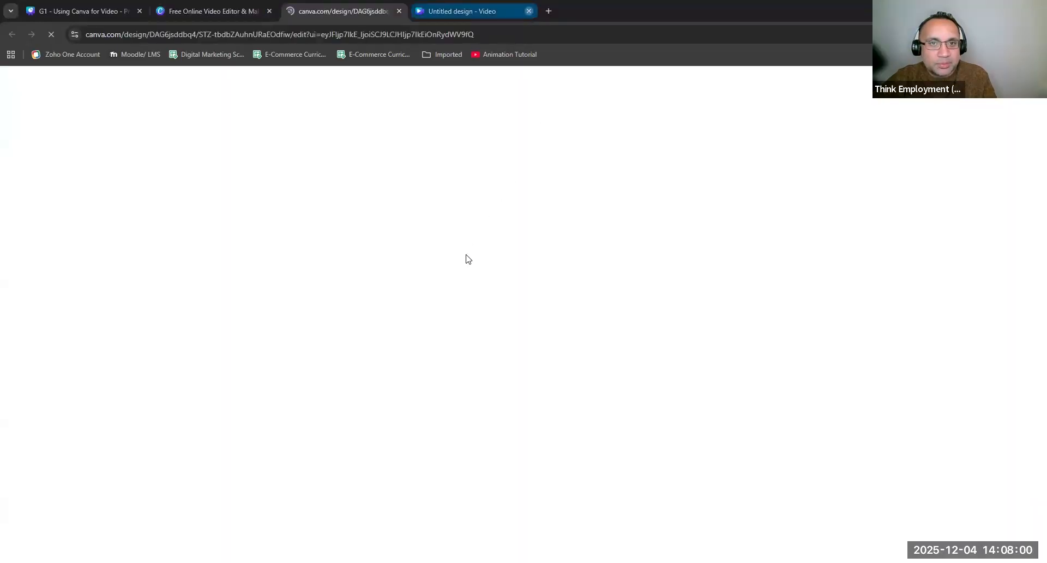
click(529, 11)
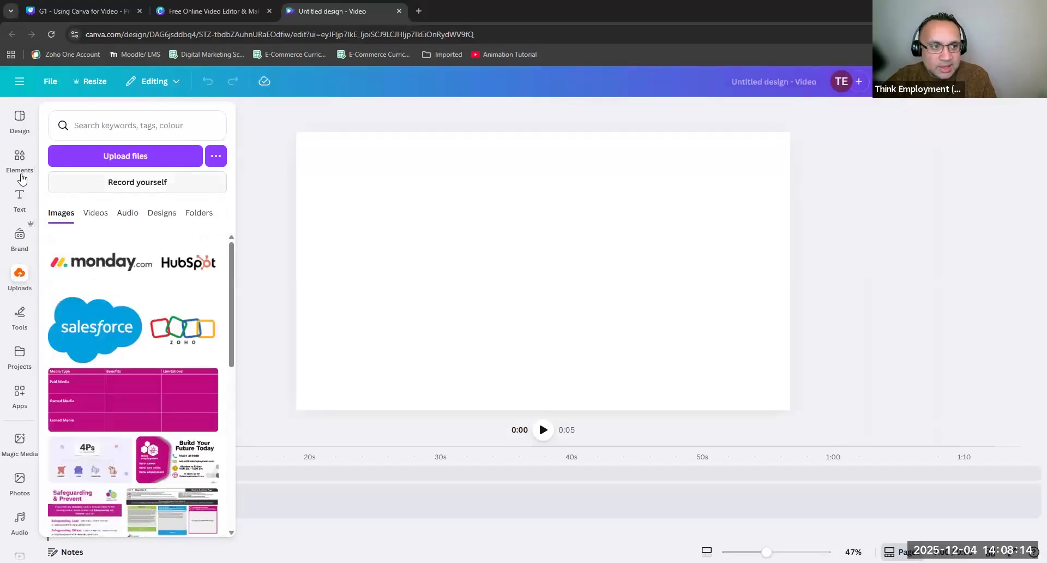
scroll(20, 316, down, 2)
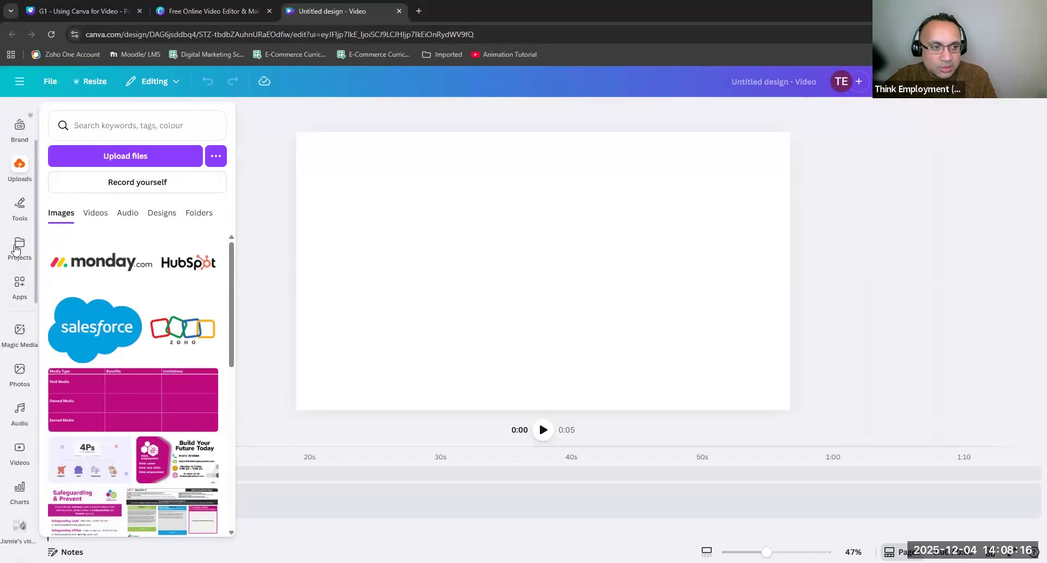
click(20, 247)
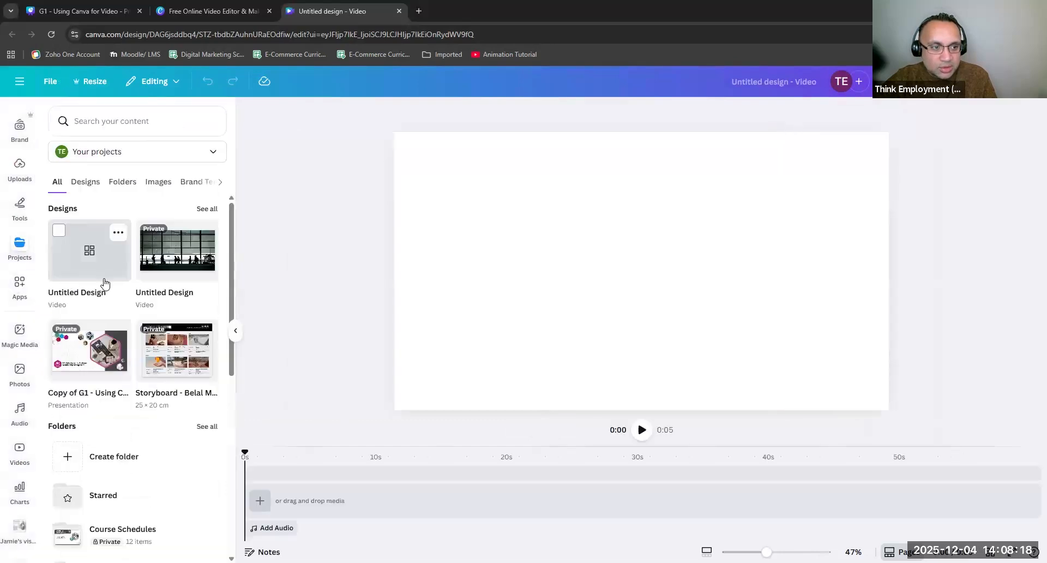
Insert the earlier four-clip airport video design from Projects, then browse Charts and stock Videos.
click(165, 286)
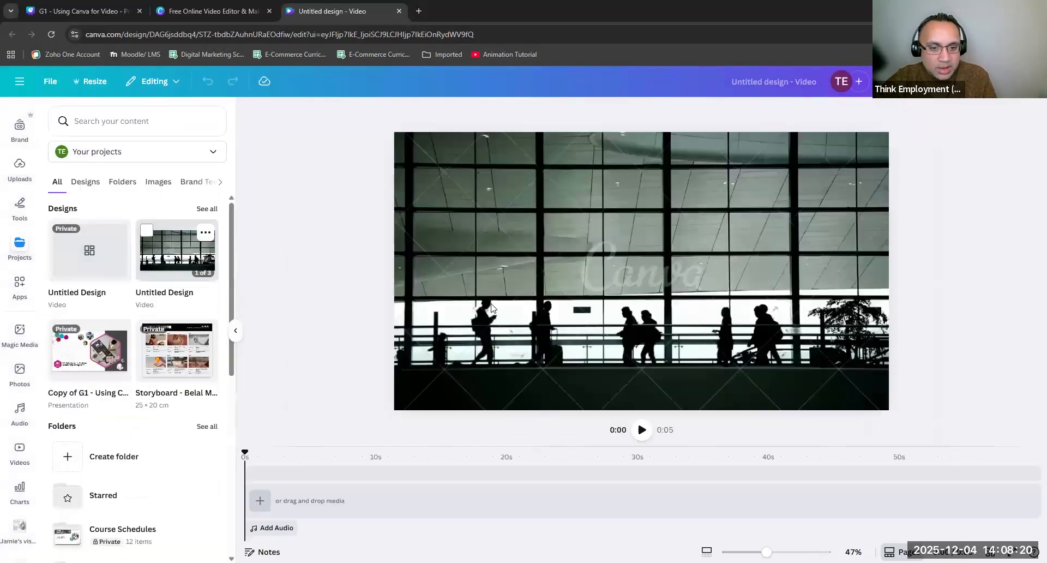
click(236, 330)
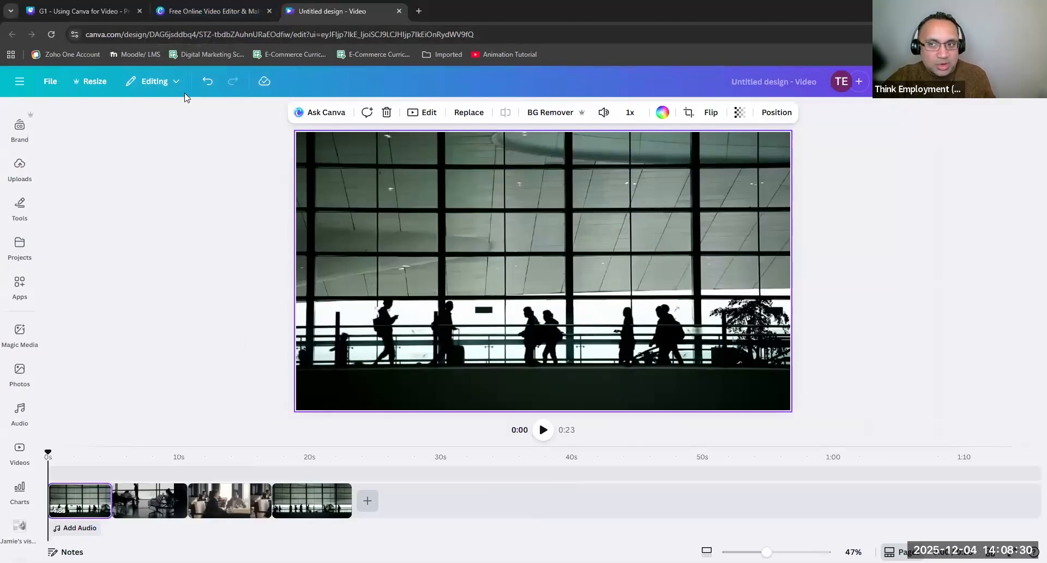
scroll(16, 328, down, 2)
click(19, 382)
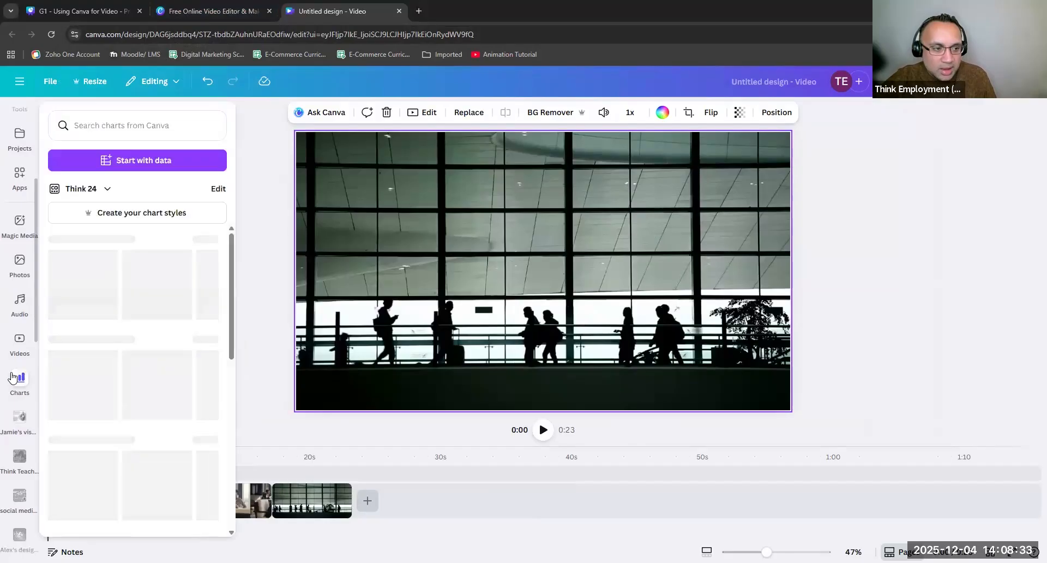
click(19, 343)
scroll(19, 420, down, 5)
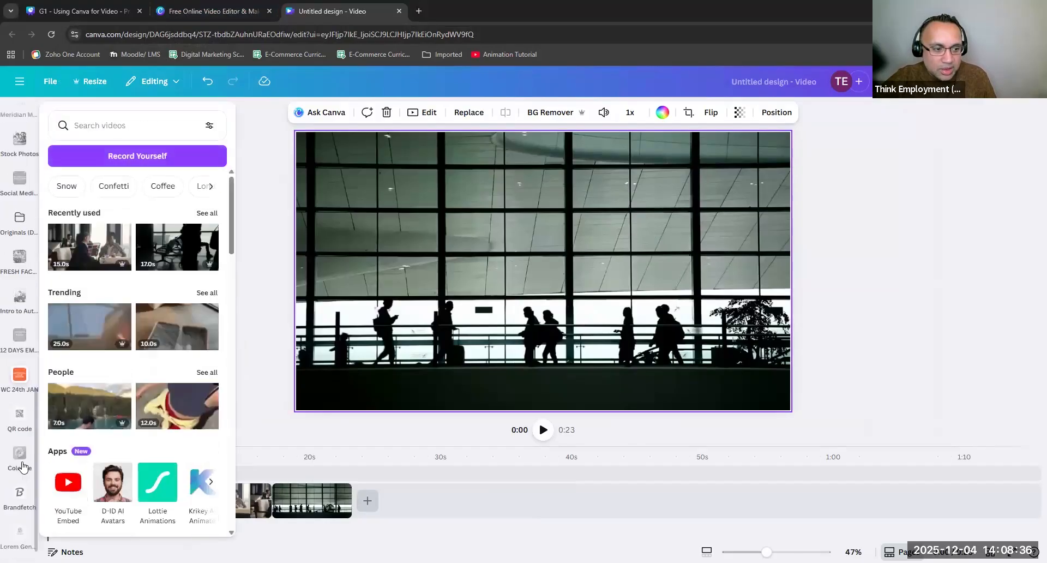
scroll(20, 461, down, 1)
scroll(11, 404, up, 5)
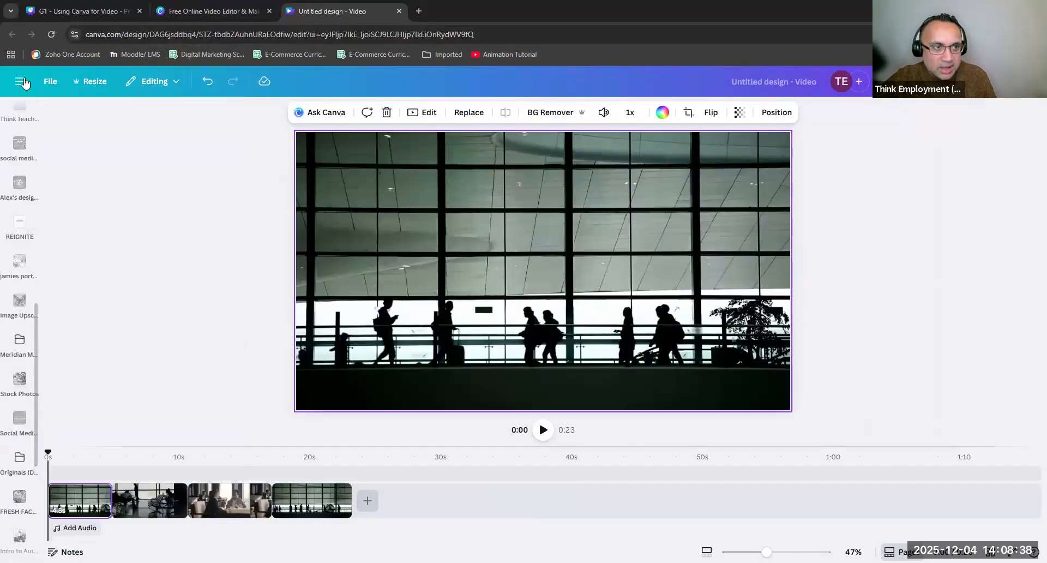
Create a Video (Landscape) design via Create > Videos, then close its tab with Ctrl+W.
click(21, 83)
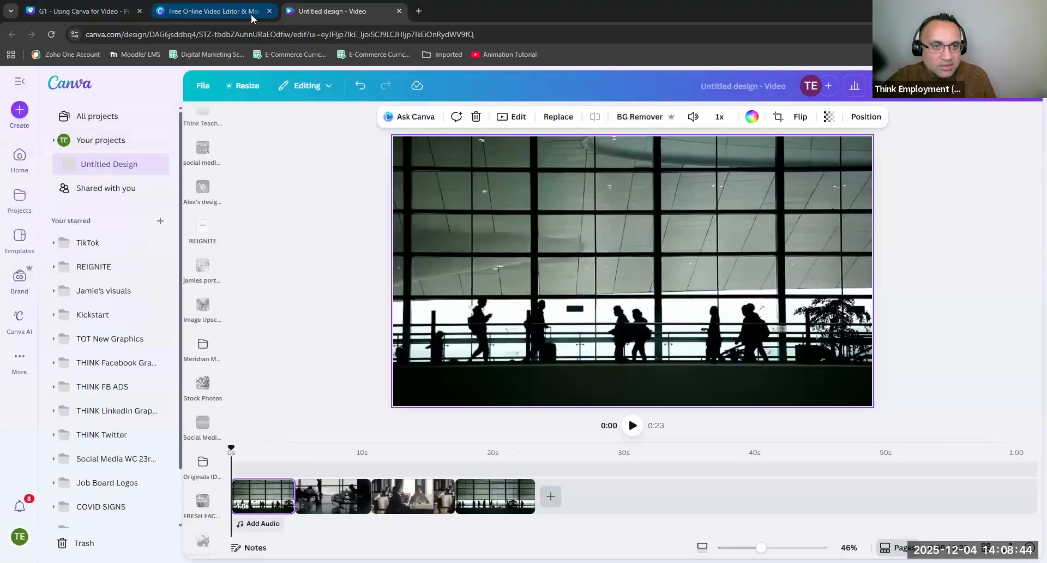
click(20, 111)
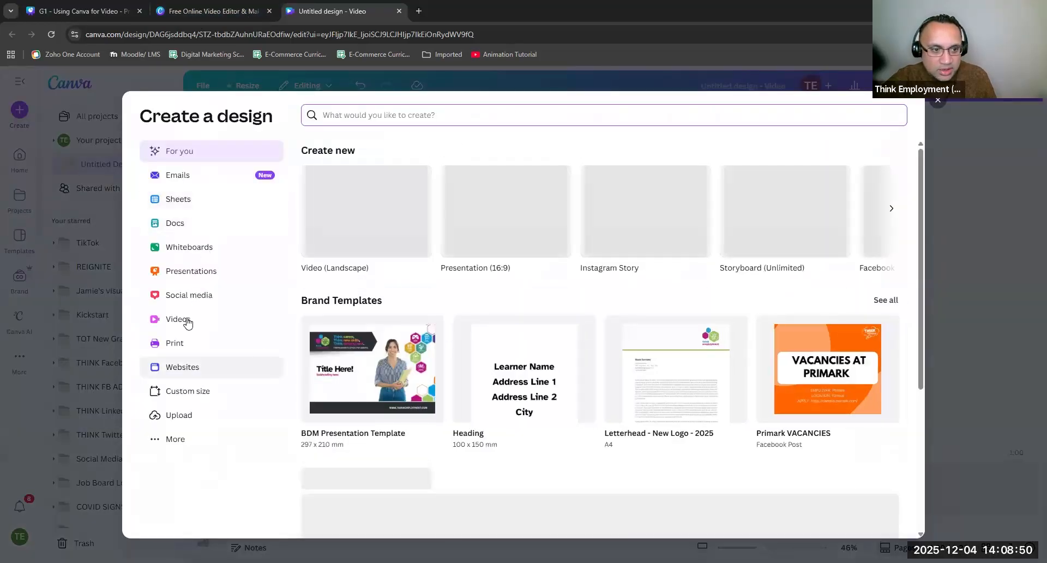
click(180, 319)
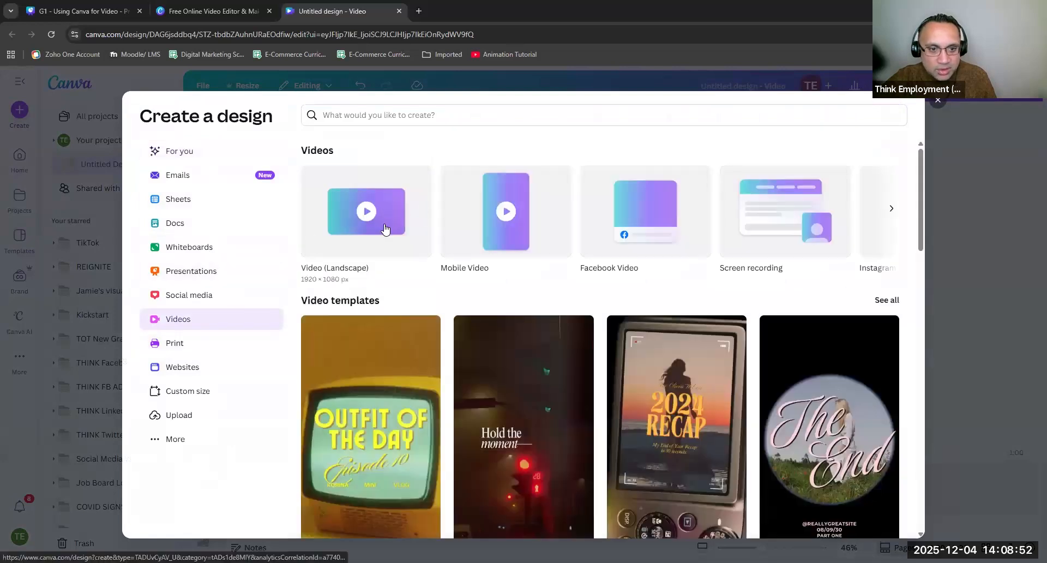
click(376, 275)
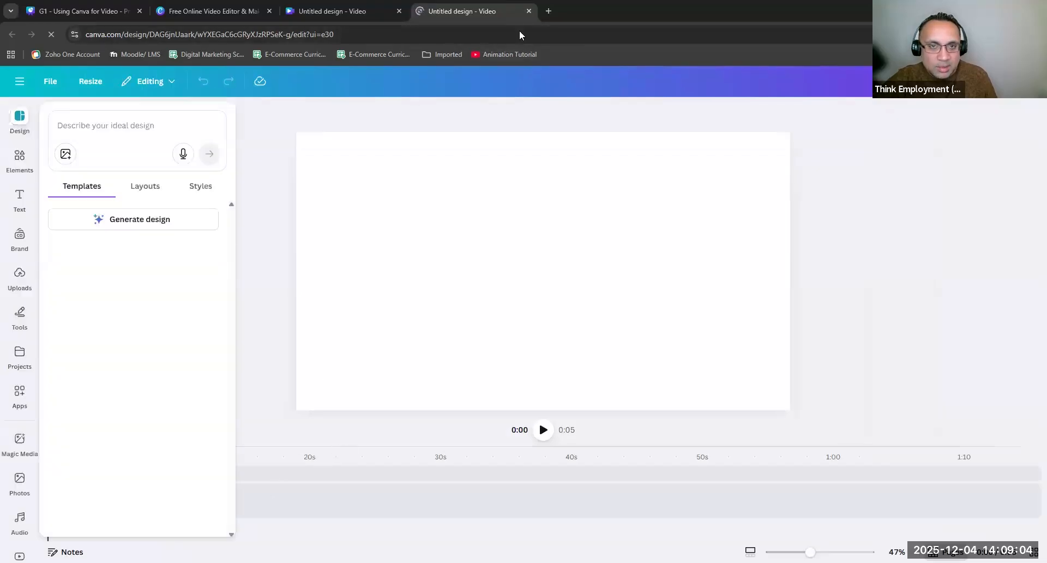
key(ctrl+w)
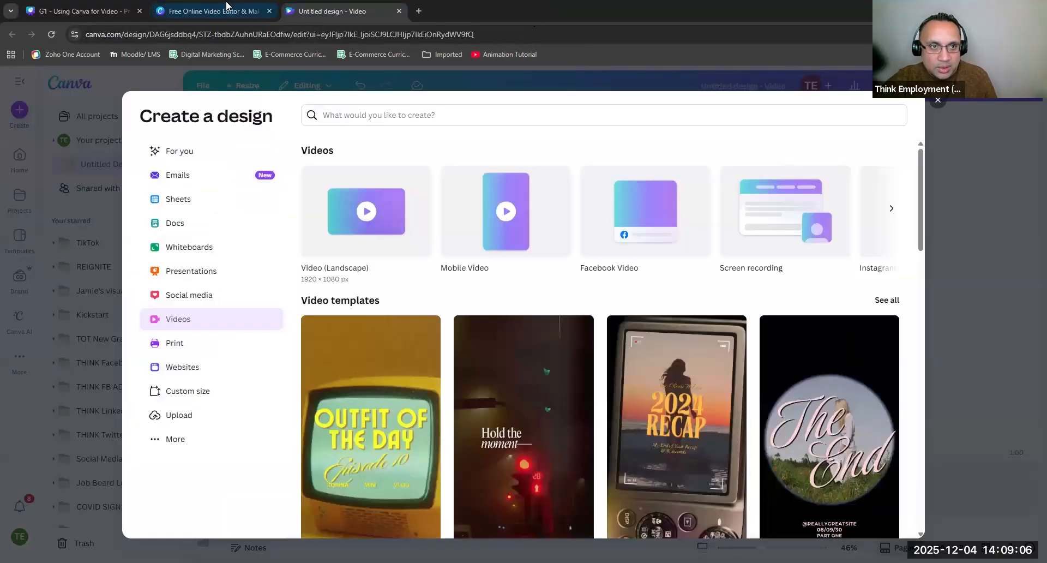
Switch back and forth between the video editor tab and the design showing creation choices.
click(226, 6)
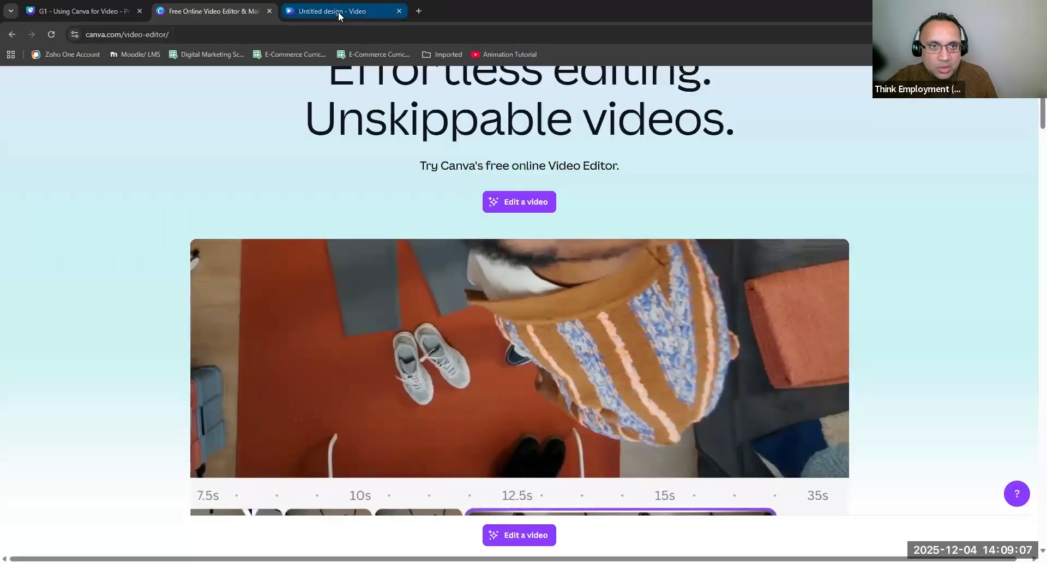
click(393, 12)
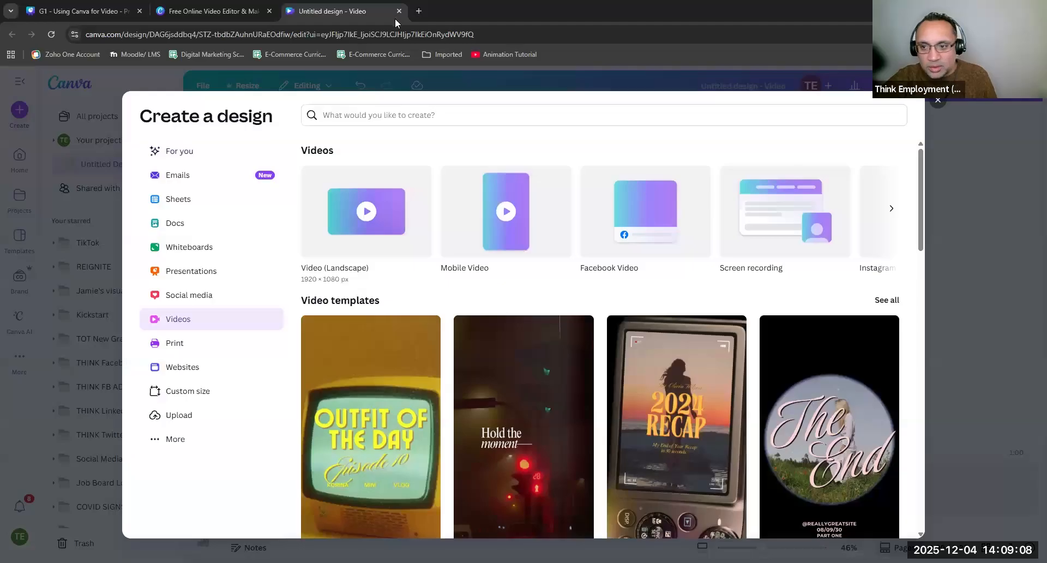
click(218, 8)
click(369, 5)
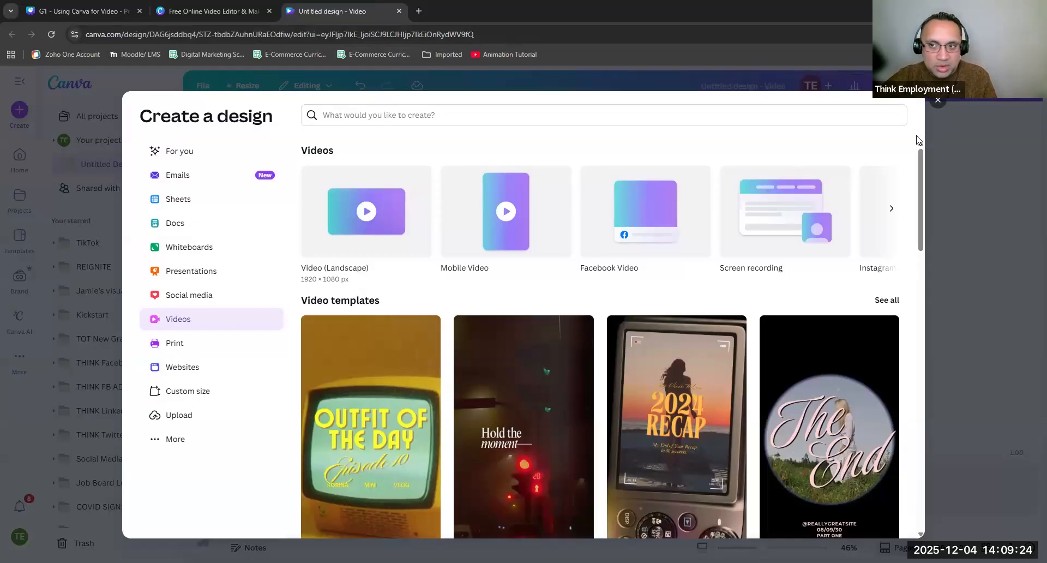
Dismiss the Create a design dialog and zoom the view out from 31% to 23%.
key(Escape)
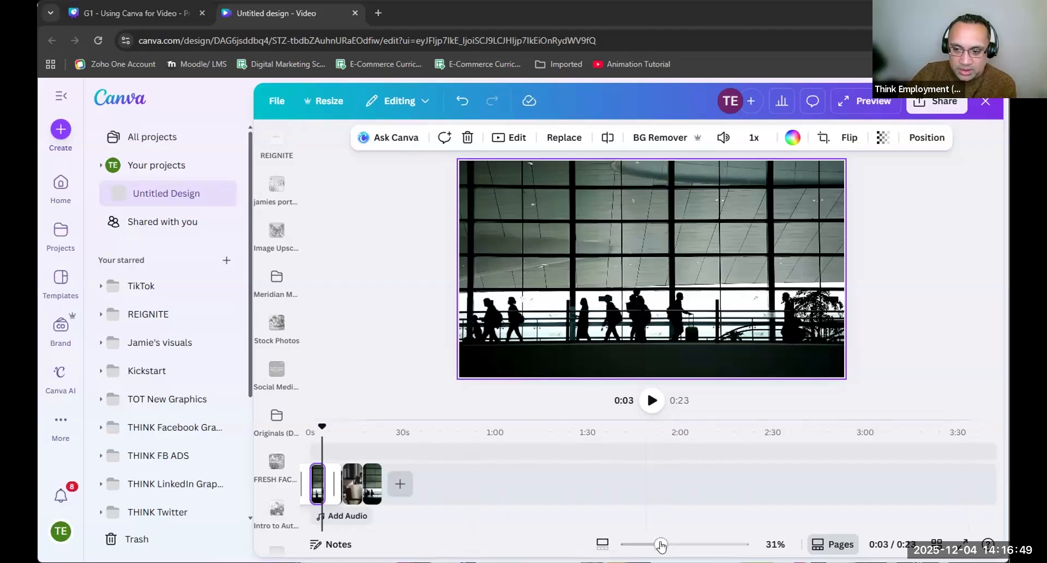
drag(661, 544, 657, 544)
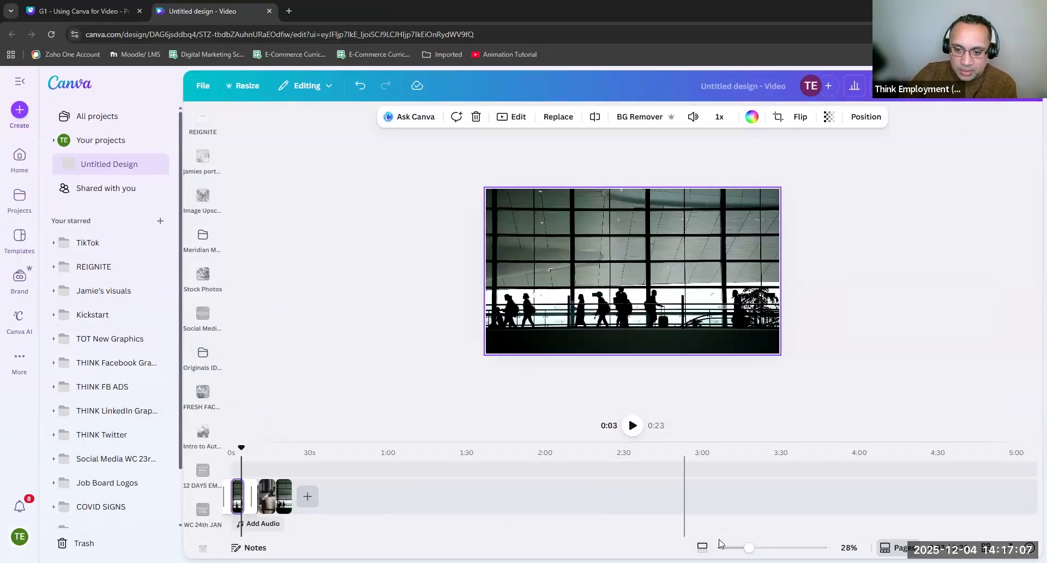
drag(749, 548, 759, 547)
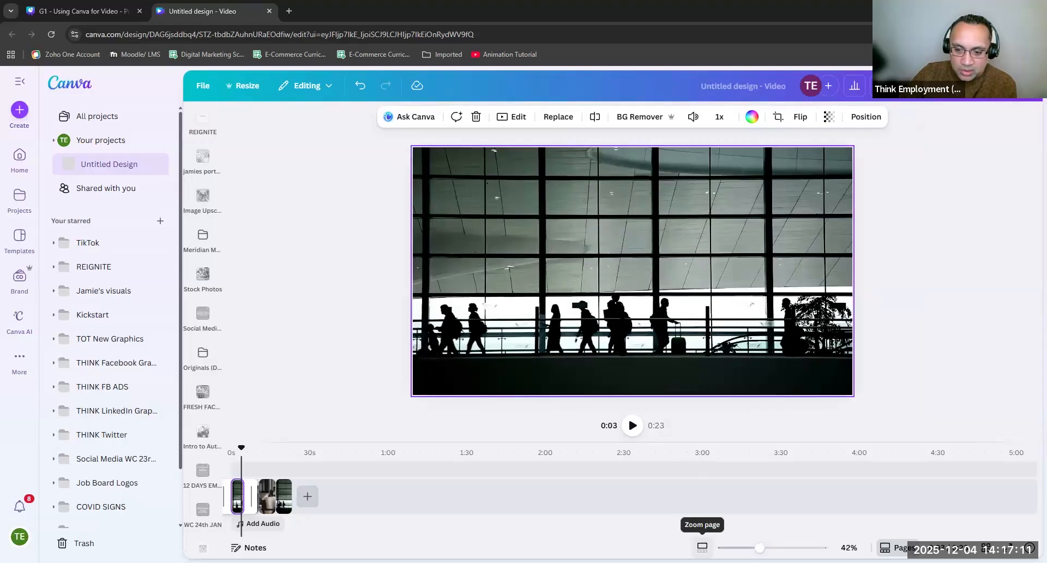
click(703, 547)
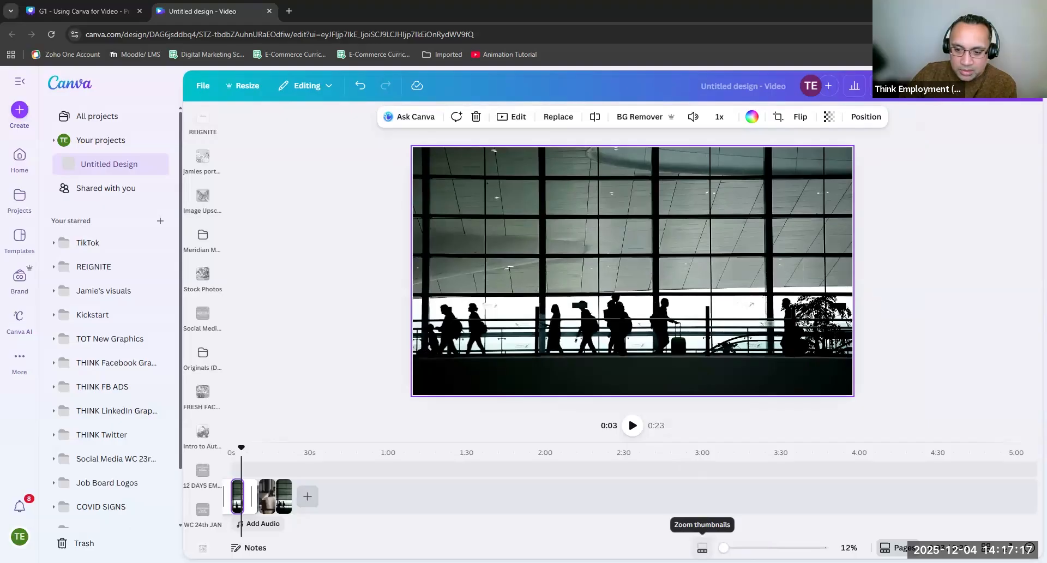
drag(723, 547, 751, 547)
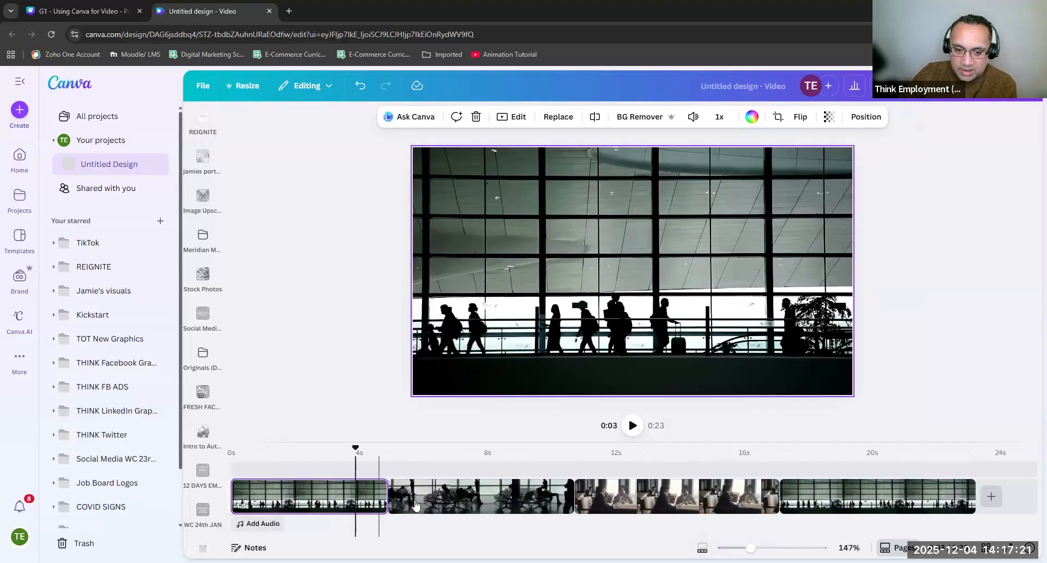
drag(751, 547, 723, 547)
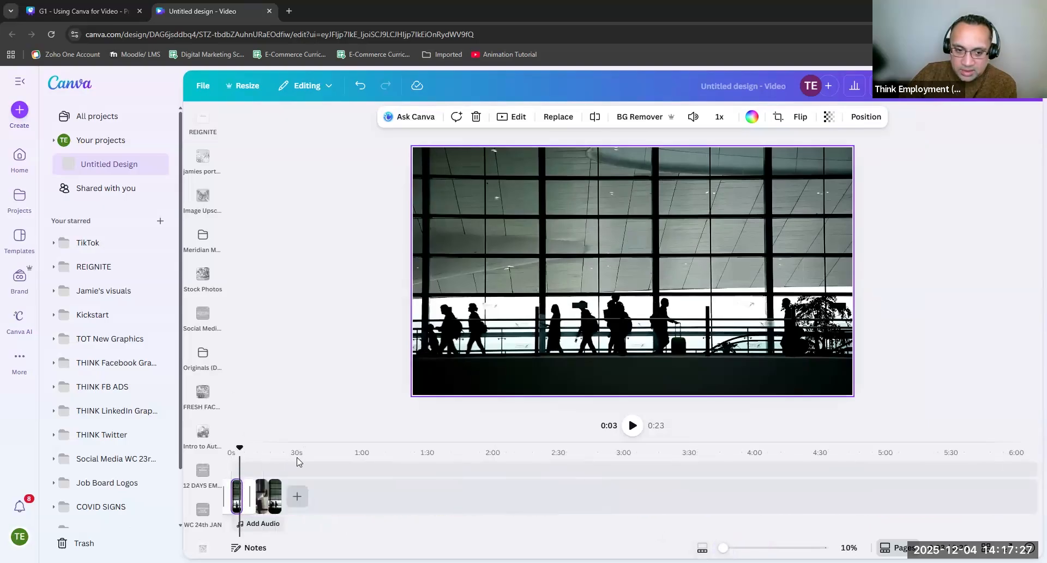
click(208, 471)
key(Escape)
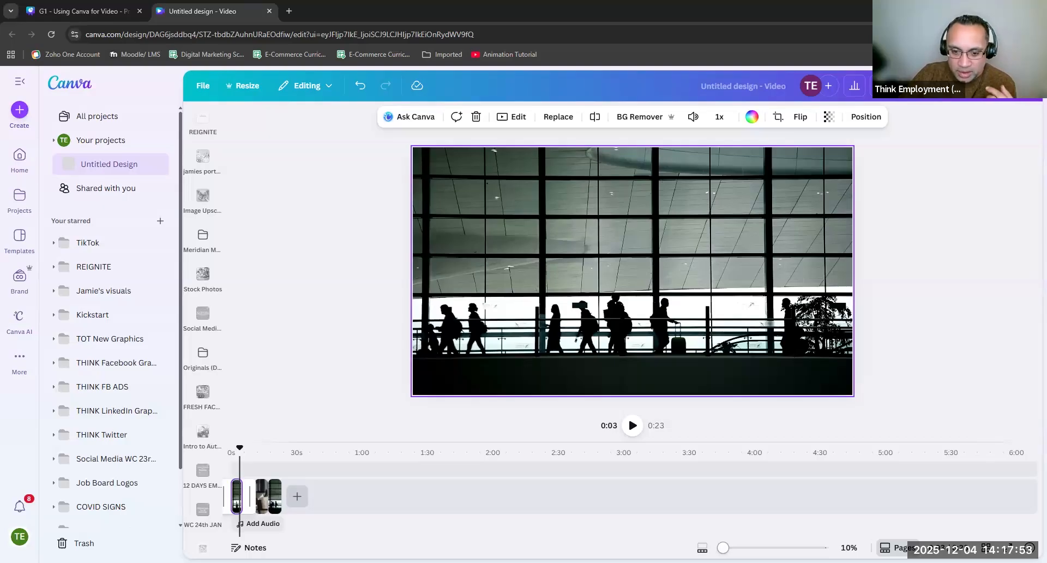
drag(723, 547, 740, 547)
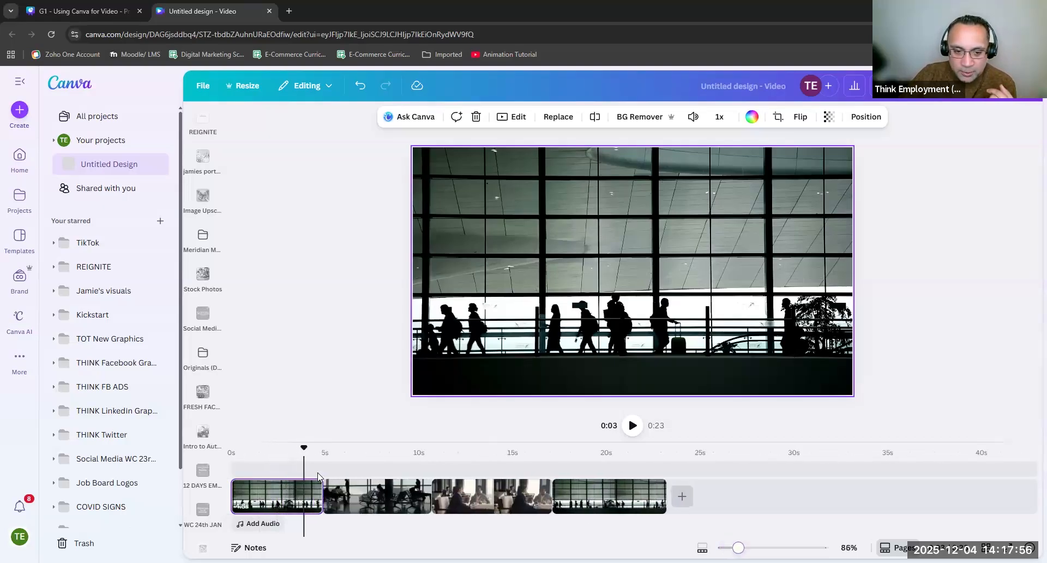
click(265, 454)
mouse_move(738, 547)
mouse_down()
mouse_move(748, 547)
mouse_move(738, 547)
mouse_up()
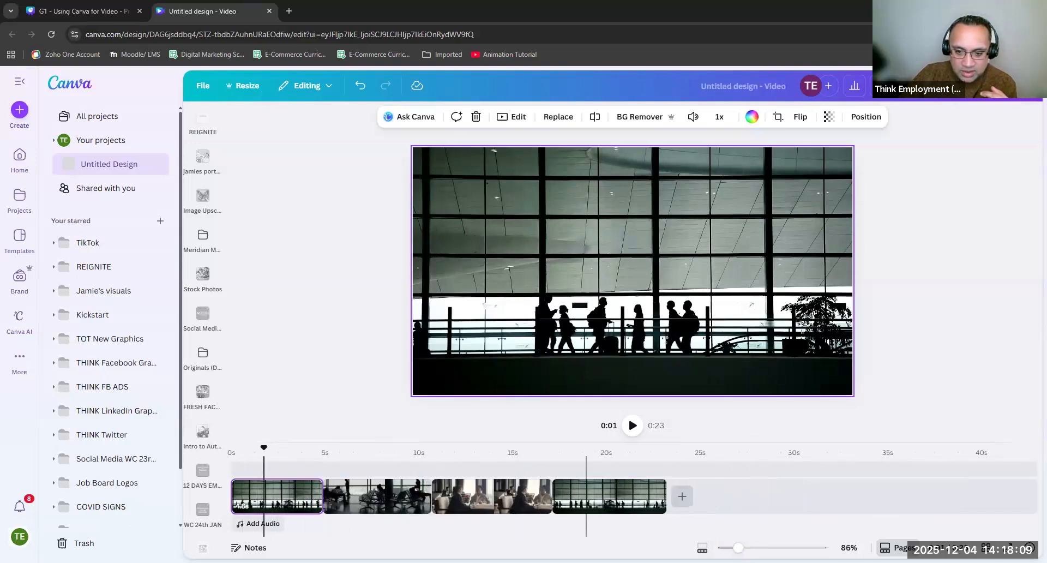
drag(738, 548, 769, 547)
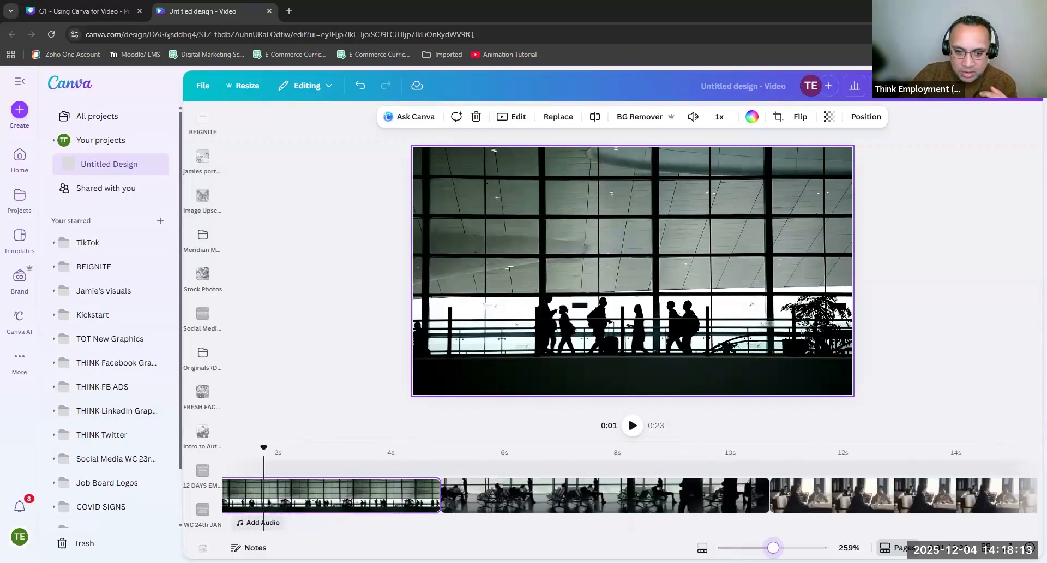
click(412, 458)
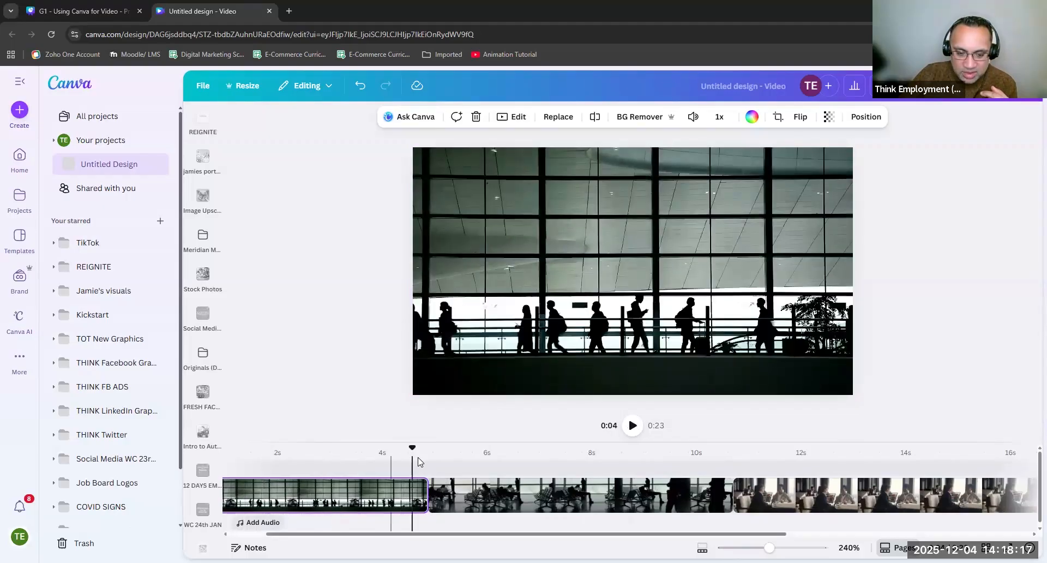
drag(413, 449, 419, 450)
click(425, 452)
drag(402, 455, 363, 460)
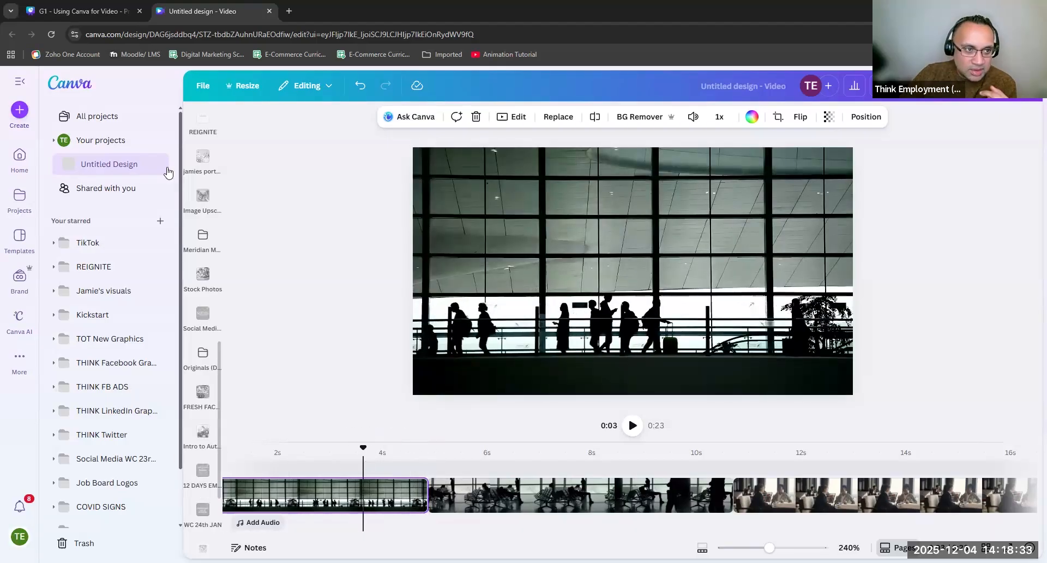
Visit the Canva home page, then bring up the Elements library beside the video design.
click(22, 171)
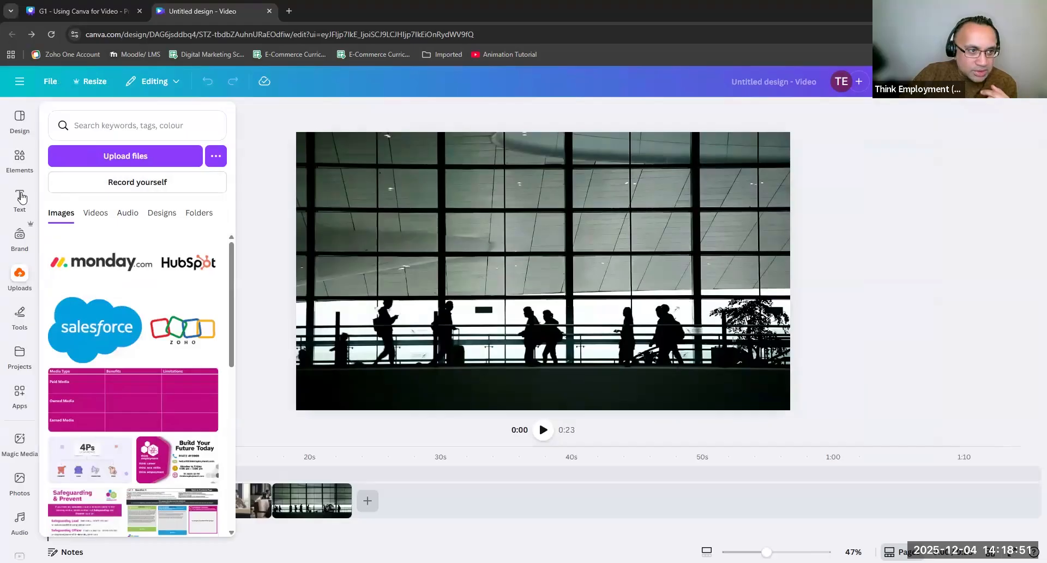
click(16, 164)
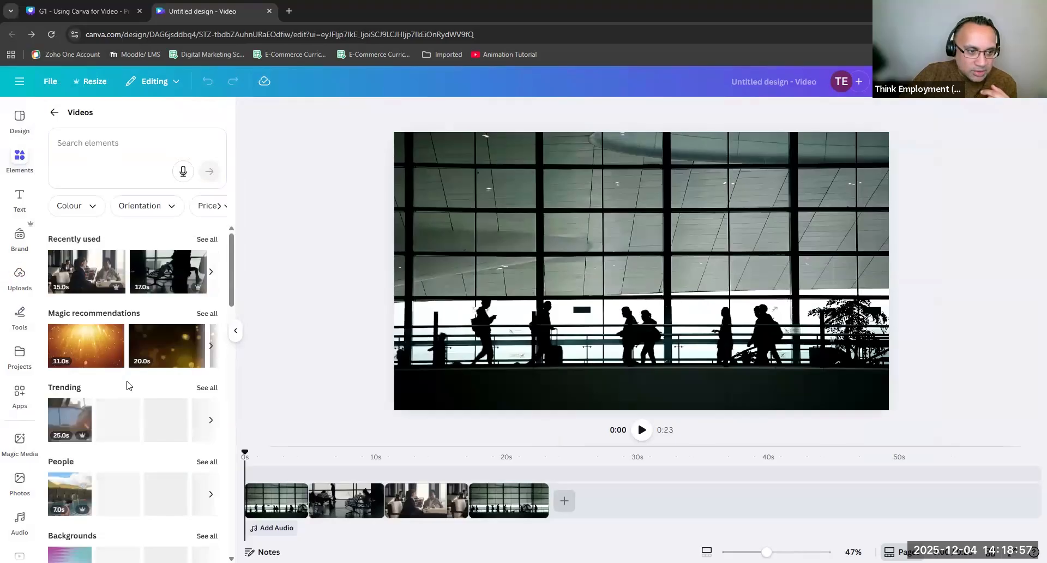
Scroll the stock Videos library down to the Aerial shots collection.
scroll(92, 448, down, 2)
scroll(91, 449, down, 6)
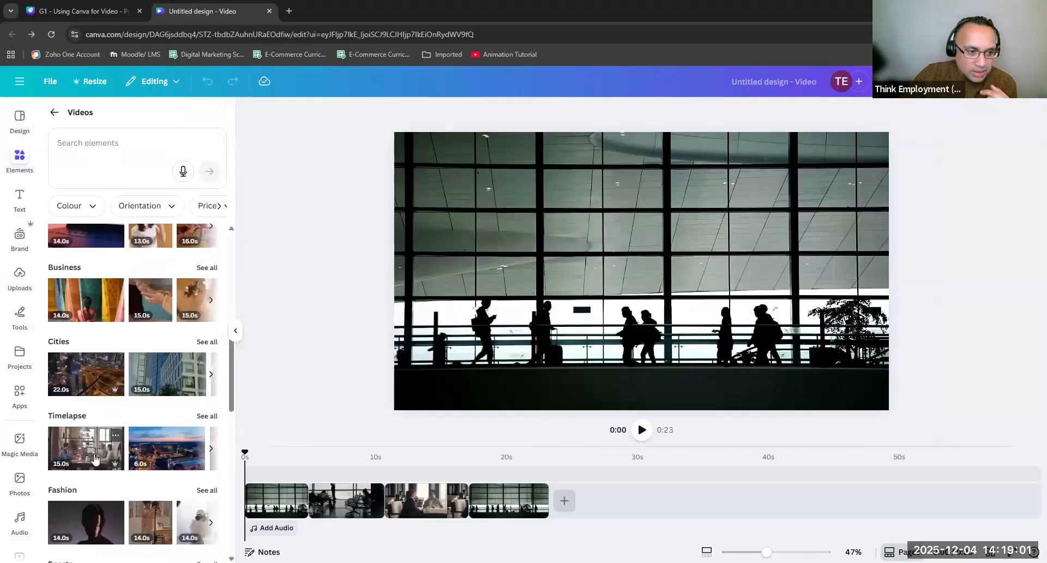
scroll(93, 458, down, 1)
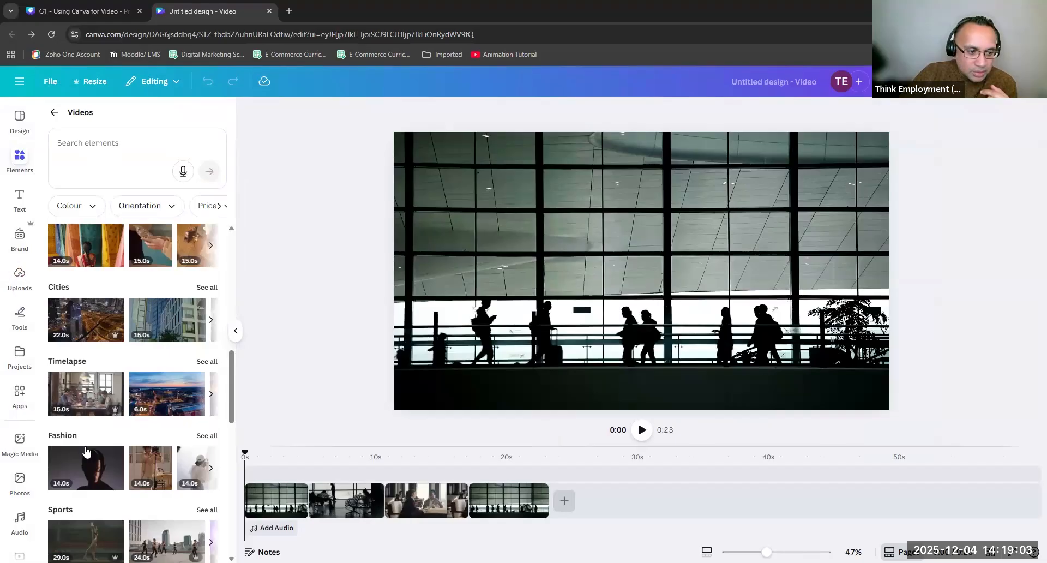
scroll(87, 447, down, 7)
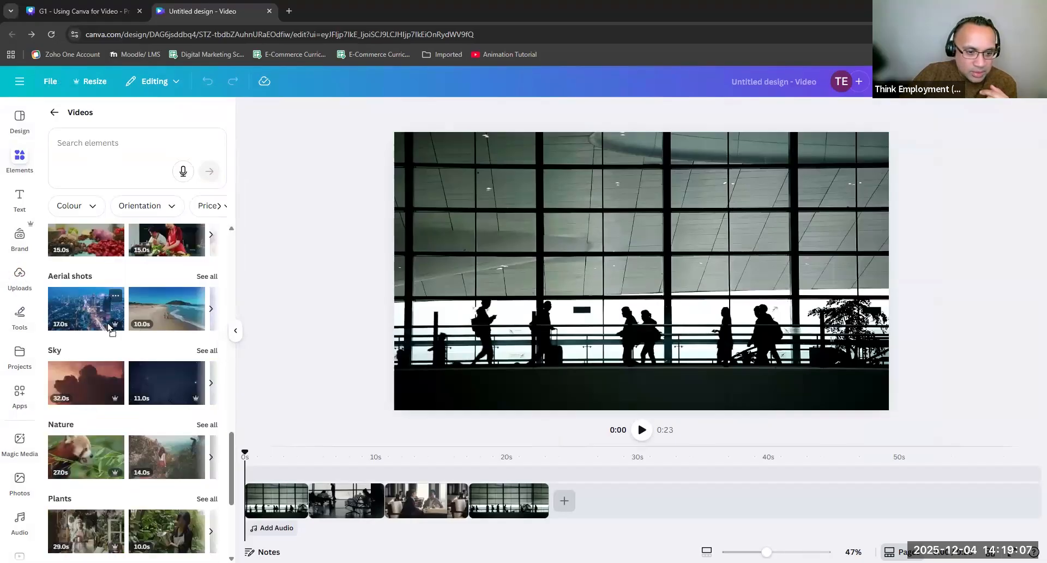
Swap the first airport clip for the aerial night-city video and scrub into it.
drag(284, 499, 285, 501)
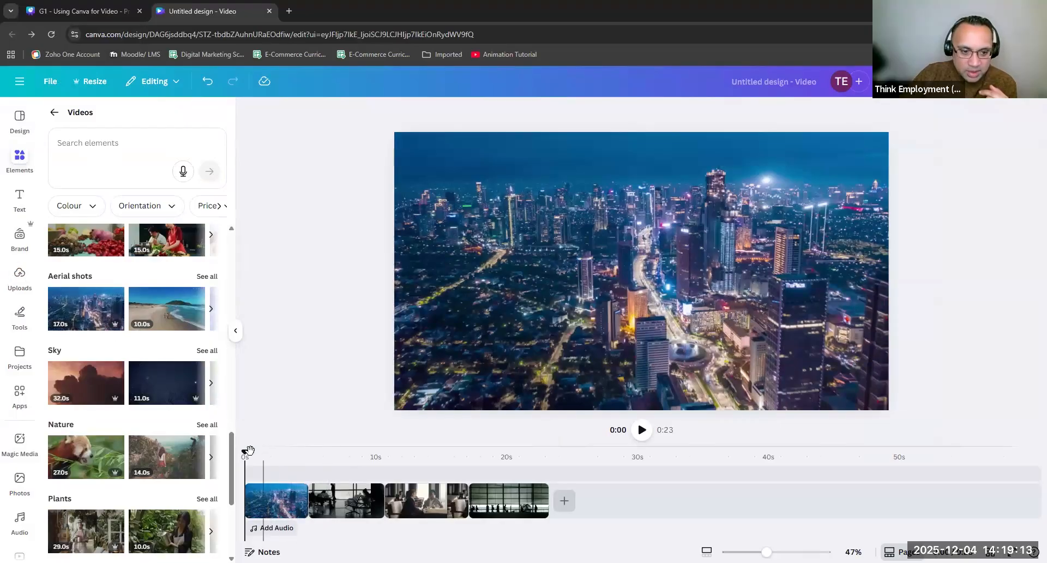
drag(245, 454, 285, 471)
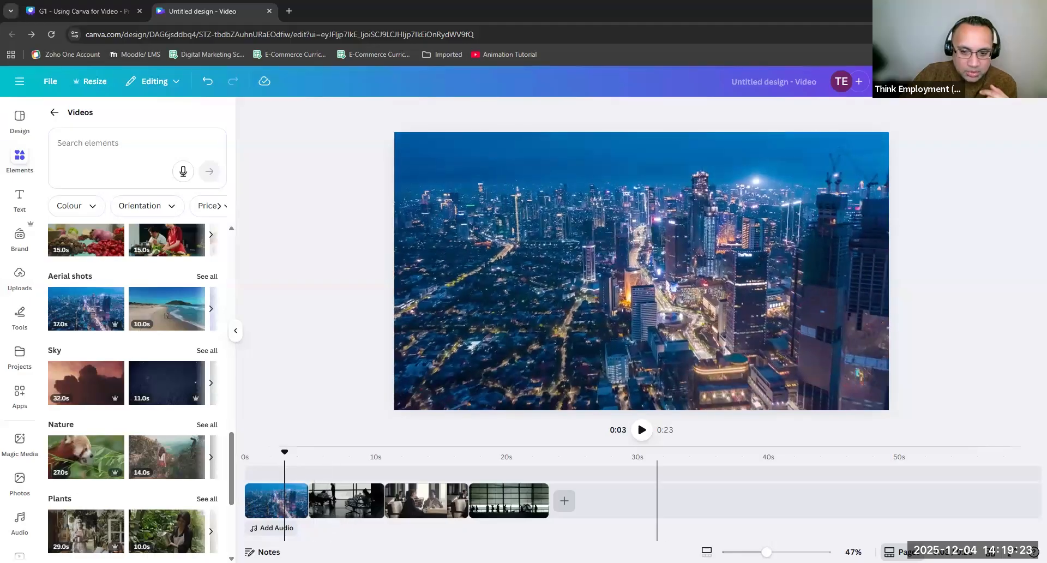
click(707, 552)
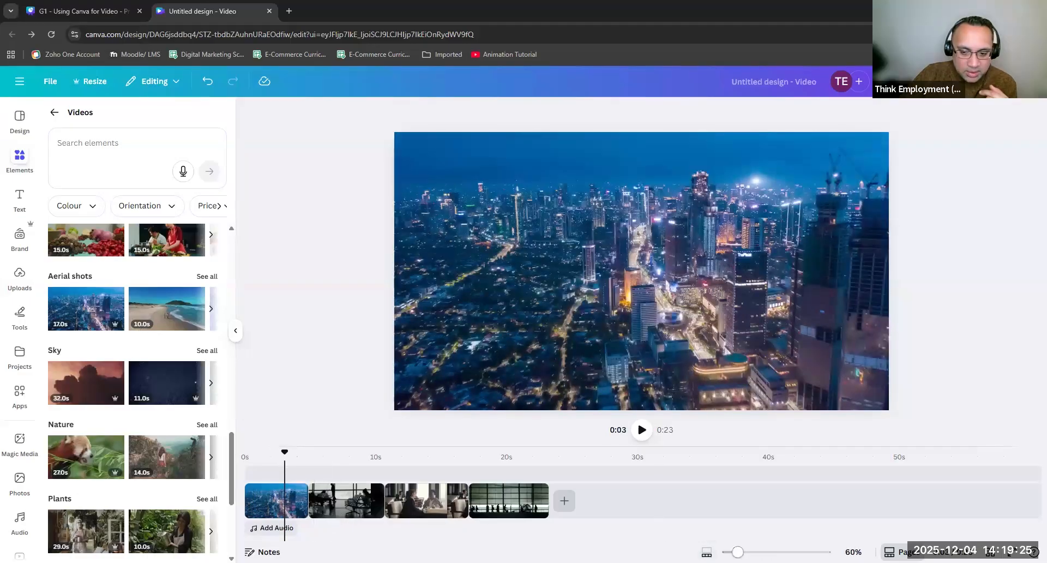
drag(737, 552, 825, 552)
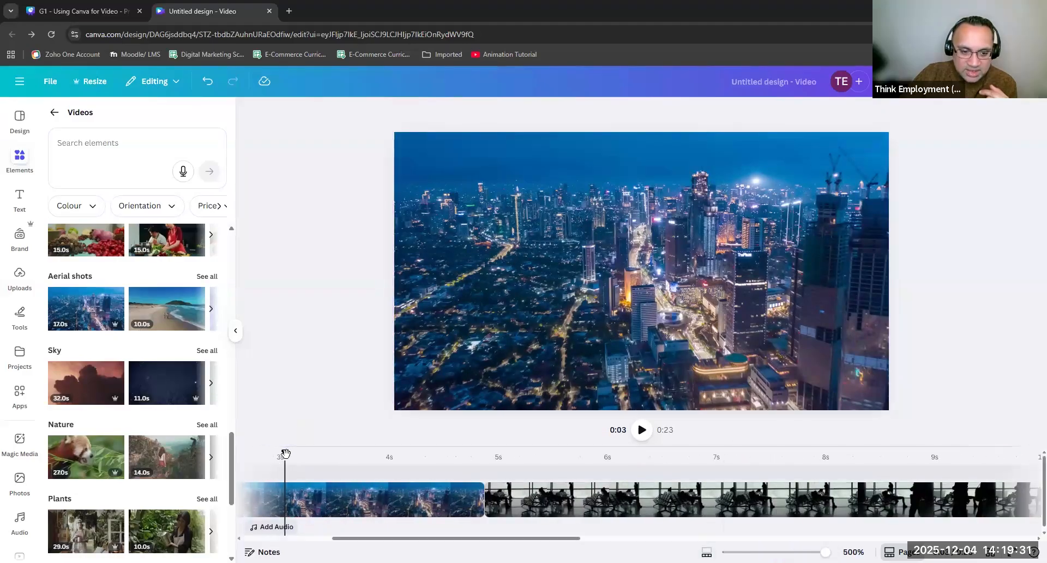
drag(285, 456, 357, 456)
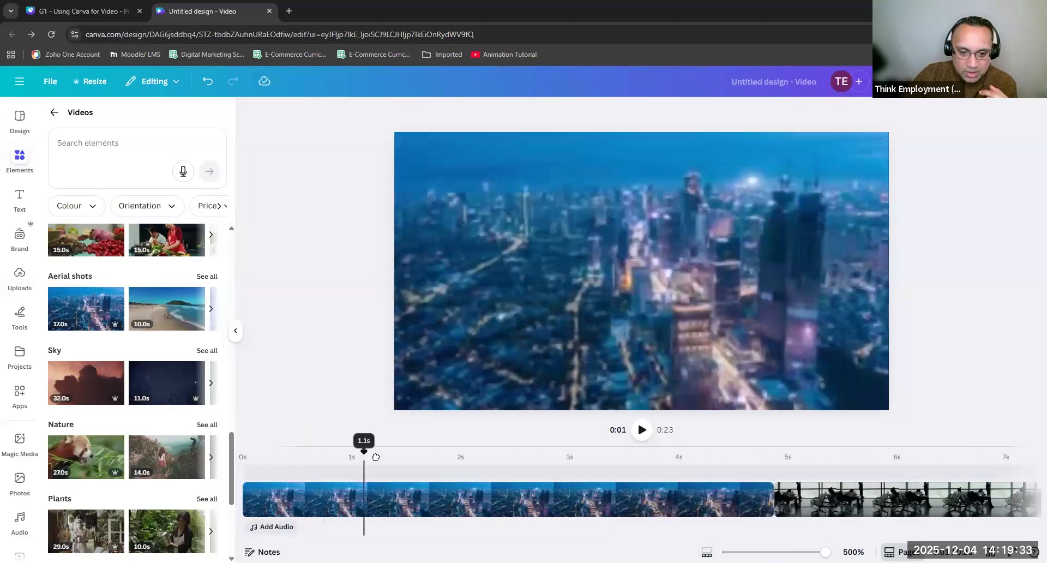
drag(247, 469, 348, 469)
mouse_move(434, 470)
mouse_down()
mouse_move(698, 482)
mouse_move(680, 483)
mouse_up()
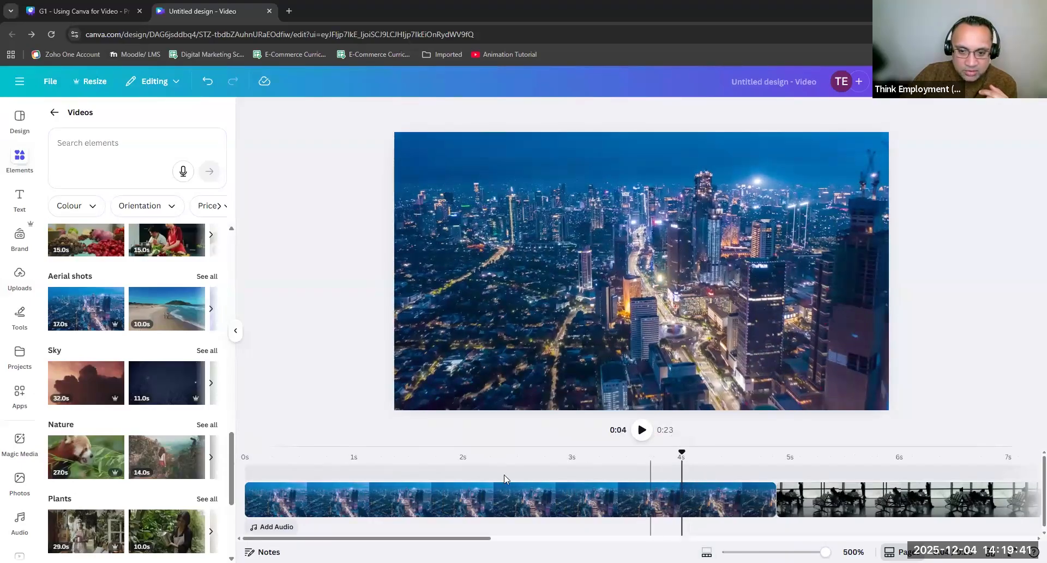
click(419, 472)
click(246, 463)
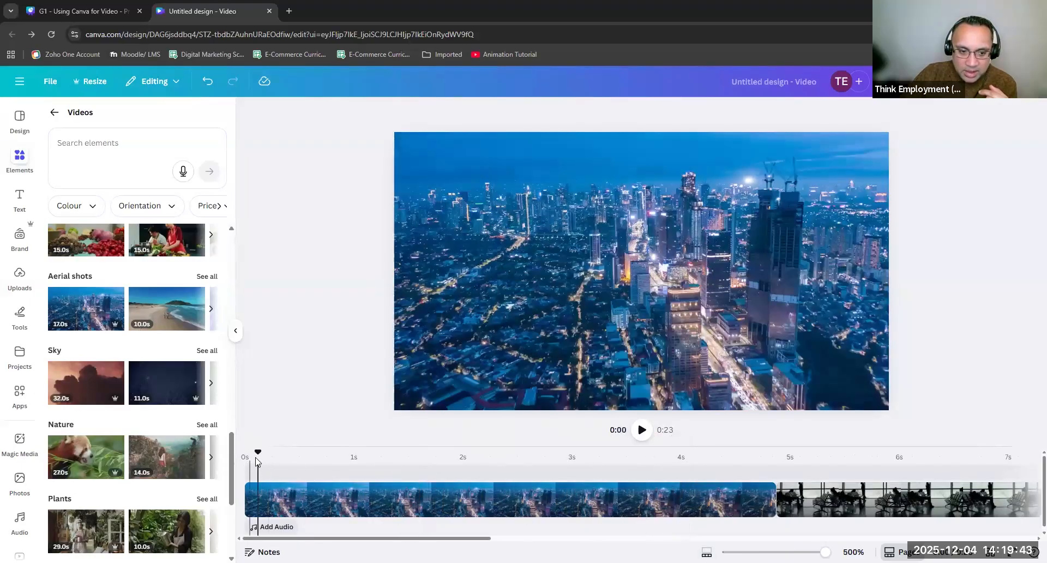
click(642, 430)
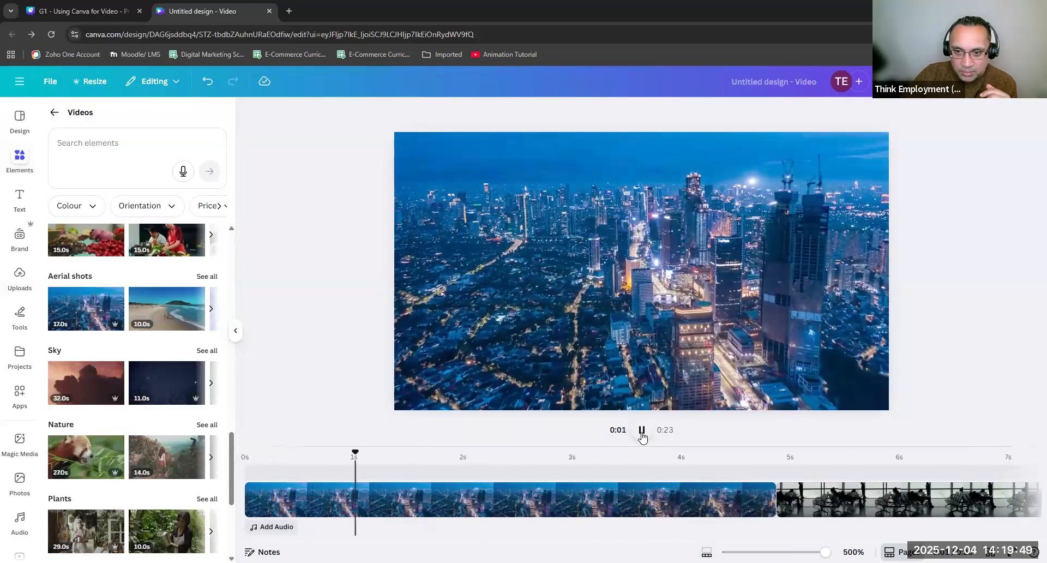
key(space)
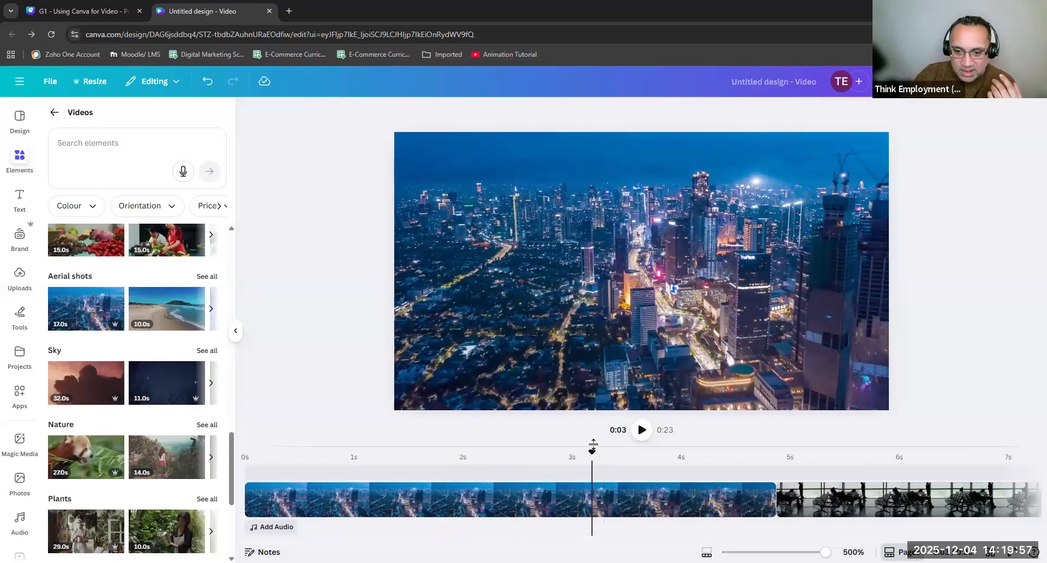
drag(591, 458, 245, 457)
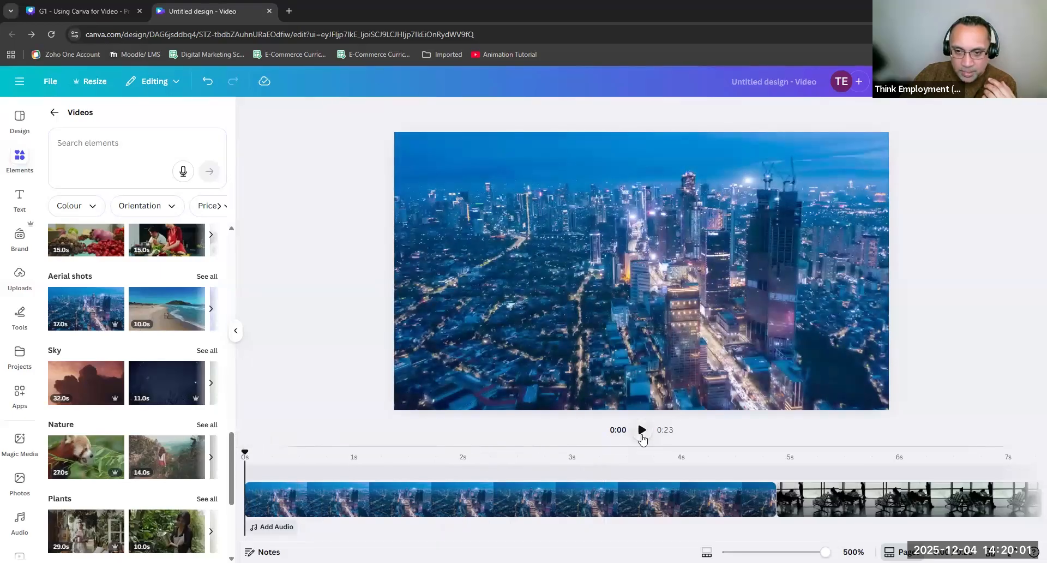
click(642, 434)
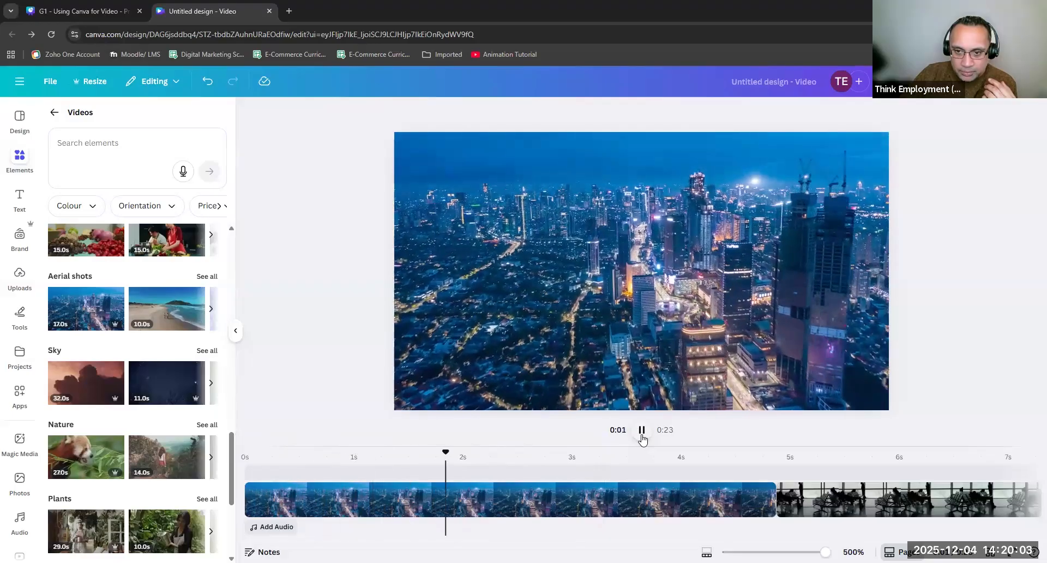
click(642, 432)
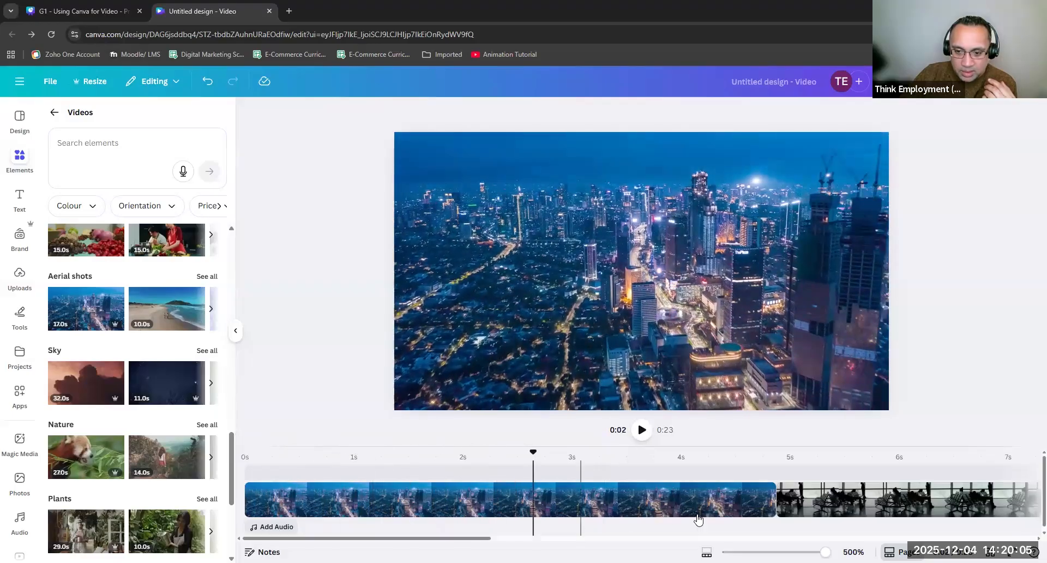
click(743, 511)
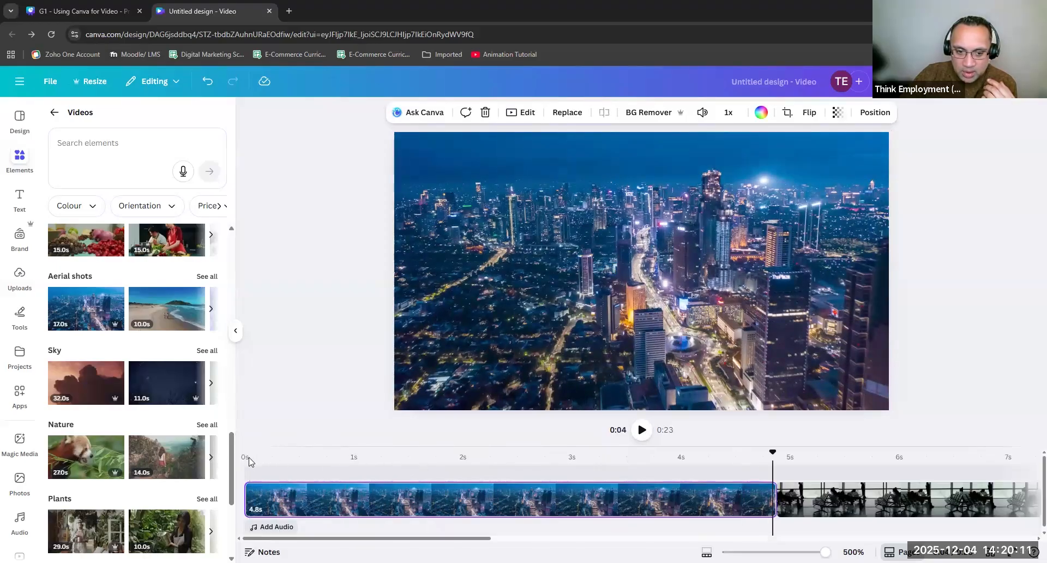
Trim the opening aerial city clip down to about 2.9 seconds.
click(641, 430)
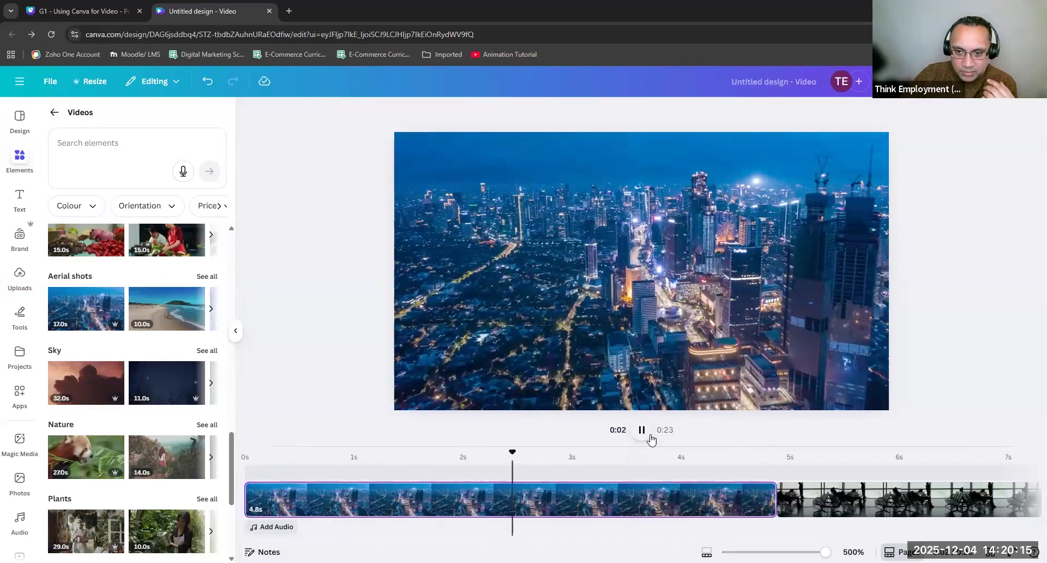
click(621, 513)
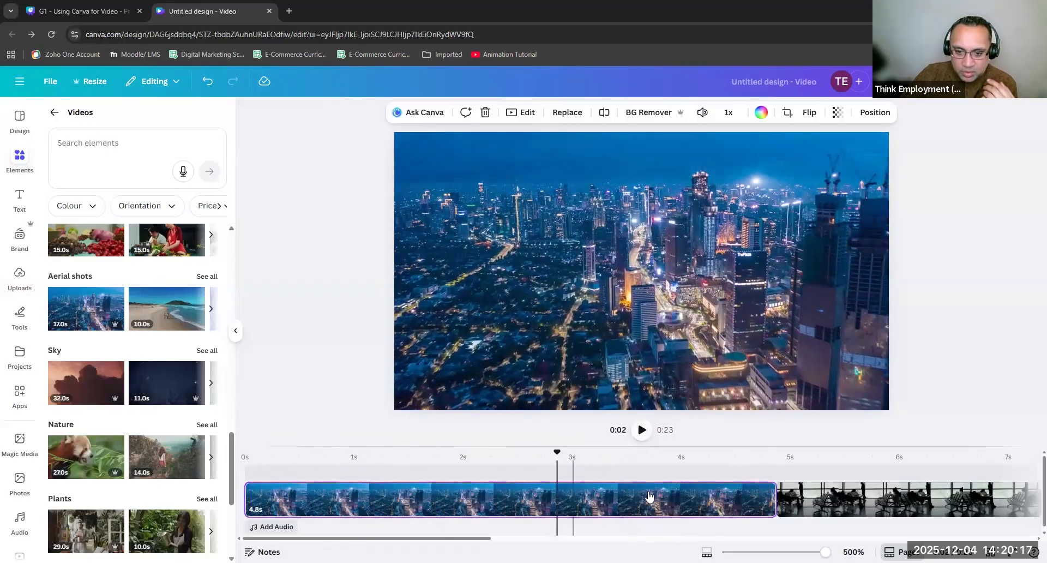
drag(765, 505, 572, 506)
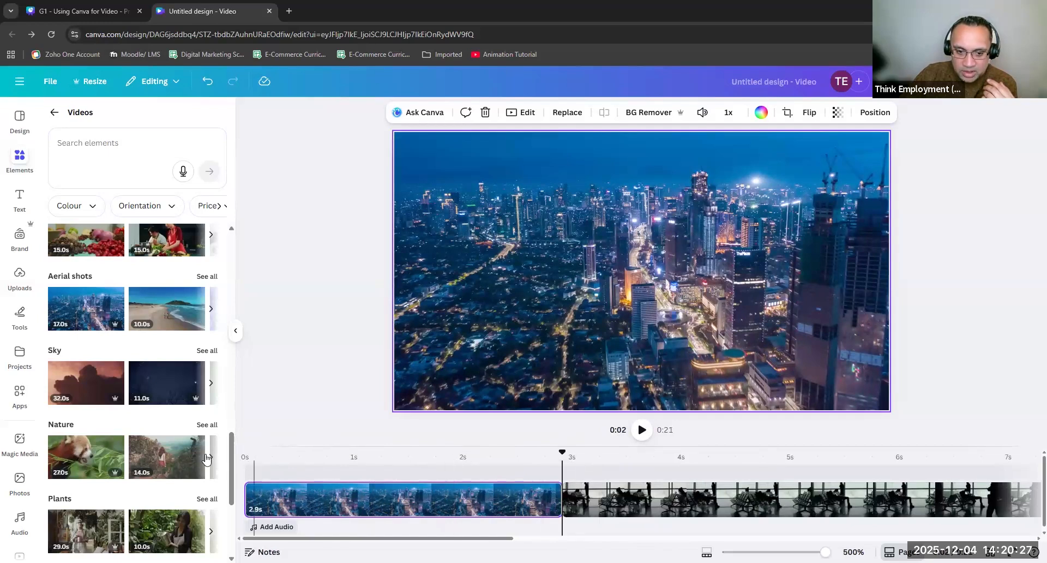
Preview the shortened intro from 0 seconds.
click(248, 457)
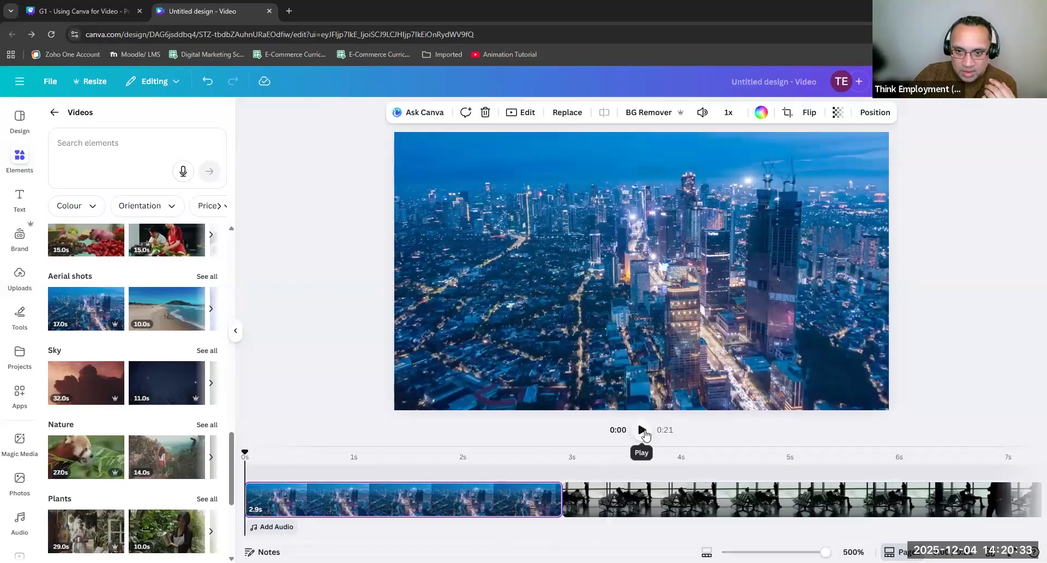
click(642, 431)
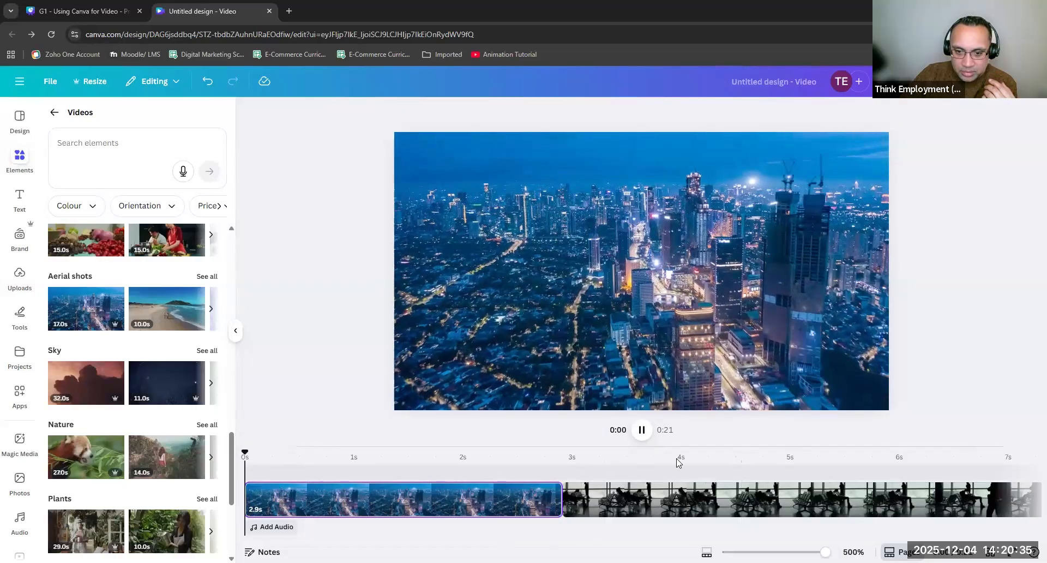
drag(513, 456, 245, 456)
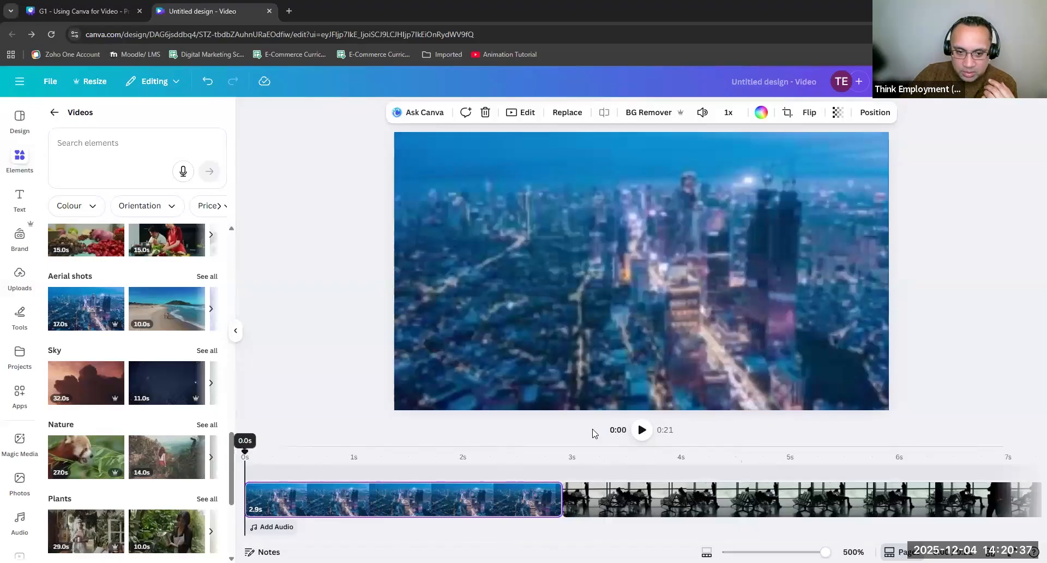
click(637, 433)
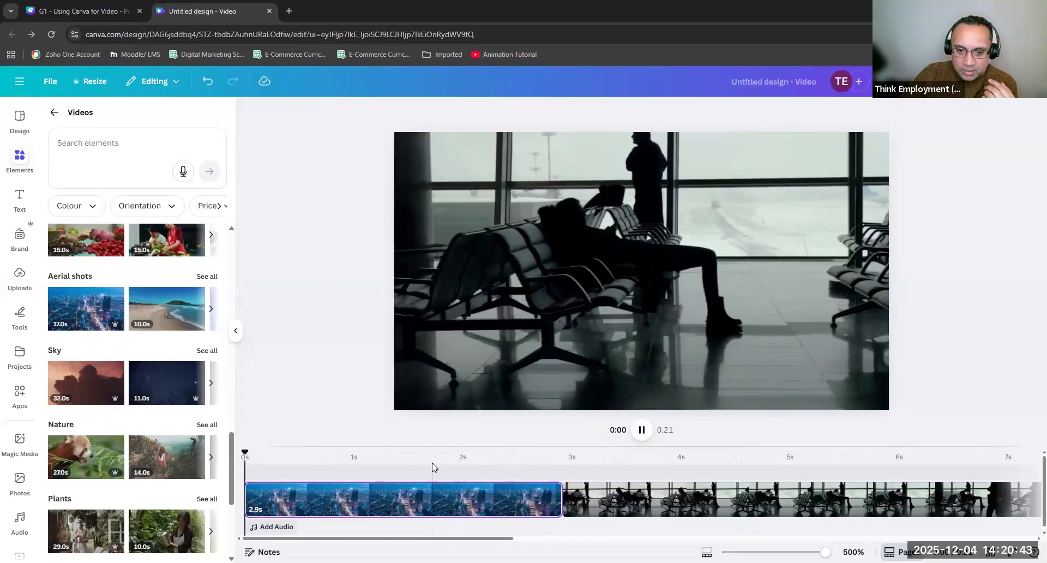
click(432, 465)
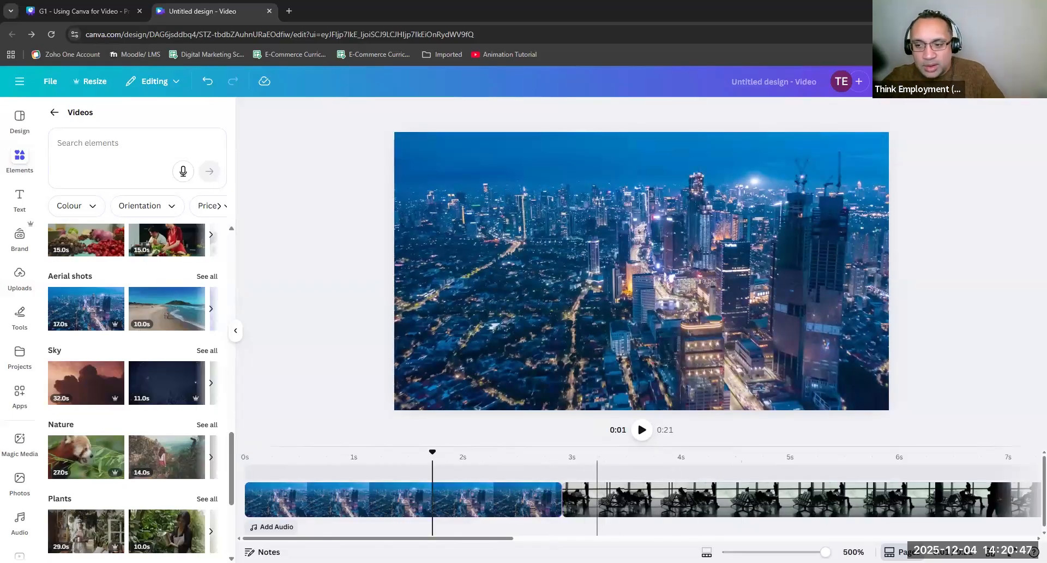
Add 'It Was Always Here' from recently used audio as a 21.2s background track.
click(277, 524)
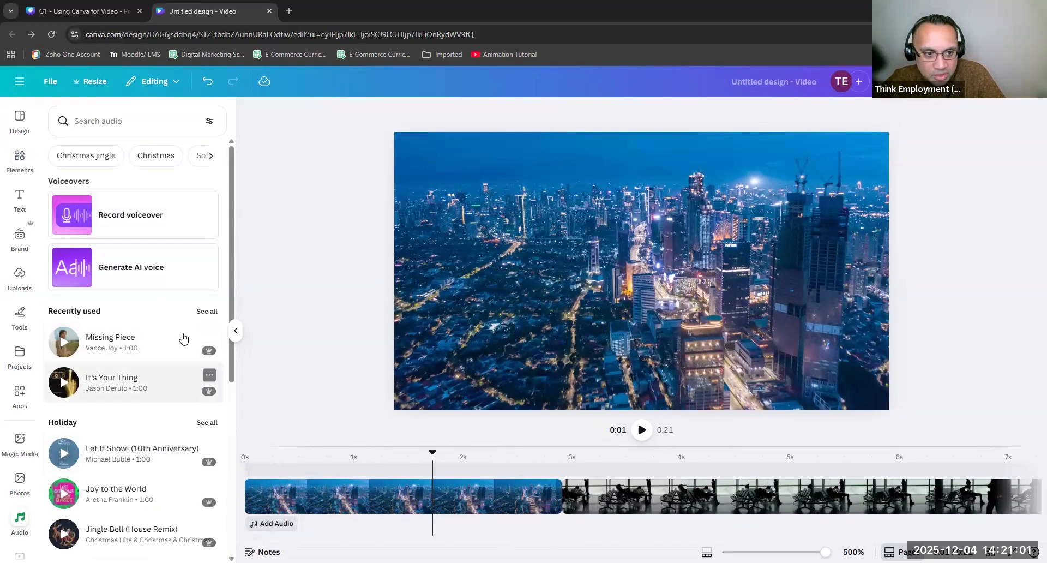
click(207, 312)
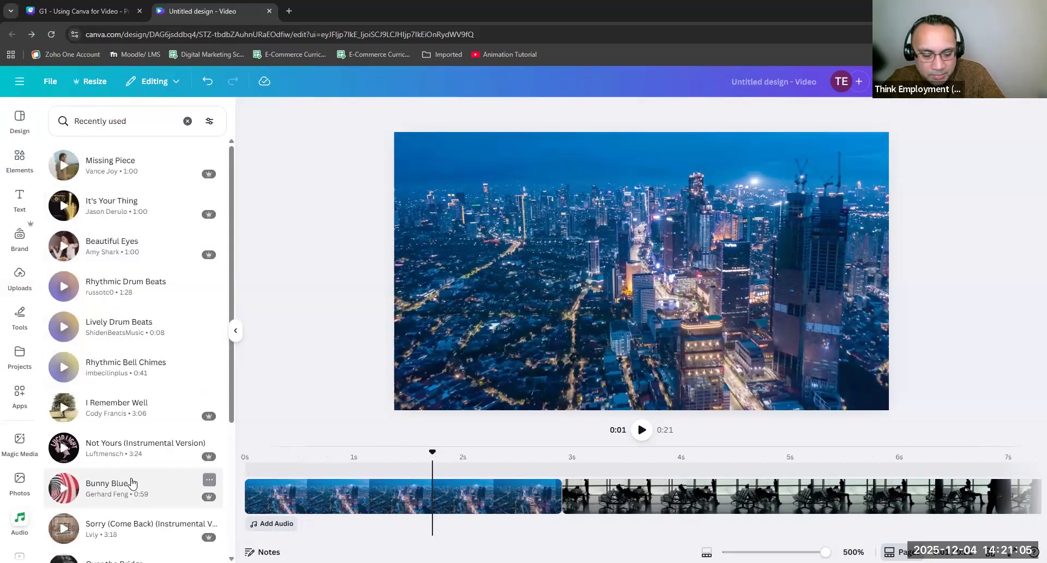
scroll(131, 482, down, 9)
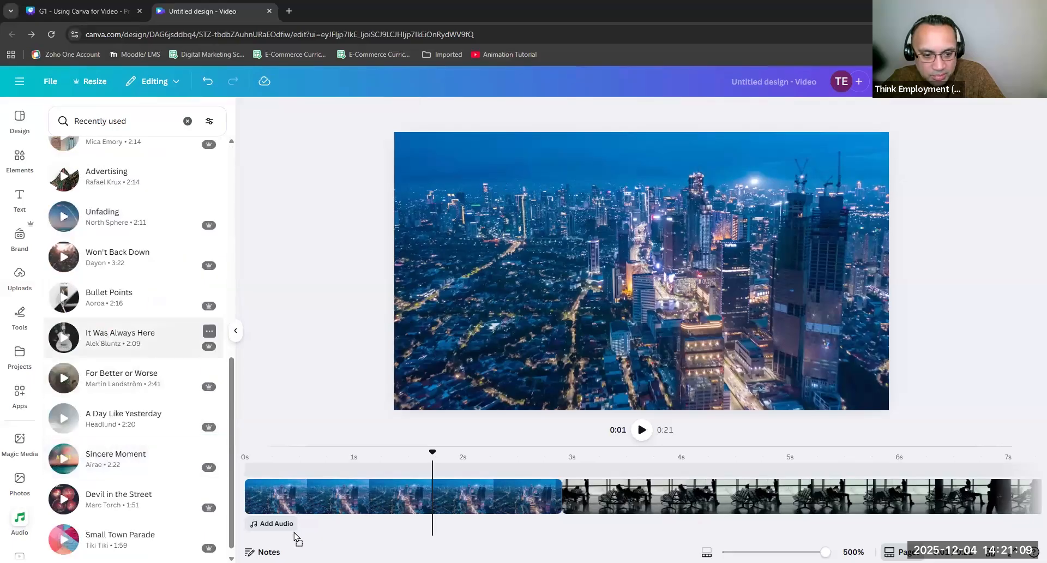
drag(251, 527, 252, 526)
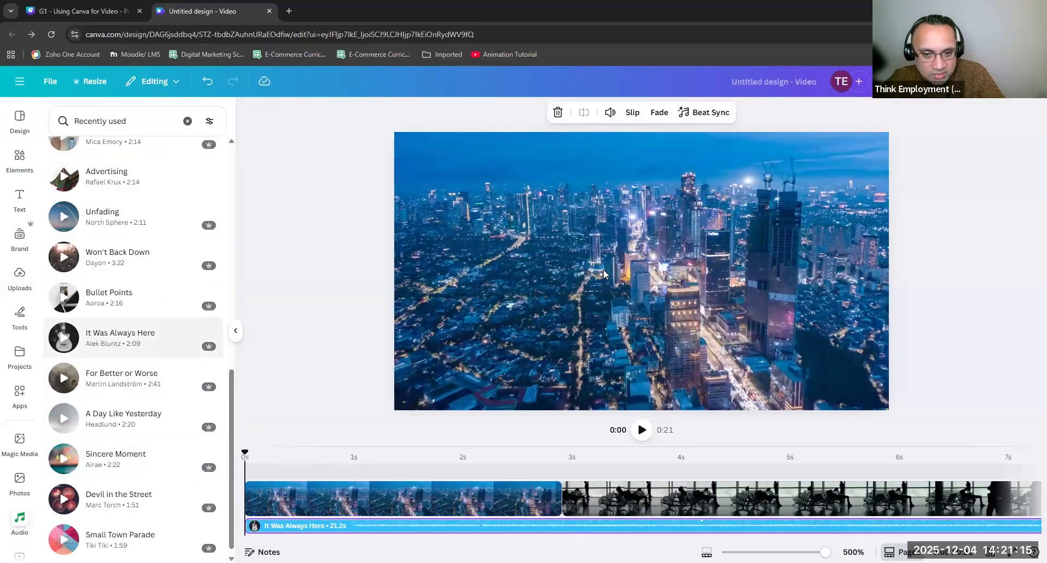
scroll(189, 330, up, 6)
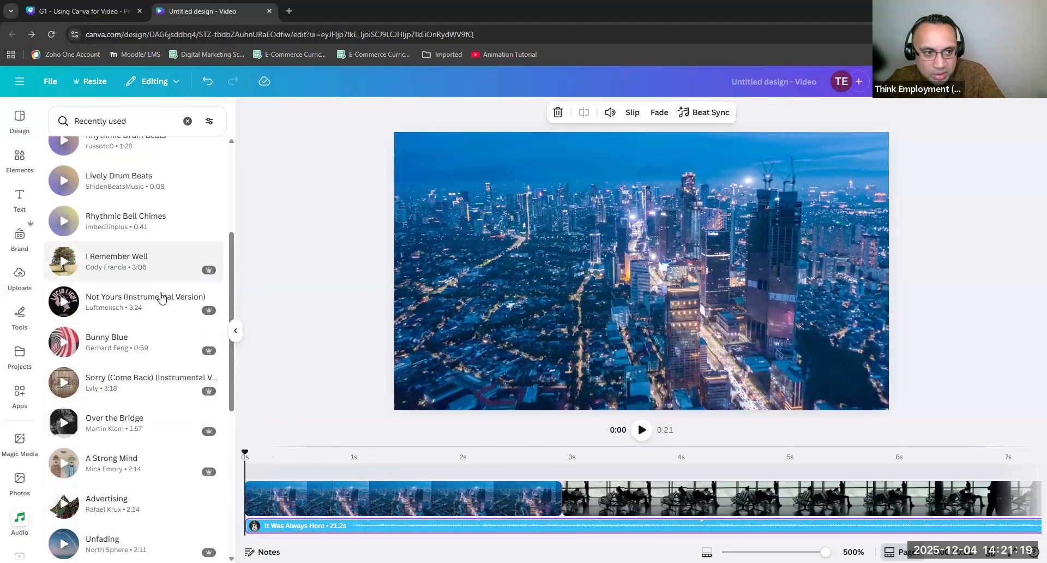
Insert the Hipster Brand template from the Text panel's Font combinations.
click(20, 199)
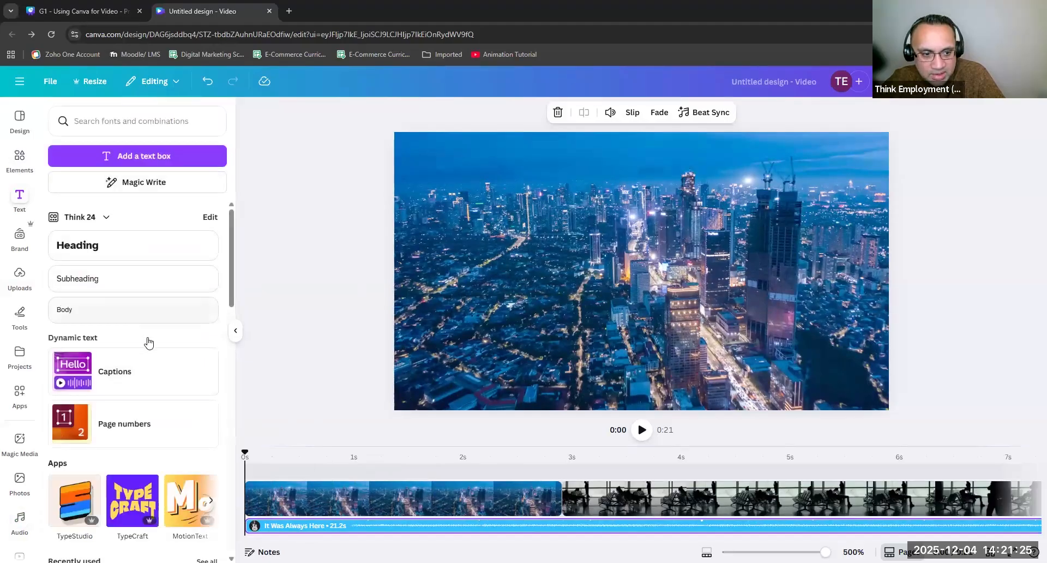
scroll(147, 376, down, 3)
scroll(147, 410, down, 12)
scroll(151, 412, up, 6)
scroll(151, 412, up, 10)
scroll(153, 410, down, 7)
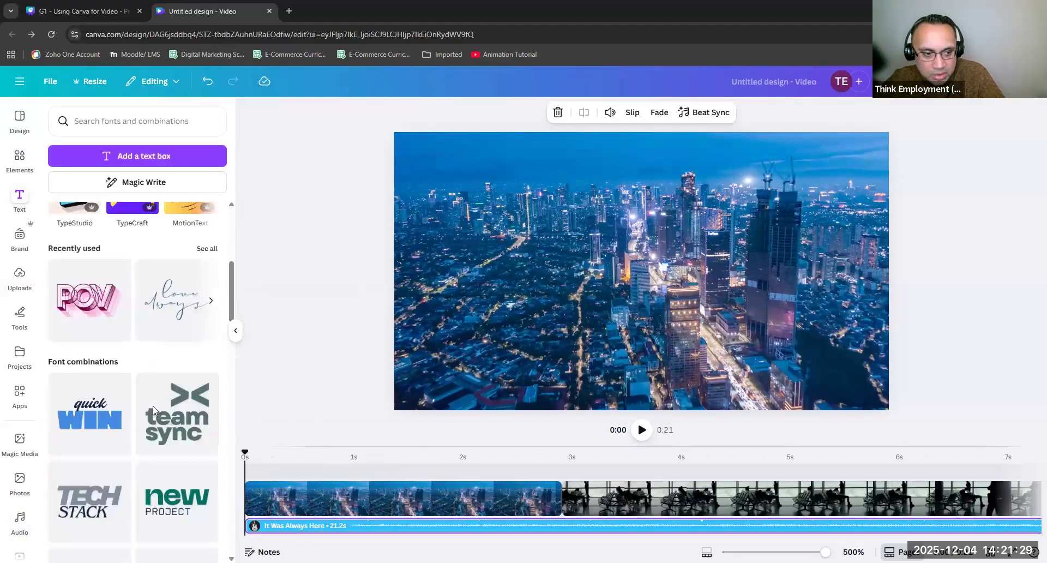
scroll(153, 412, down, 8)
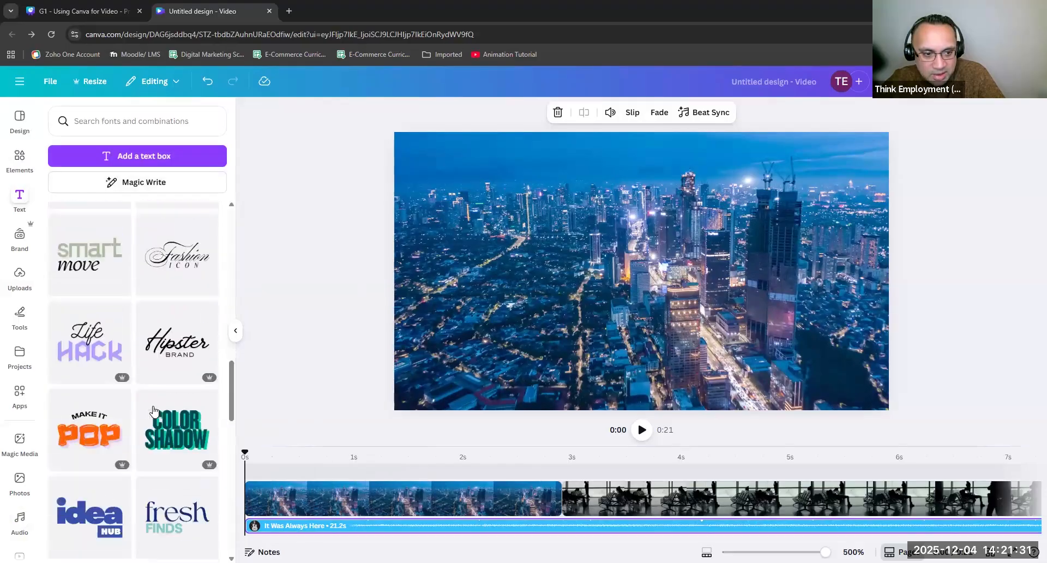
click(182, 343)
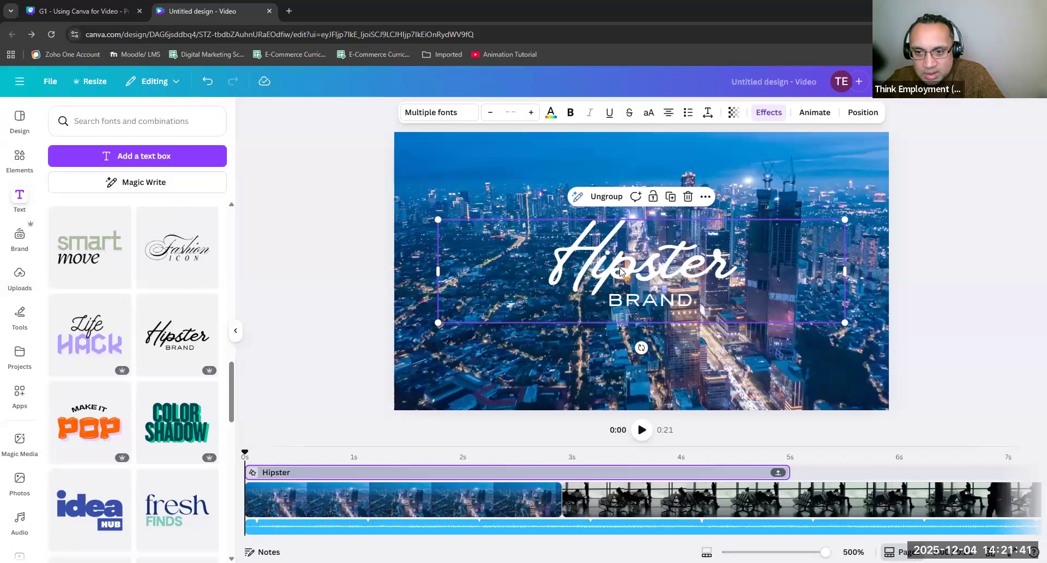
Color the Hipster script word yellow.
click(700, 253)
click(550, 115)
click(161, 268)
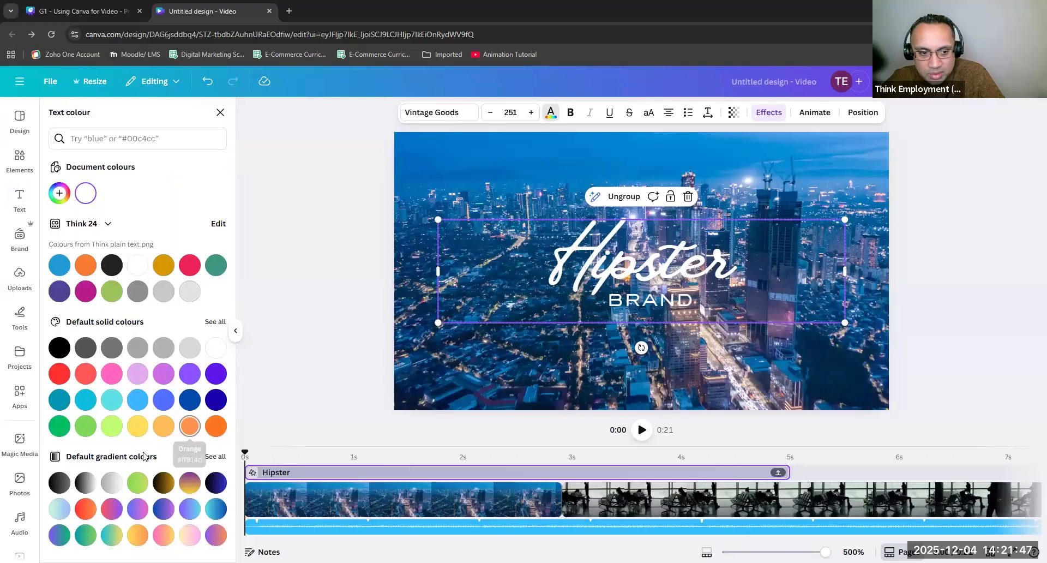
click(140, 430)
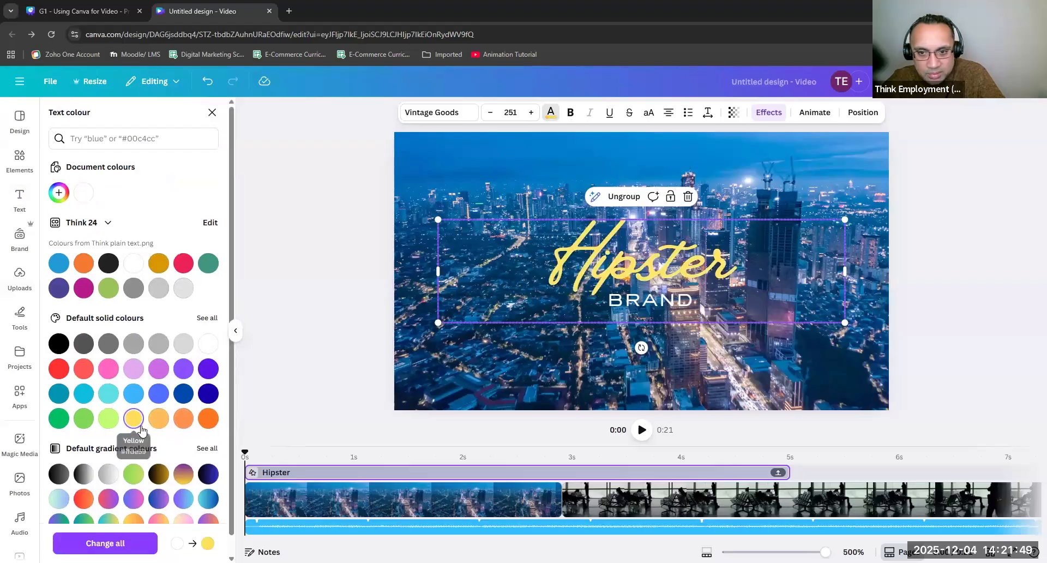
Keep BRAND white after trying yellow, then select the whole title.
click(637, 307)
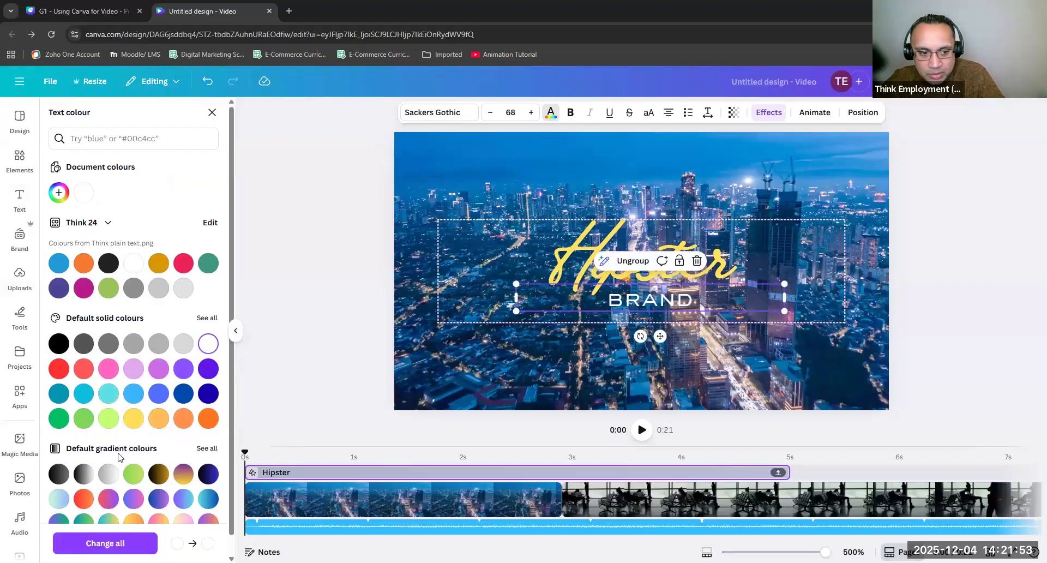
click(136, 419)
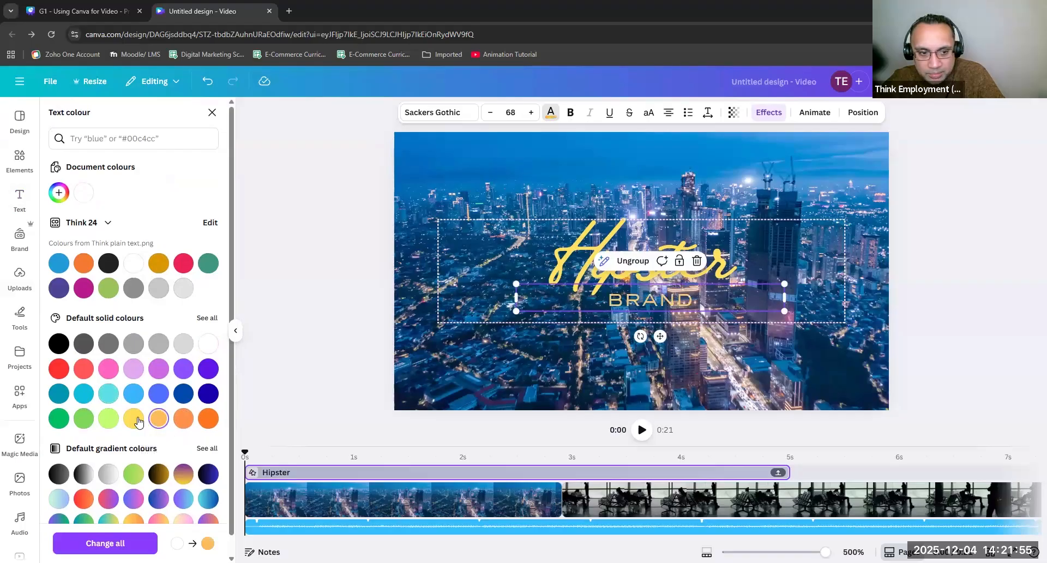
click(208, 343)
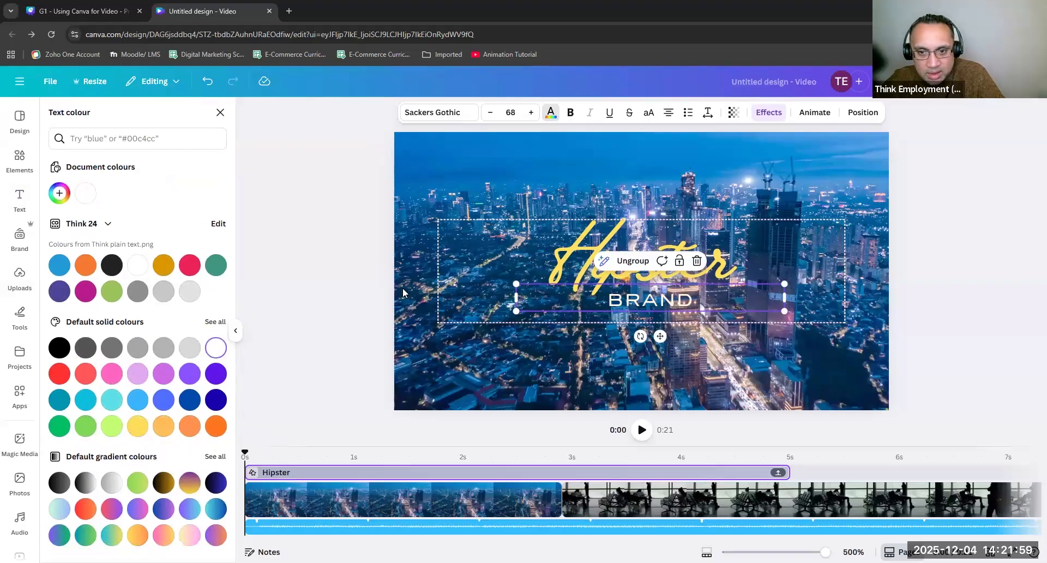
click(403, 287)
click(601, 287)
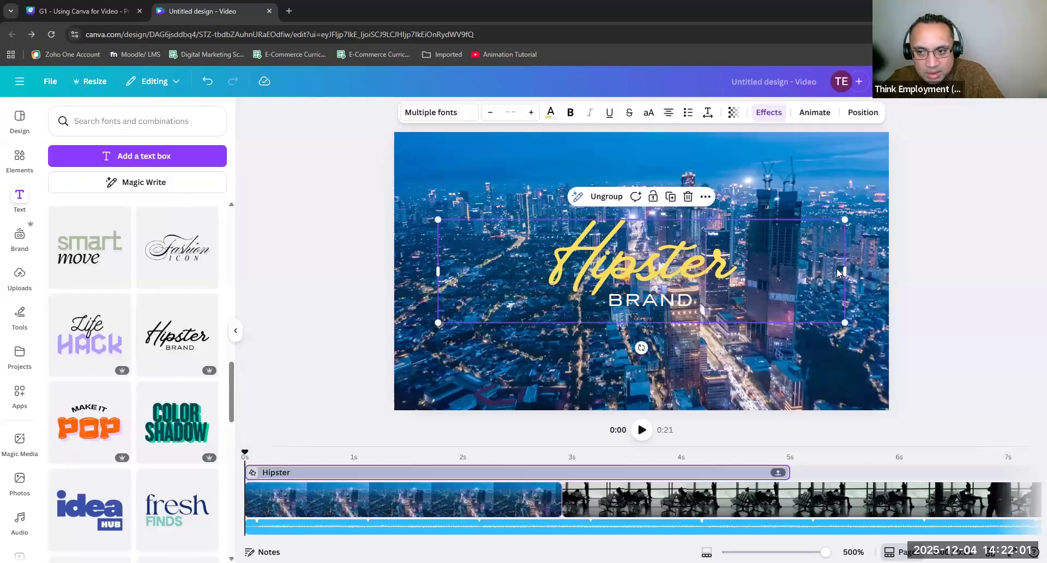
Narrow, enlarge and reposition the Hipster BRAND title over the skyline.
drag(837, 271, 646, 276)
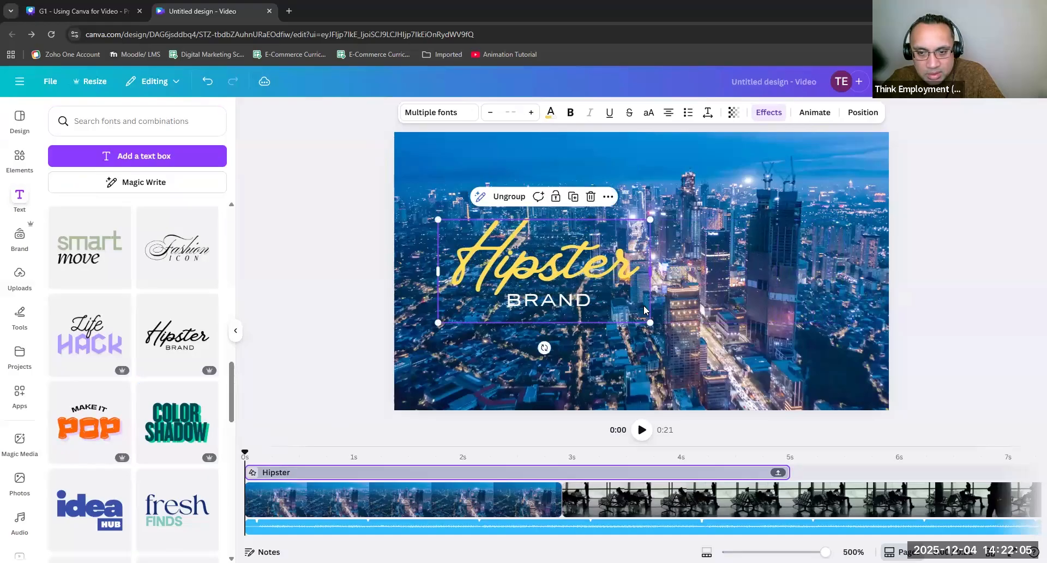
drag(553, 272, 659, 273)
drag(756, 323, 715, 289)
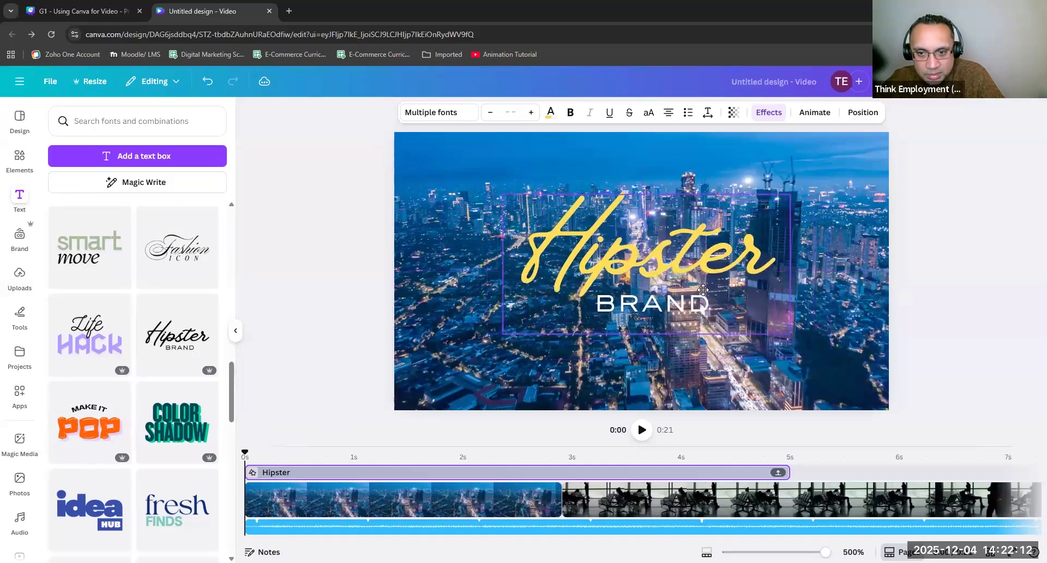
Give the Hipster word a dark Outline effect.
click(660, 255)
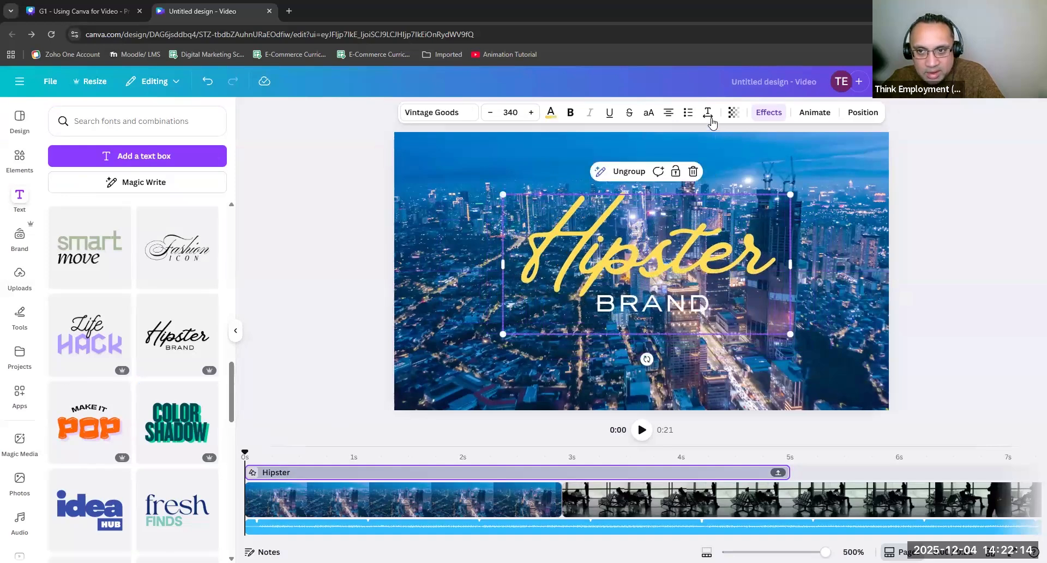
click(769, 113)
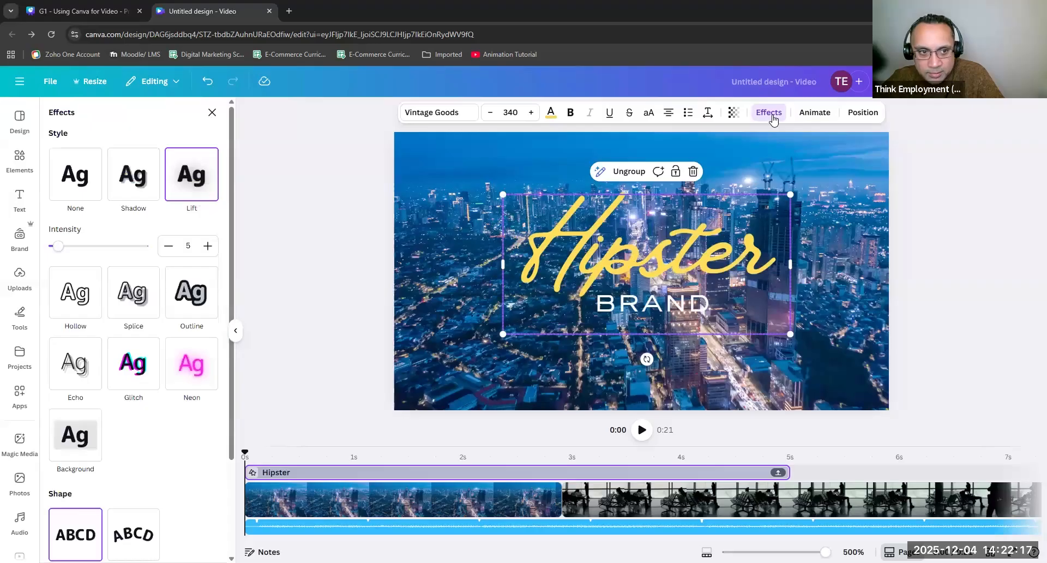
click(190, 295)
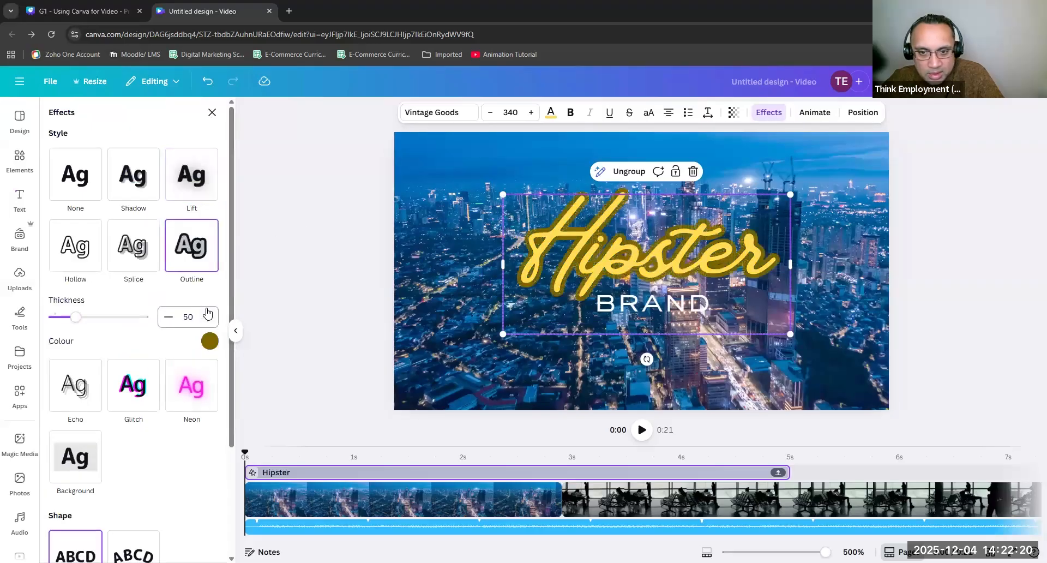
click(209, 342)
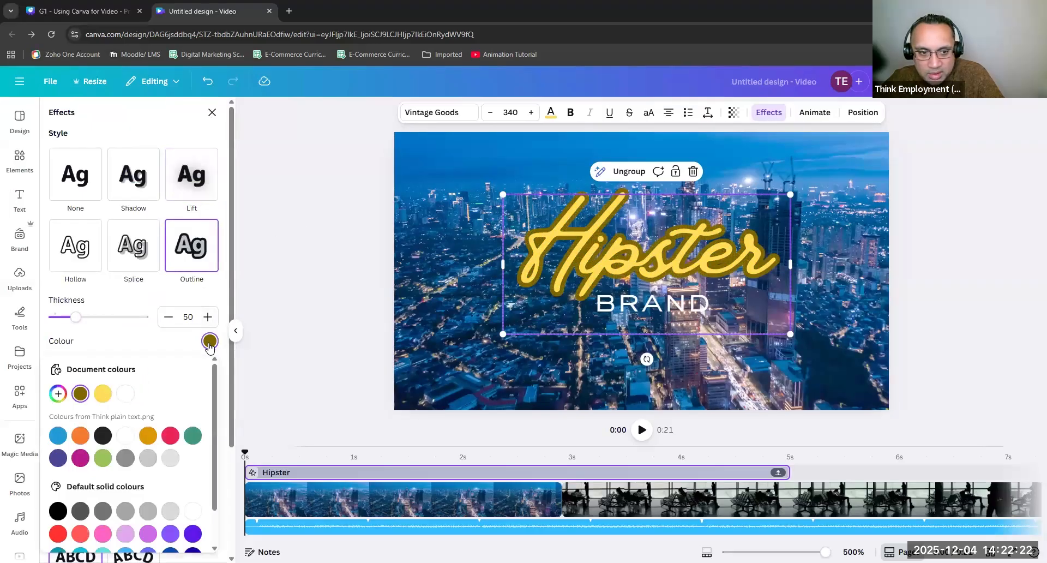
click(106, 438)
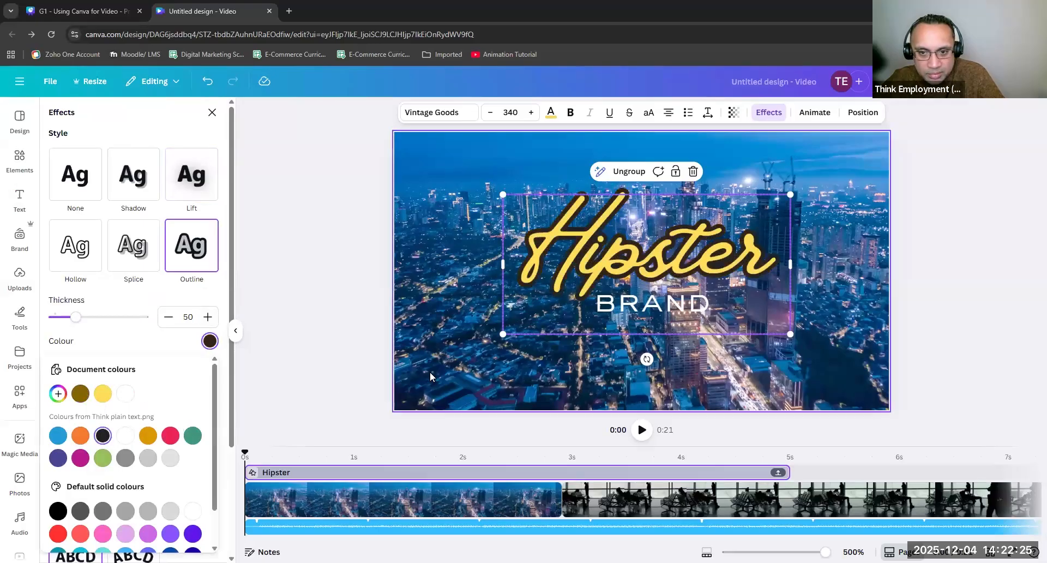
Give BRAND a black Outline effect.
click(676, 307)
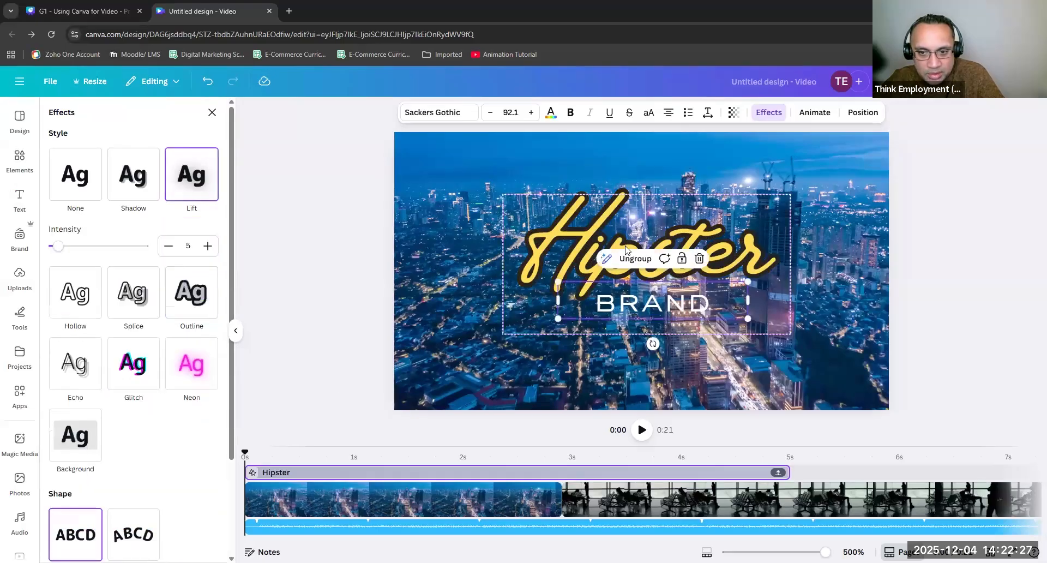
double_click(636, 308)
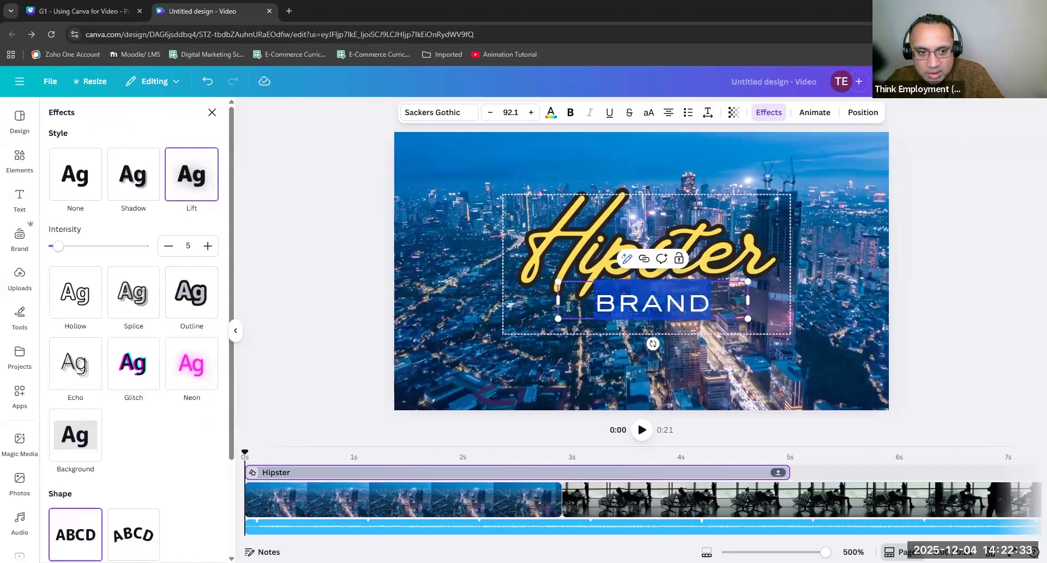
click(202, 300)
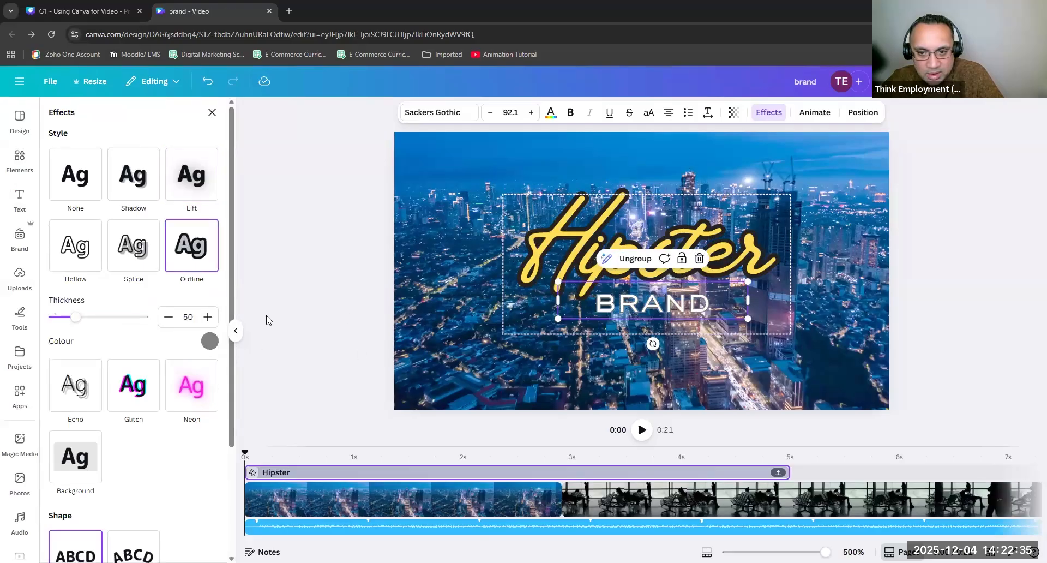
click(210, 341)
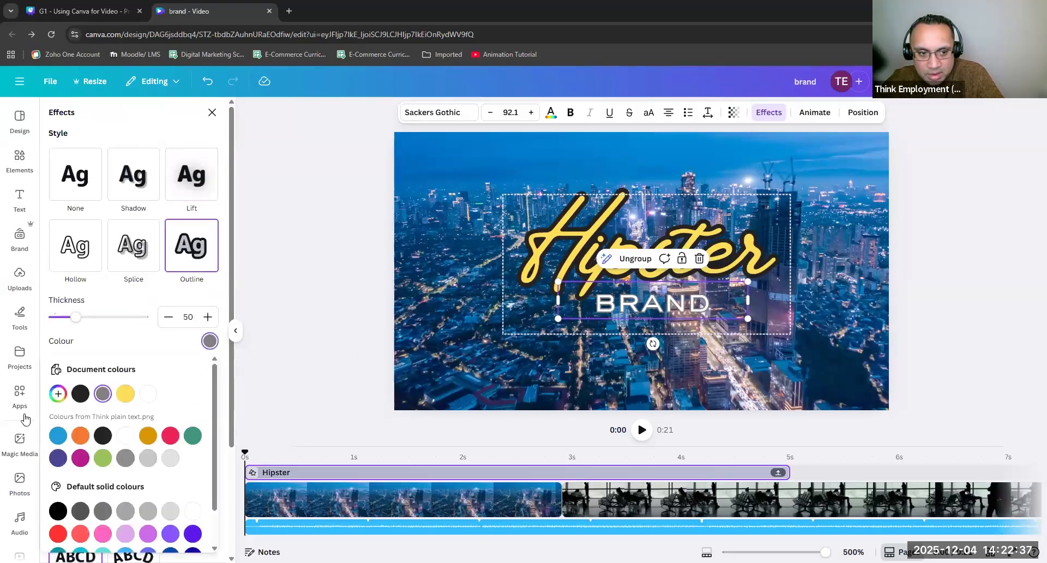
click(80, 393)
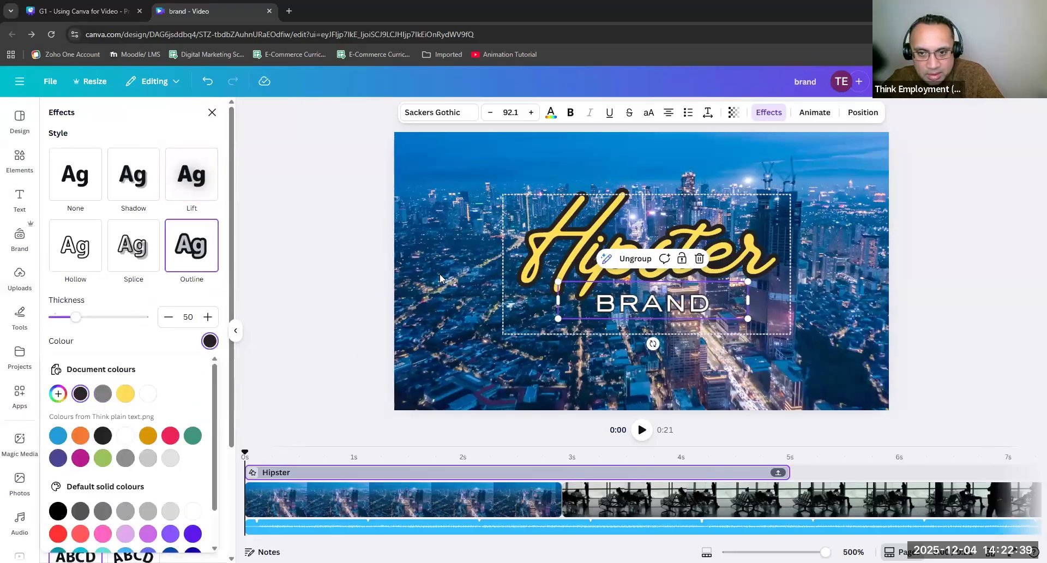
click(440, 279)
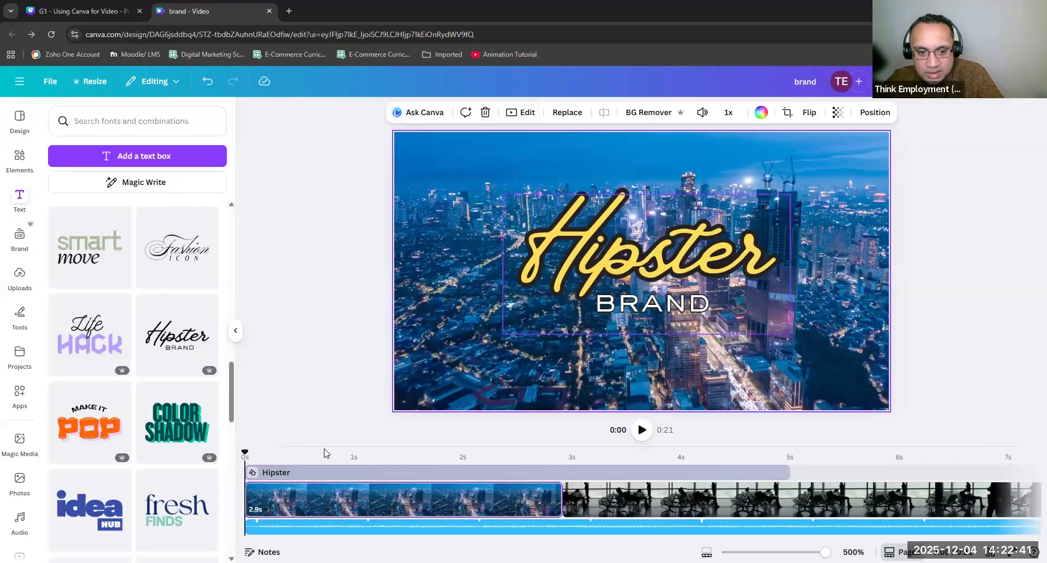
Apply a slowed-down Fade animation to the Hipster title group.
click(338, 458)
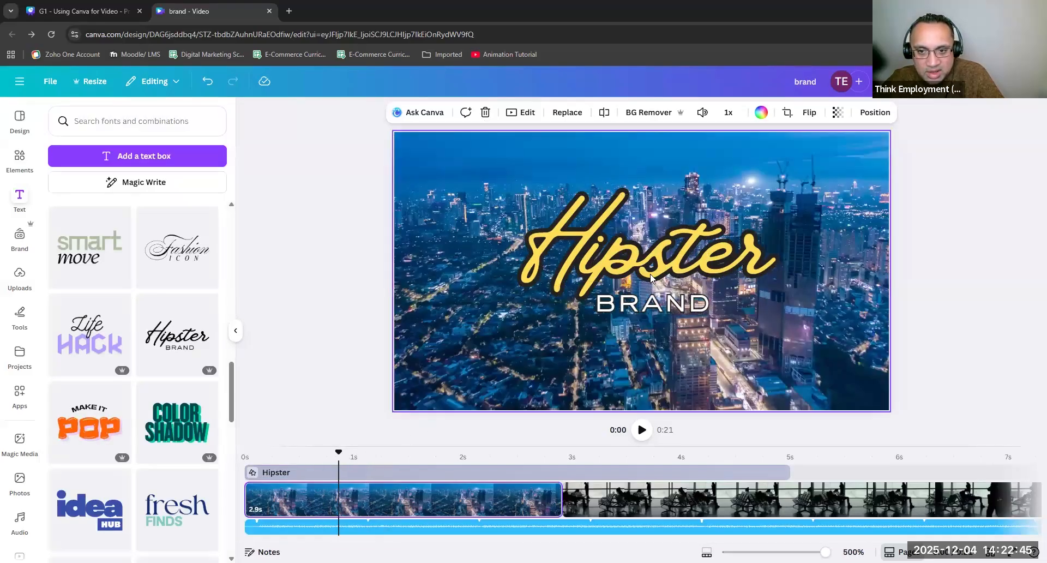
click(647, 280)
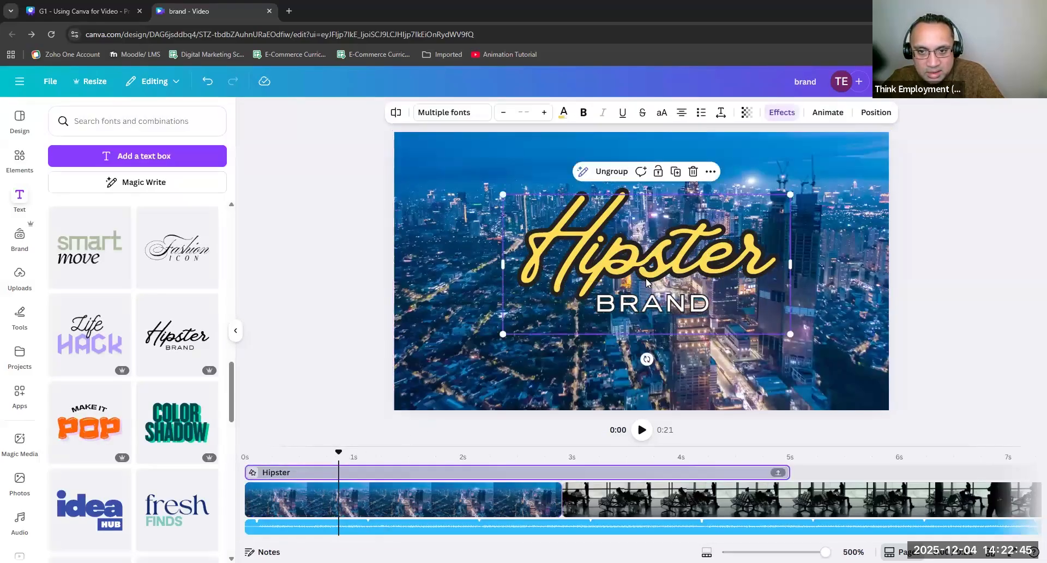
click(828, 112)
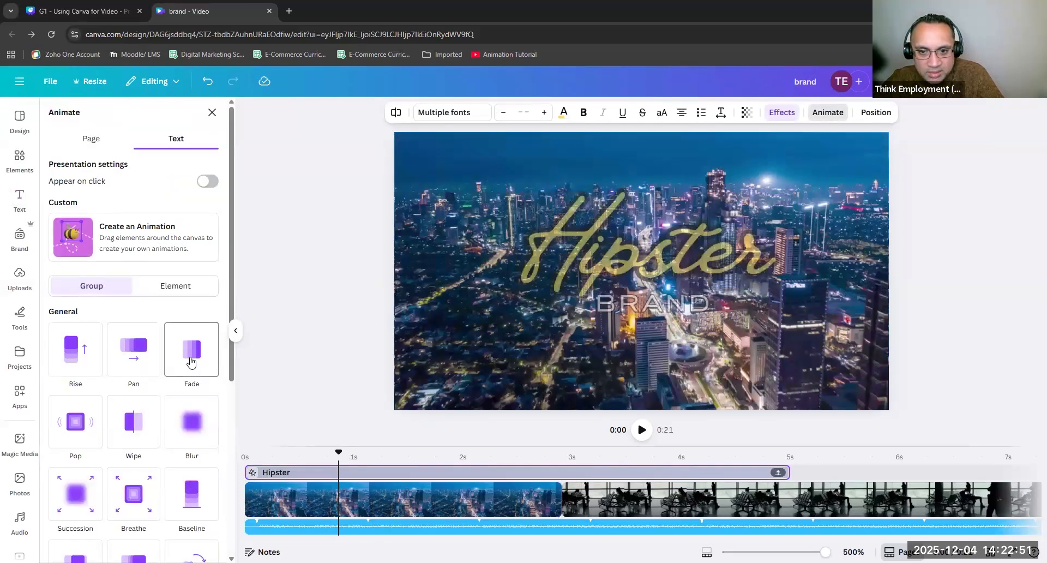
click(191, 361)
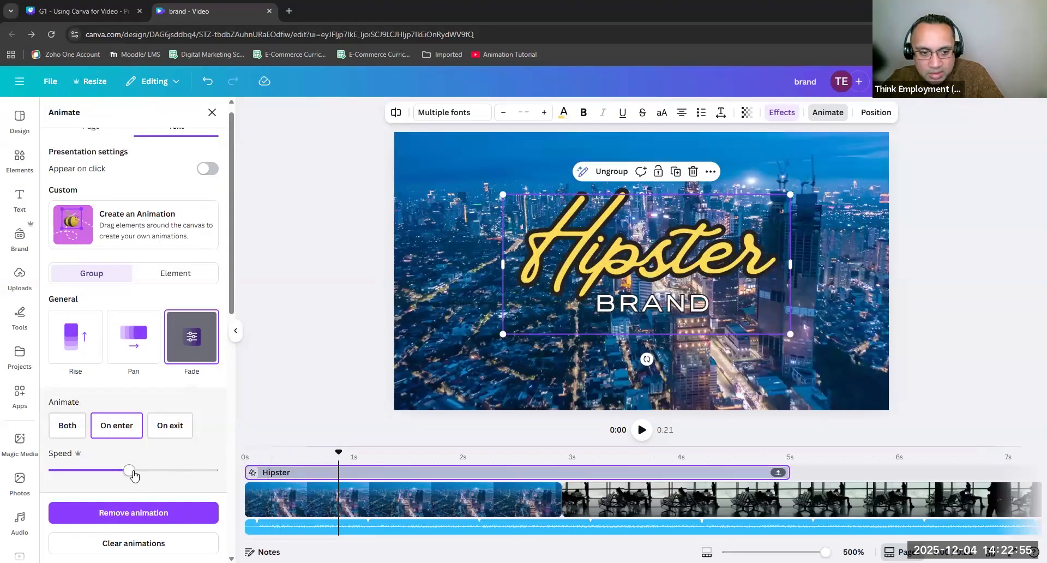
drag(129, 470, 84, 470)
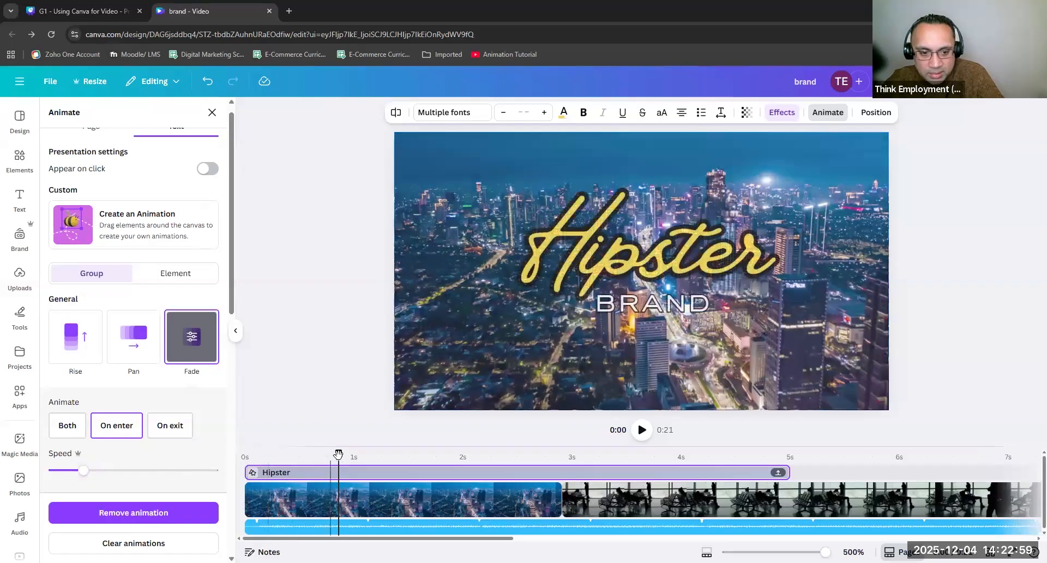
Preview the fade and trim the title layer to end with the first clip.
drag(280, 456, 245, 456)
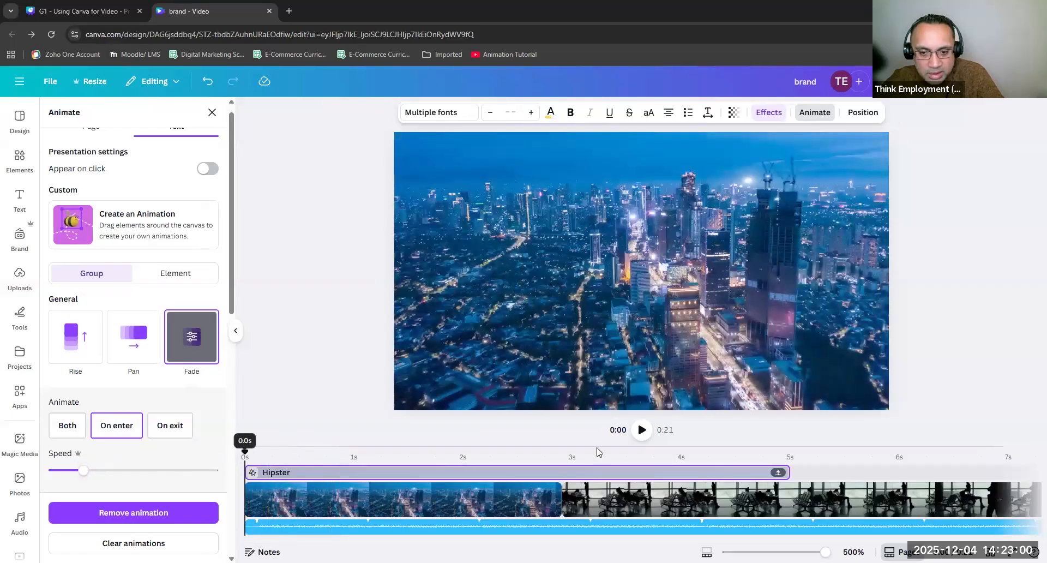
click(641, 430)
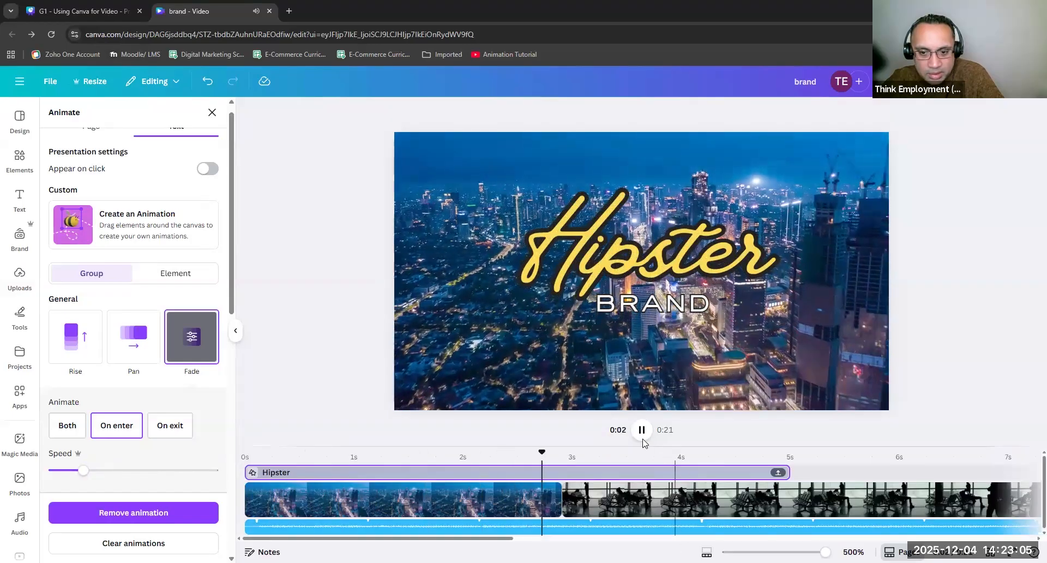
click(642, 435)
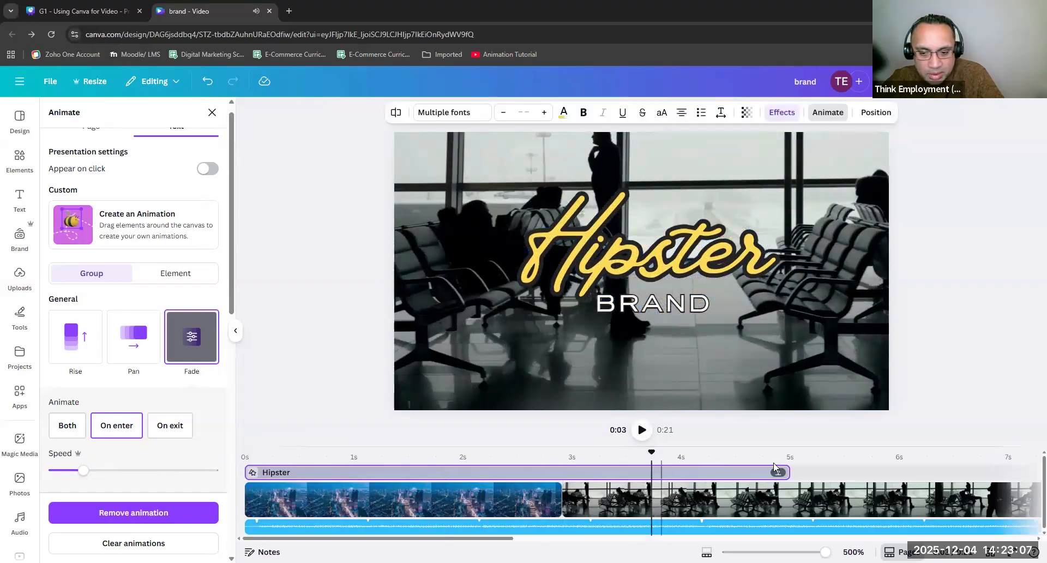
drag(788, 472, 561, 470)
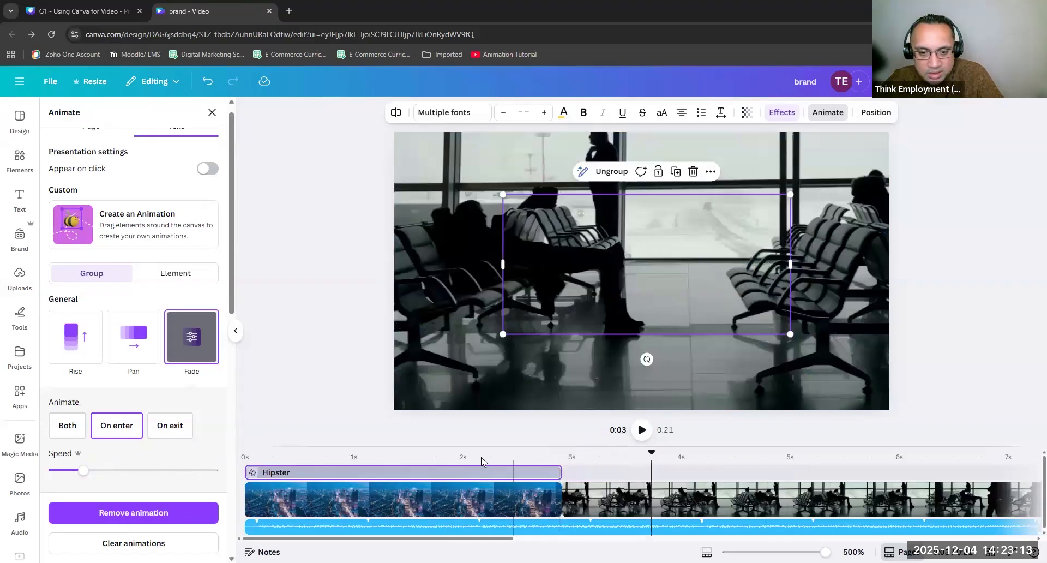
Switch the title's Fade to On exit and preview the fade-out.
click(522, 473)
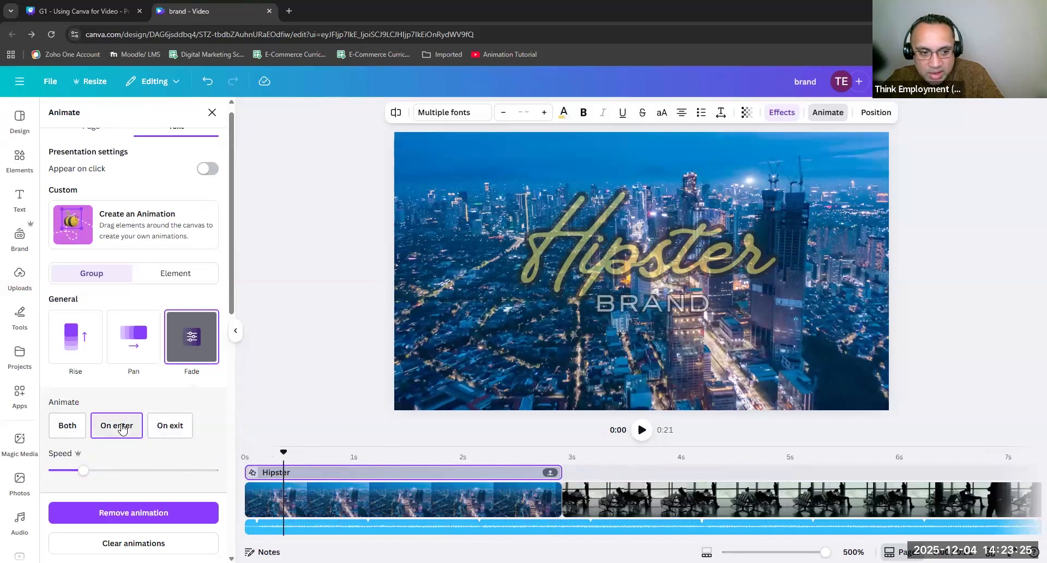
click(183, 428)
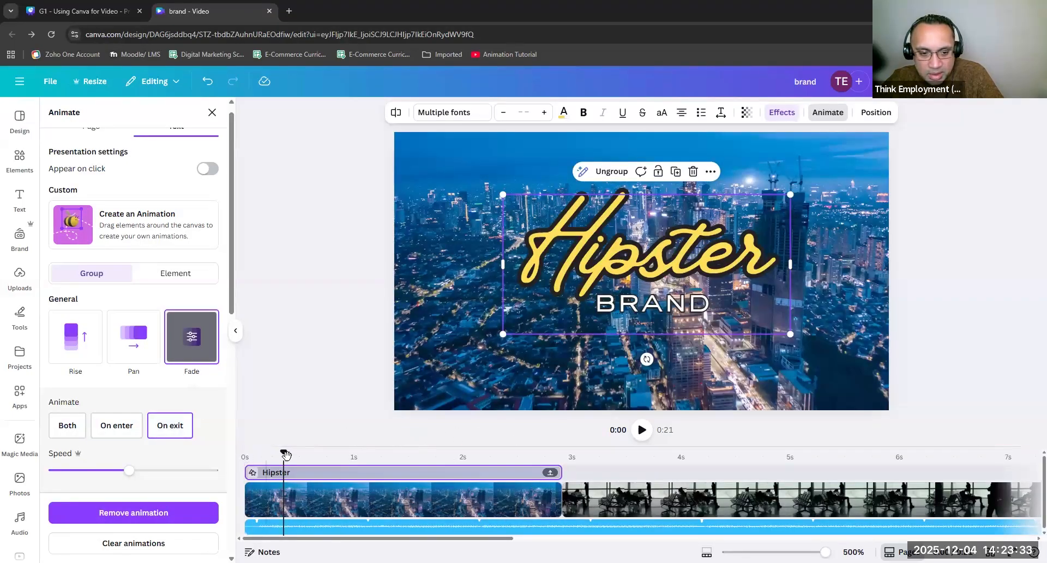
click(243, 453)
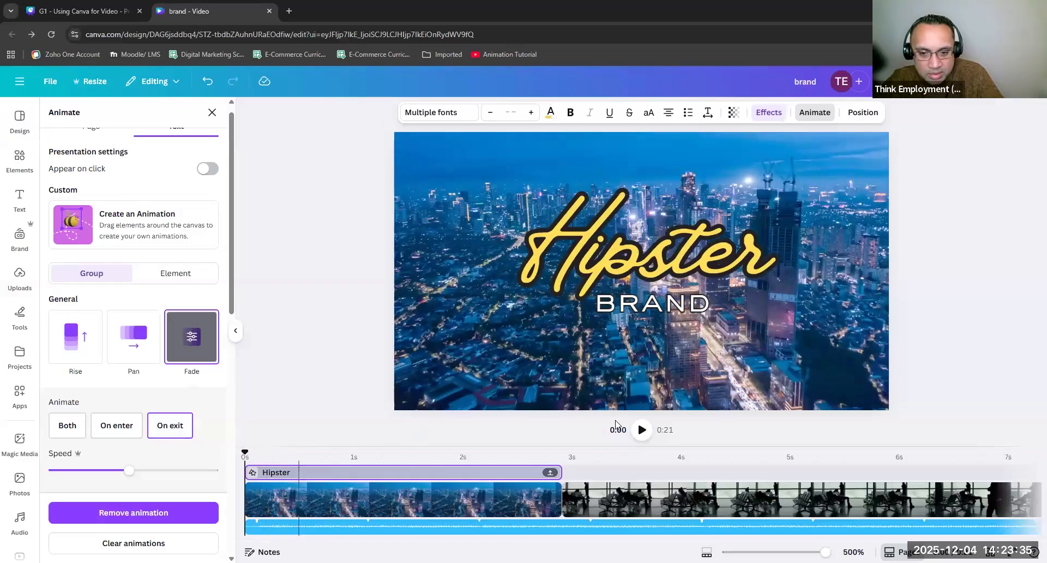
click(647, 439)
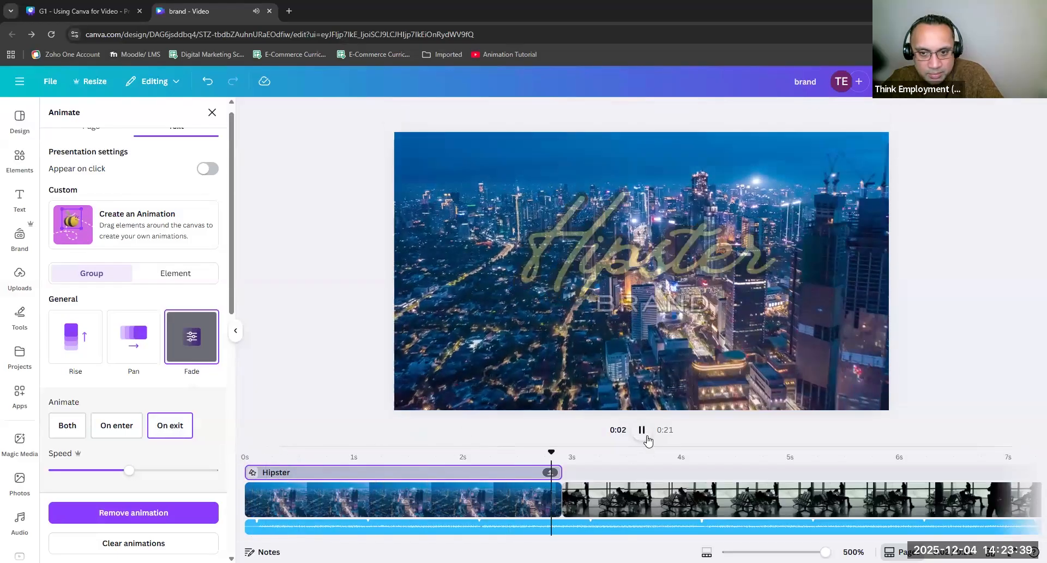
click(647, 437)
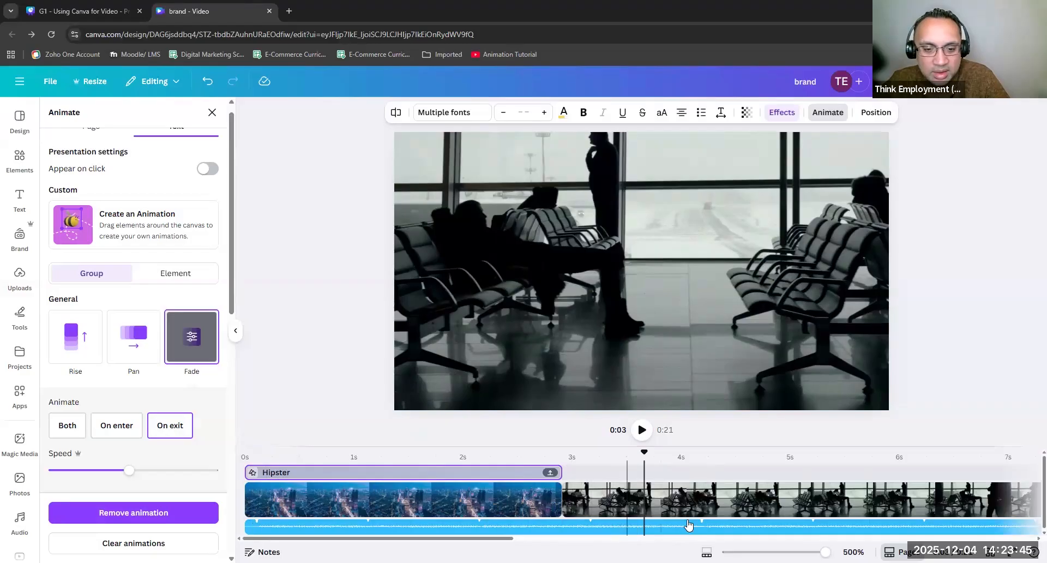
click(489, 460)
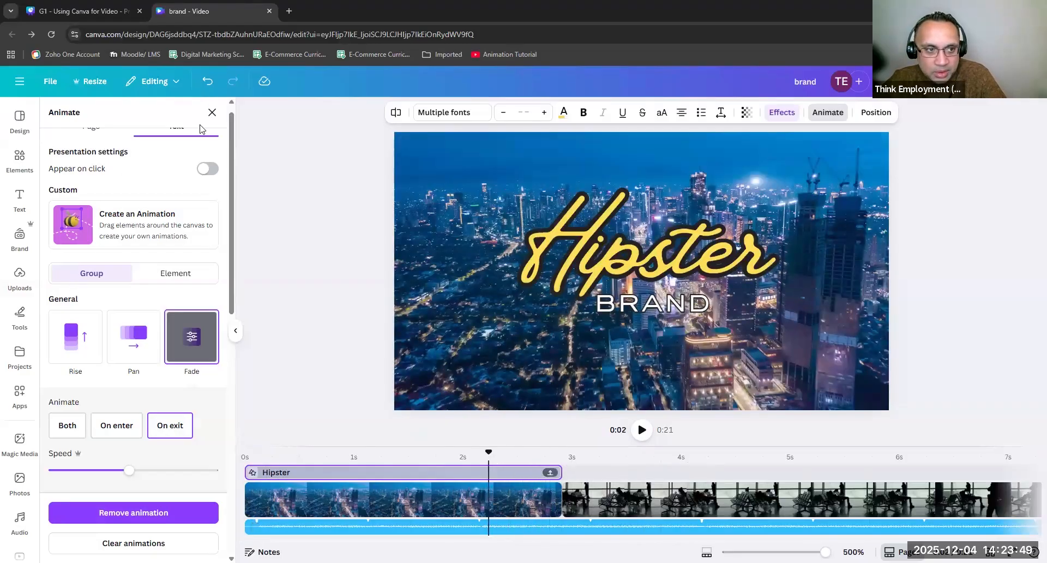
Delete the Hipster script so only BRAND remains over the city clip.
click(26, 166)
click(25, 169)
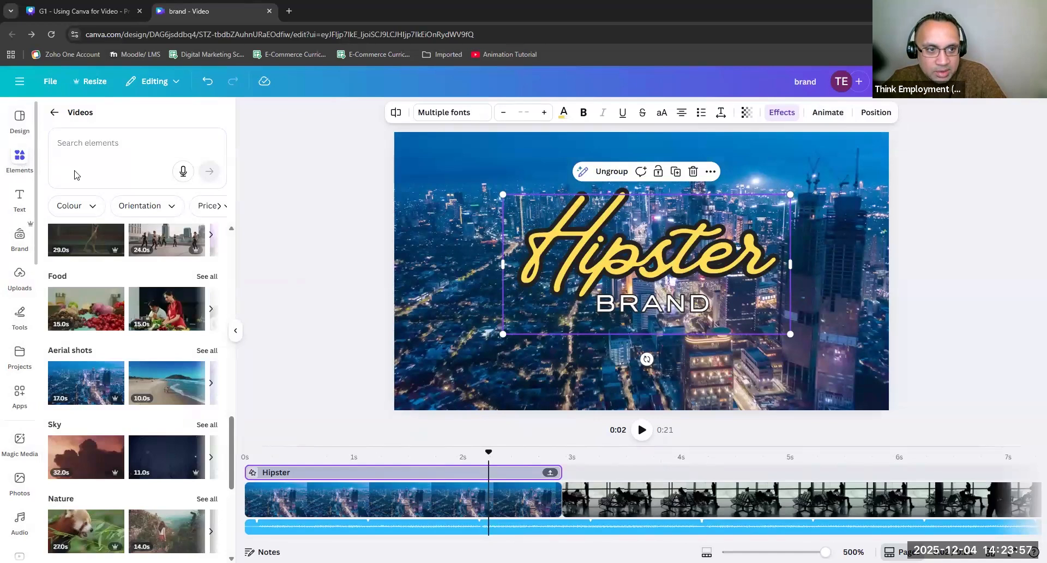
click(97, 141)
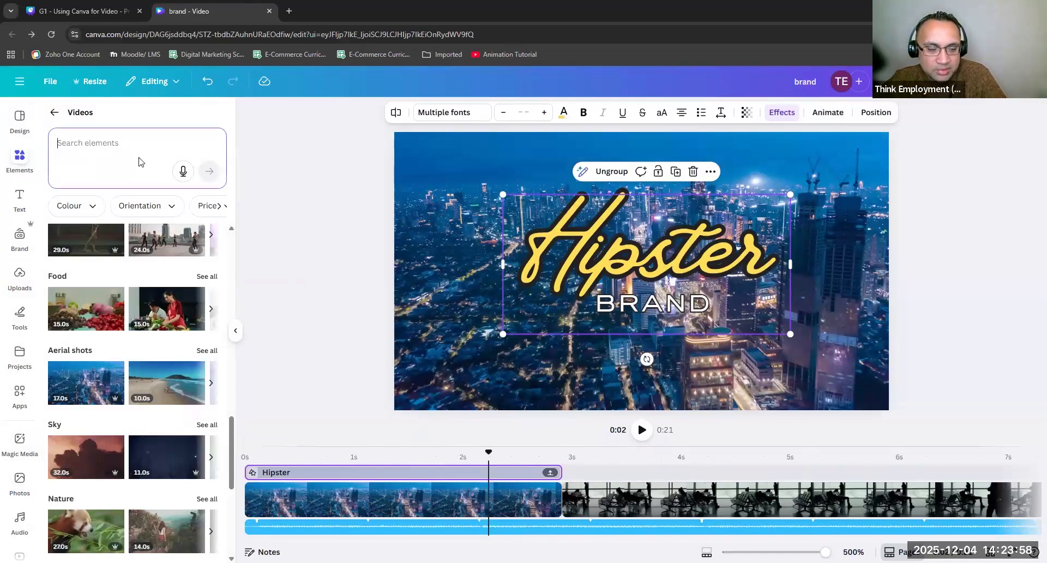
click(659, 210)
click(693, 171)
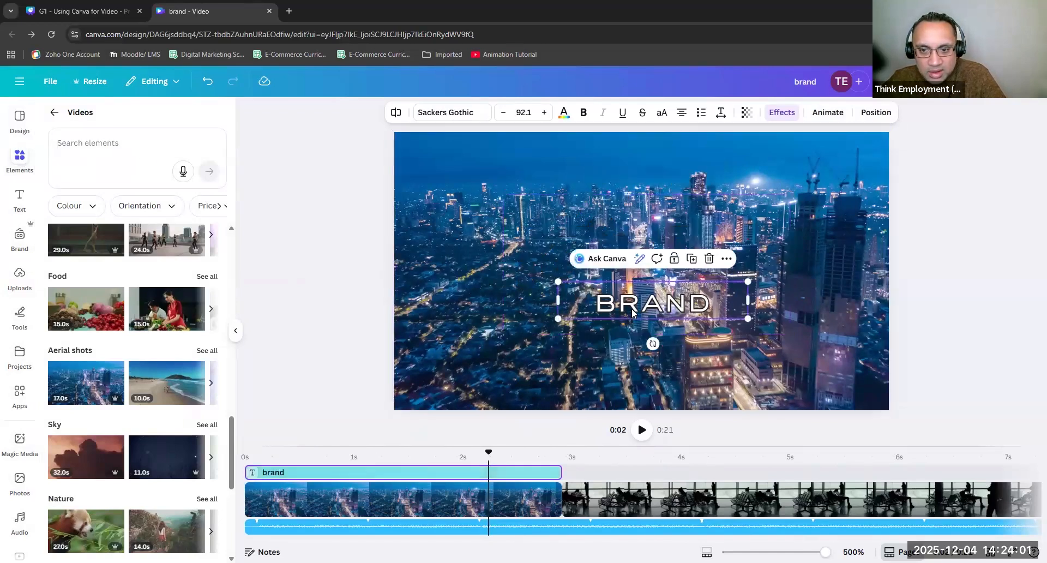
double_click(692, 293)
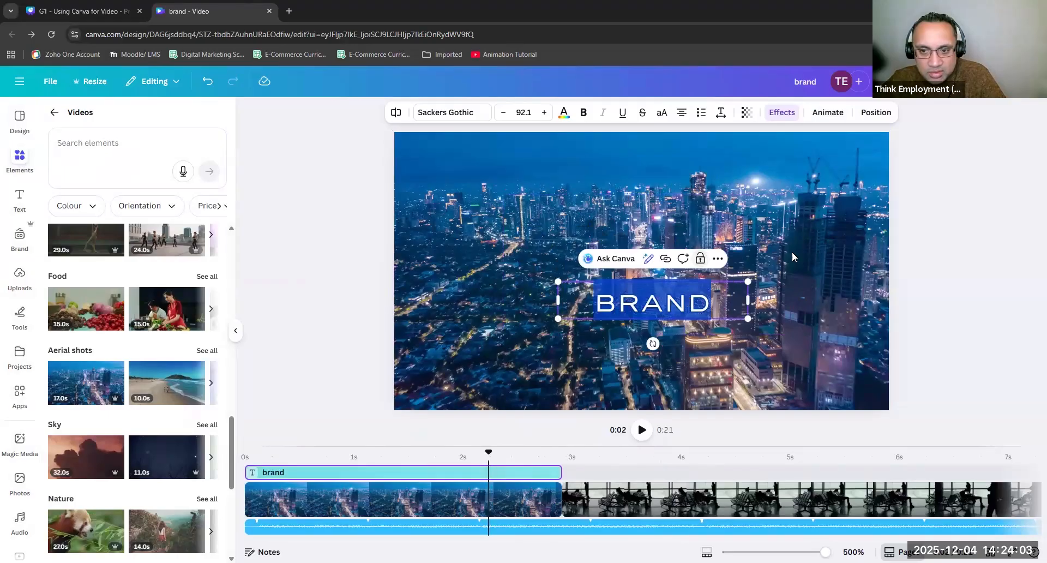
click(733, 273)
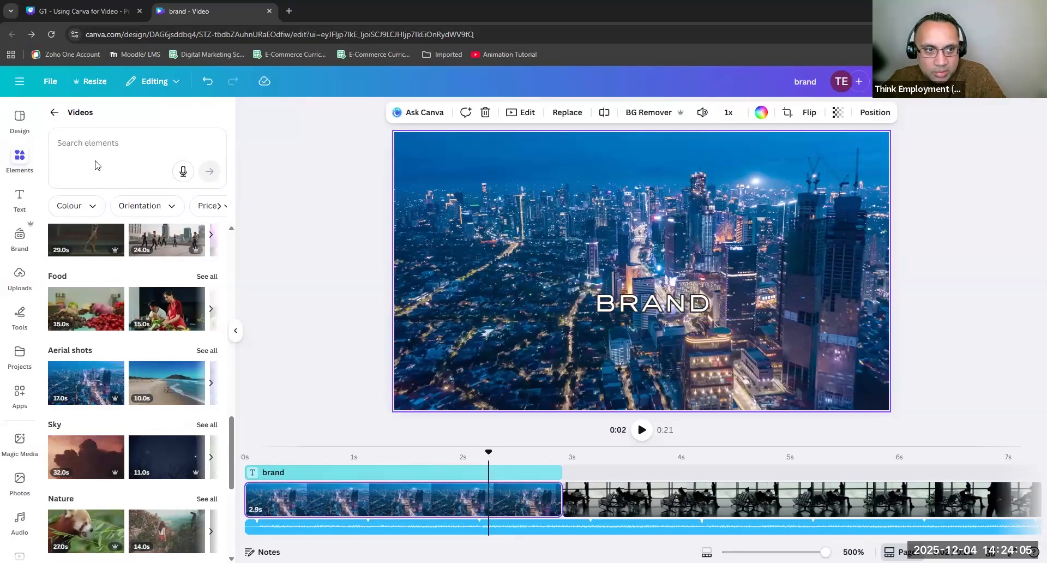
Search the stock videos for 'drinks'.
click(94, 148)
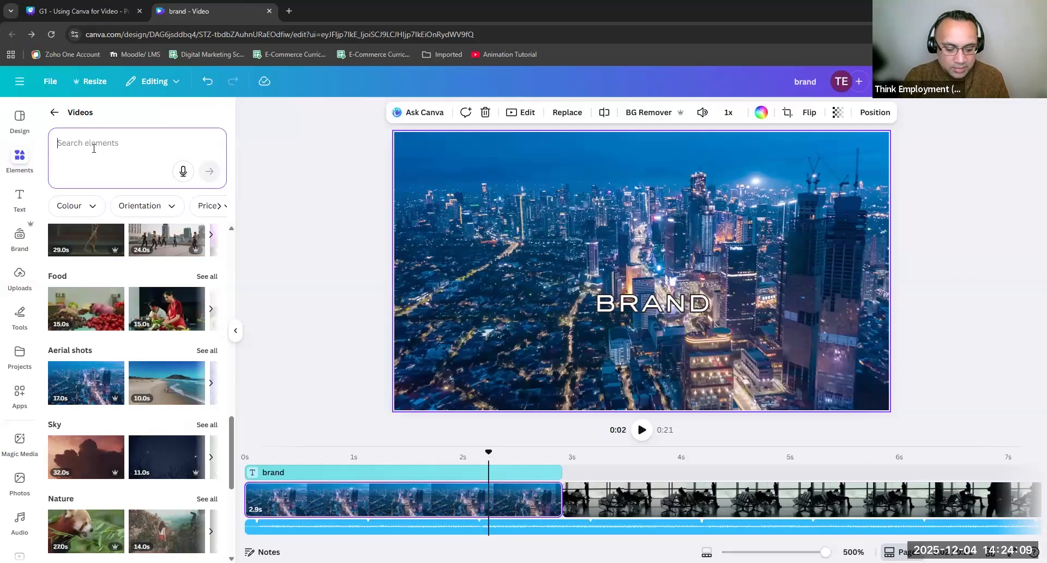
text(drinks)
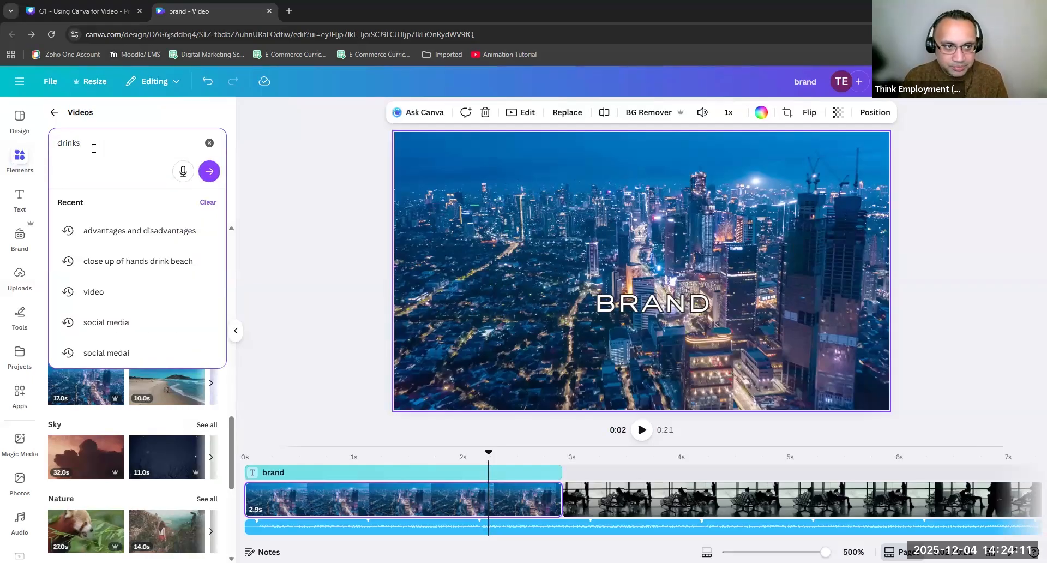
key(Return)
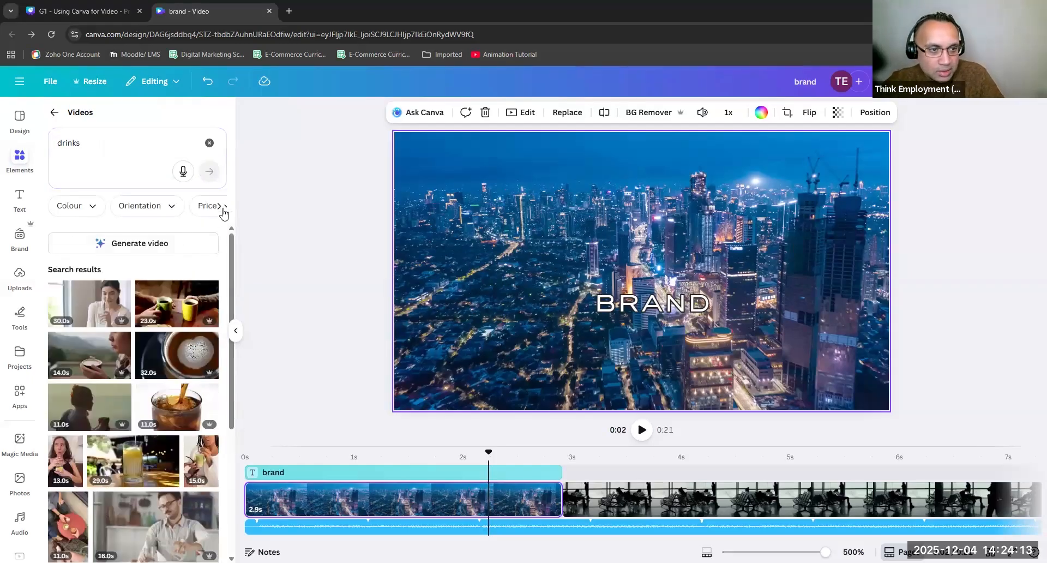
scroll(194, 344, down, 3)
scroll(189, 337, up, 3)
scroll(161, 420, down, 10)
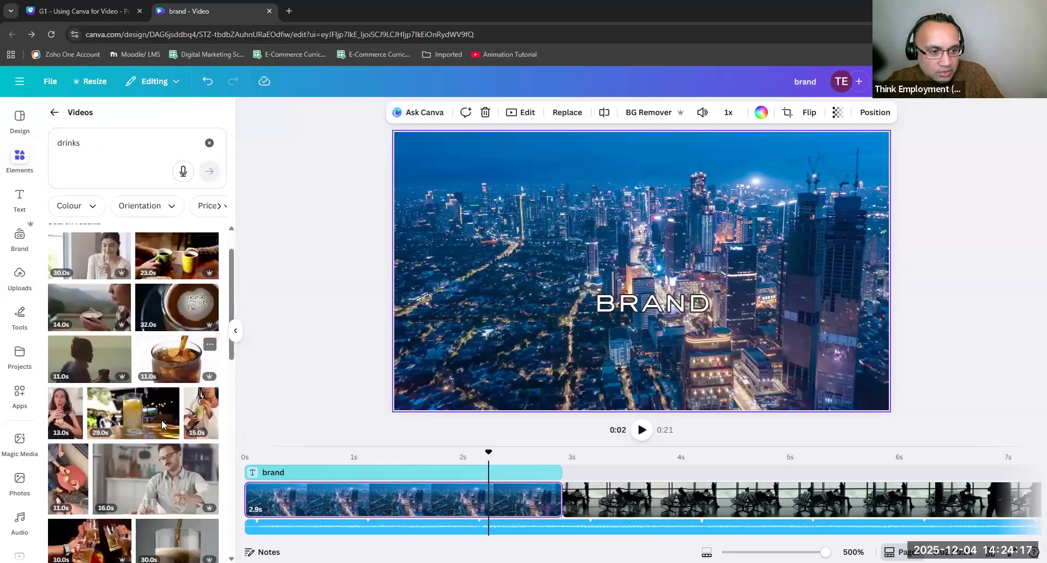
Search Elements for 'drinks', fixing the typo, and scroll through the results.
click(53, 113)
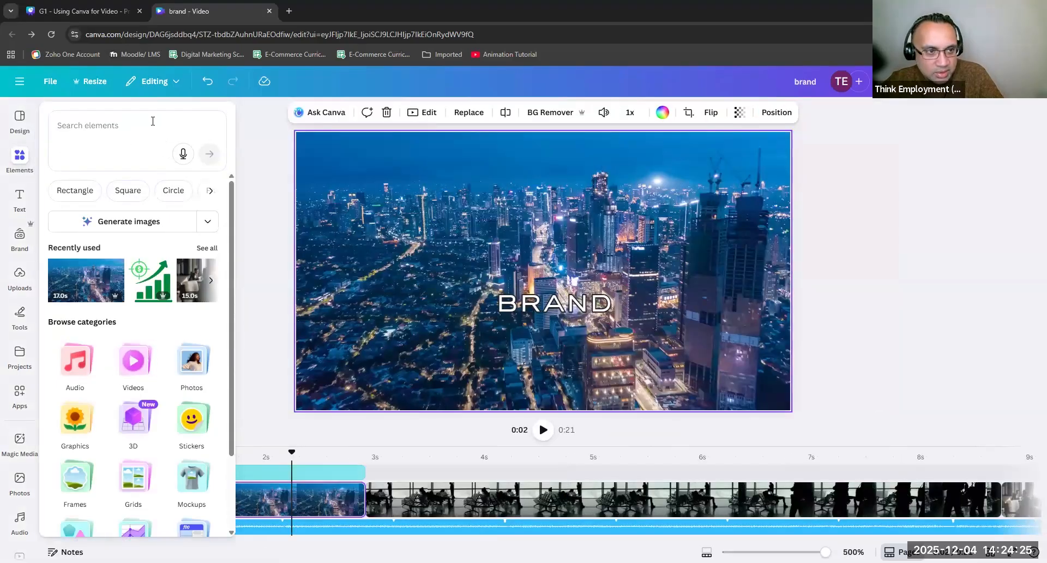
click(95, 123)
text(driks)
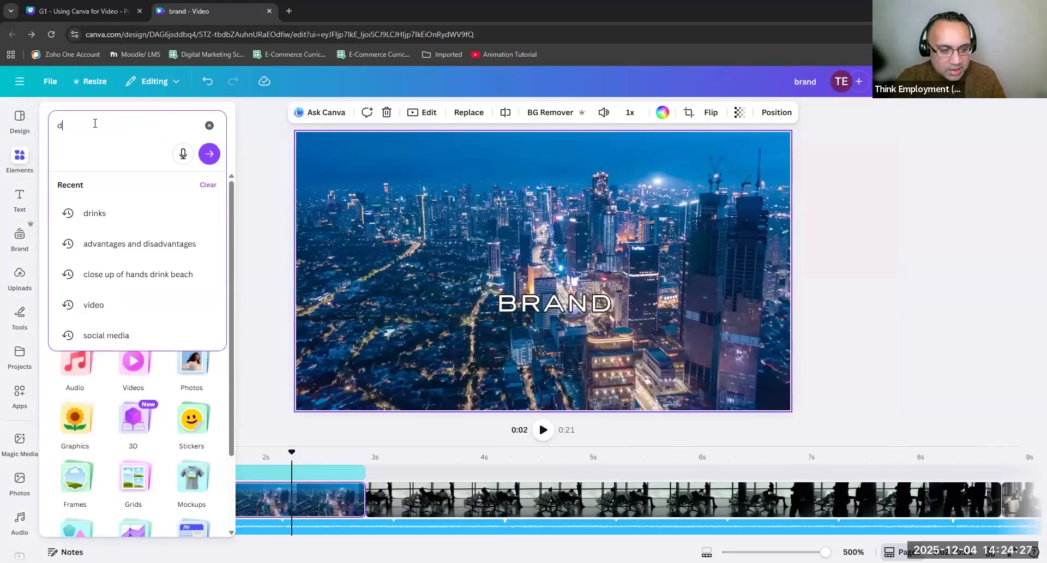
key(BackSpace)
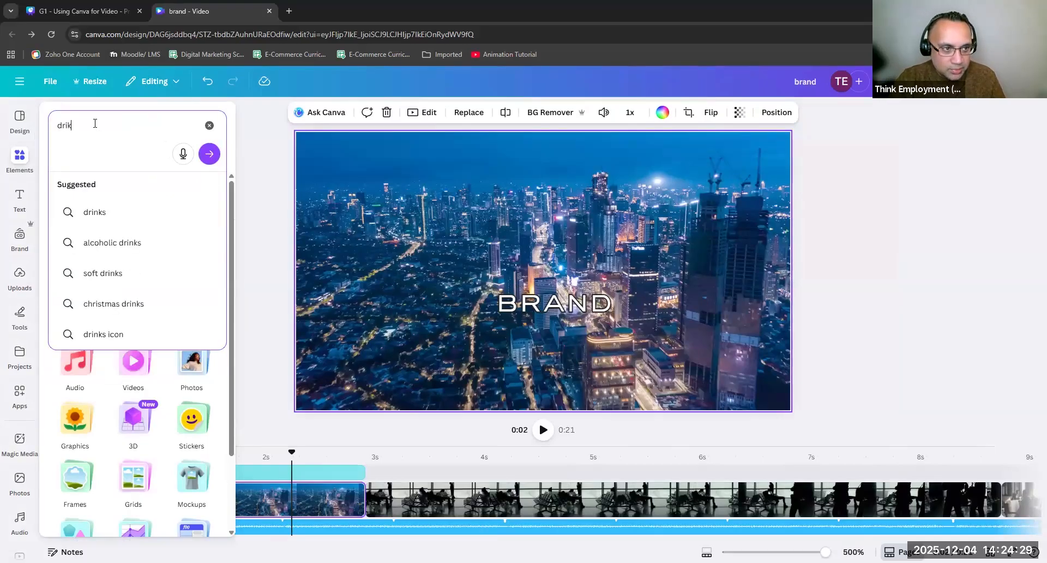
key(BackSpace)
text(nks)
key(Return)
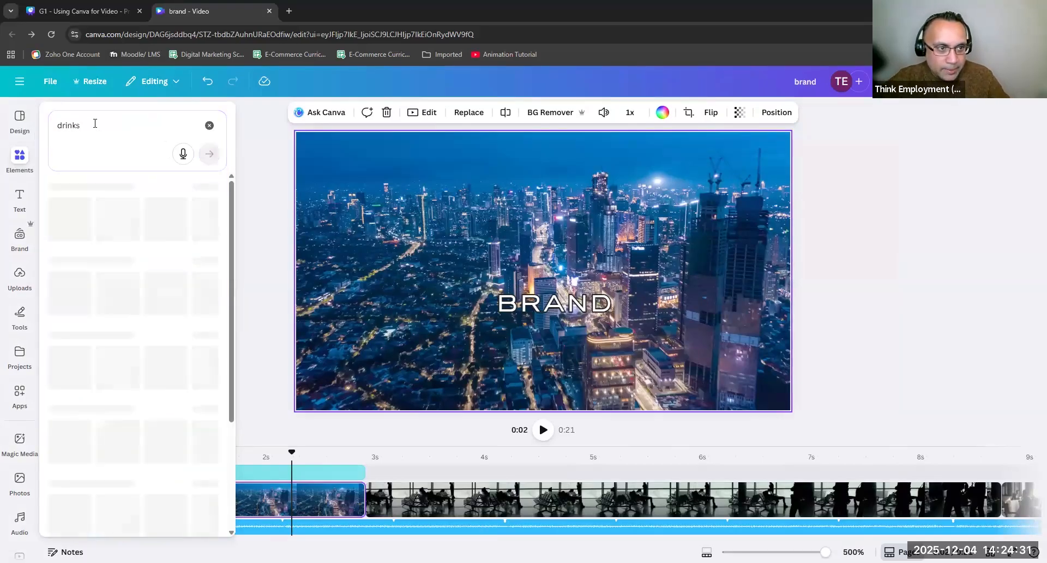
scroll(104, 327, down, 2)
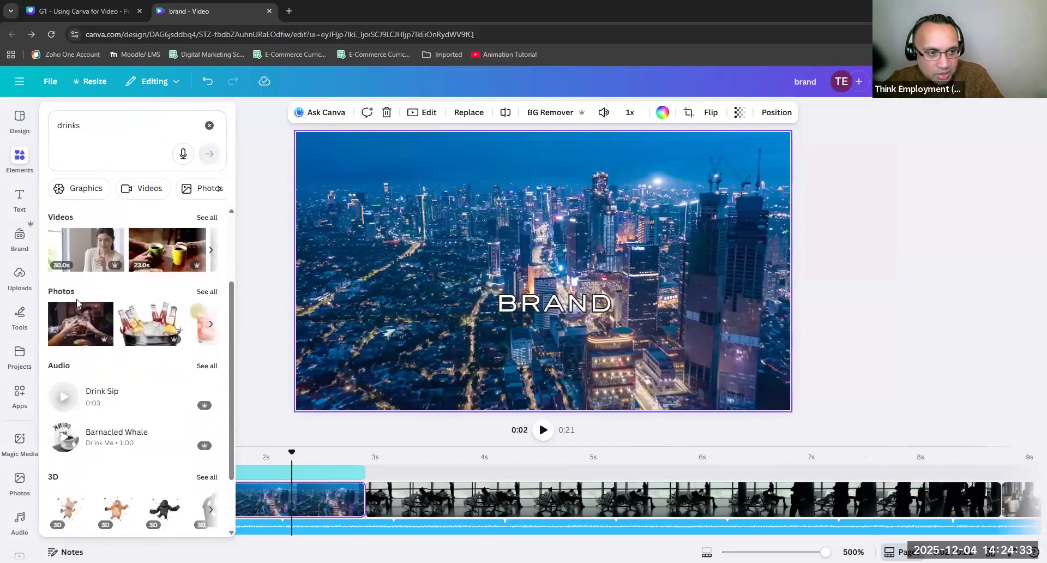
scroll(82, 392, down, 1)
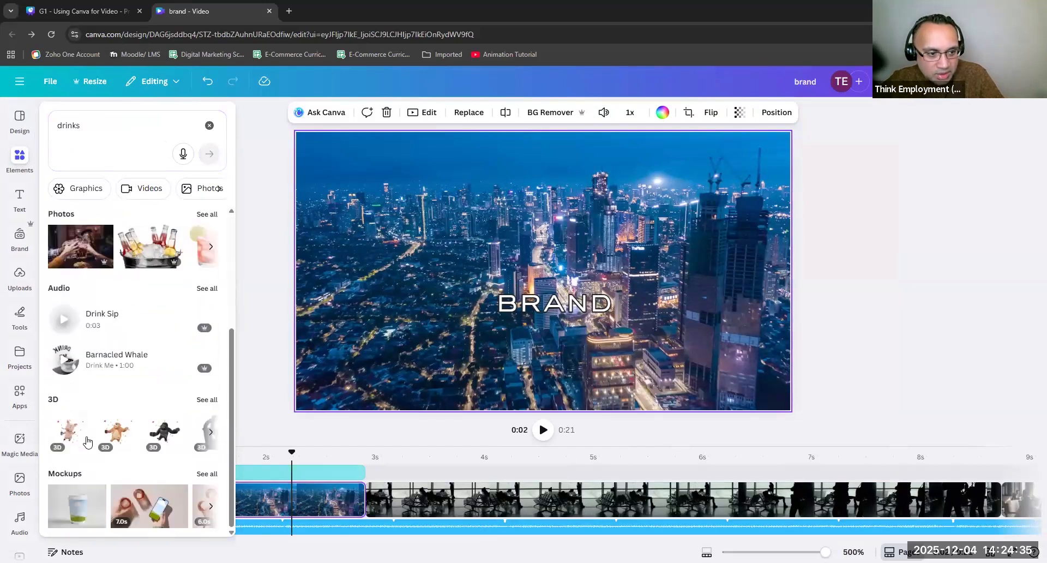
scroll(136, 327, up, 3)
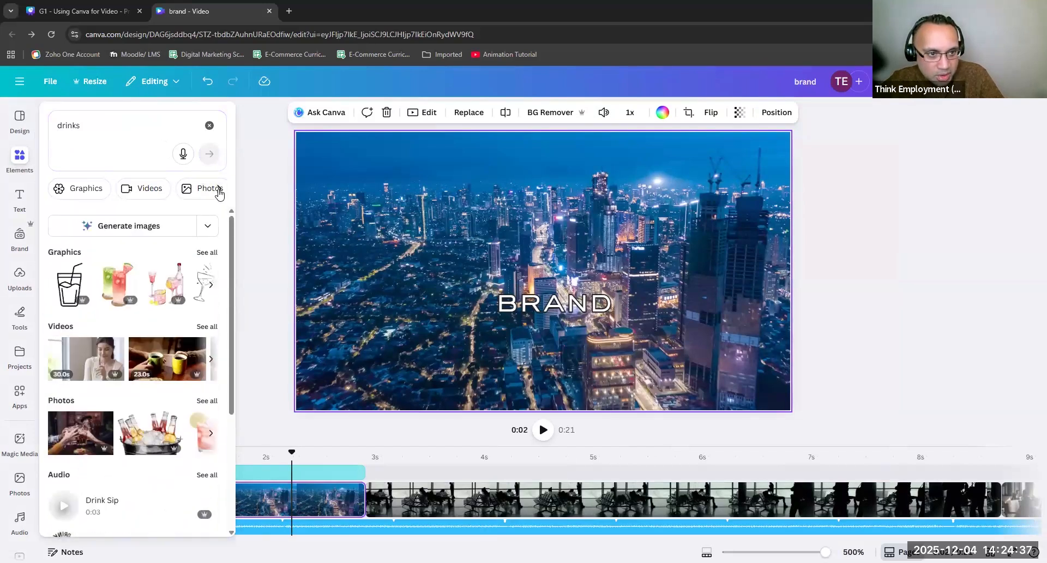
Browse the drinks result categories and view all the drink graphics.
click(222, 189)
click(218, 195)
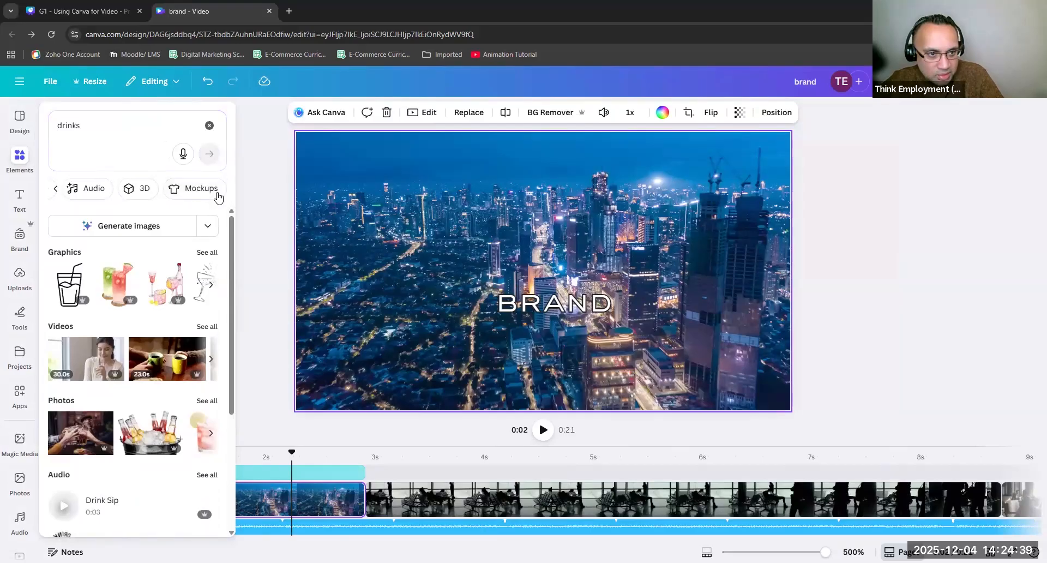
click(54, 190)
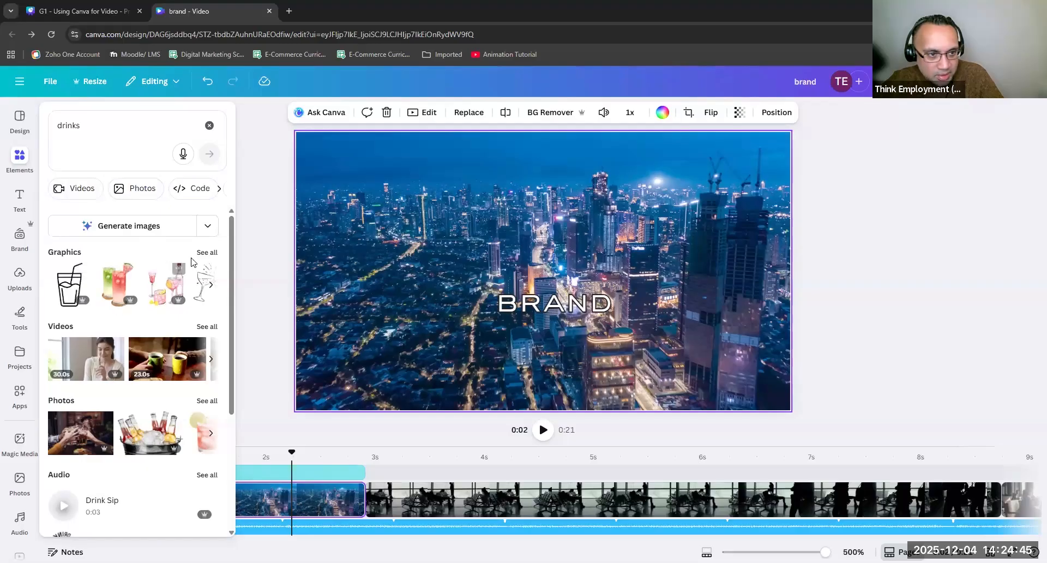
click(213, 253)
click(236, 321)
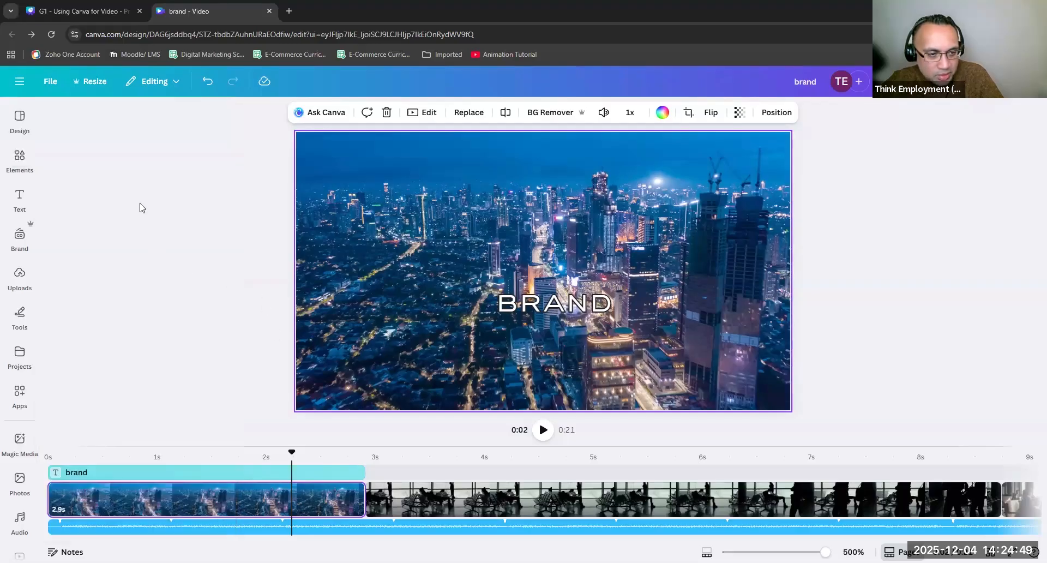
Undo to bring back the yellow Hipster heading above BRAND, then reopen the drinks results.
click(131, 273)
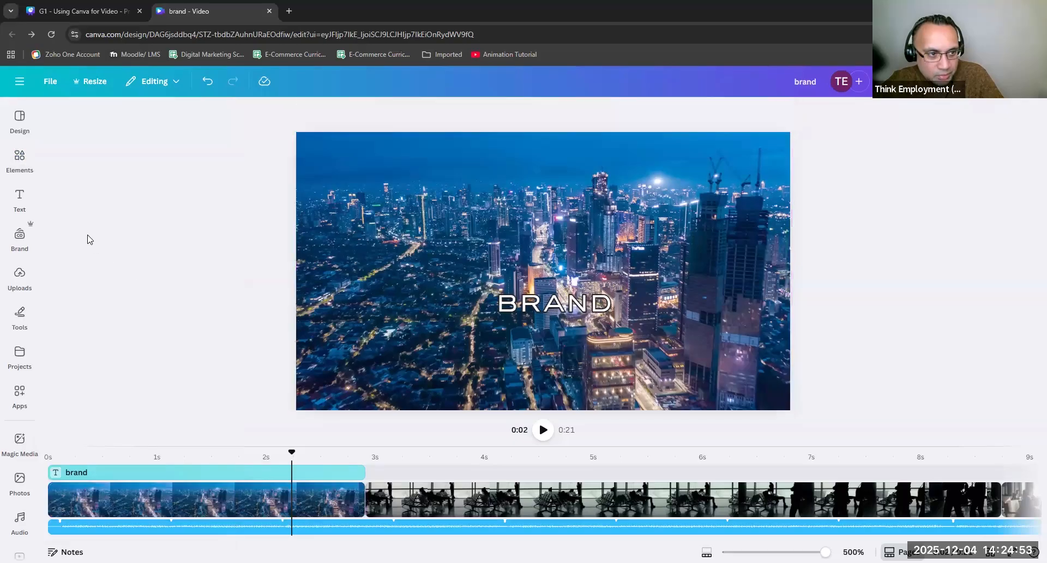
click(18, 163)
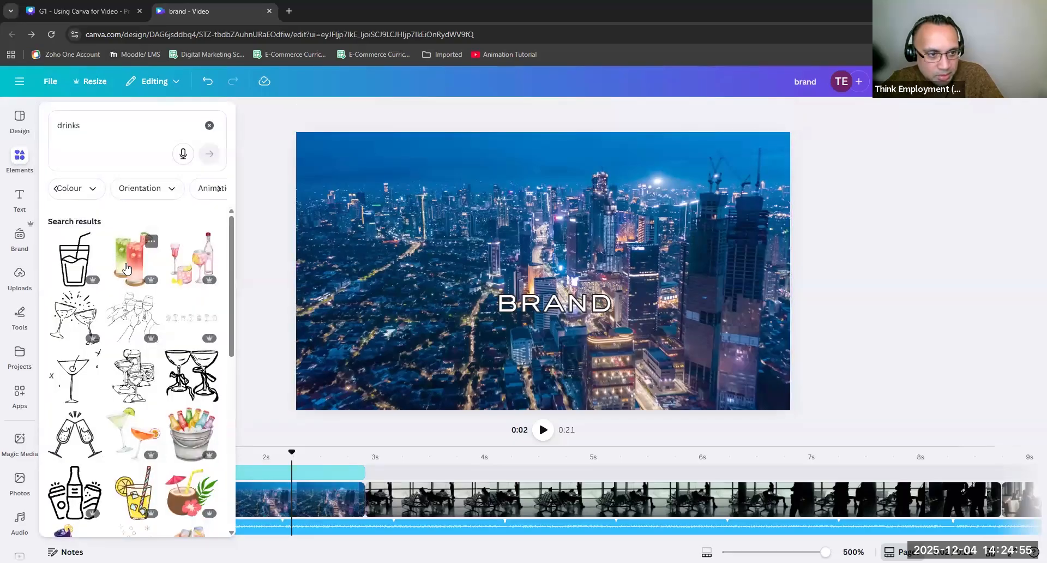
scroll(120, 408, down, 5)
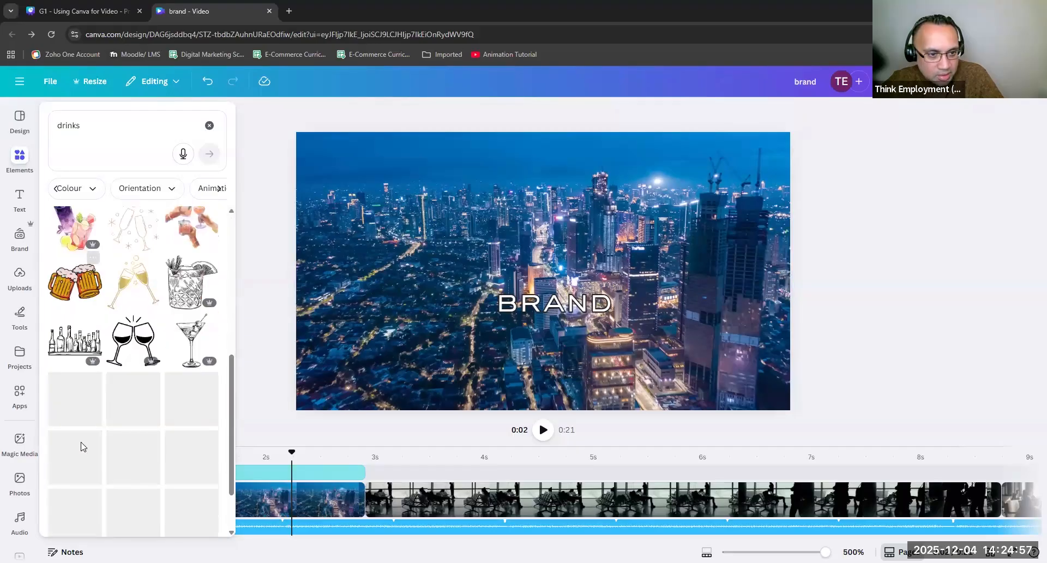
scroll(83, 450, up, 5)
click(326, 474)
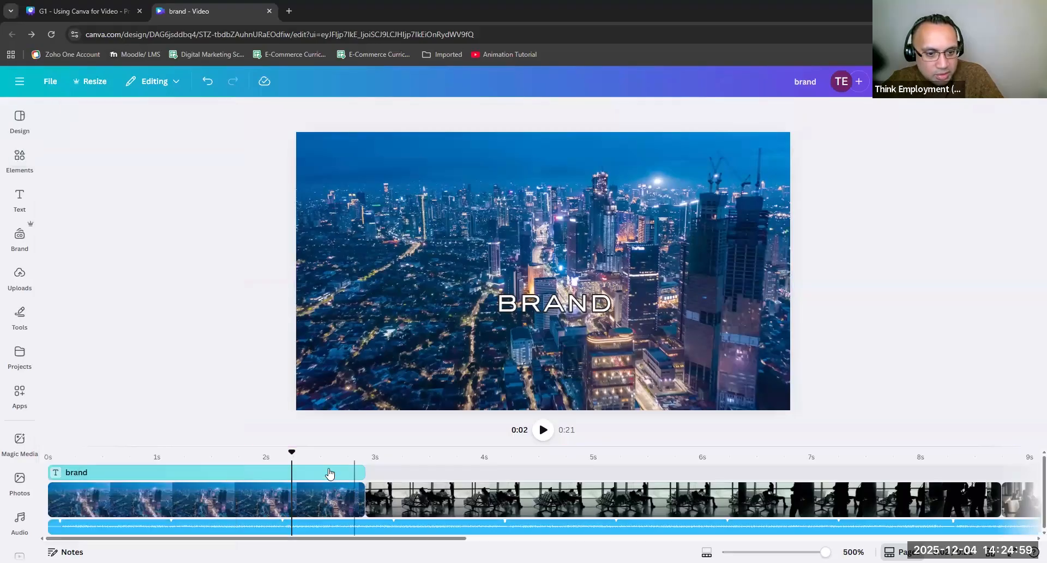
click(204, 473)
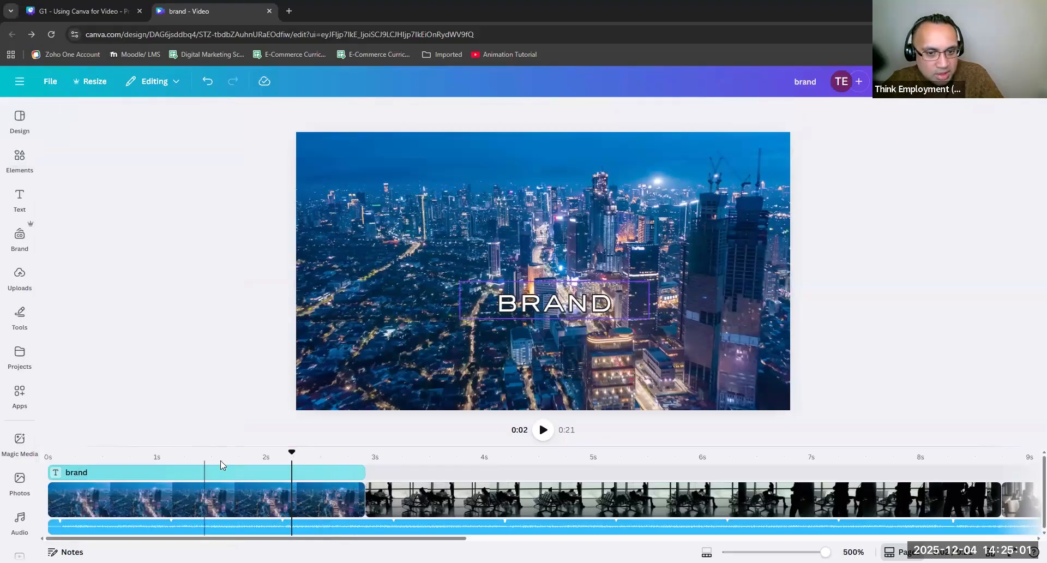
click(207, 80)
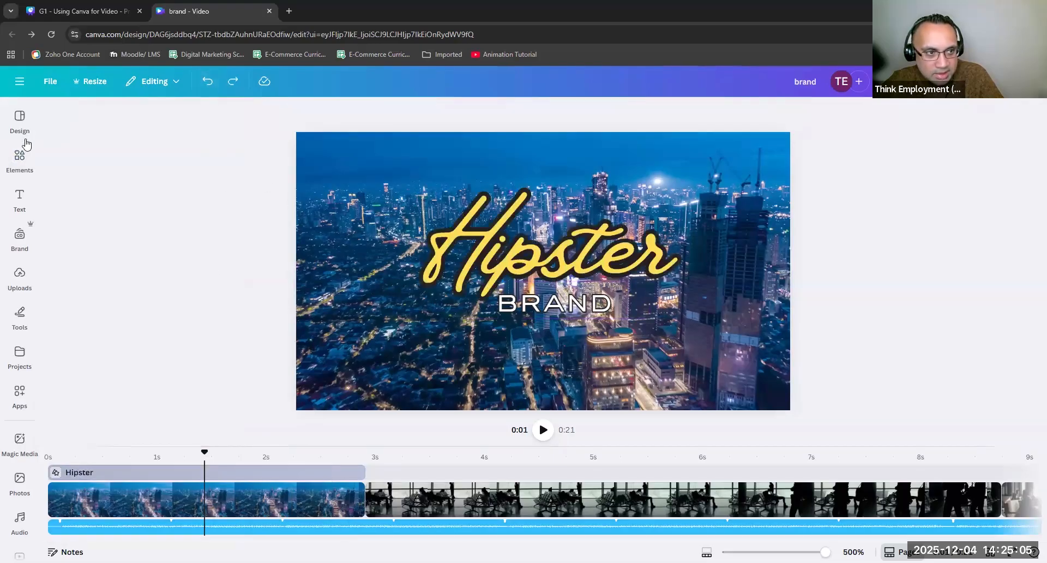
click(21, 156)
Add the cocktail-glasses graphic, shrink it to 278×278 and place it above Hipster.
click(129, 330)
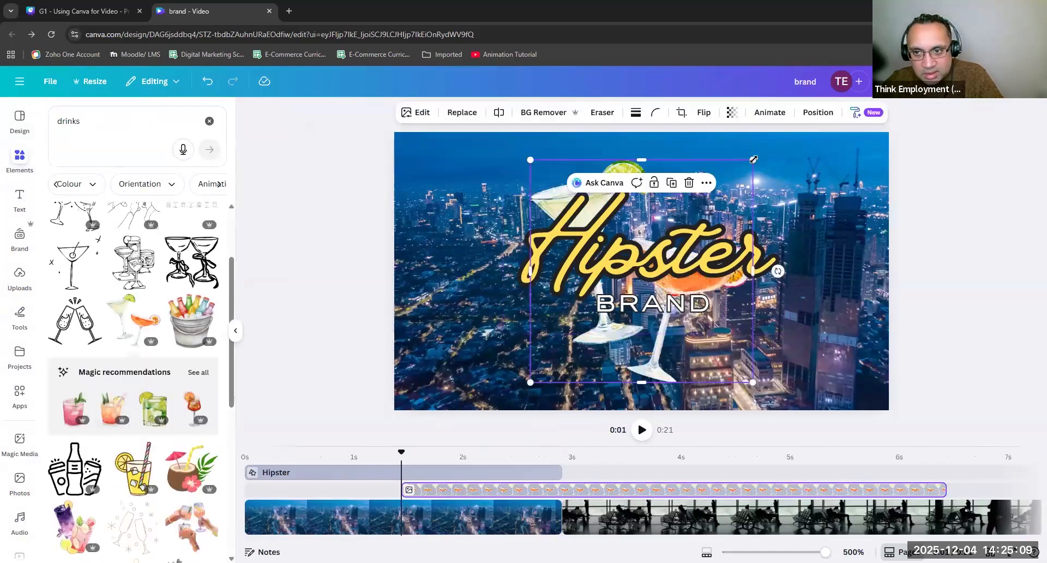
drag(753, 159, 602, 311)
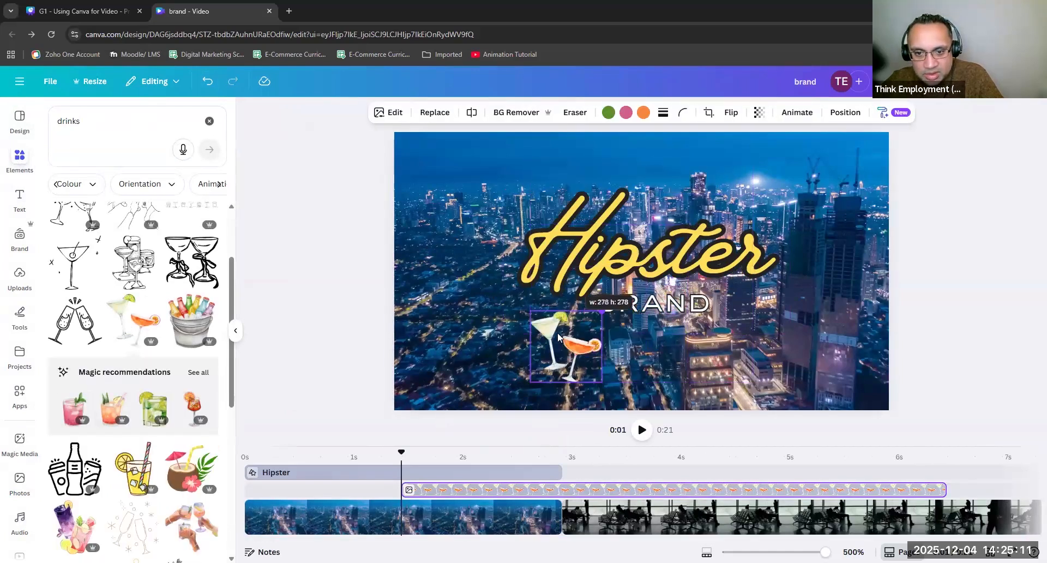
drag(558, 337, 645, 216)
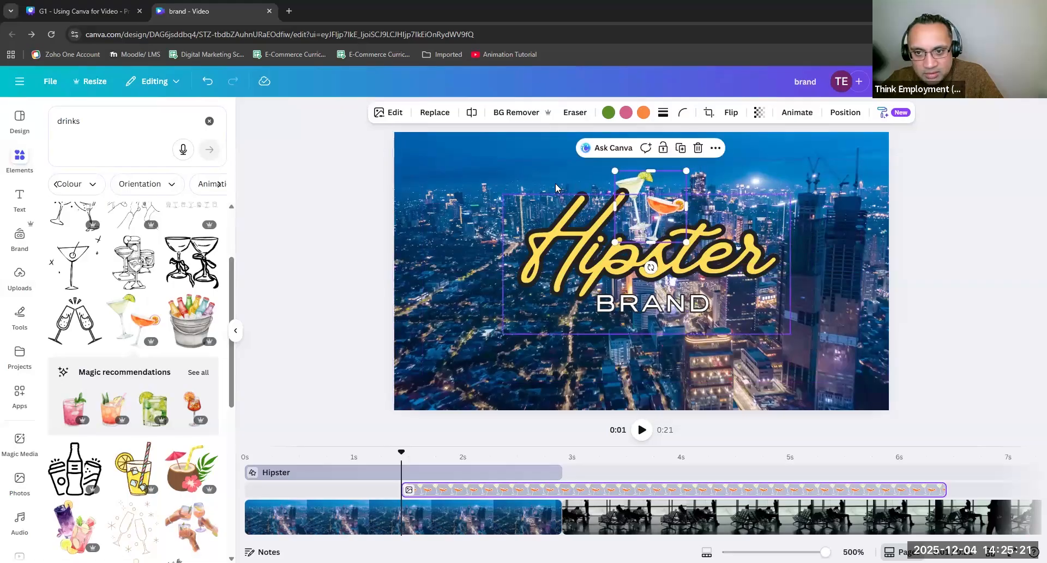
Group the cocktail graphic with the Hipster title, scale the group down and centre it.
click(810, 159)
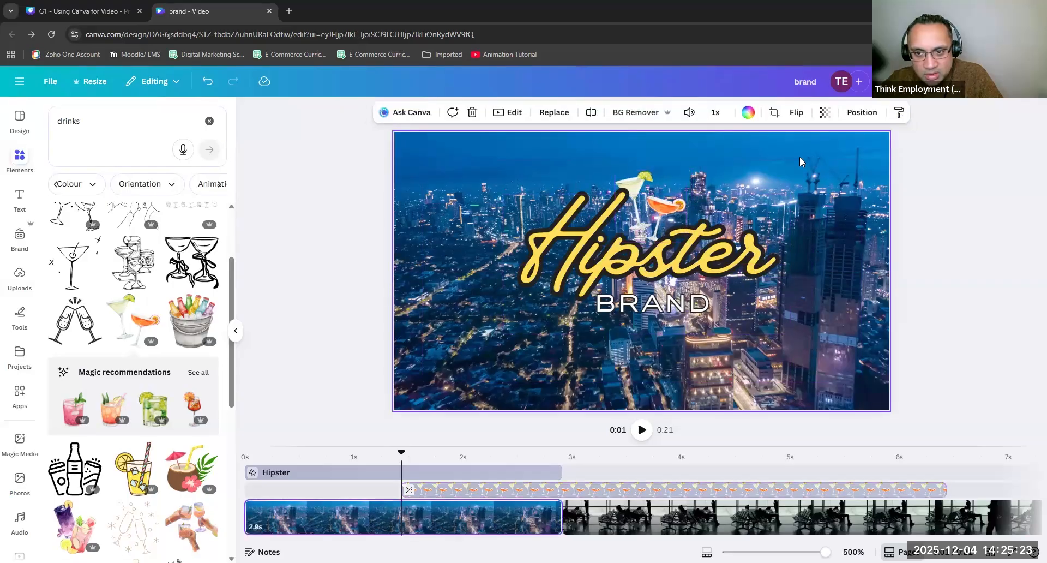
drag(624, 168, 524, 329)
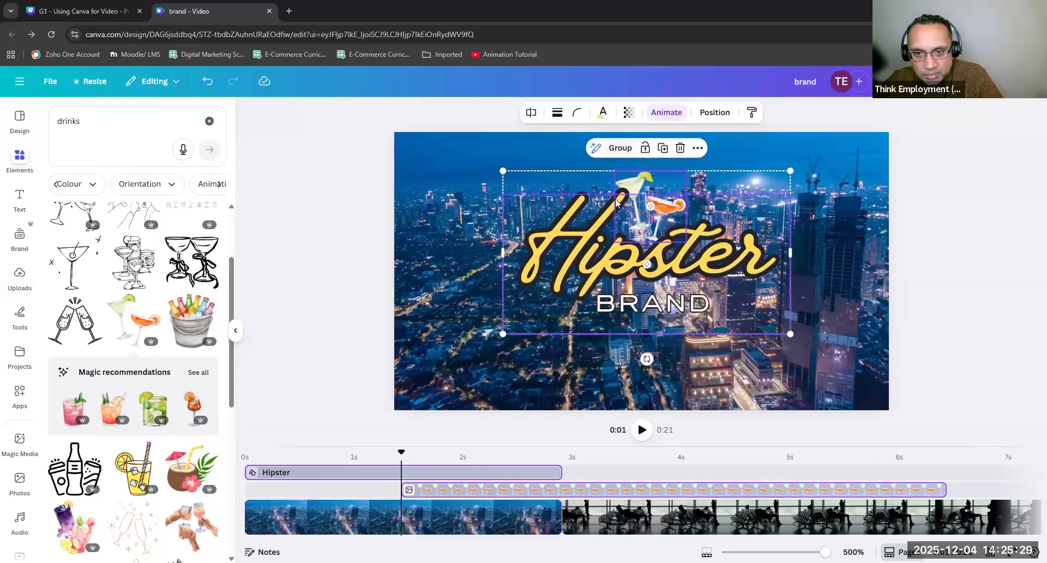
click(620, 148)
click(468, 239)
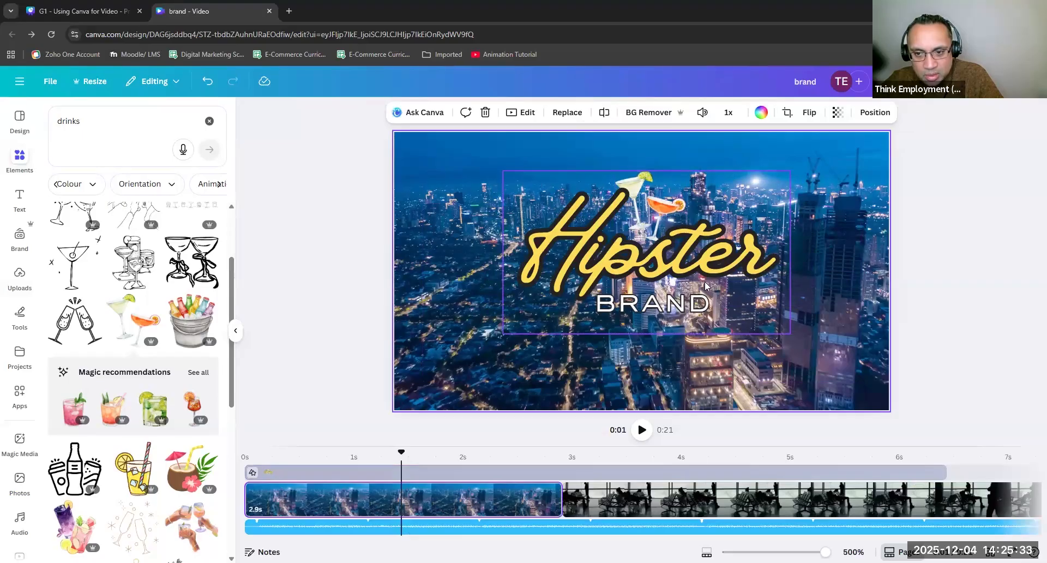
drag(702, 249, 658, 257)
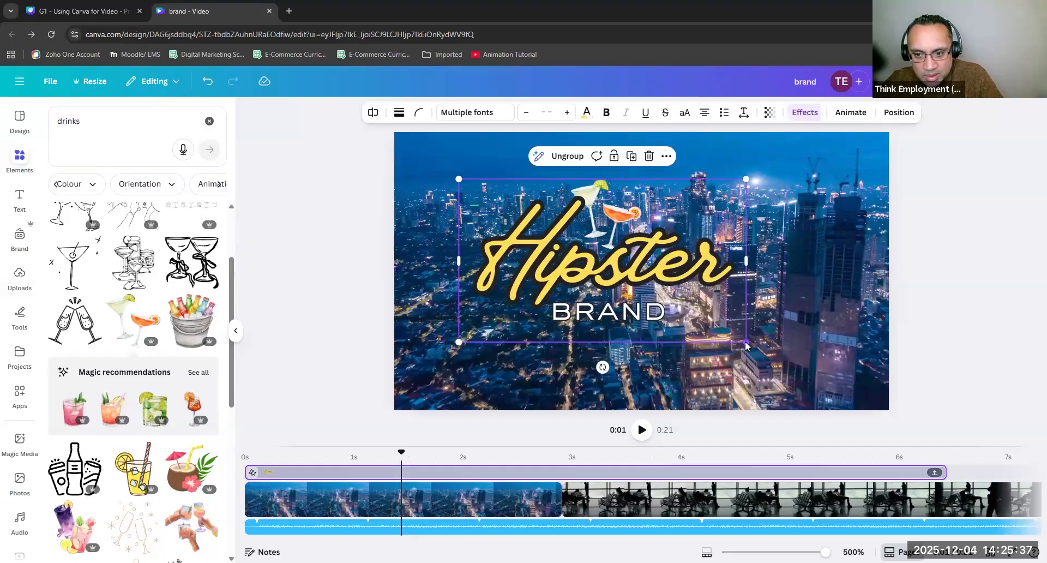
drag(746, 342, 698, 307)
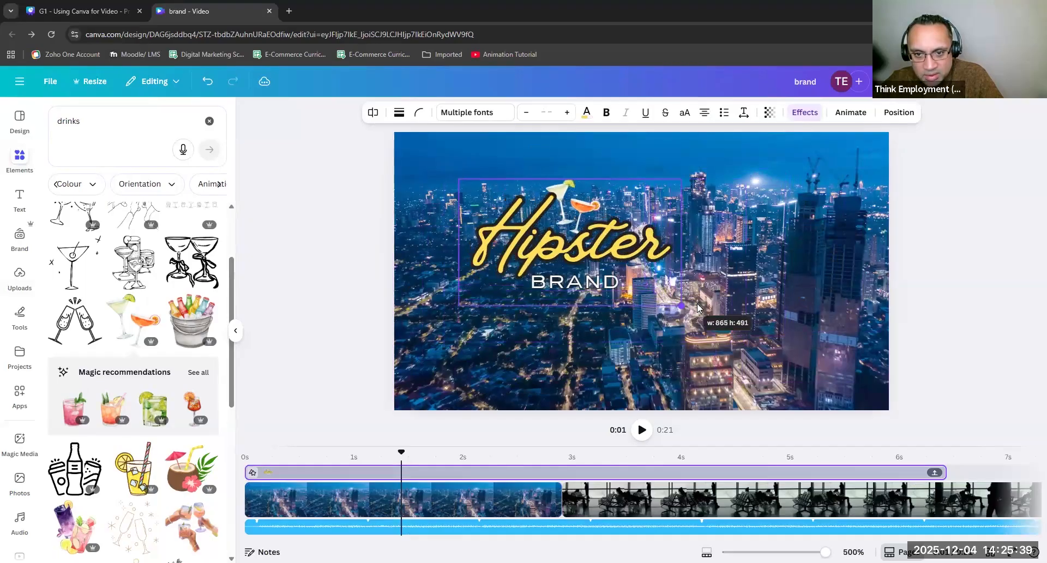
drag(592, 244, 654, 263)
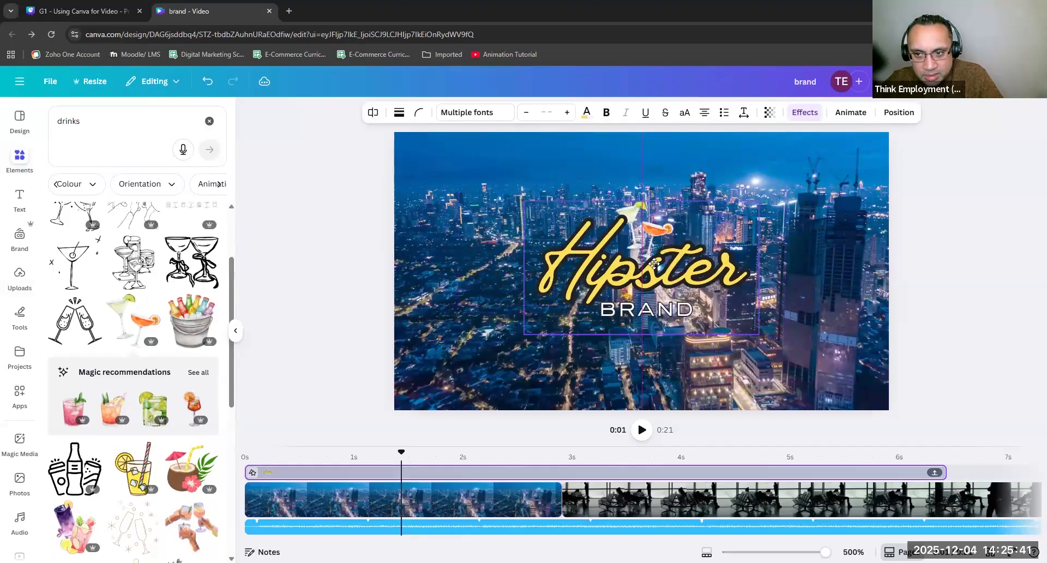
Rewind and preview the intro from the start, then enlarge the timeline area.
click(259, 462)
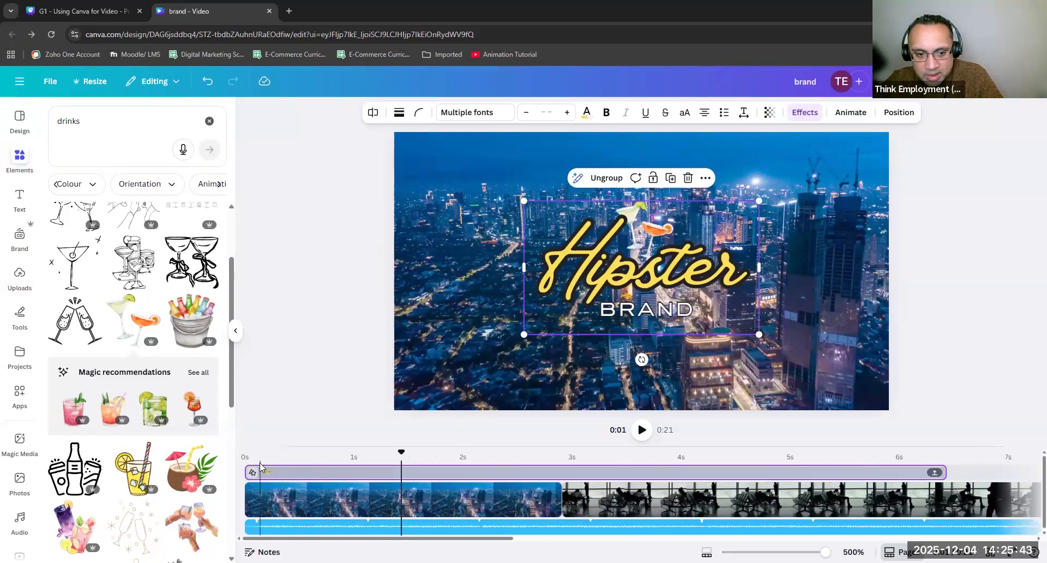
click(234, 461)
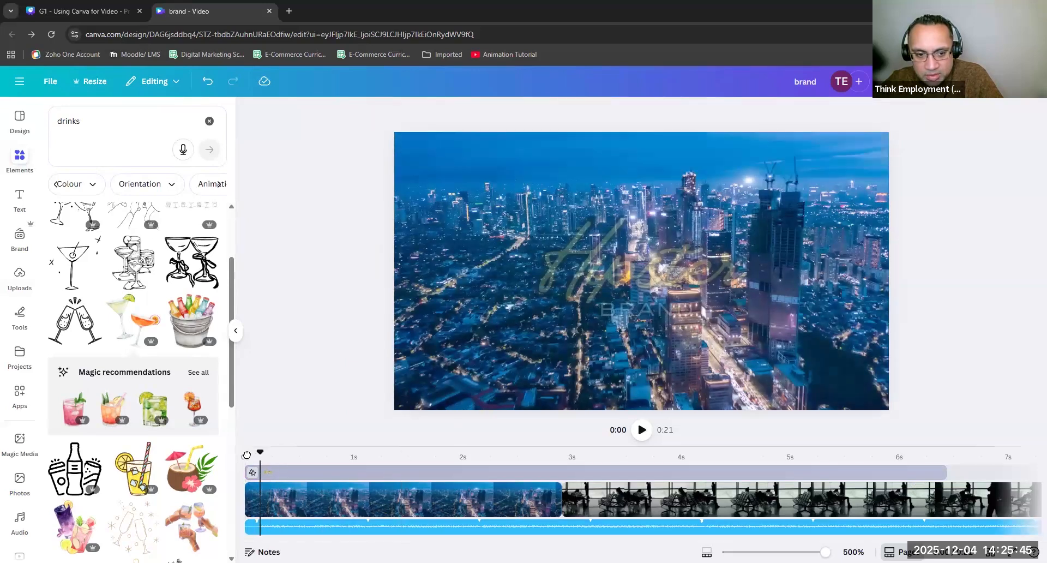
click(245, 458)
click(642, 429)
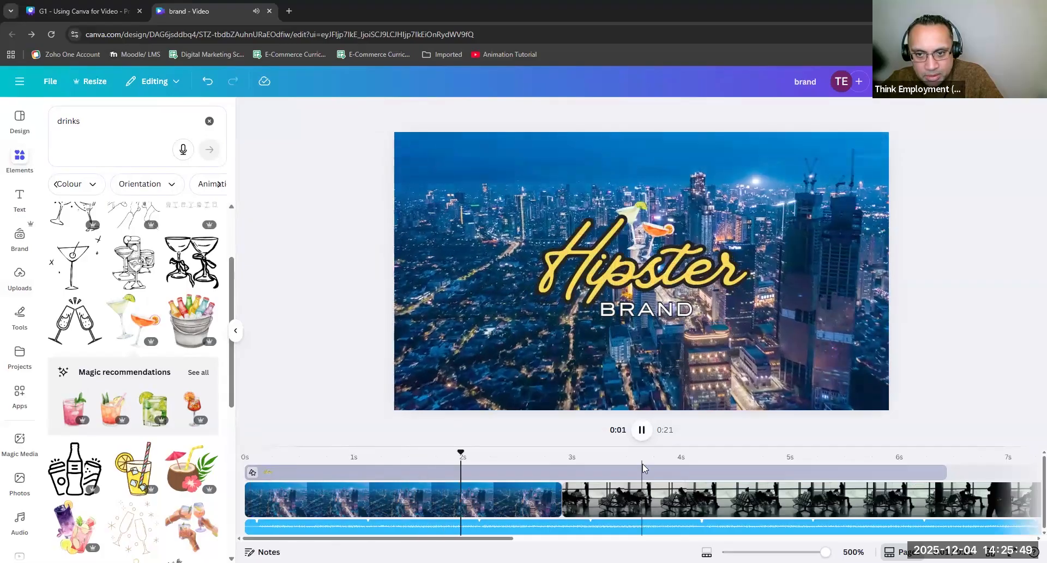
click(640, 431)
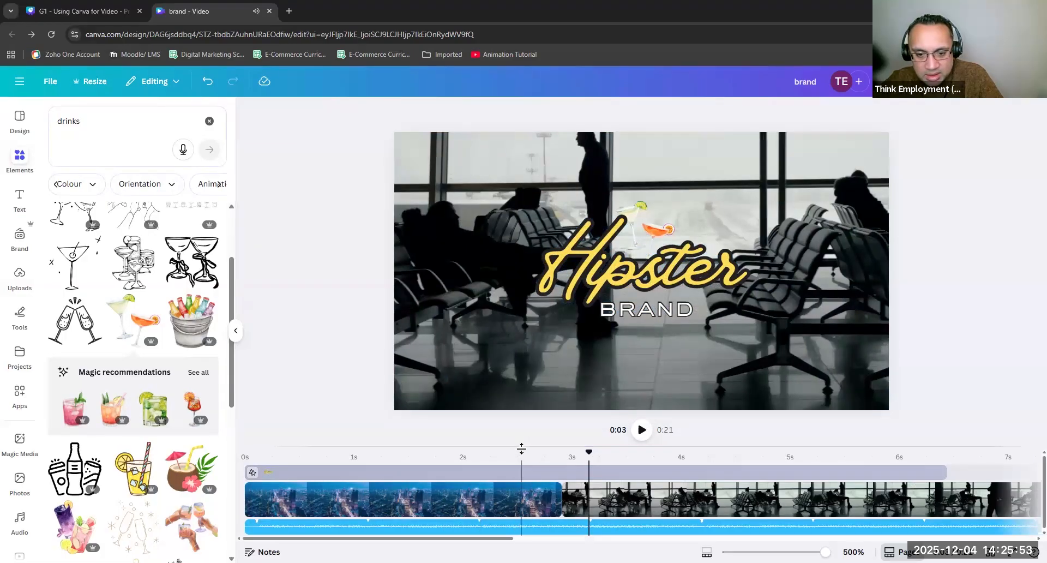
drag(531, 446, 535, 362)
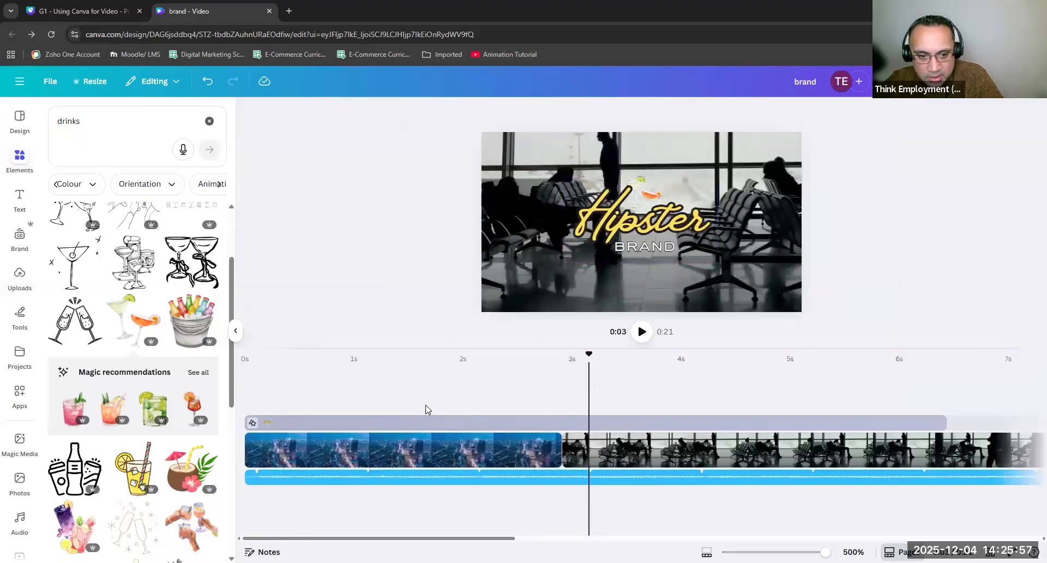
Ungroup the cocktail graphic, start its clip at 0s and trim it to end at 2.9s.
click(423, 423)
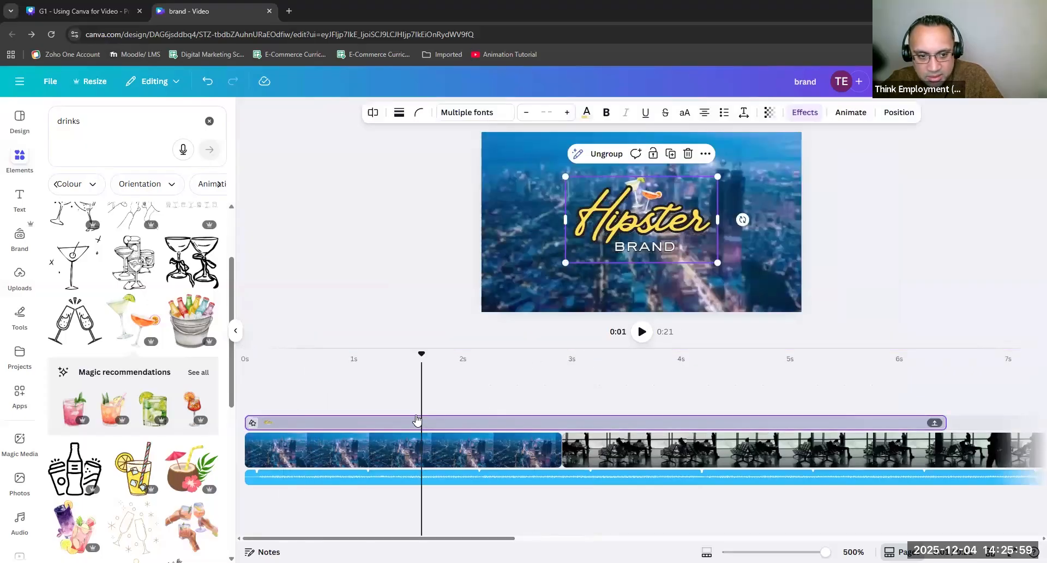
click(606, 155)
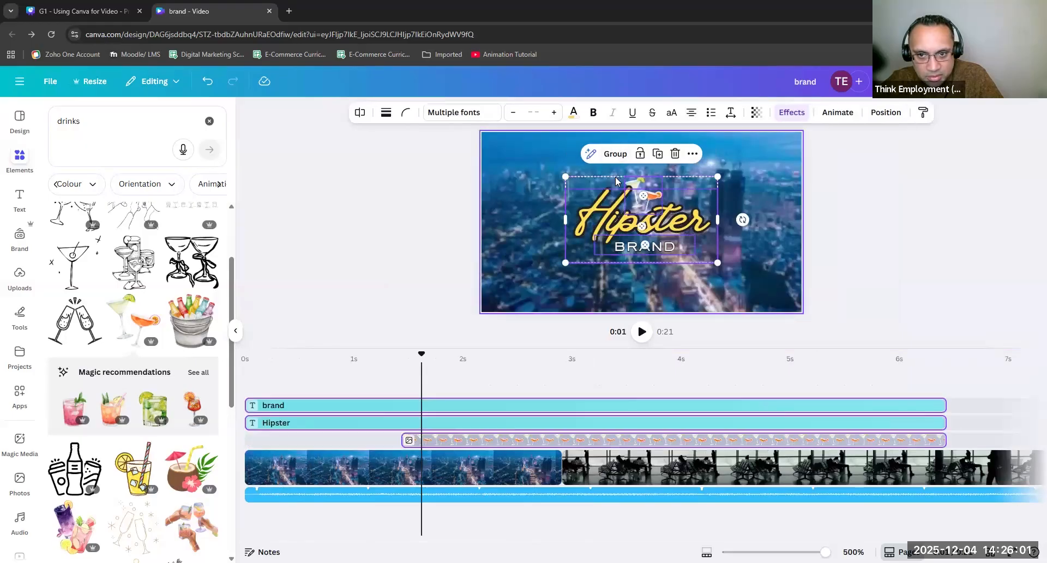
click(648, 185)
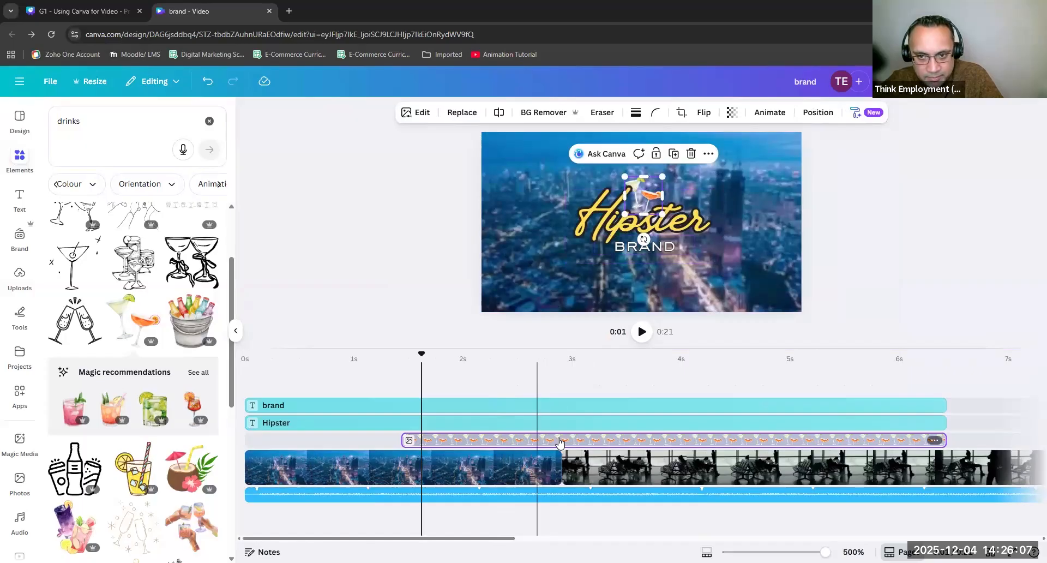
drag(660, 440, 507, 437)
click(507, 439)
mouse_move(792, 439)
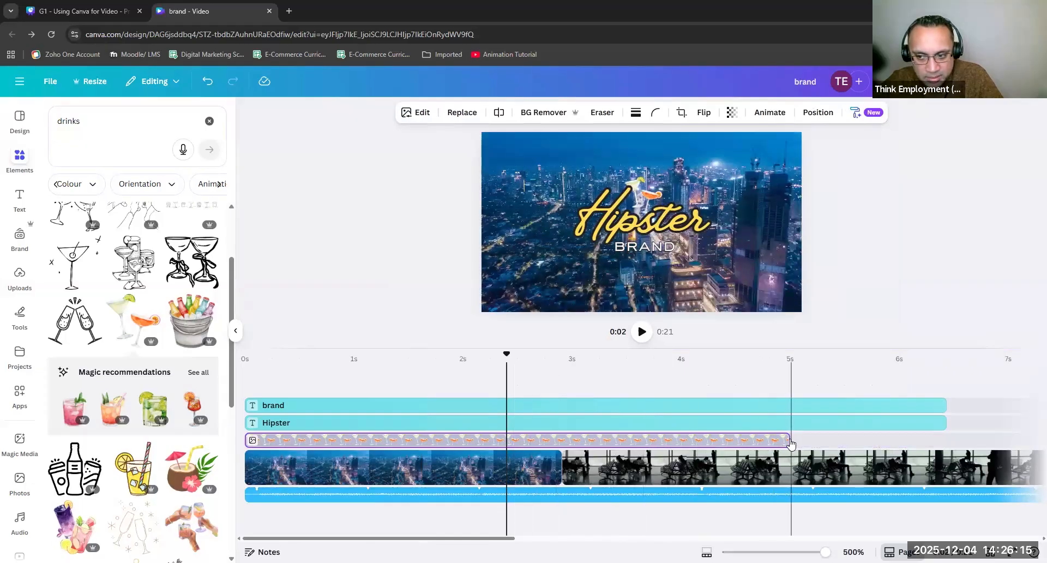
drag(776, 438, 565, 441)
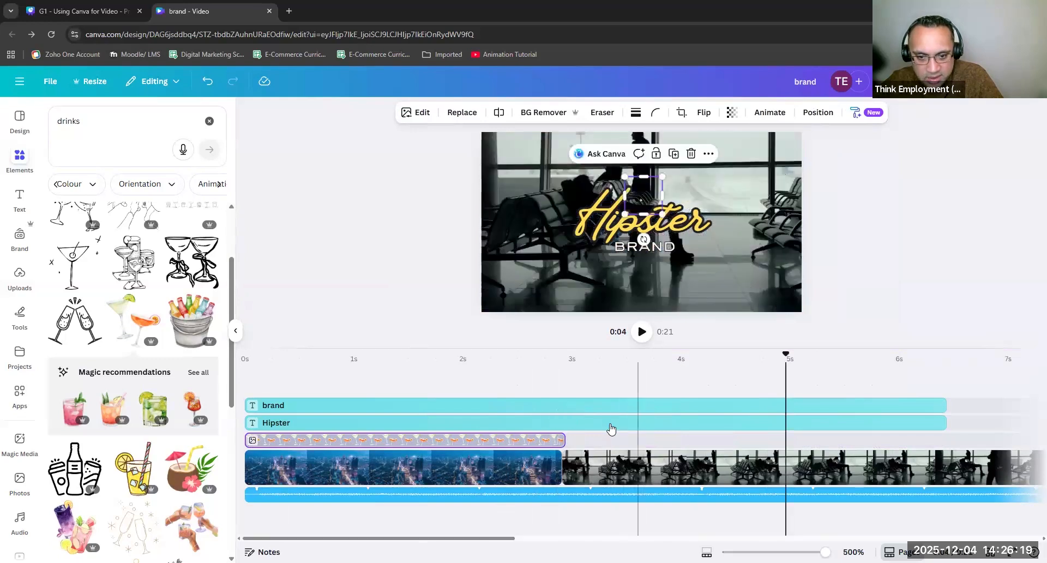
Trim the brand and Hipster text clips to end at 2.9s.
click(823, 421)
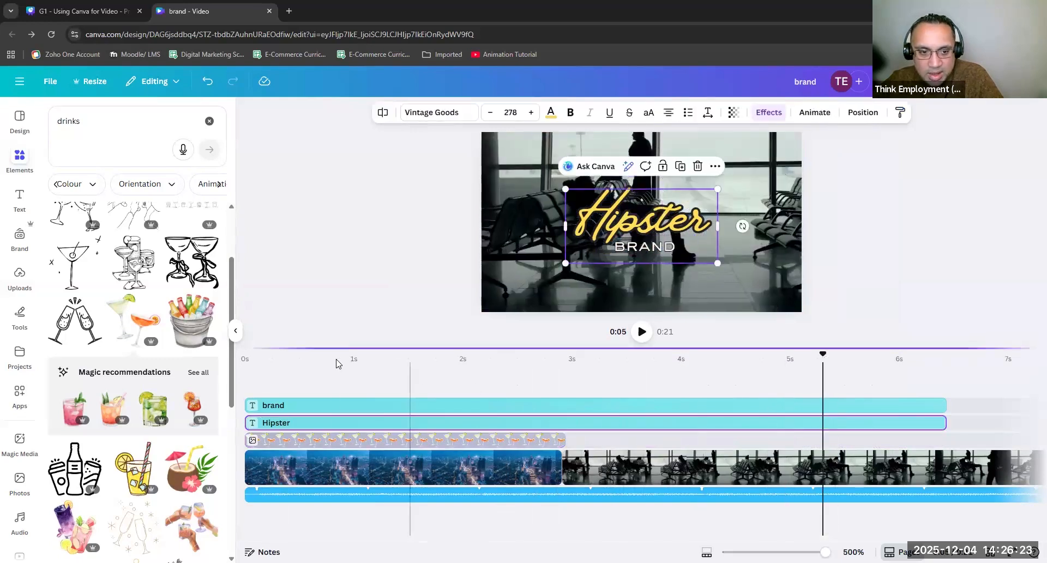
click(246, 371)
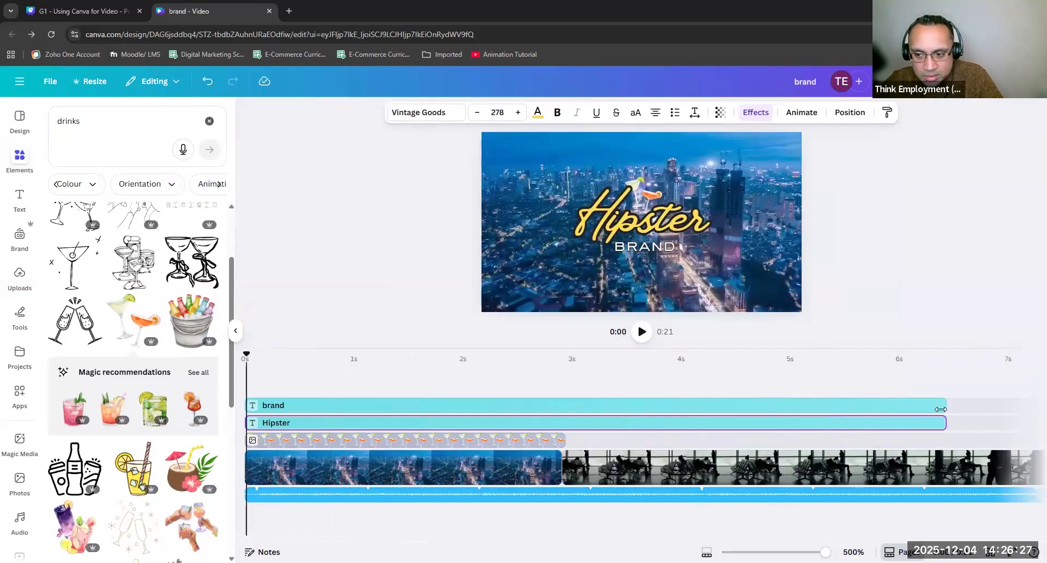
drag(940, 410, 561, 438)
click(561, 438)
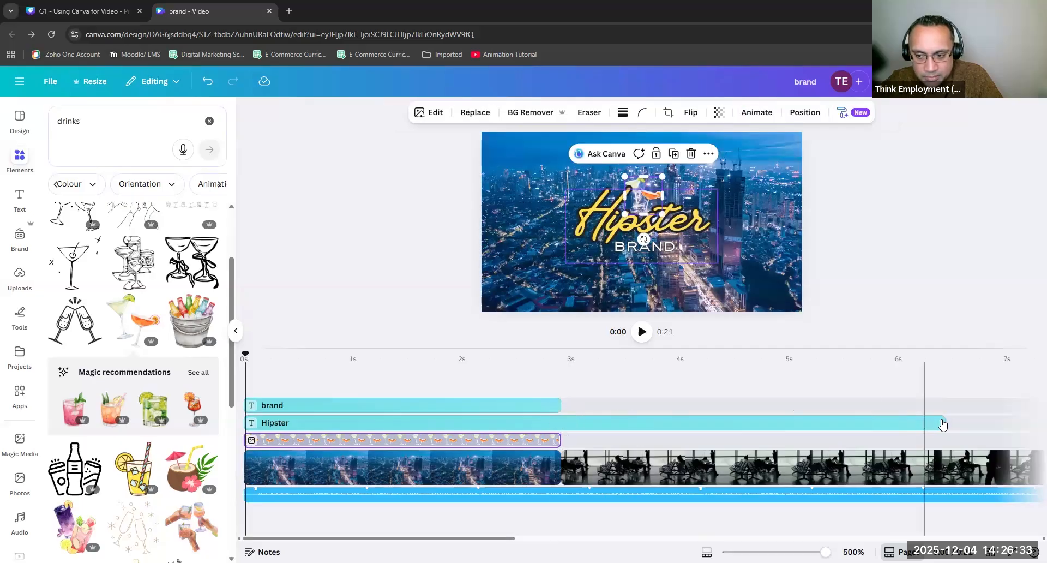
click(946, 424)
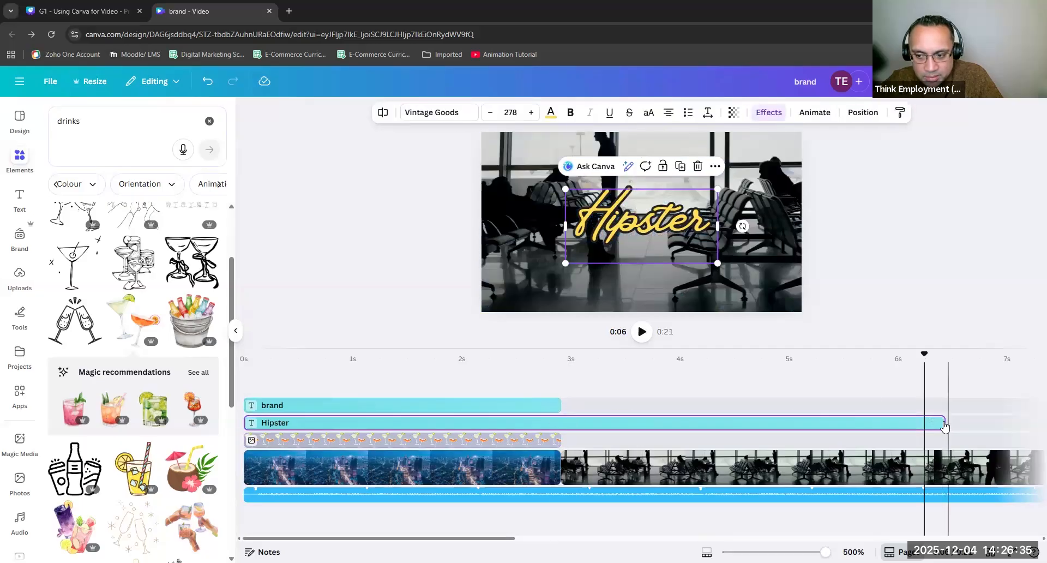
drag(943, 421, 560, 425)
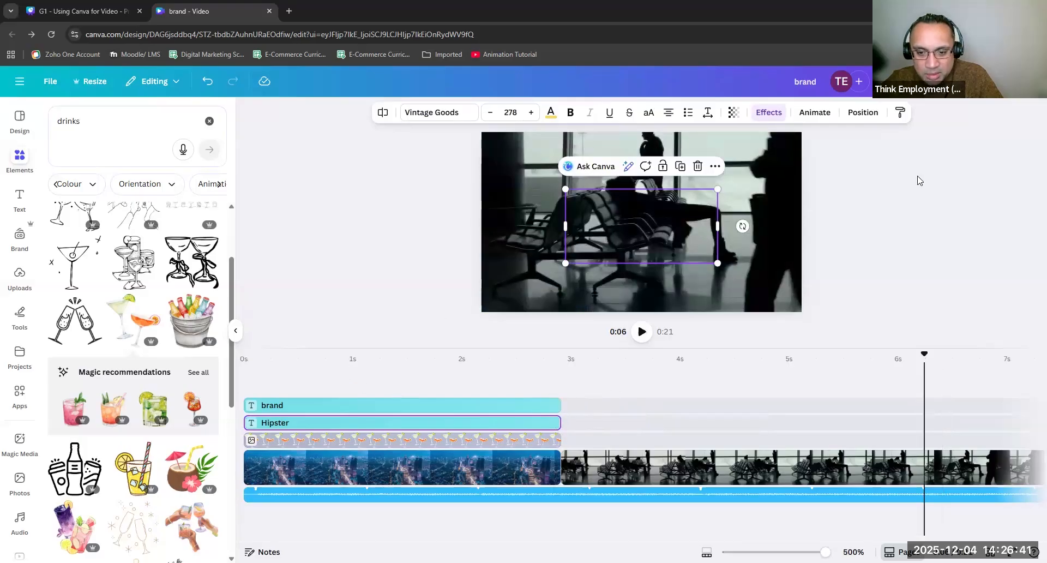
Rewind to the start and play back the intro to preview it.
click(679, 467)
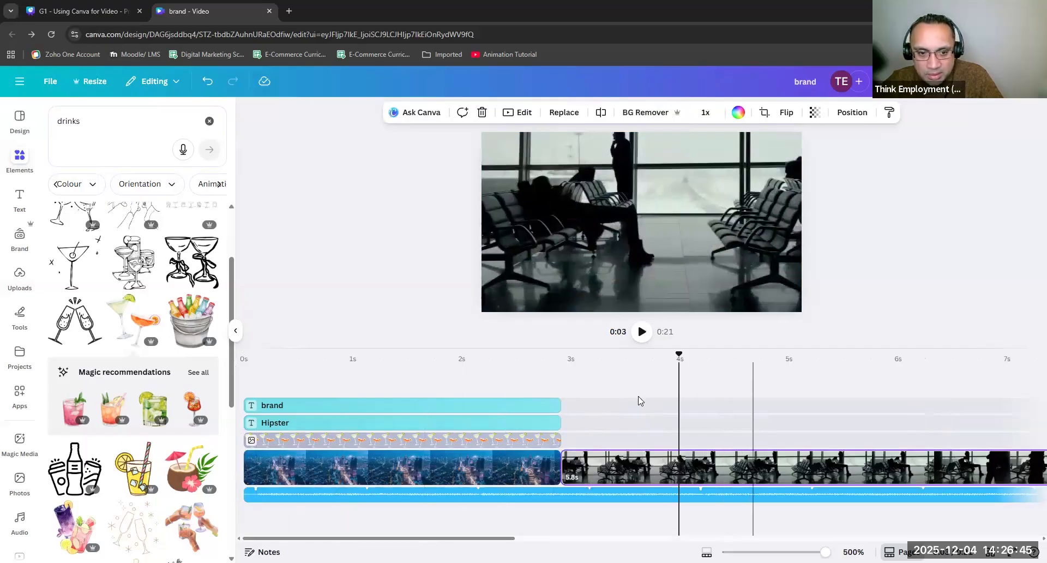
drag(679, 355, 246, 355)
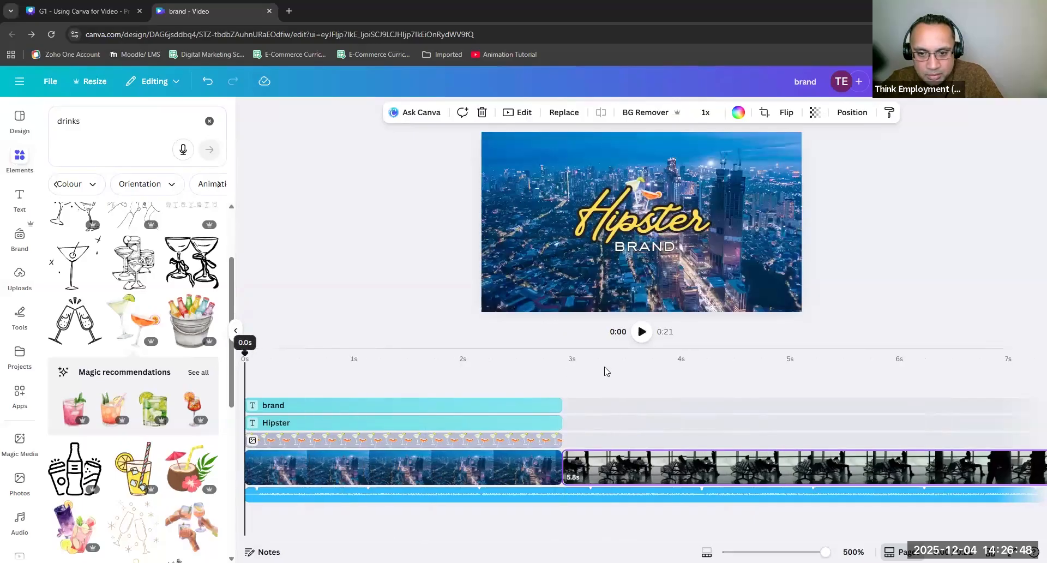
click(642, 332)
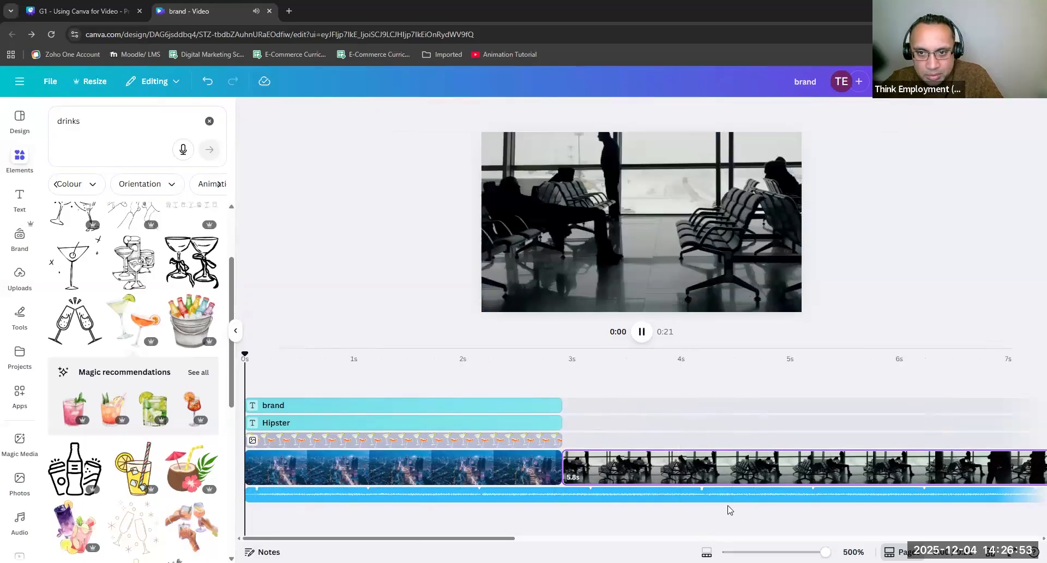
click(642, 332)
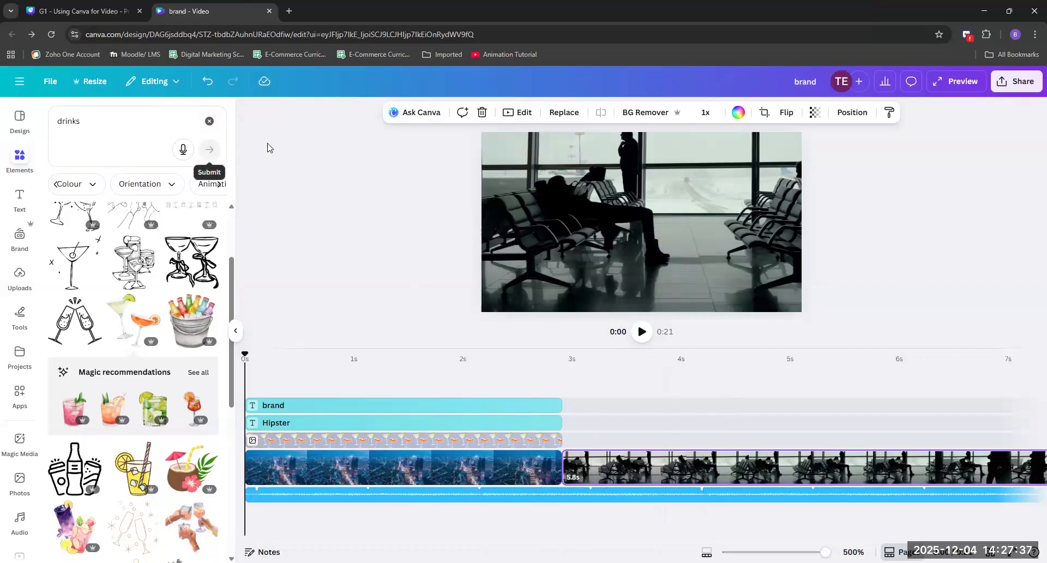
Move the playhead near the start and open Uploads, dismissing the file picker.
click(327, 371)
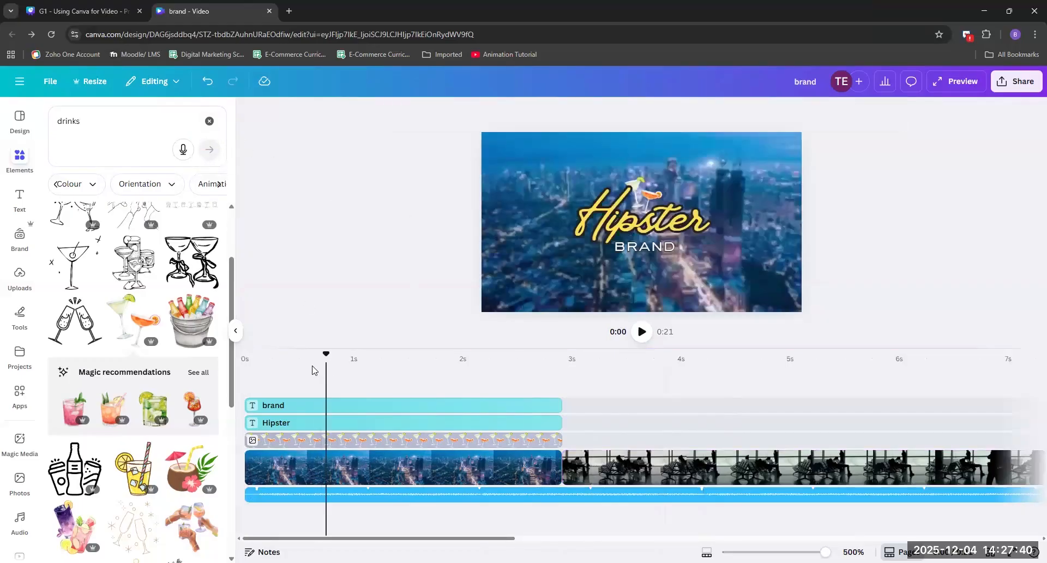
click(21, 275)
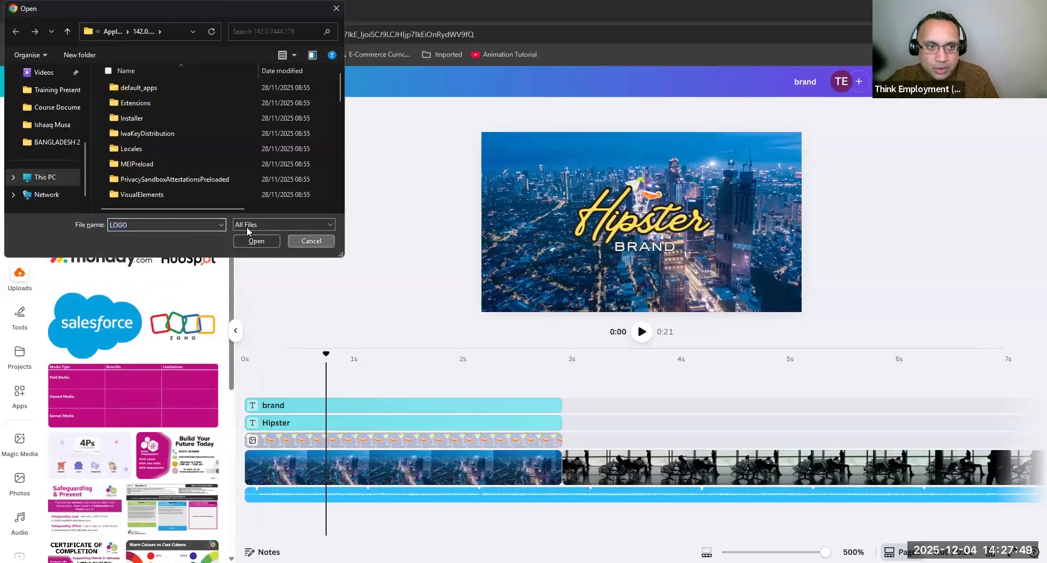
key(Escape)
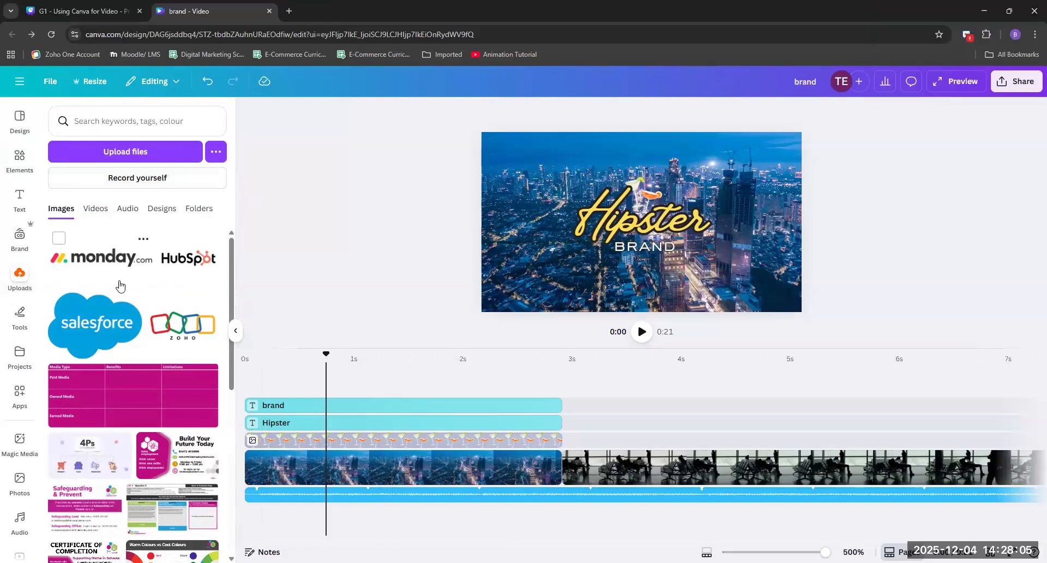
Show the Audio uploads and scroll through files like Ikoliks - Daydream.mp3 and Physical Development.mp3.
click(128, 209)
scroll(167, 384, down, 3)
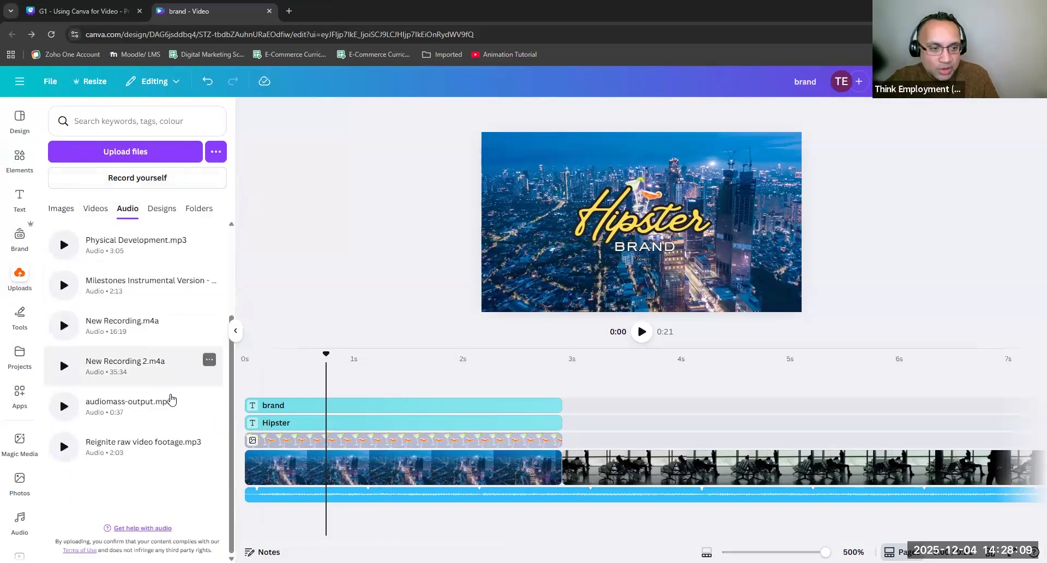
scroll(121, 318, up, 3)
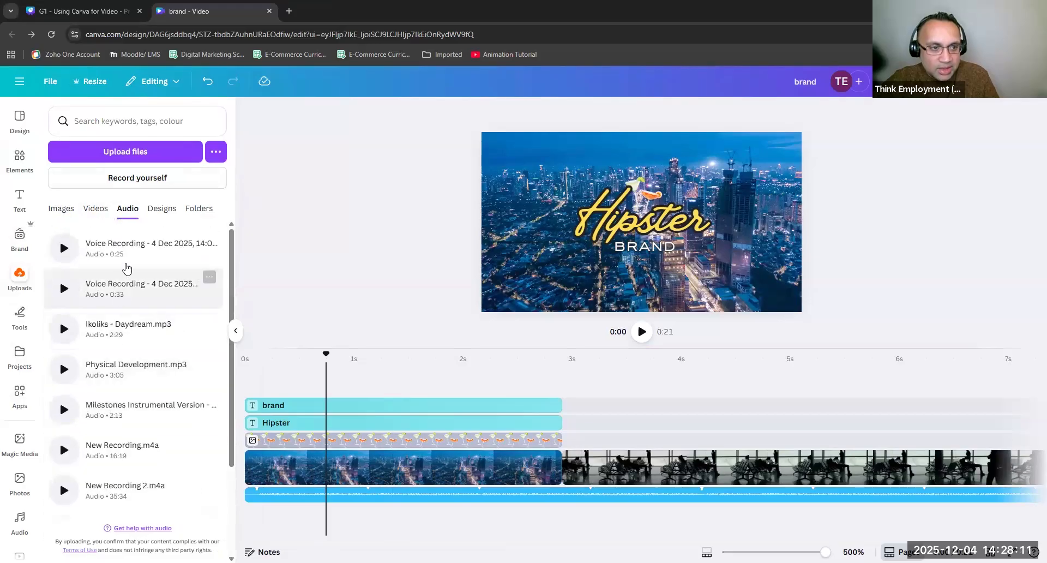
scroll(123, 314, down, 3)
scroll(127, 309, up, 3)
scroll(136, 483, down, 3)
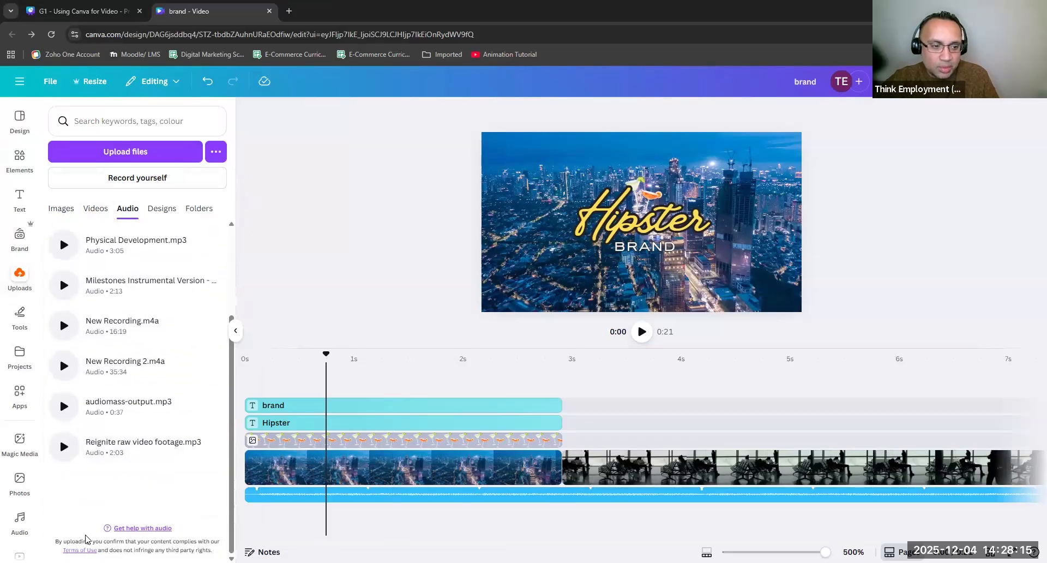
scroll(95, 433, up, 3)
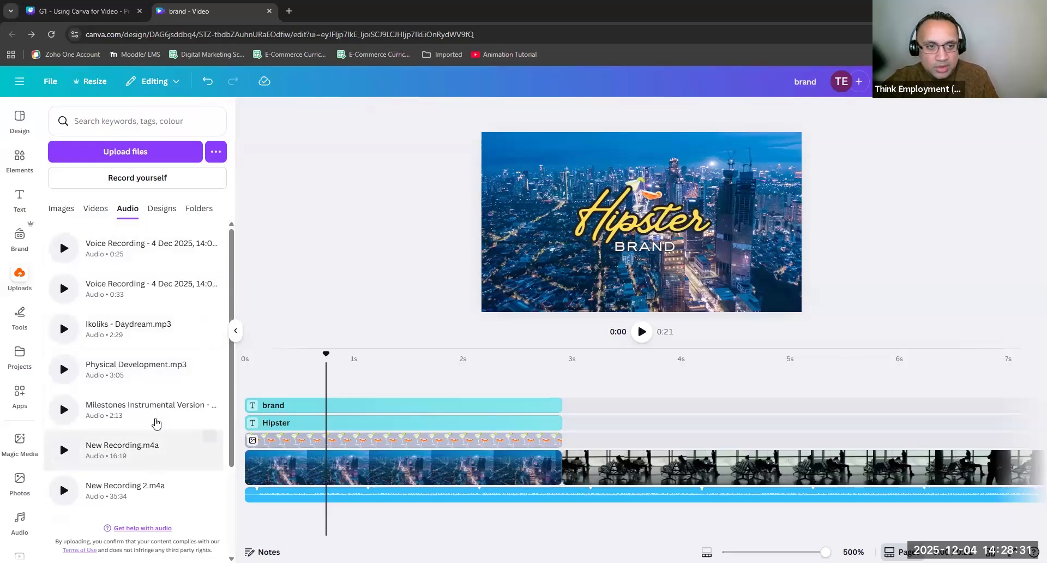
scroll(160, 391, down, 3)
scroll(177, 430, up, 2)
scroll(176, 429, up, 1)
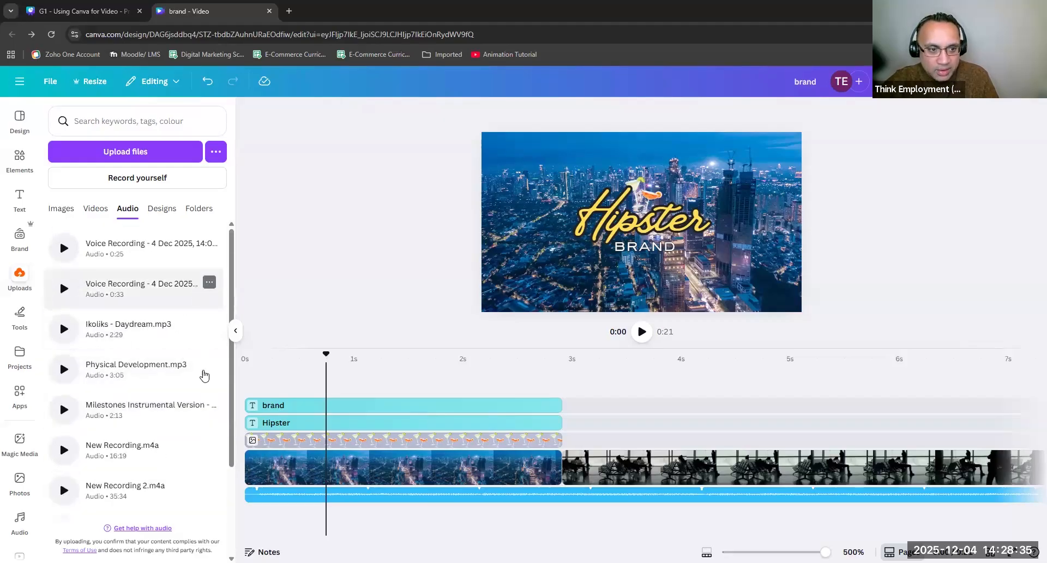
scroll(203, 372, down, 3)
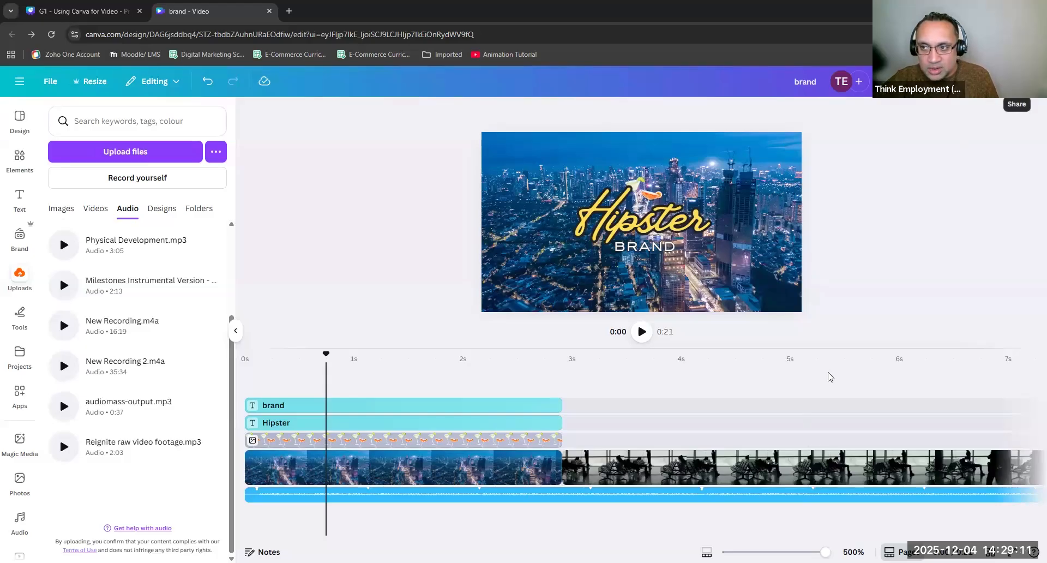
click(1016, 82)
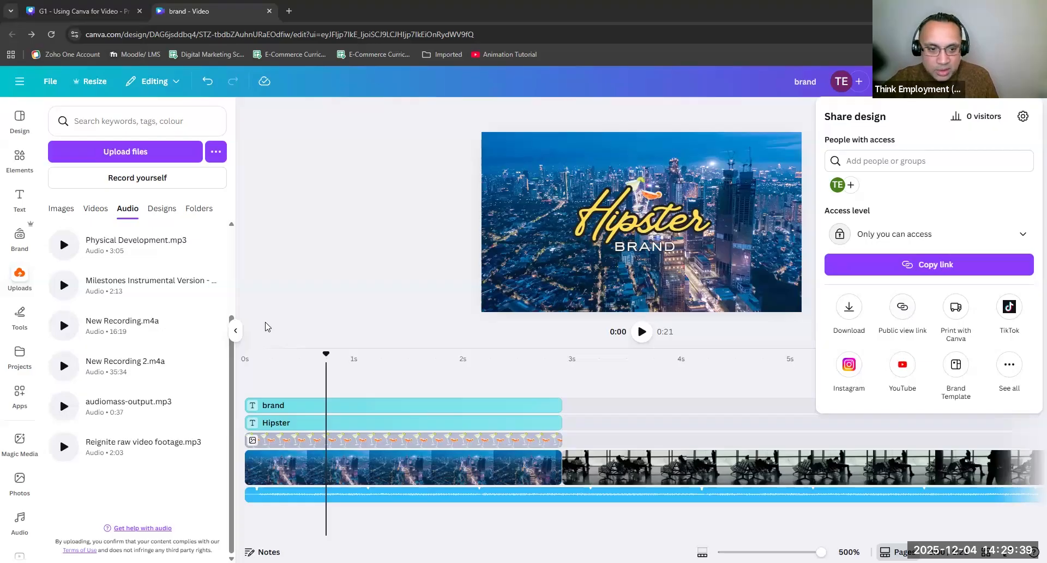
click(289, 242)
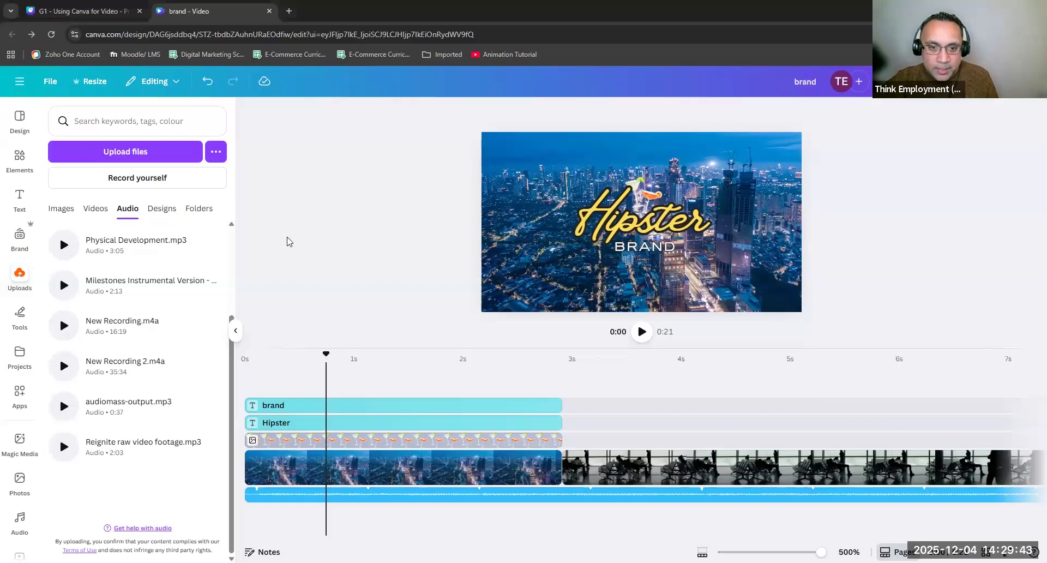
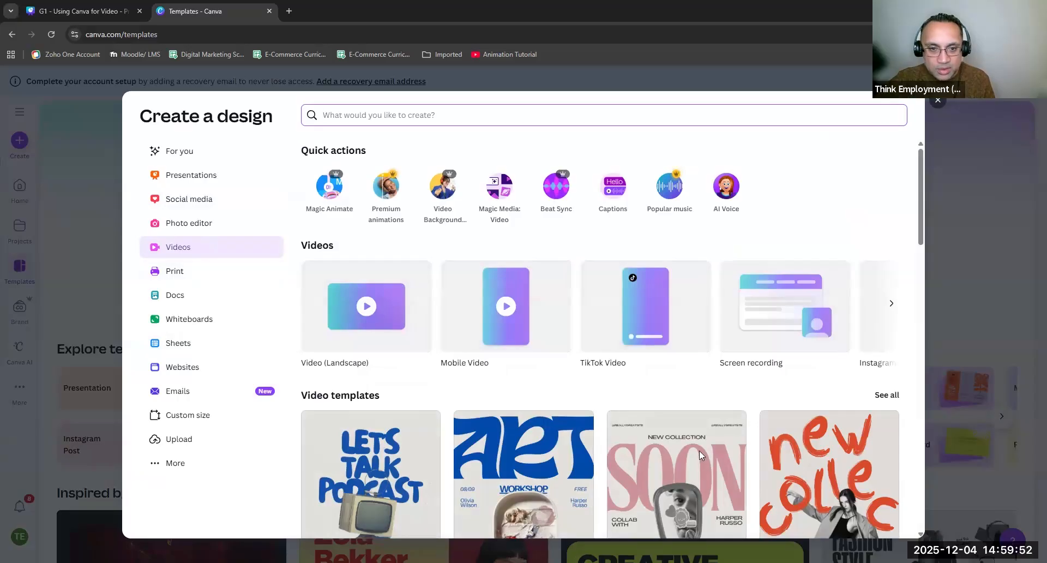
click(60, 136)
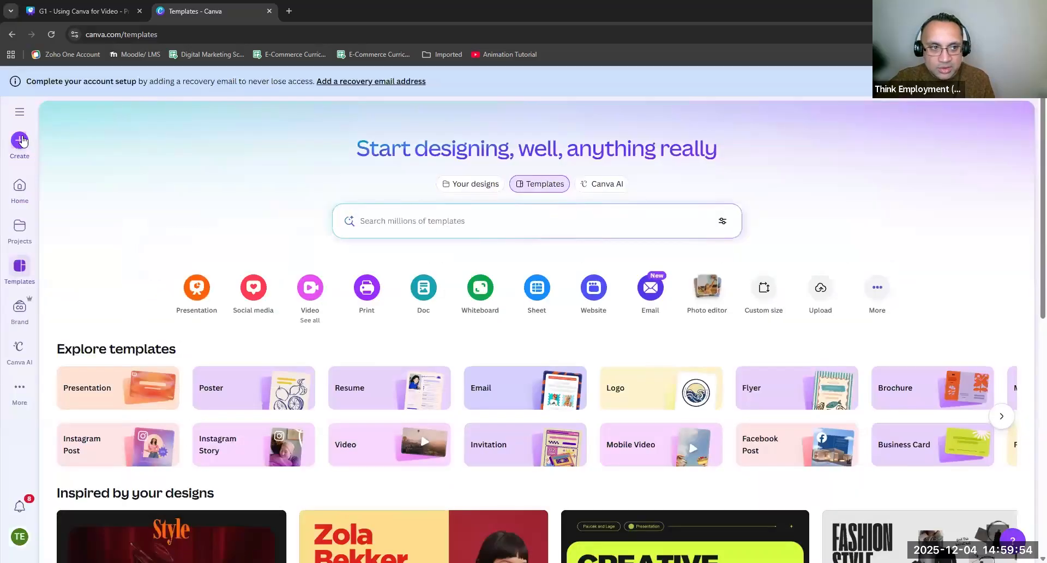
click(20, 141)
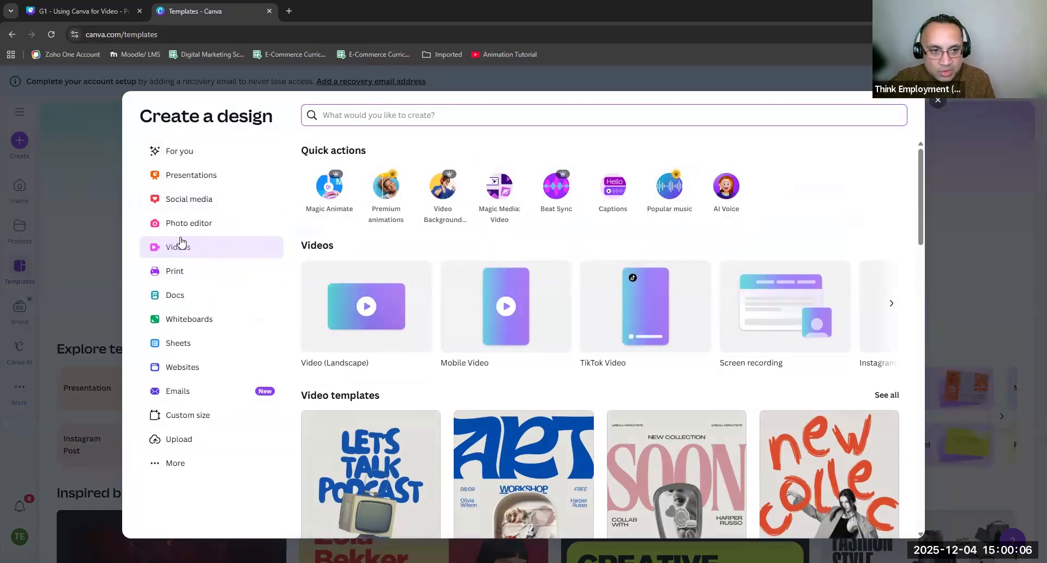
click(157, 174)
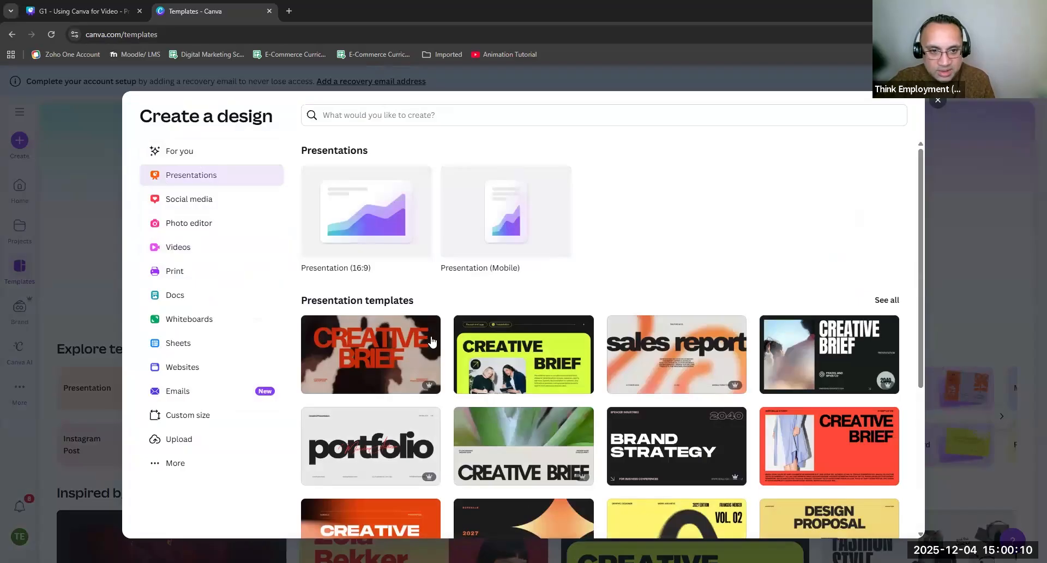
click(185, 298)
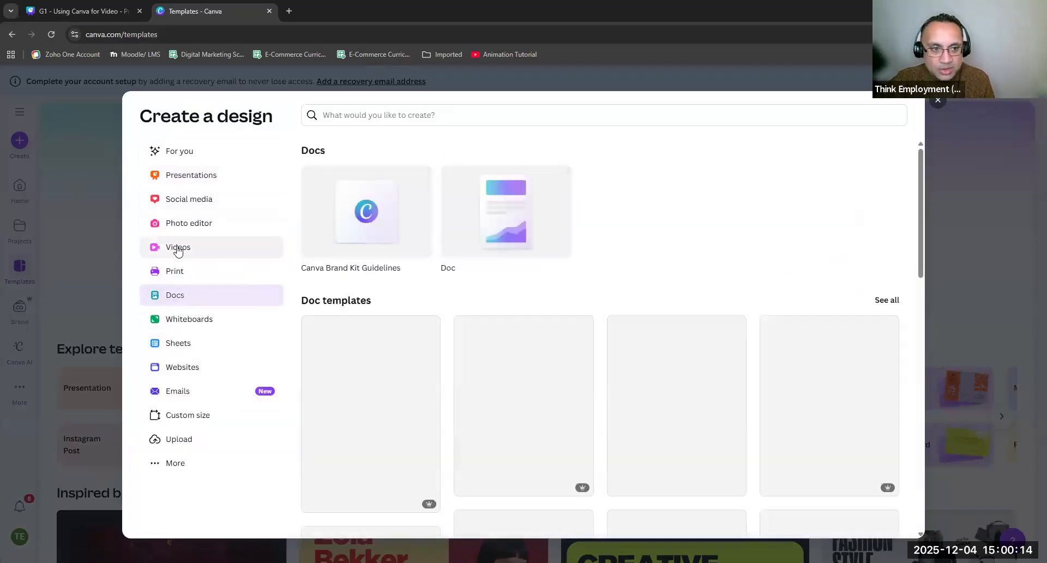
click(177, 249)
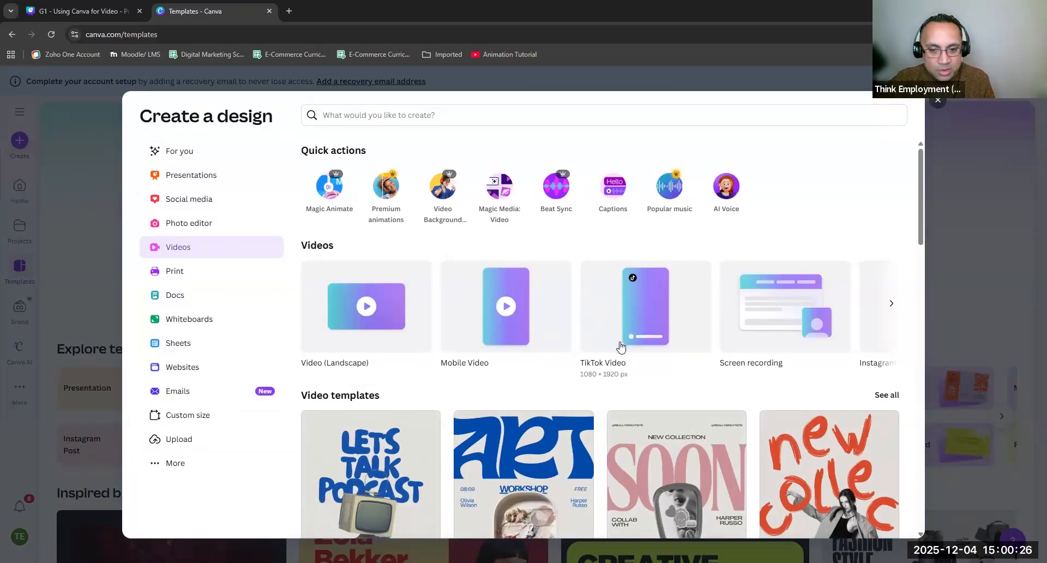
scroll(457, 431, down, 7)
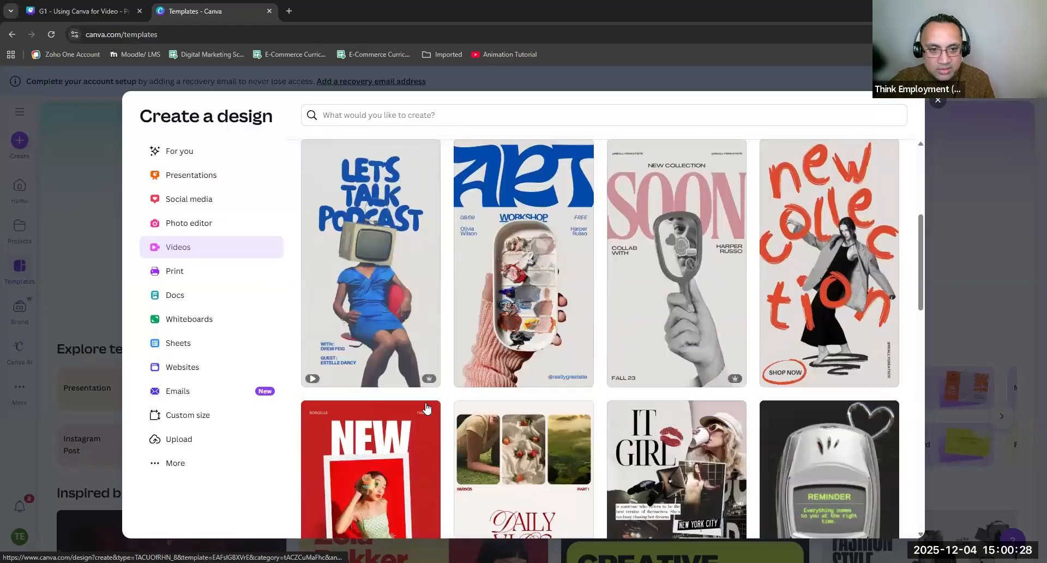
scroll(431, 453, down, 12)
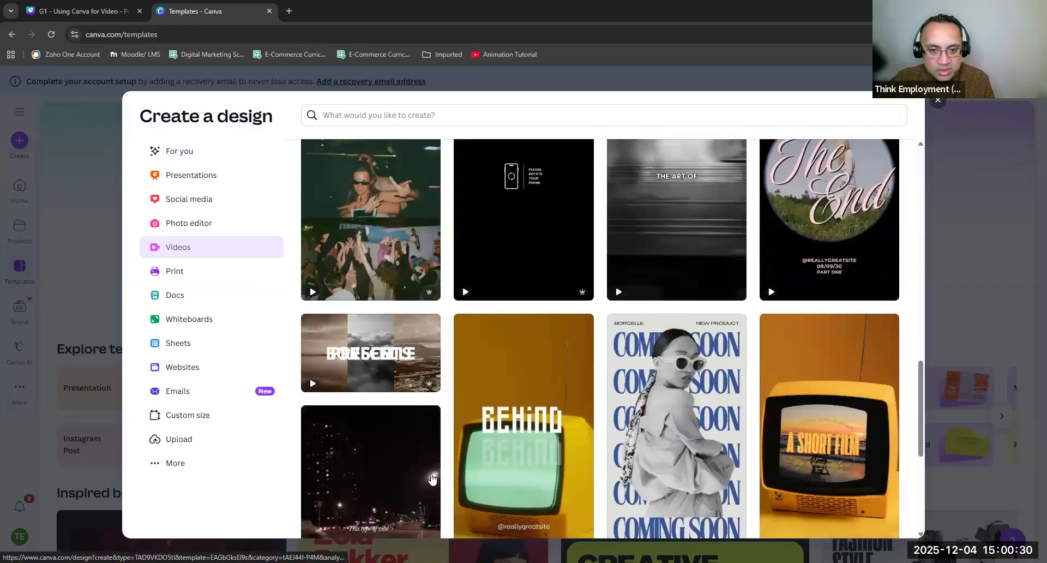
scroll(420, 456, up, 15)
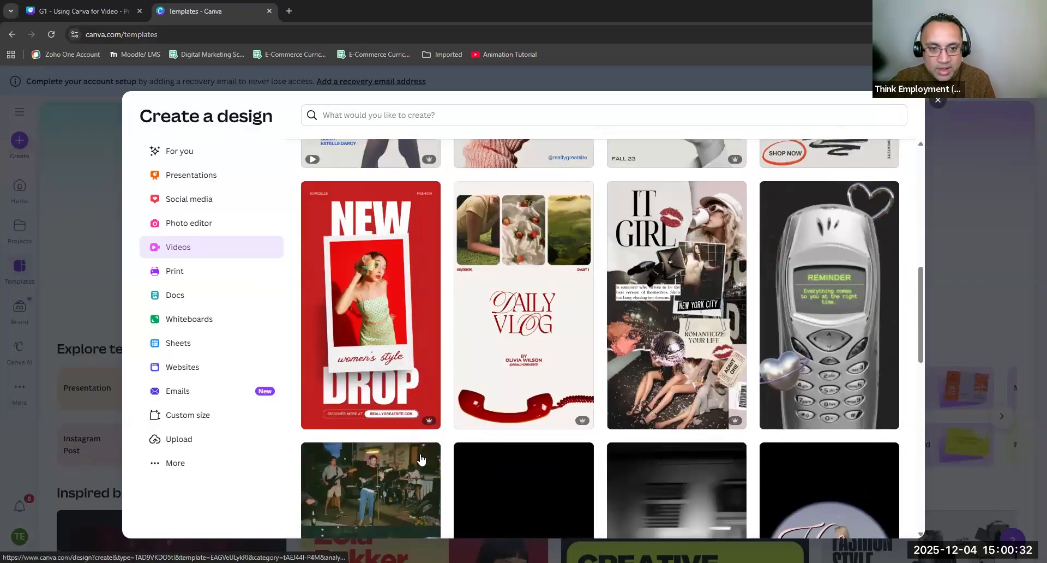
scroll(422, 459, up, 2)
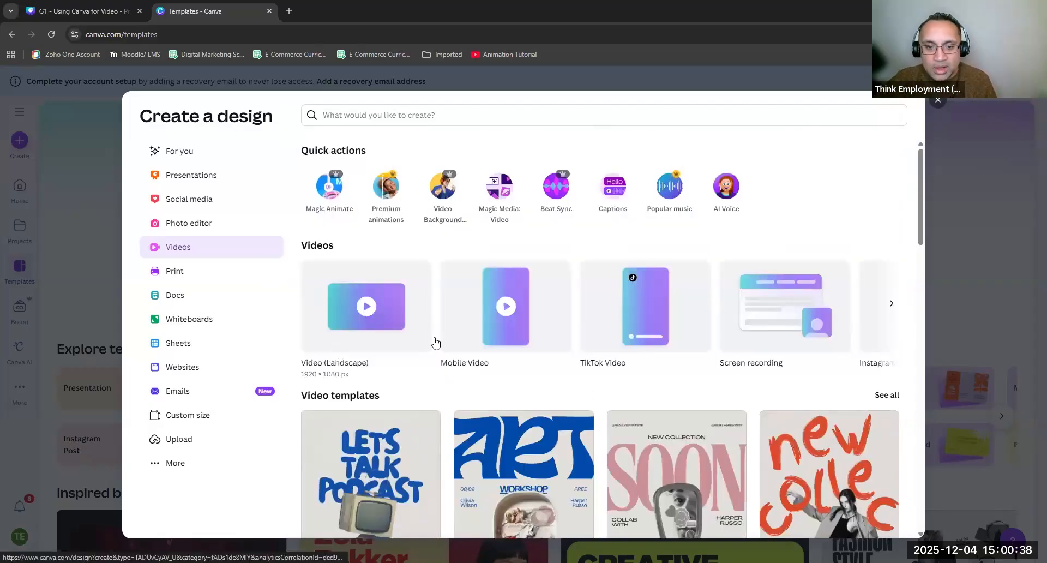
Start a blank Mobile Video design and browse the video templates listed beside it.
click(626, 322)
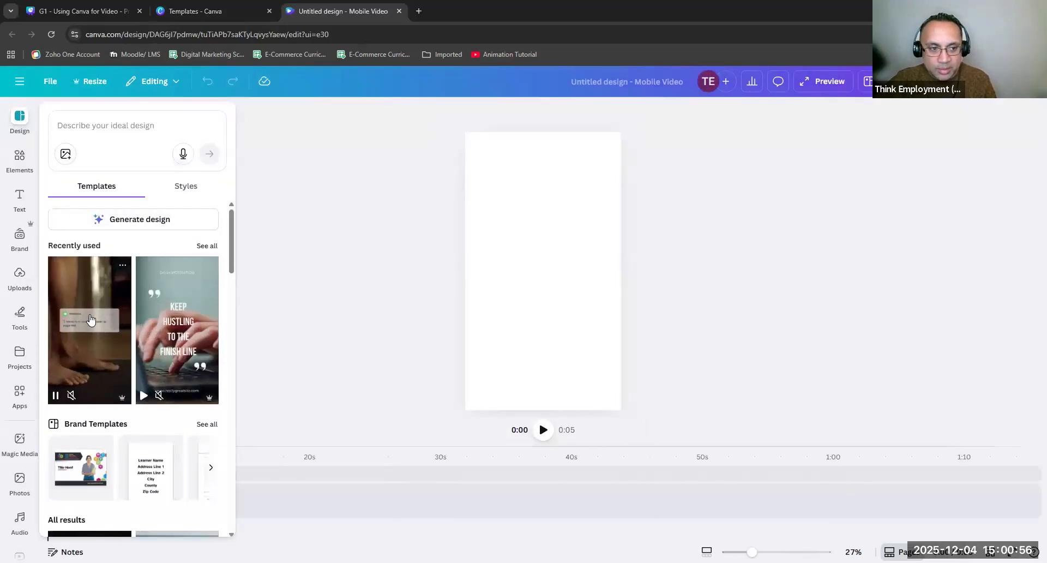
scroll(93, 354, down, 2)
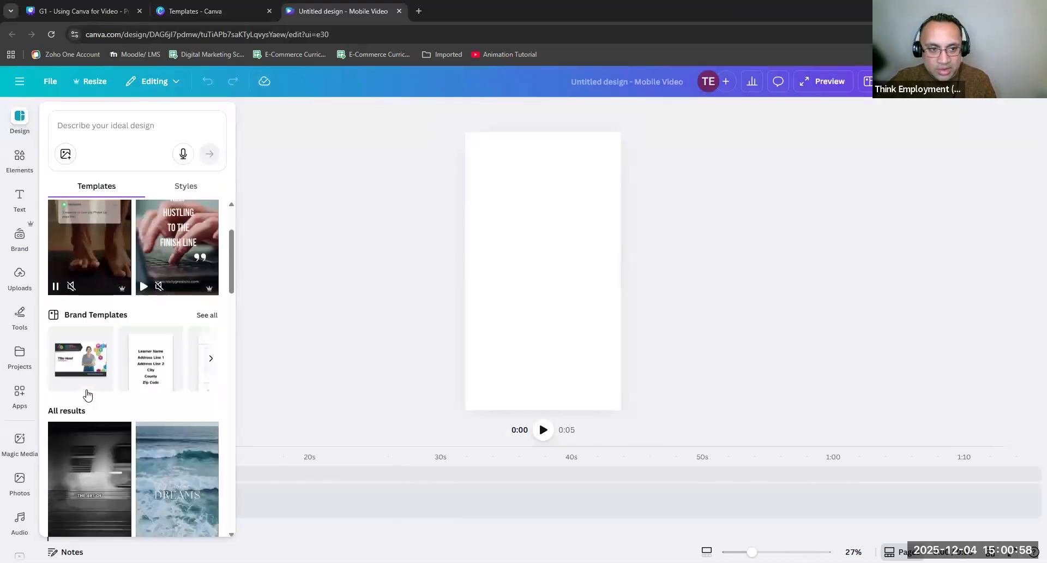
scroll(95, 437, down, 2)
scroll(109, 437, down, 1)
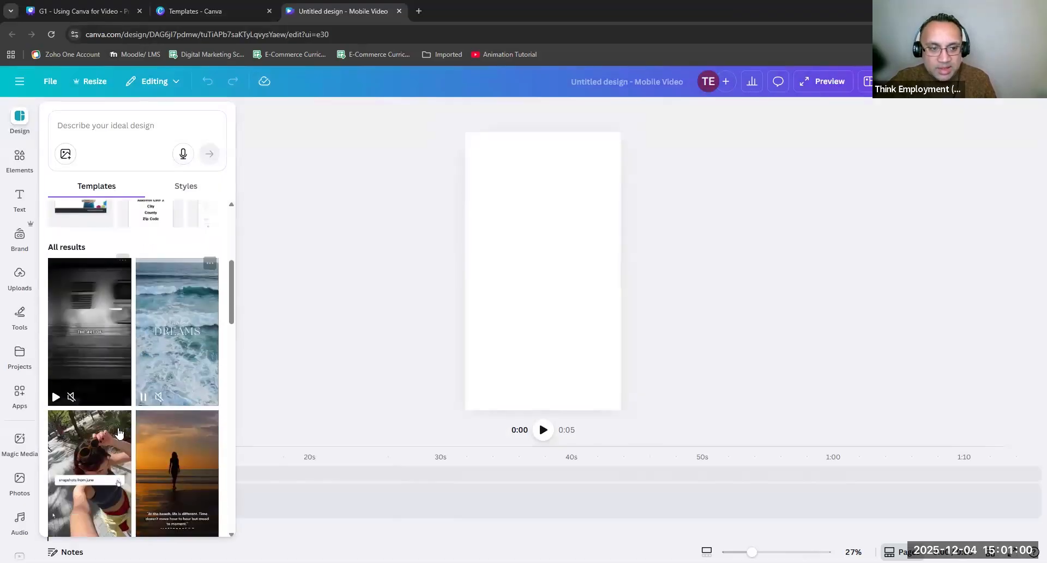
scroll(111, 438, down, 3)
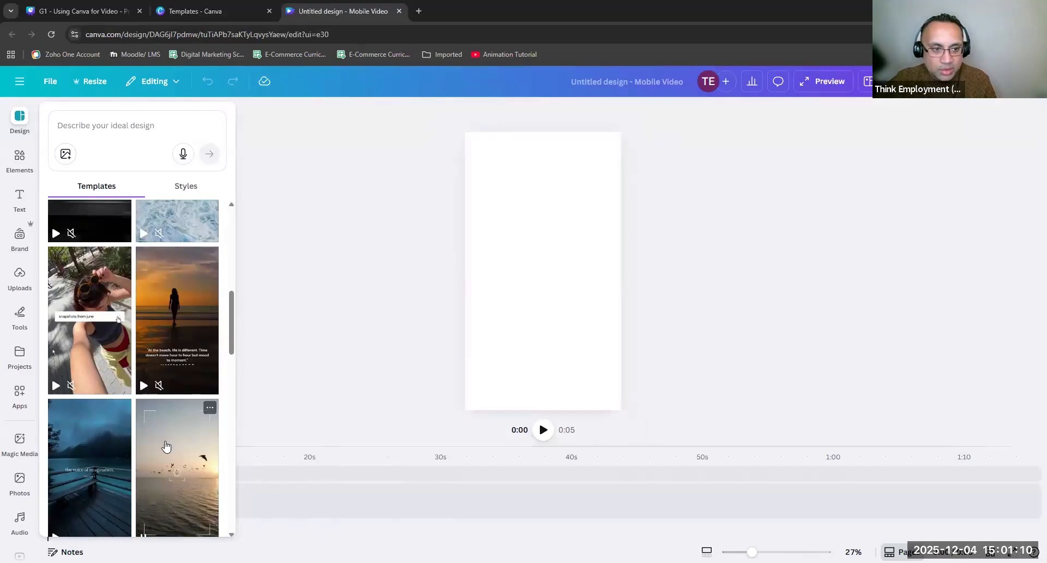
scroll(167, 448, down, 3)
scroll(166, 448, up, 3)
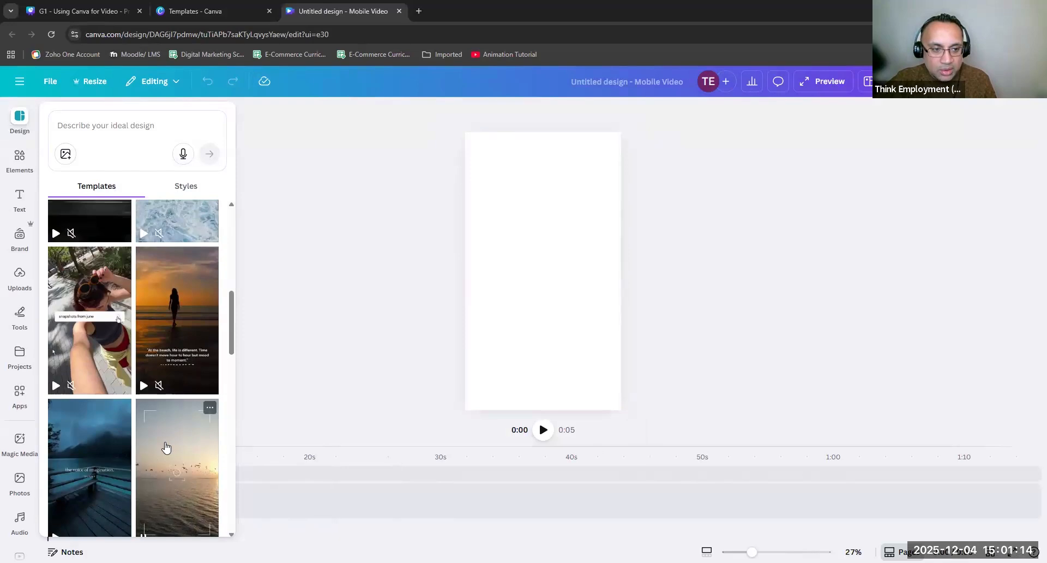
scroll(167, 446, down, 8)
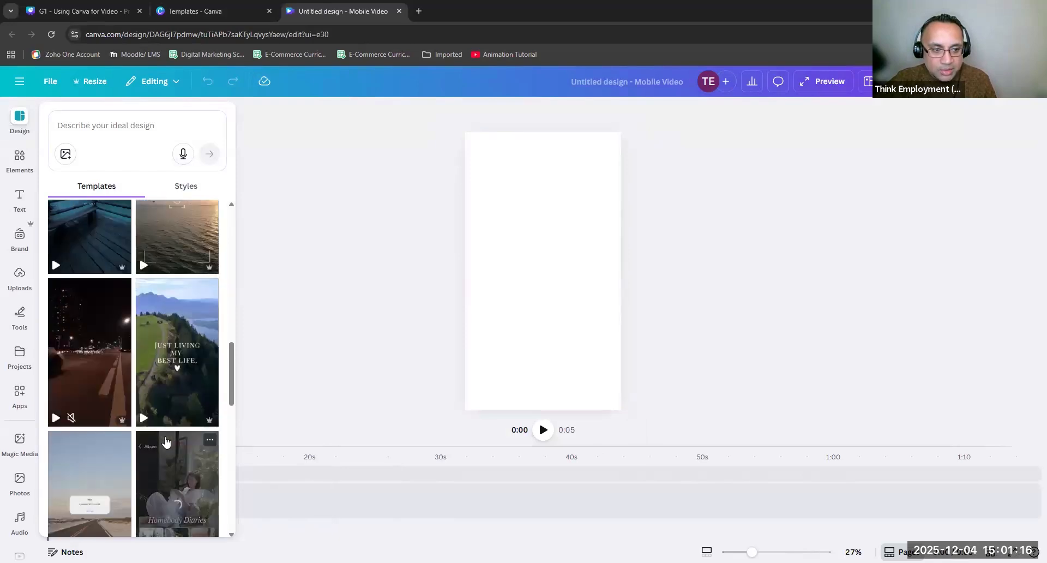
scroll(166, 440, down, 5)
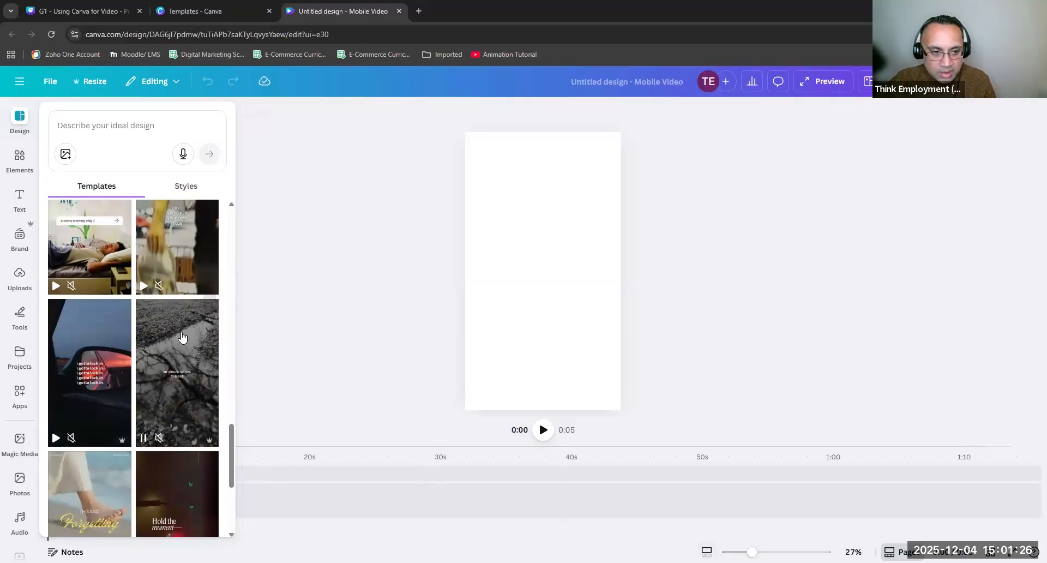
Open the ASMR Sleep Aid Nature Sounds Rain template and look through its five rain-scene pages.
click(170, 364)
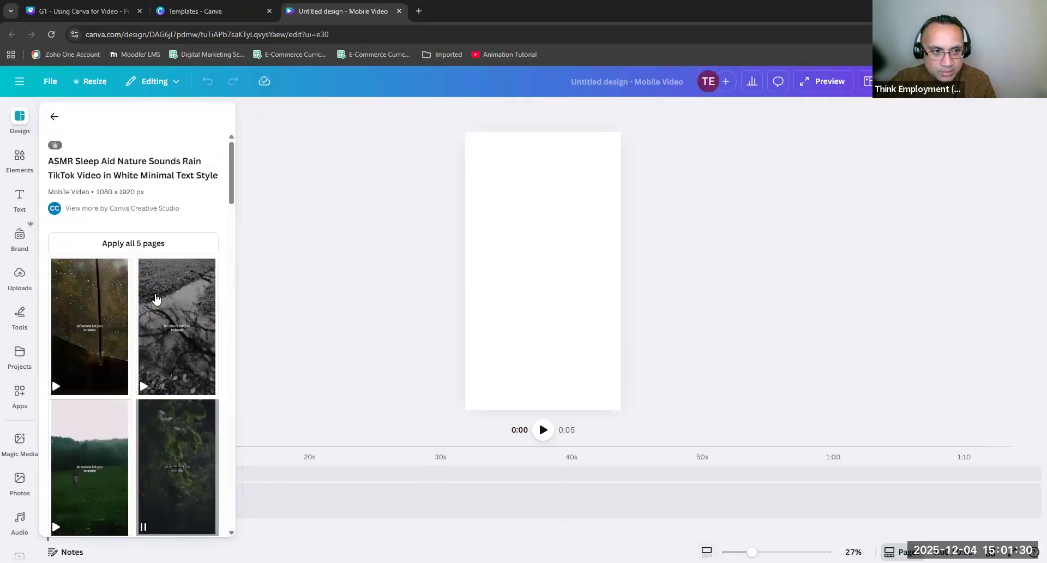
scroll(156, 298, down, 2)
scroll(156, 298, down, 1)
scroll(171, 328, up, 3)
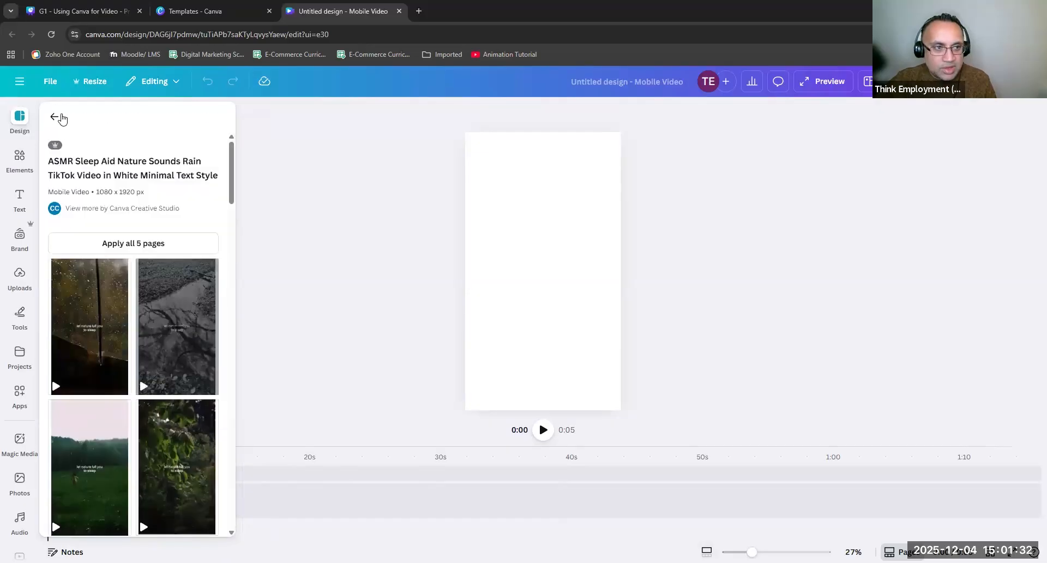
key(Escape)
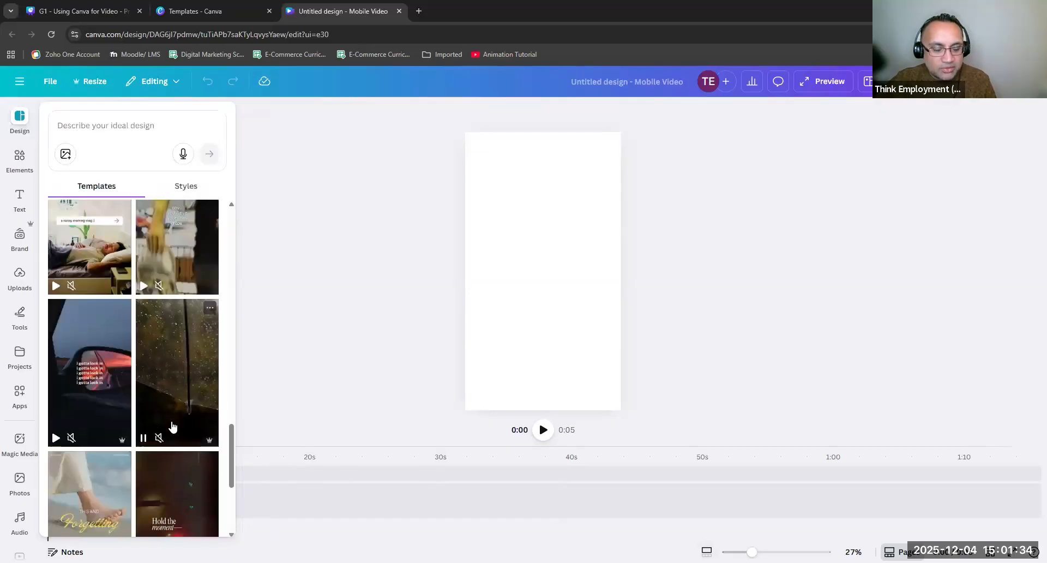
click(177, 373)
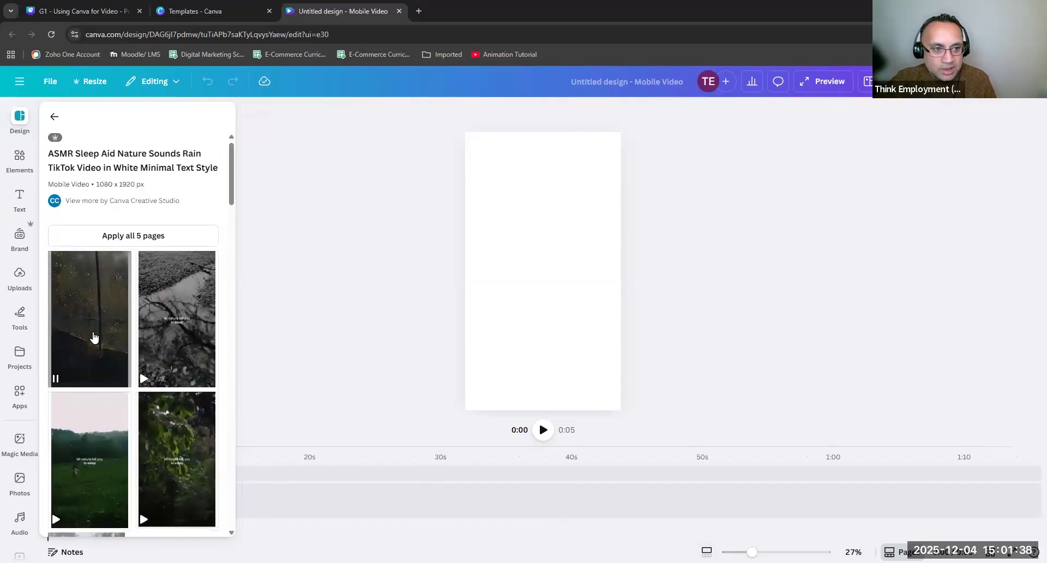
scroll(89, 339, down, 2)
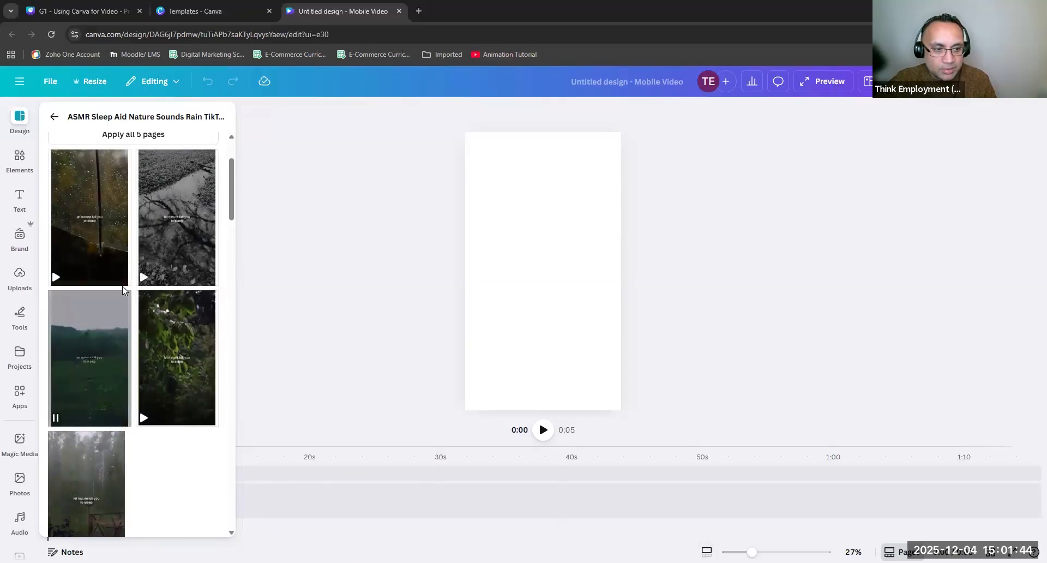
scroll(176, 365, down, 3)
scroll(79, 180, up, 3)
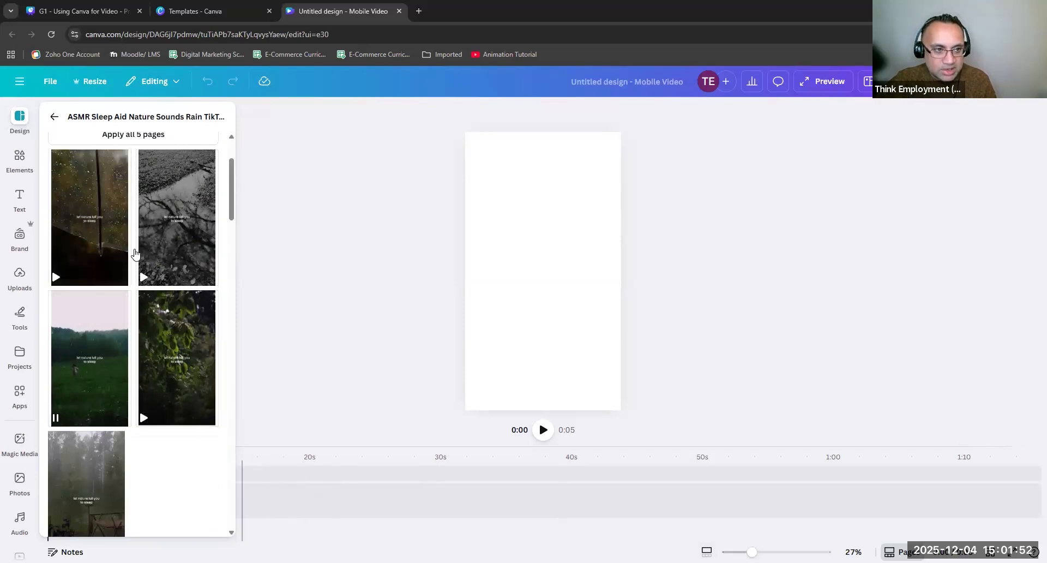
Add the rain-on-umbrella, puddle reflection, leafy rain and foggy forest clips as scenes.
click(90, 226)
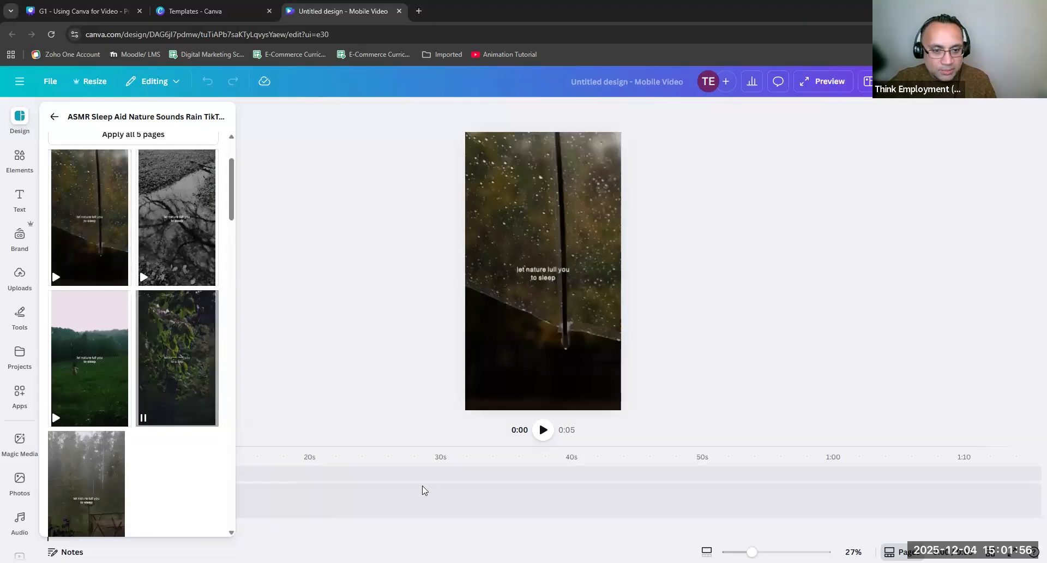
click(176, 233)
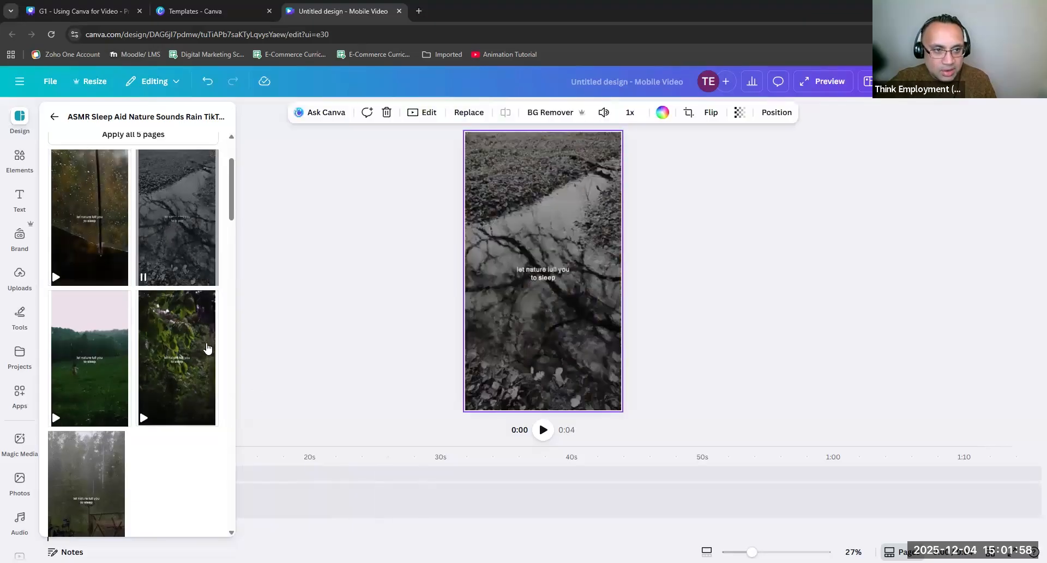
click(175, 360)
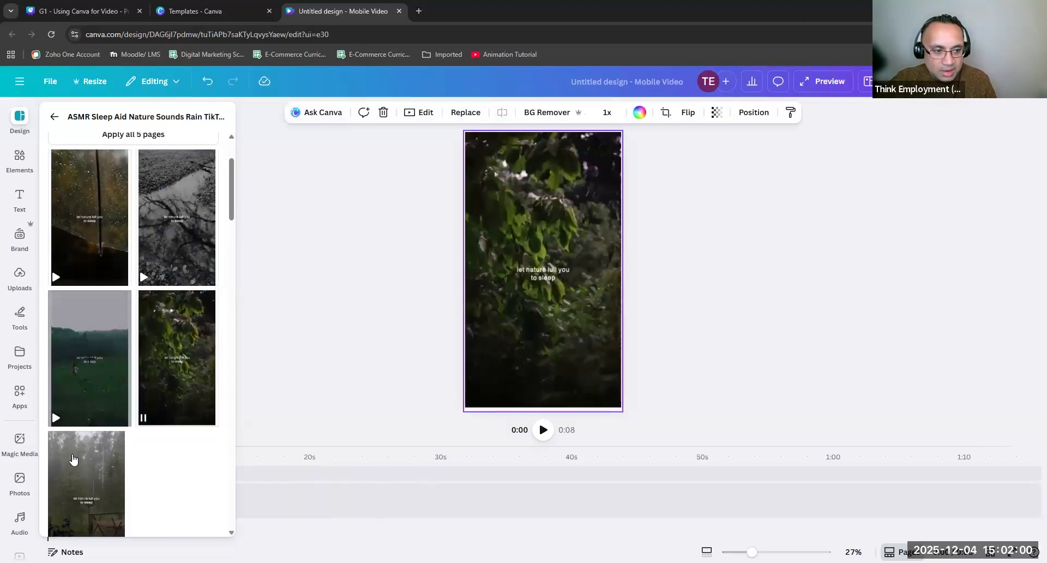
click(82, 489)
click(300, 493)
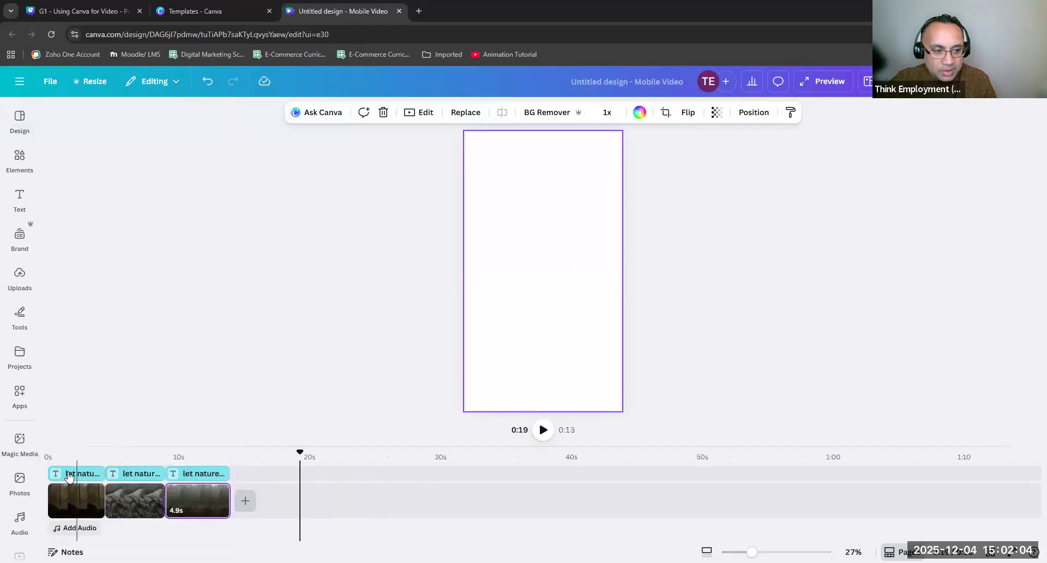
Play the rain video from the start, then select the 'let nature lull you to sleep' caption.
drag(302, 455, 48, 452)
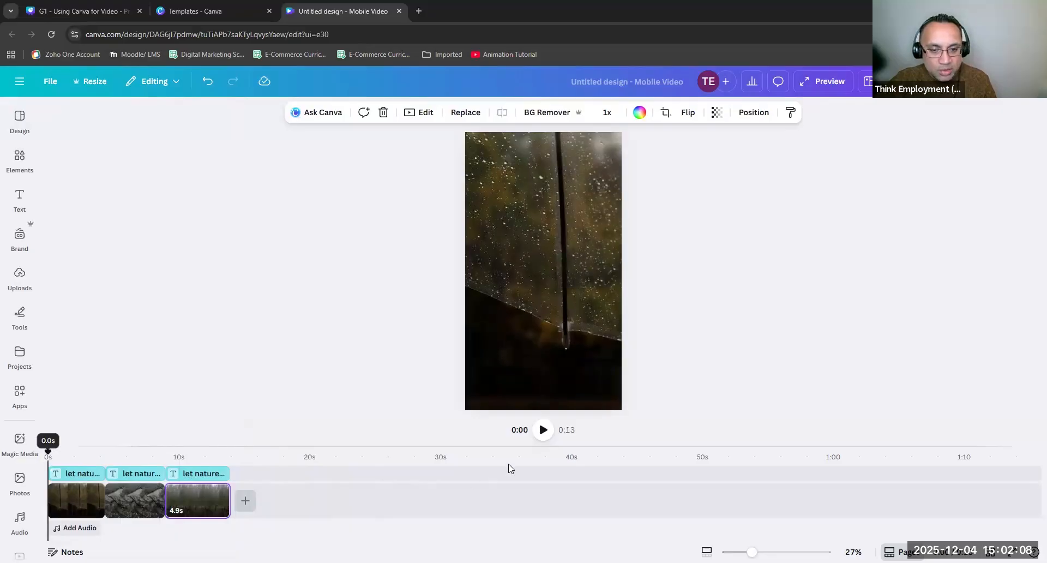
click(543, 430)
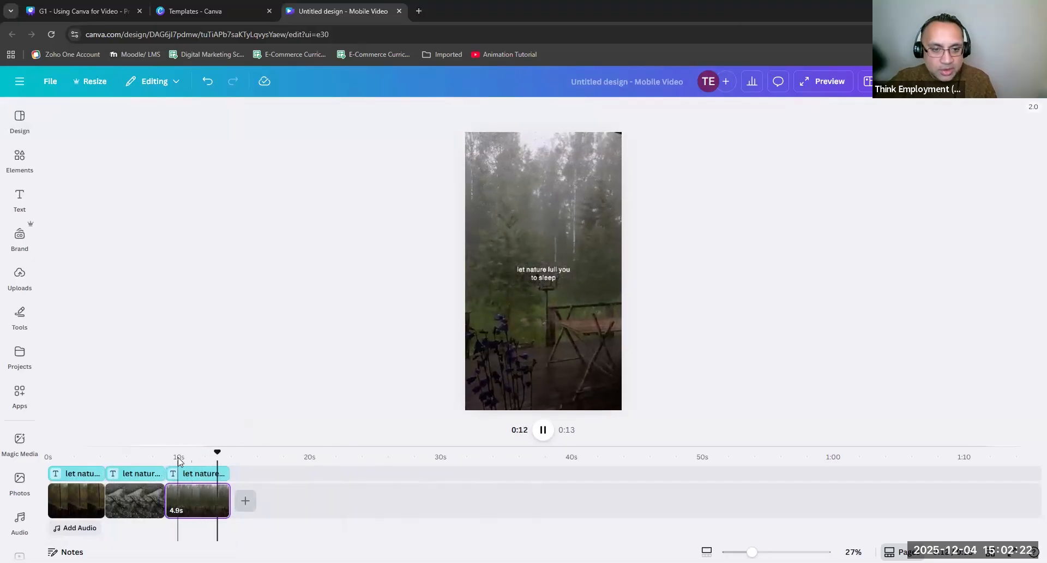
click(77, 452)
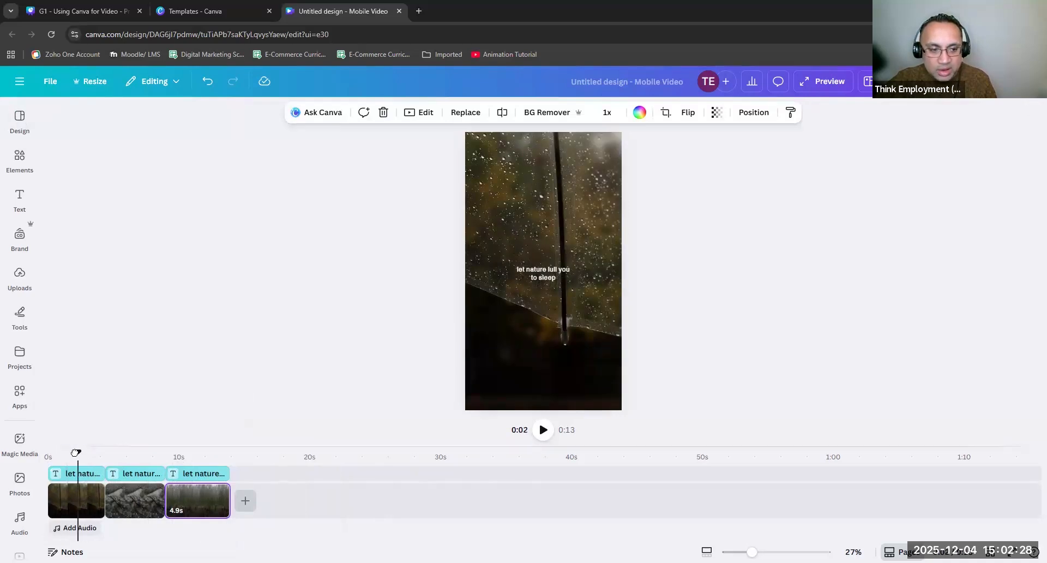
click(542, 275)
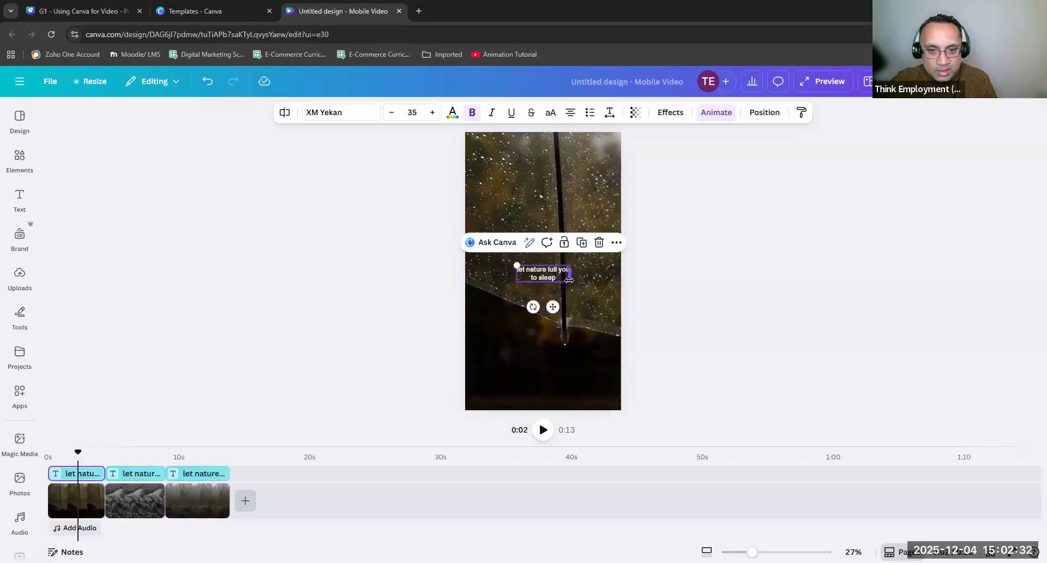
Enlarge the first-scene caption to font size 61.4, then check the second and third clips.
drag(514, 265, 519, 246)
double_click(541, 264)
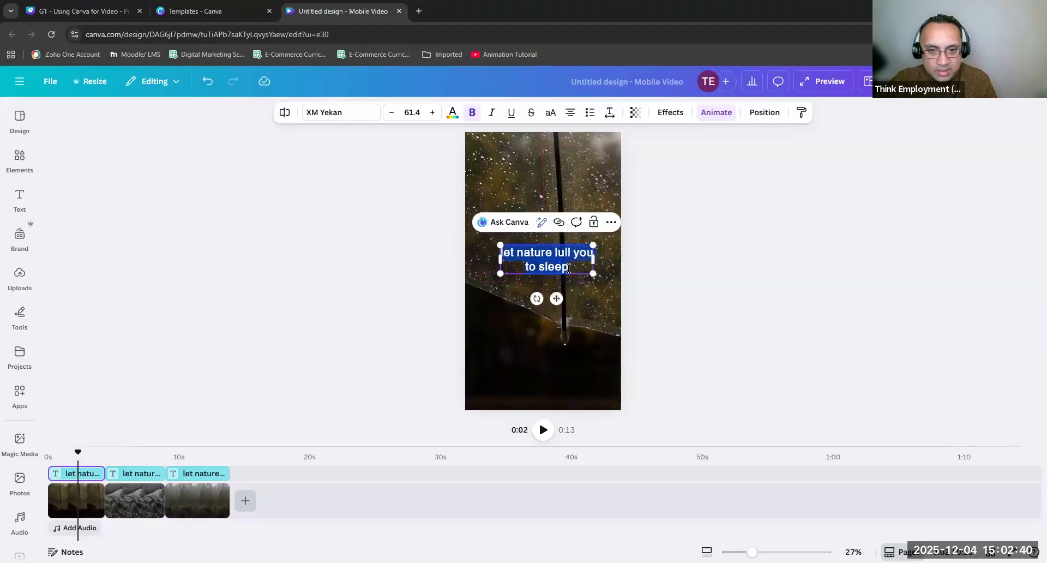
click(129, 456)
click(199, 460)
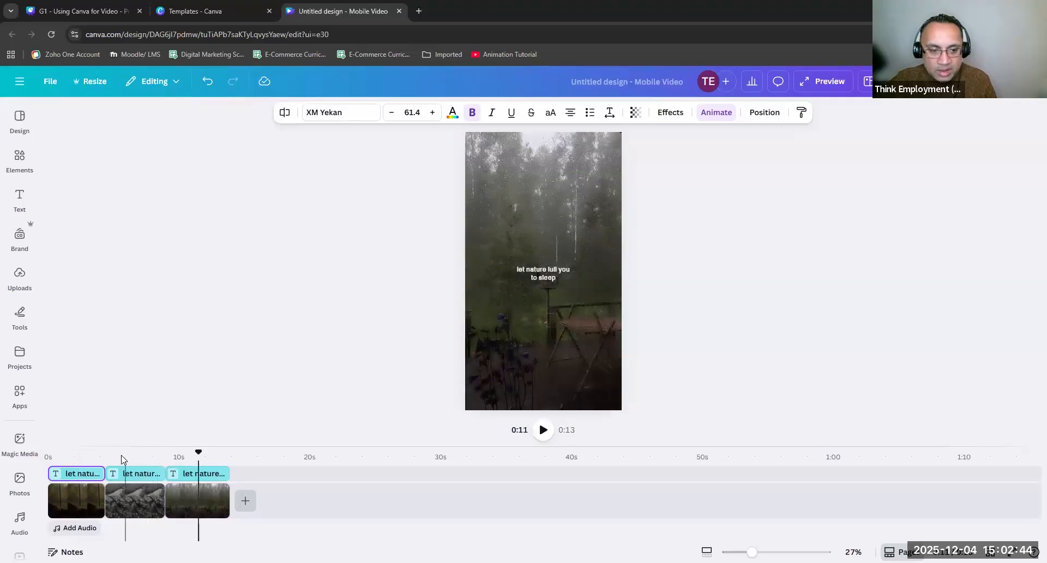
click(58, 531)
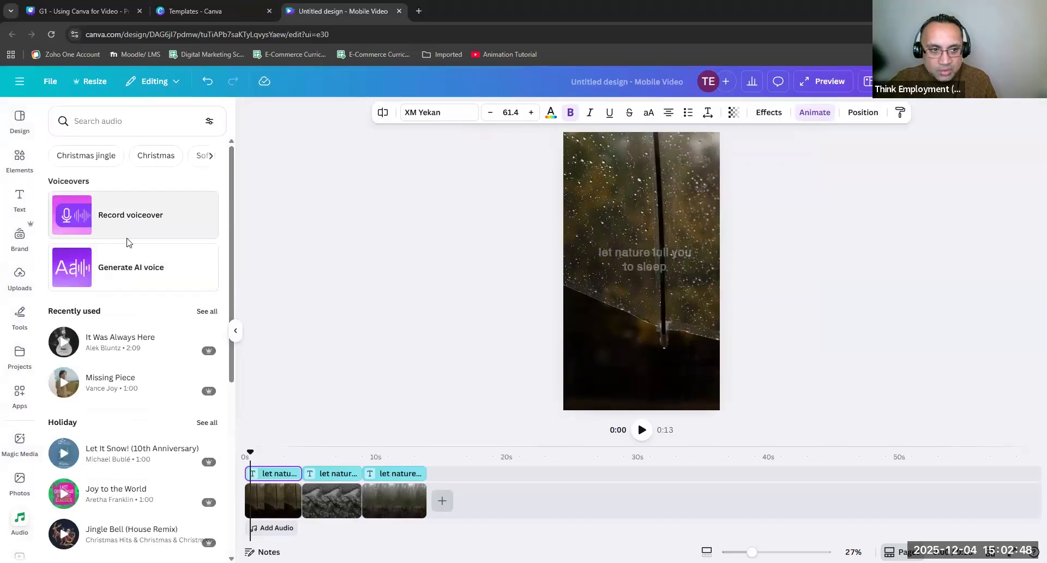
Add and preview the 'It Was Always Here' track, then undo it to remove it.
click(109, 355)
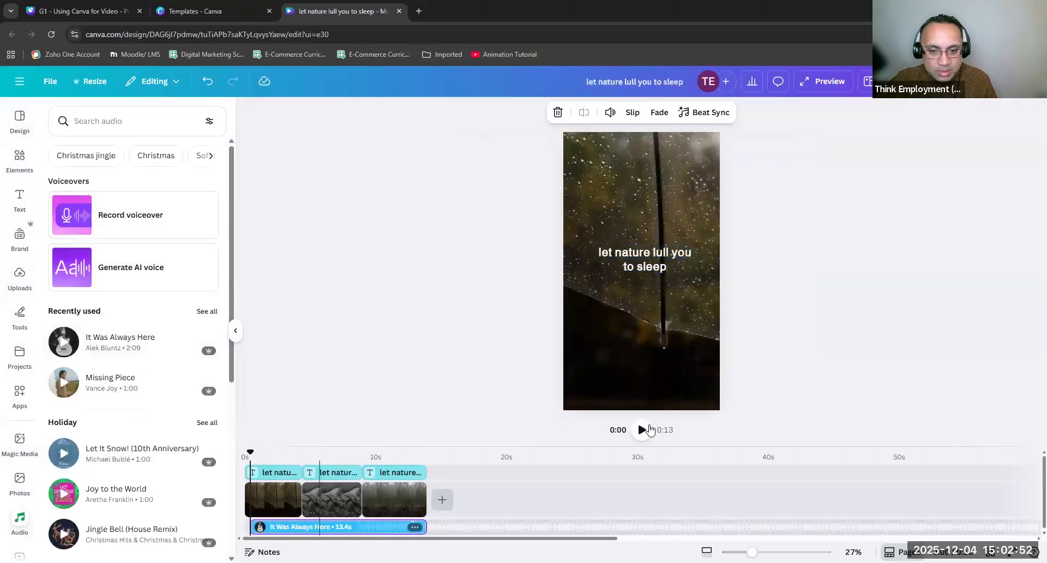
click(642, 430)
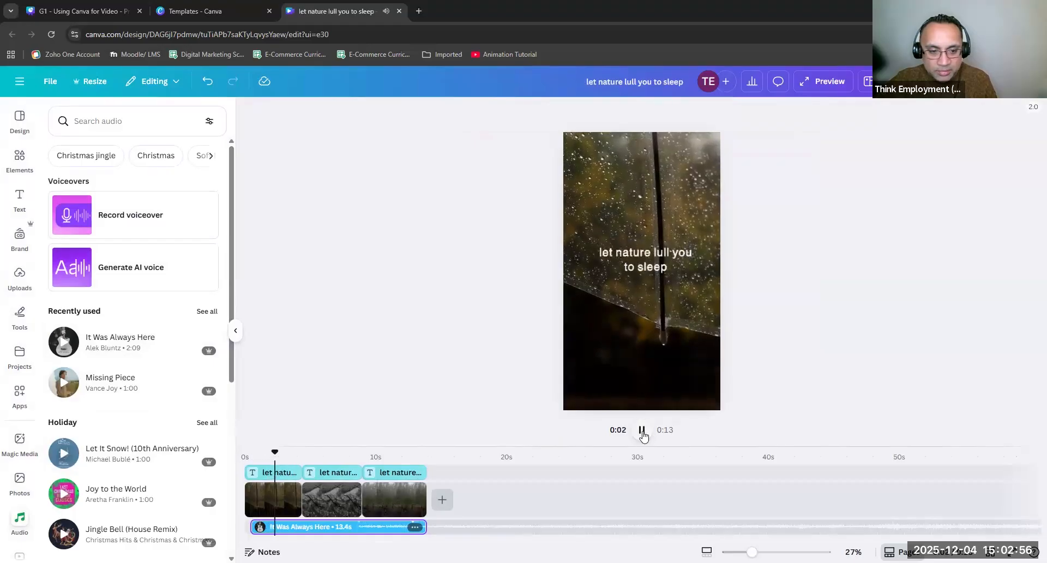
key(space)
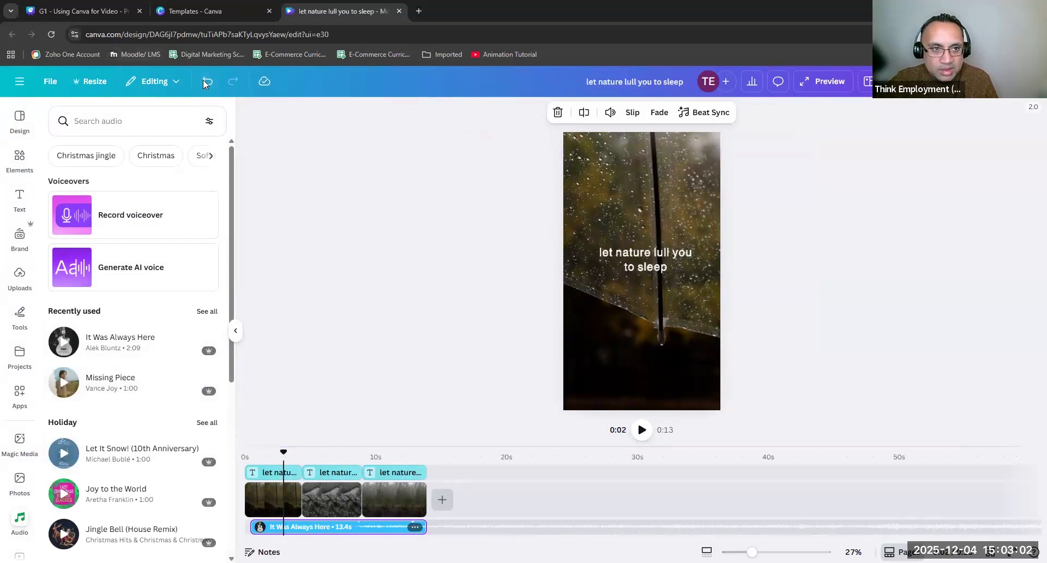
key(ctrl+z)
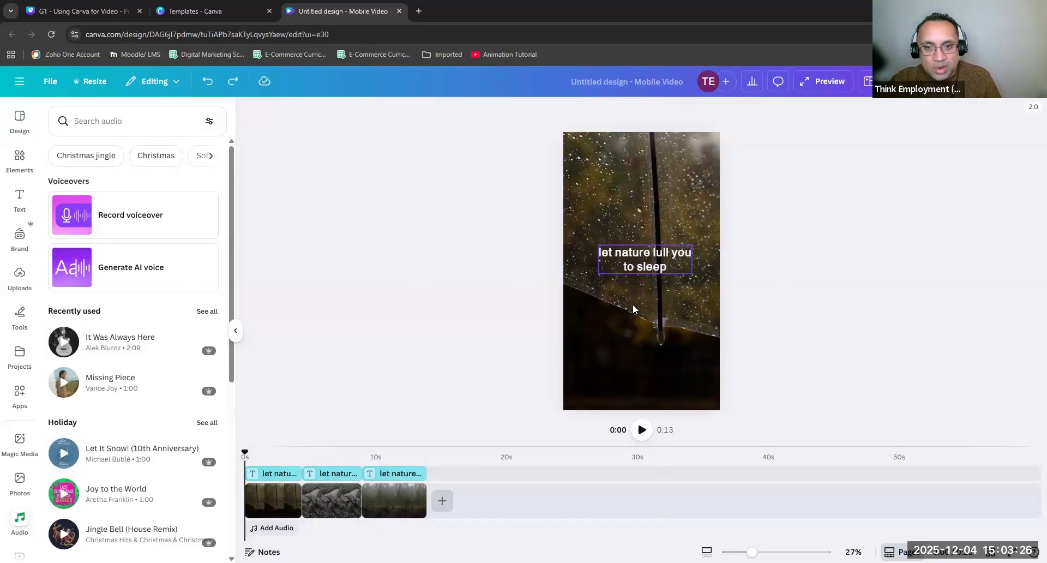
Browse the stock Videos category in Elements, then switch the side panel to design templates.
click(646, 324)
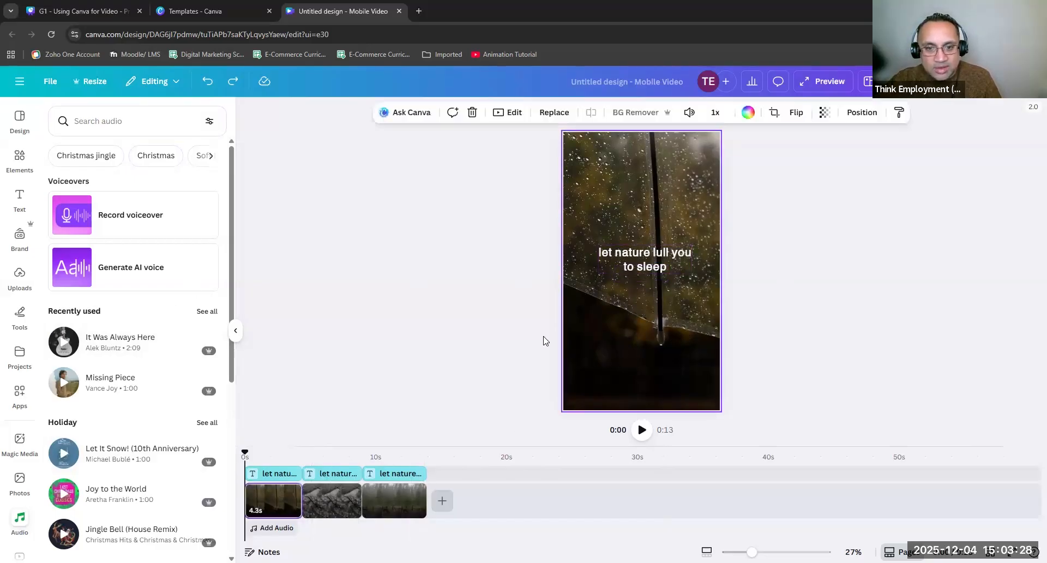
click(542, 338)
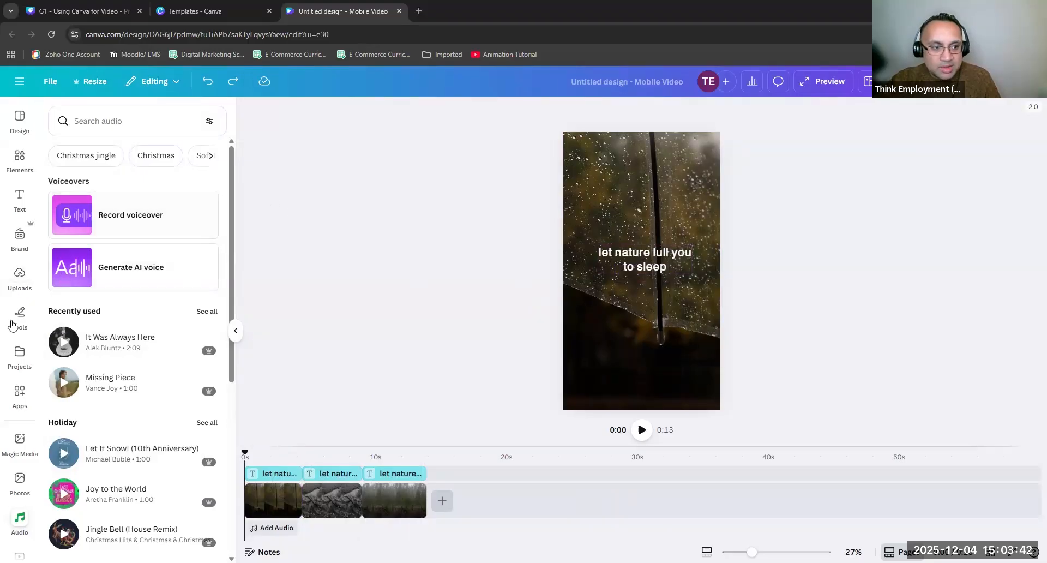
click(20, 158)
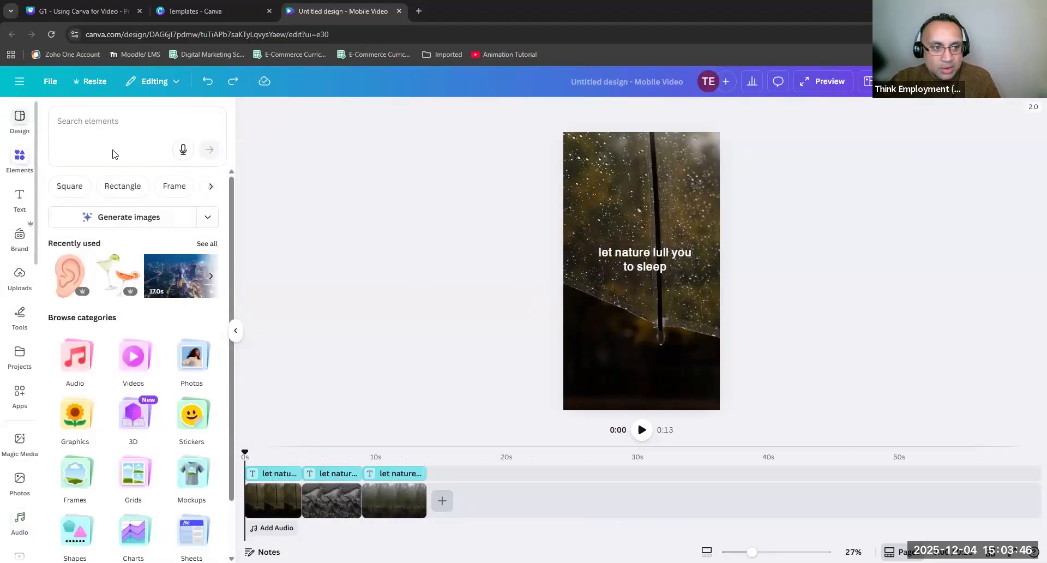
scroll(130, 449, down, 1)
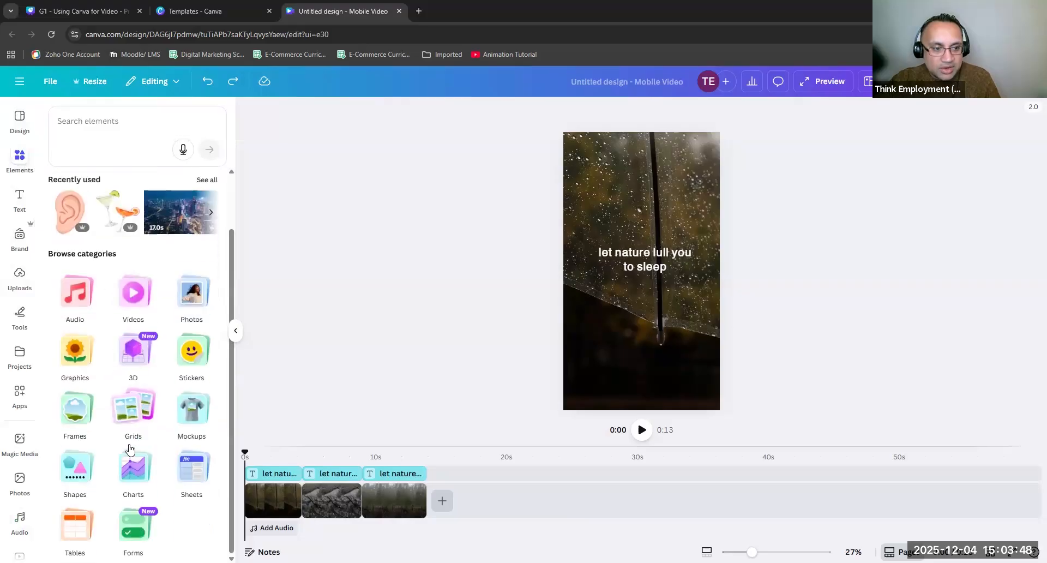
click(132, 300)
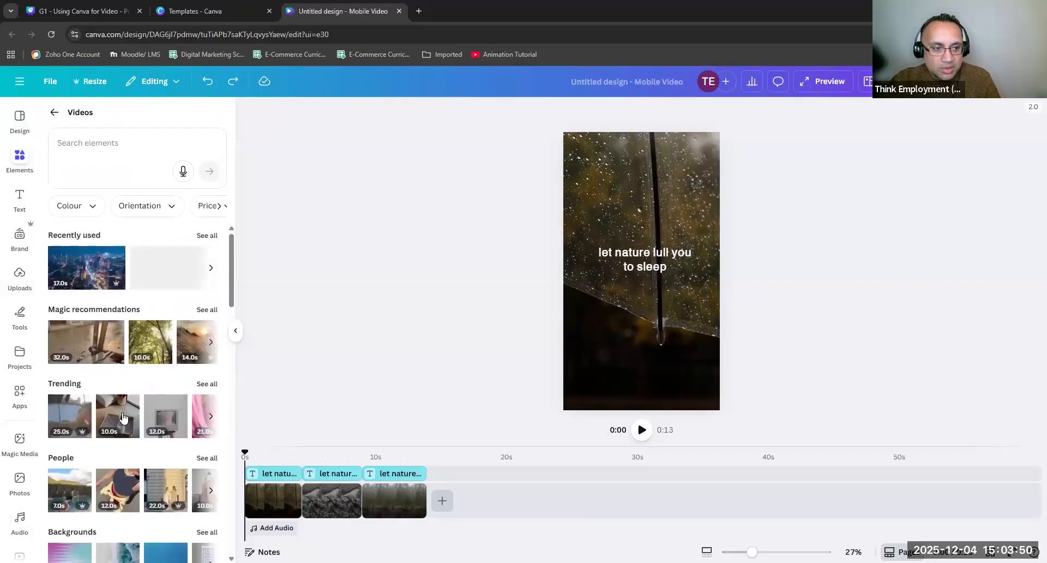
scroll(109, 461, down, 4)
click(21, 122)
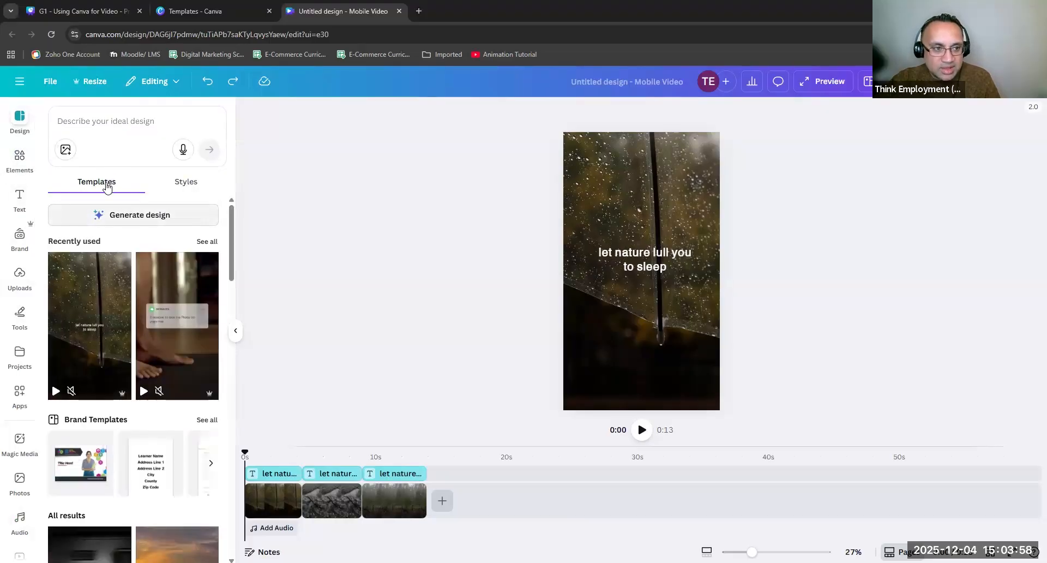
Append the Monthly Recap Instagram Reel template's first 'snapshots from june' page after the rain clips.
scroll(127, 312, down, 10)
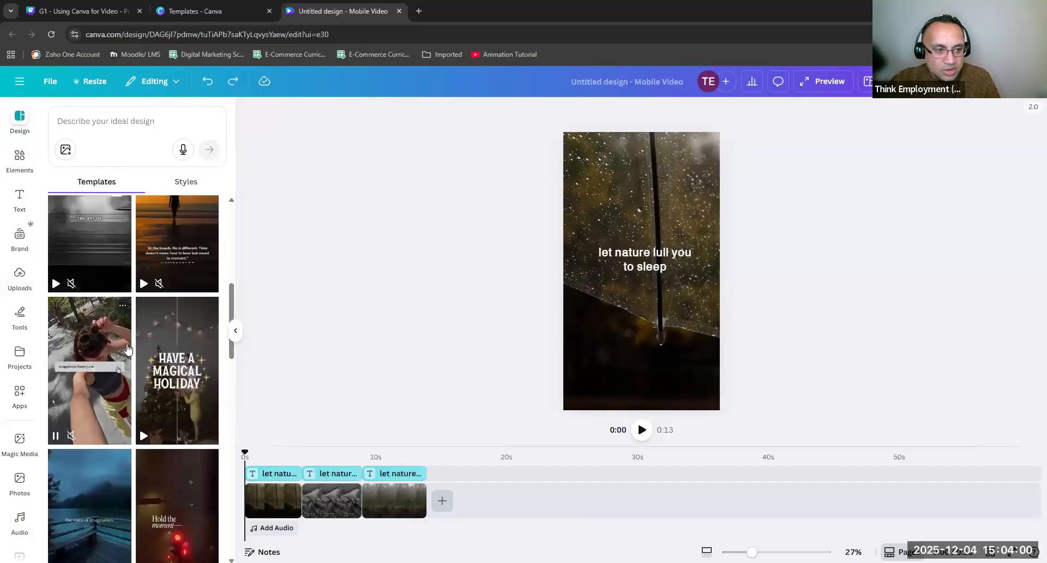
scroll(127, 349, down, 3)
scroll(127, 349, up, 3)
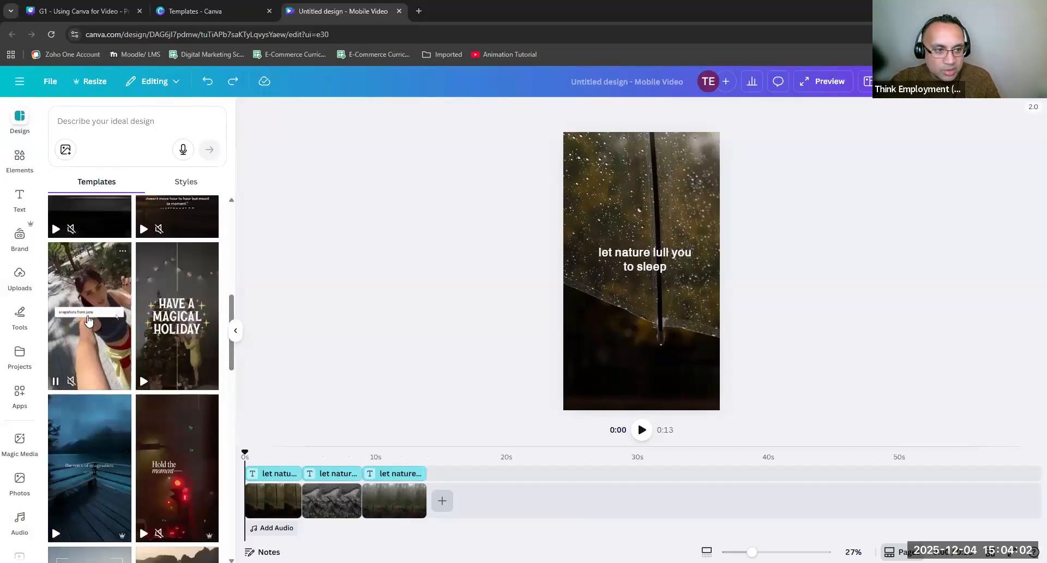
click(87, 322)
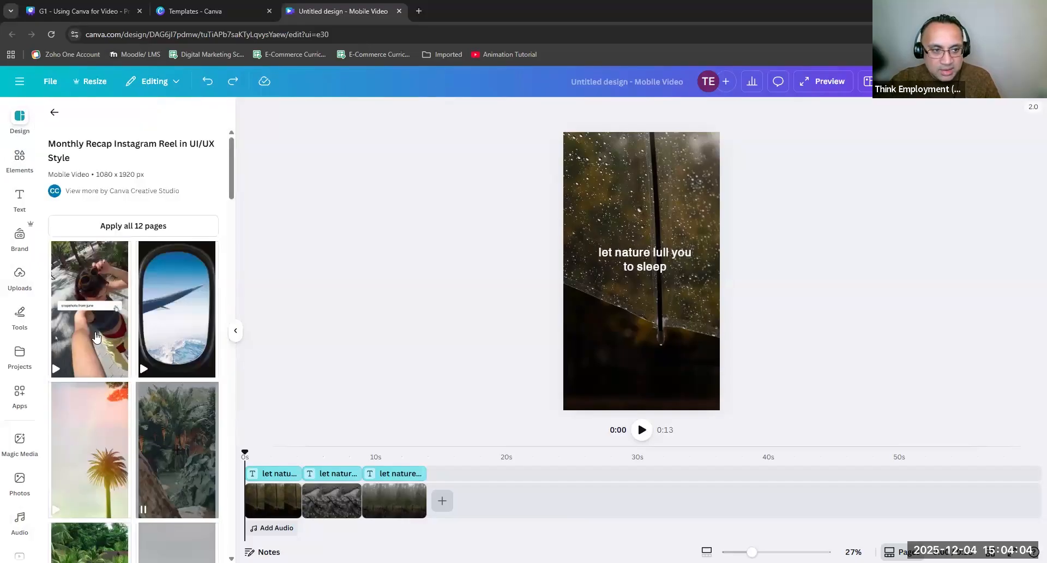
drag(95, 337, 623, 278)
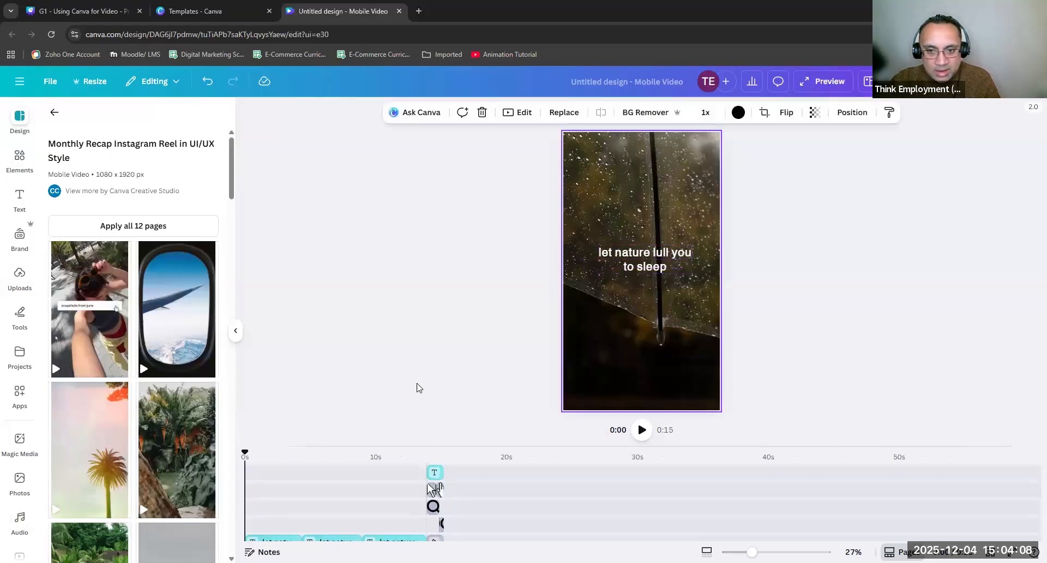
Move the playhead to the new clip at 0:14 and zoom in on the design.
scroll(456, 498, down, 2)
scroll(448, 488, up, 2)
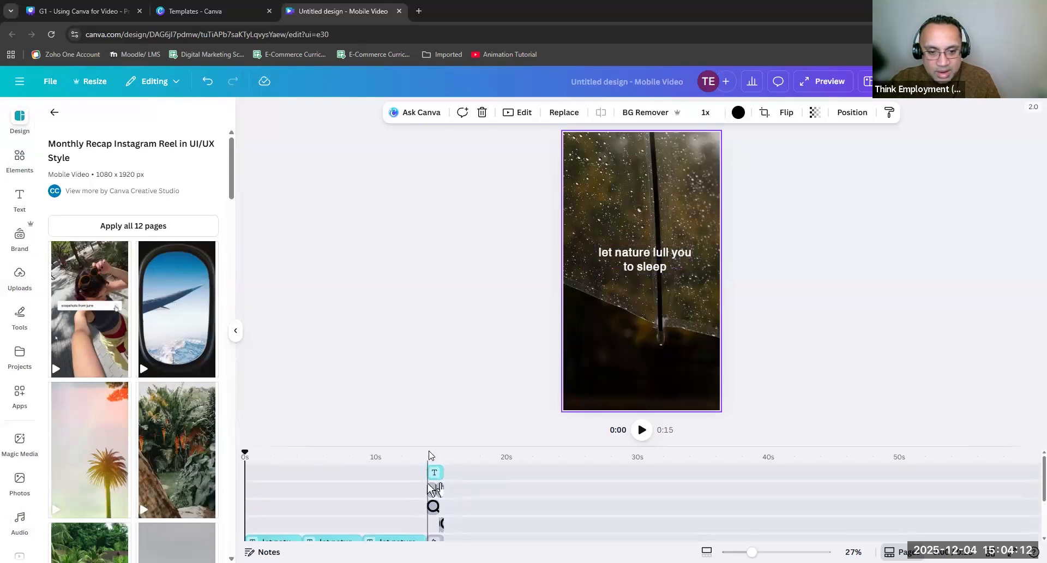
click(429, 454)
mouse_move(752, 552)
mouse_down()
mouse_move(795, 552)
mouse_move(745, 552)
mouse_move(763, 552)
mouse_up()
Shrink the design view and make the timeline taller so every layer shows.
click(707, 552)
scroll(1033, 387, down, 1)
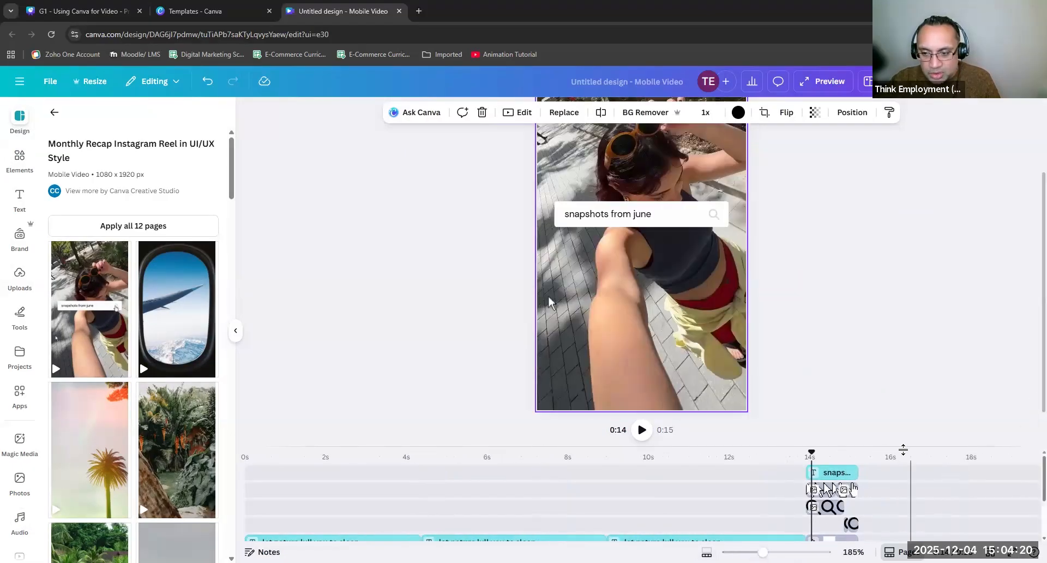
drag(901, 447, 862, 333)
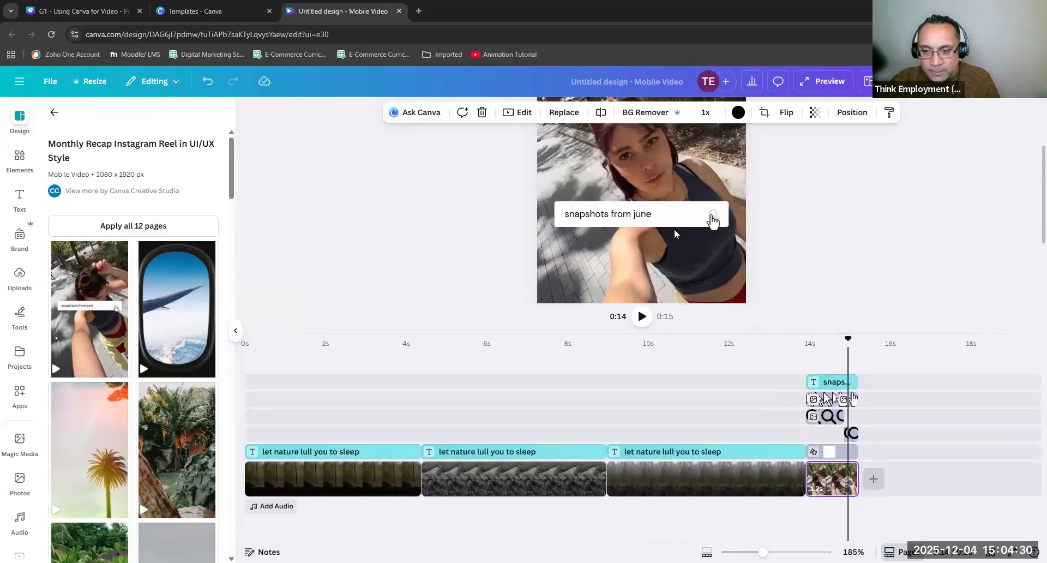
Scrub through the new clip's search-bar animation and select the 'snapshots from june' text.
click(809, 344)
drag(809, 341, 827, 371)
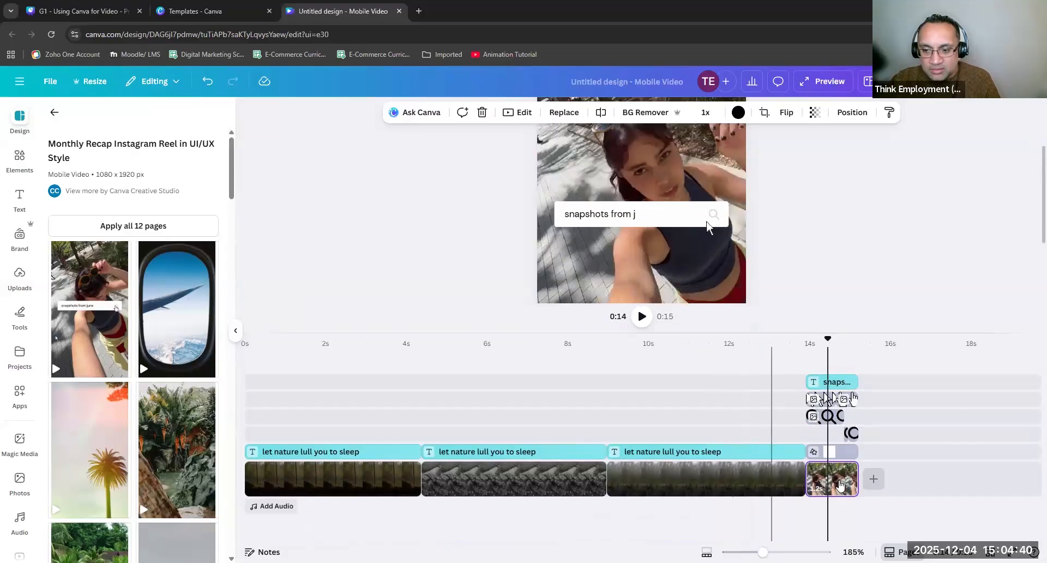
click(838, 482)
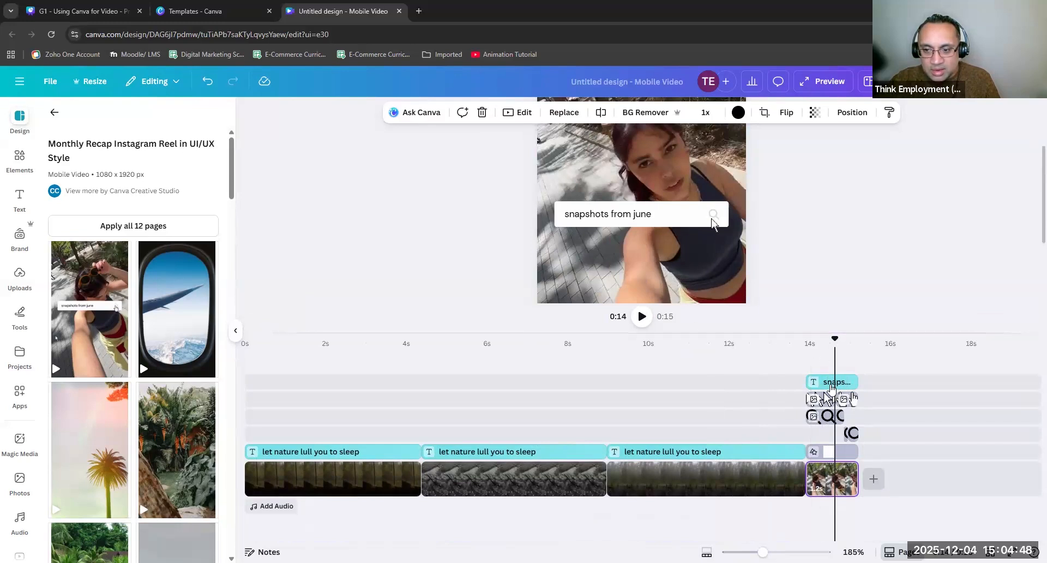
click(700, 215)
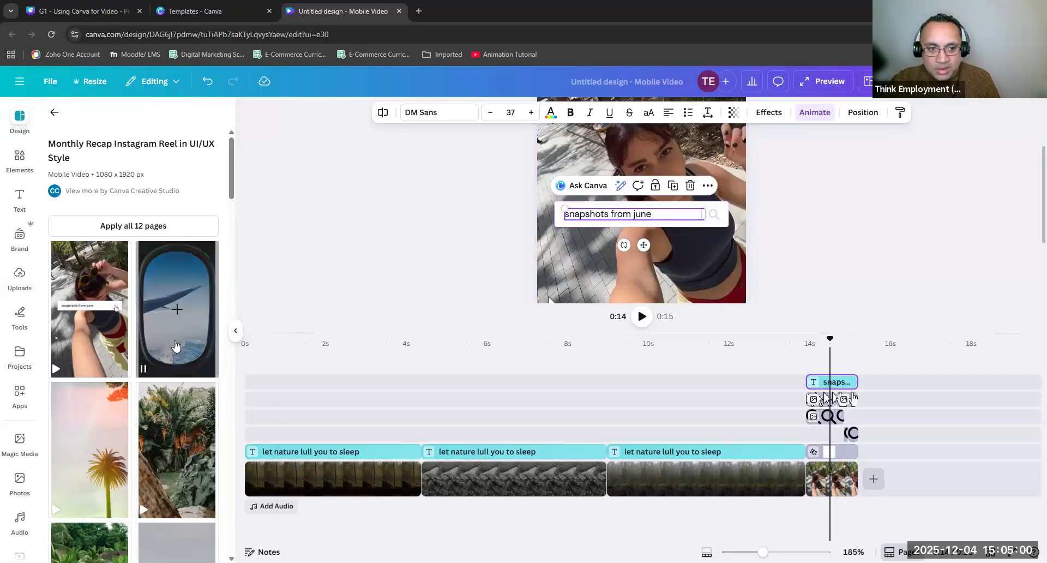
scroll(193, 409, down, 10)
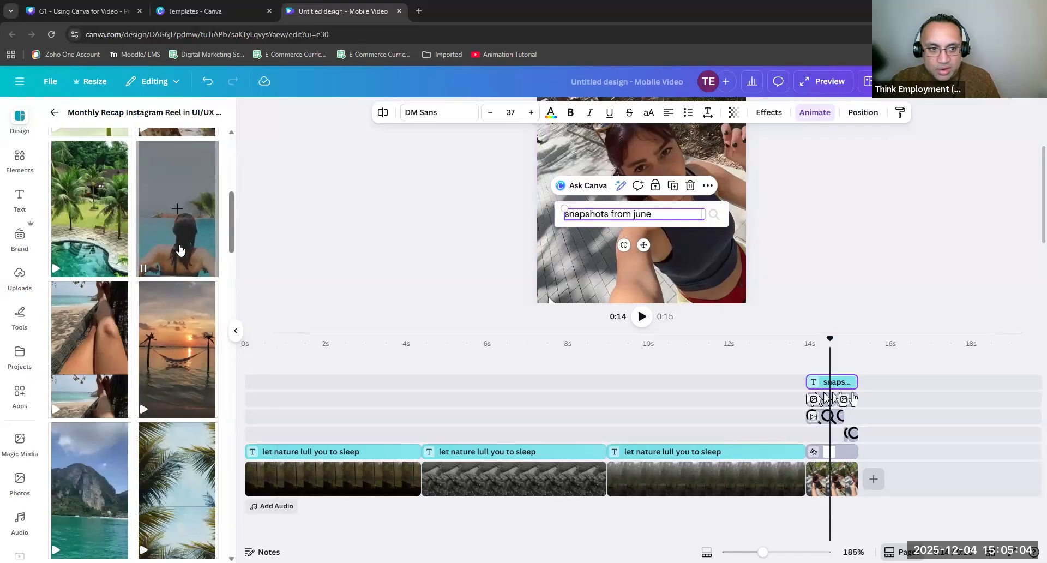
scroll(181, 371, down, 10)
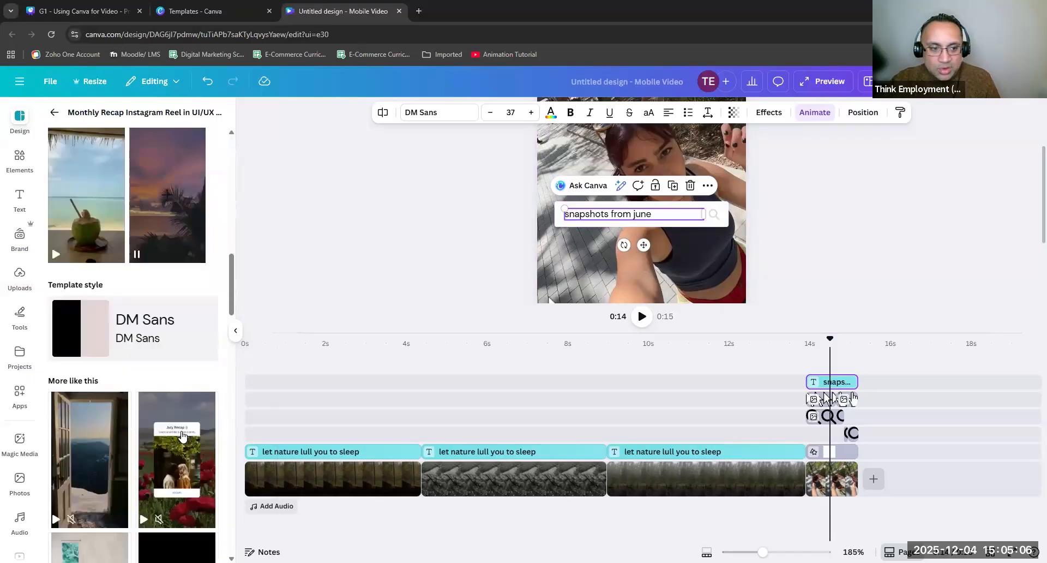
Append the July Photo Dump 'July Recap :)' page, then play it from 16s and pause at 0:27.
click(183, 276)
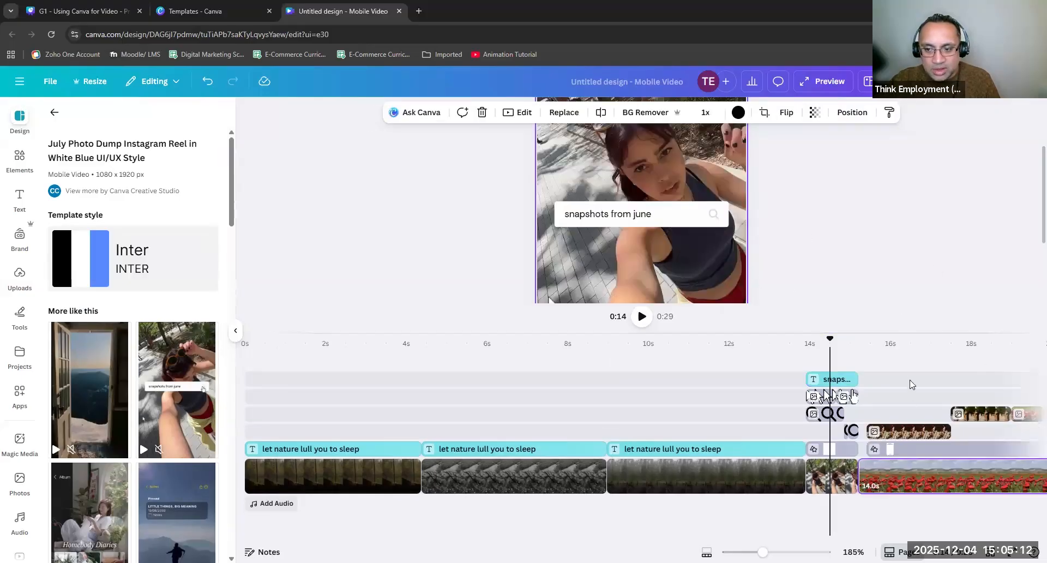
click(889, 349)
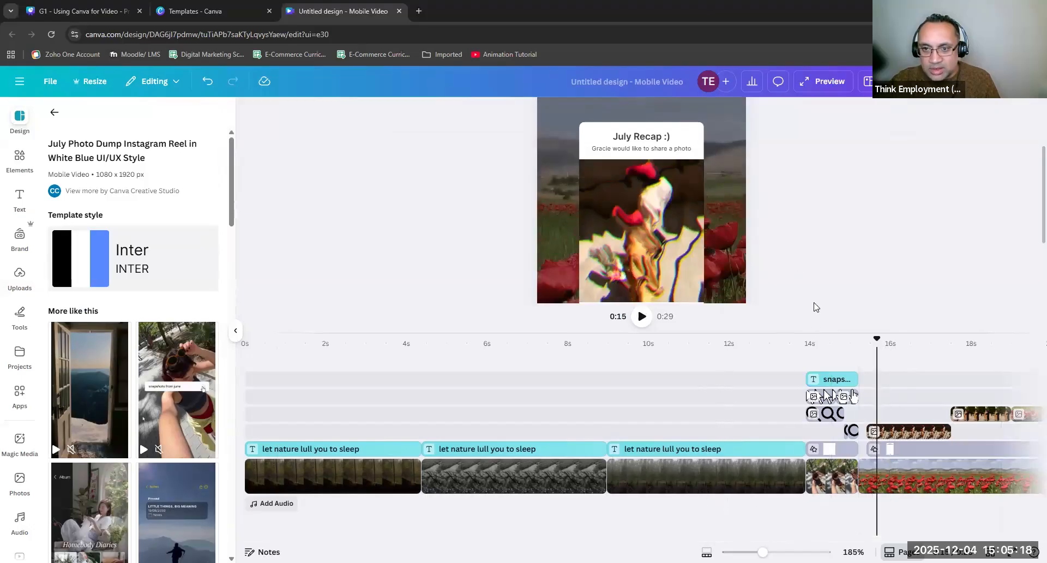
click(637, 323)
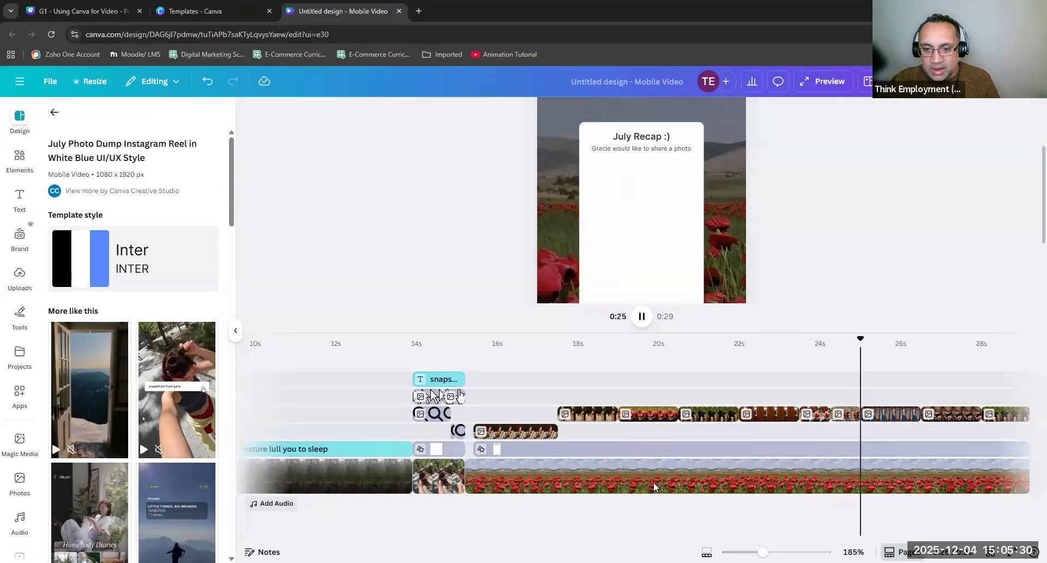
click(641, 316)
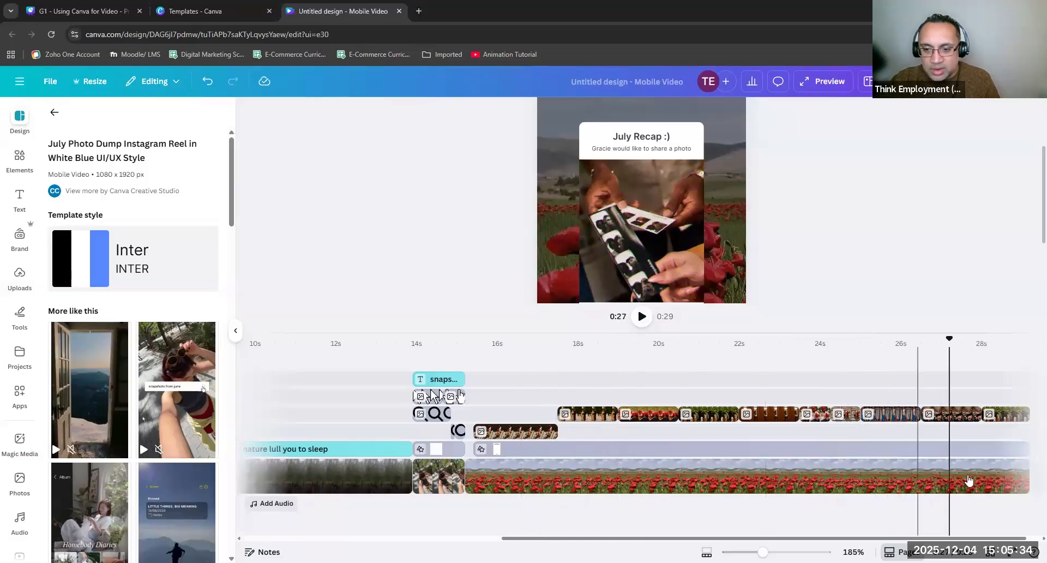